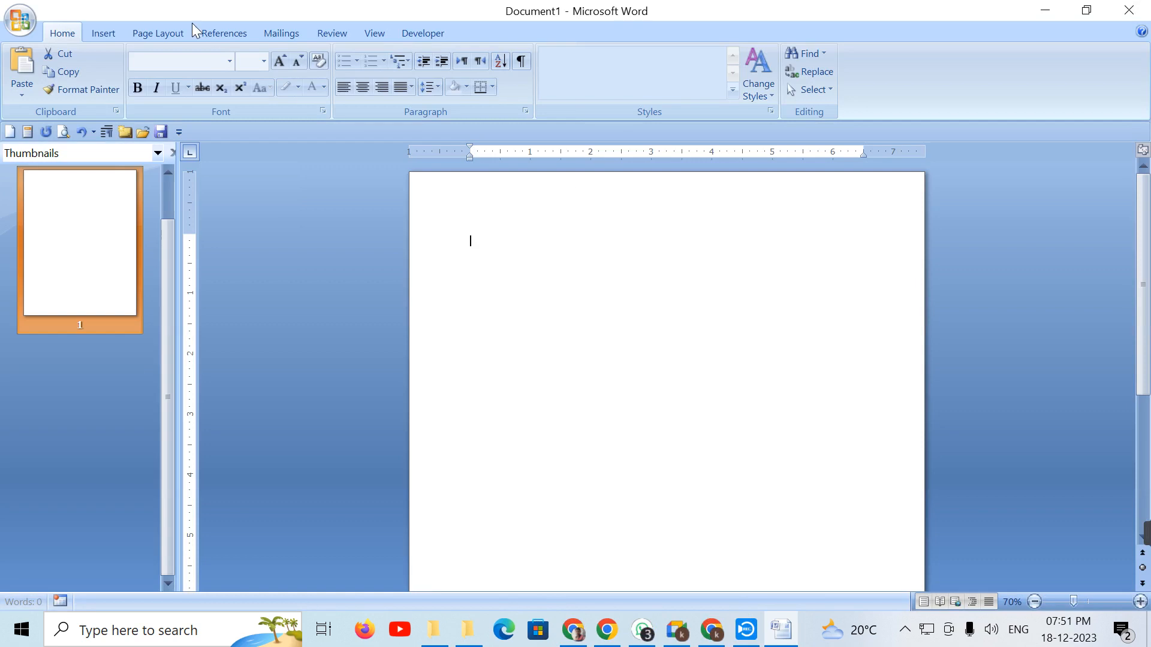
Step: Insert a 10-column by 8-row table at the top of the blank page
click(95, 35)
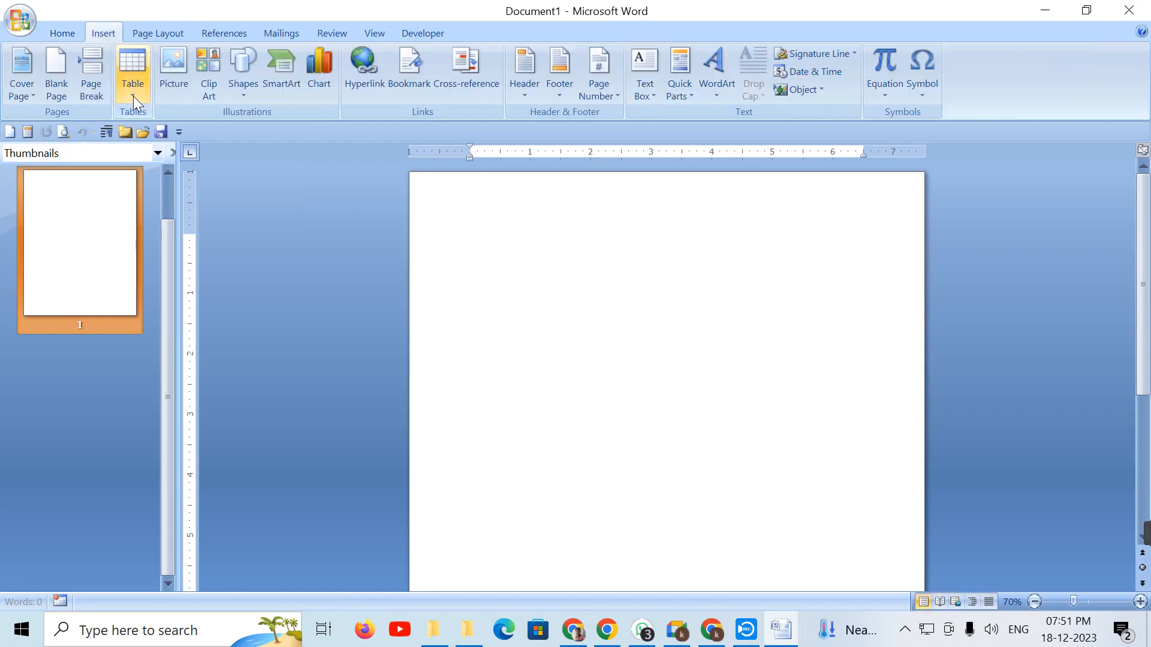
click(134, 94)
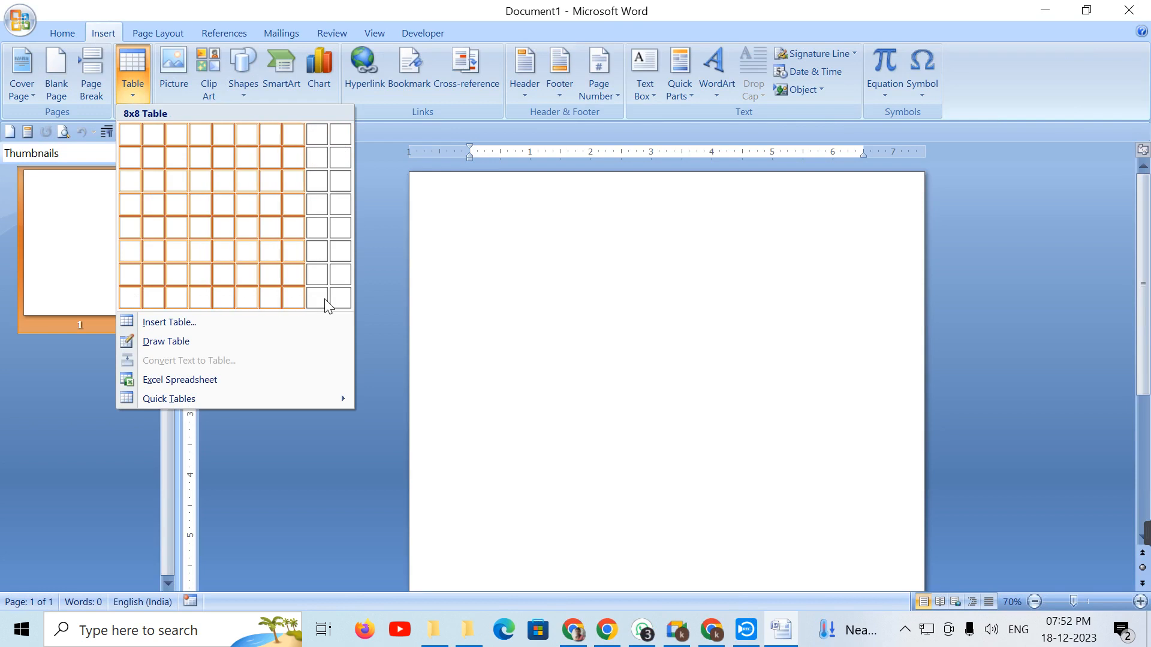
click(340, 297)
drag(474, 241, 854, 231)
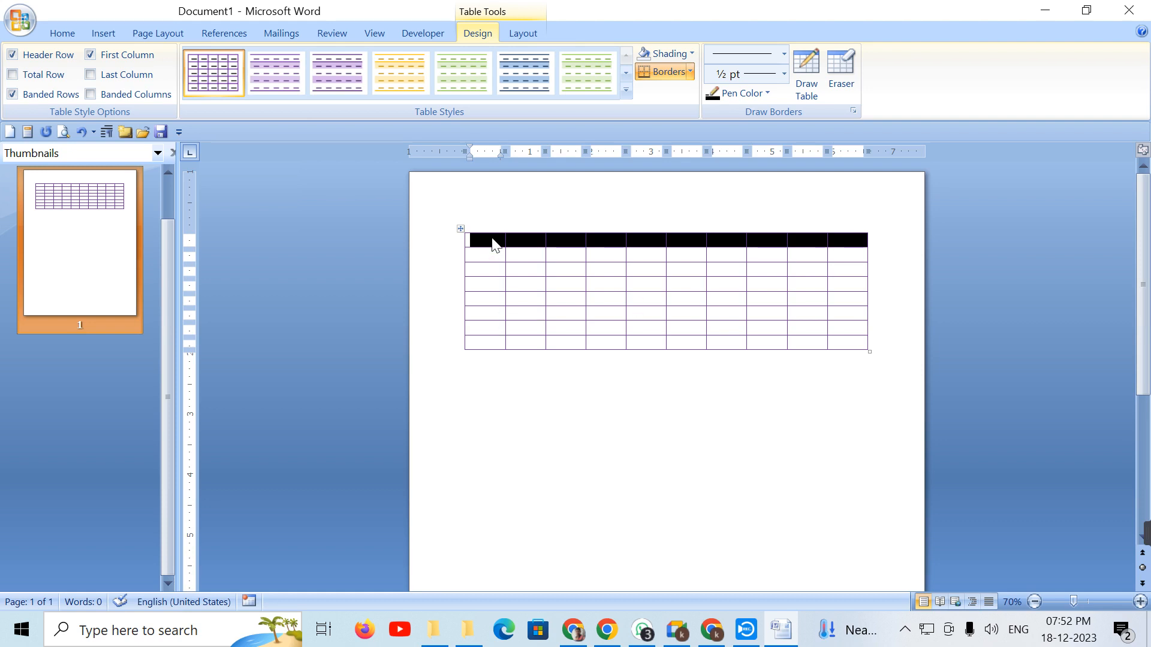
click(493, 242)
drag(495, 241, 498, 380)
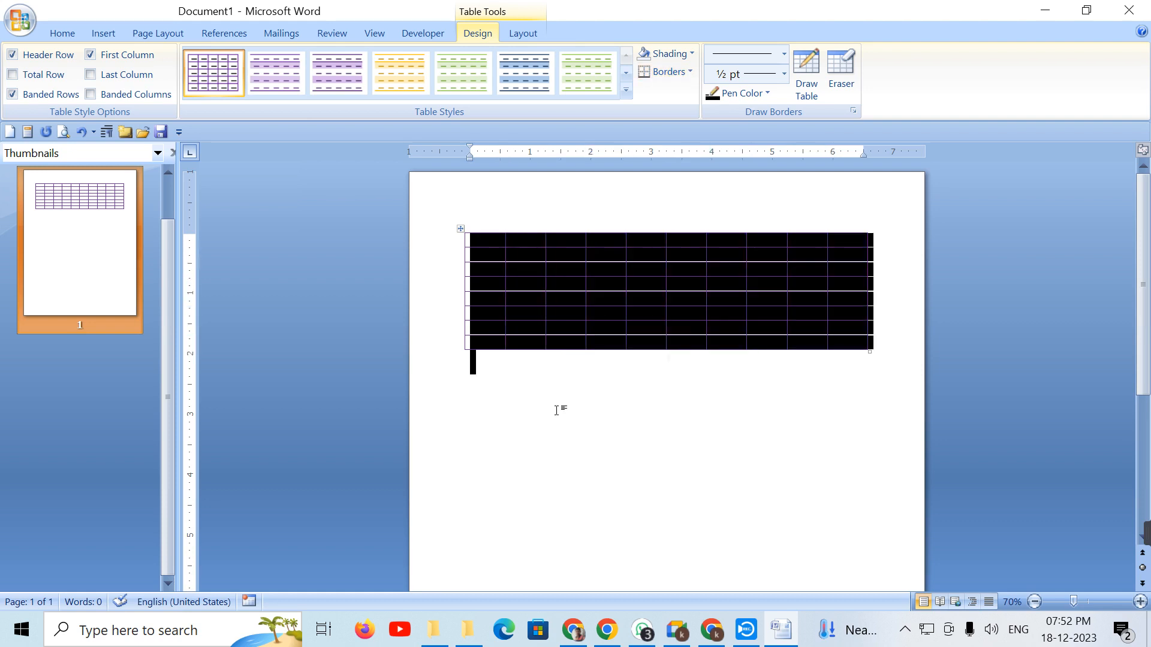
click(546, 371)
drag(478, 239, 481, 349)
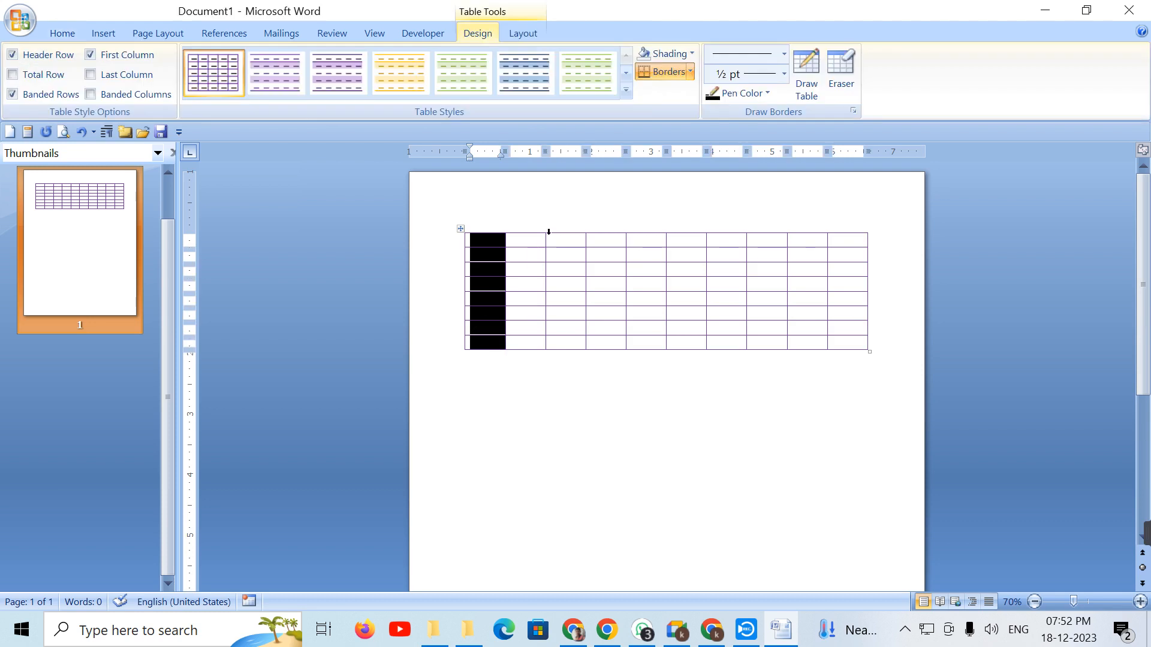
drag(560, 241, 568, 359)
click(629, 264)
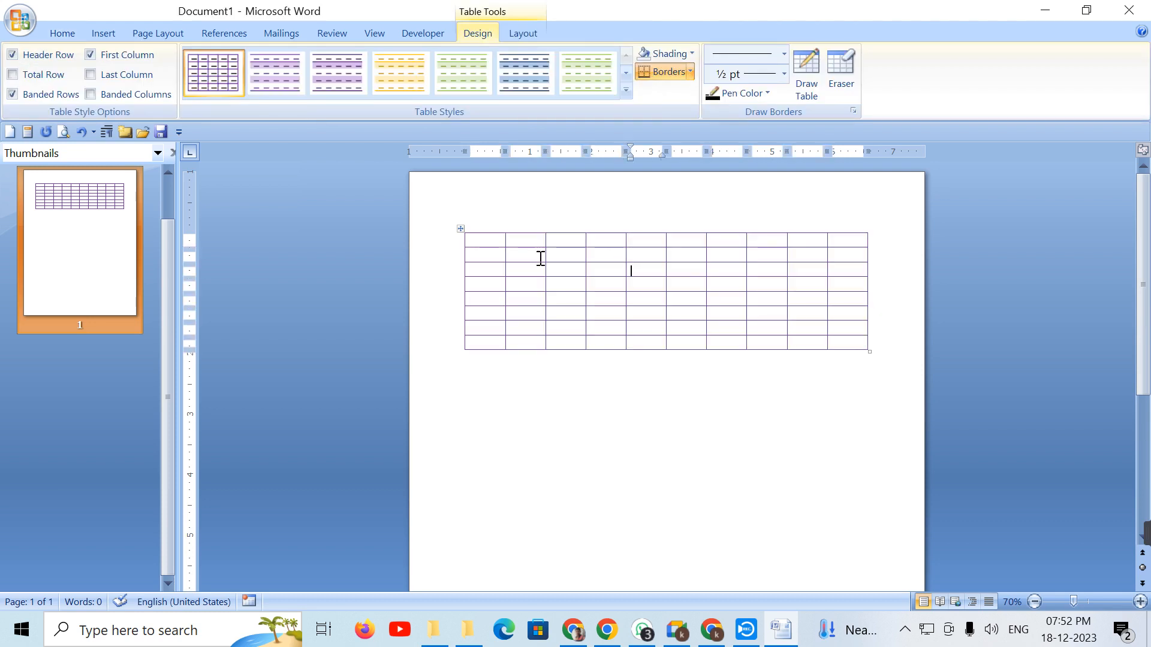
click(519, 265)
click(588, 298)
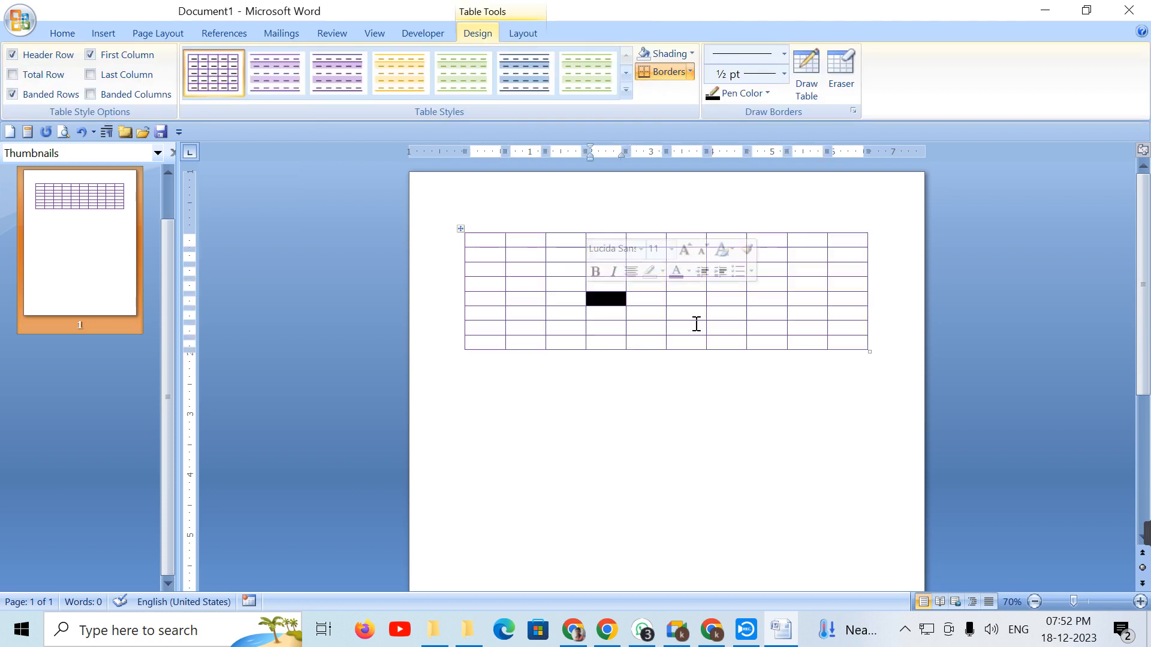
click(774, 288)
click(814, 290)
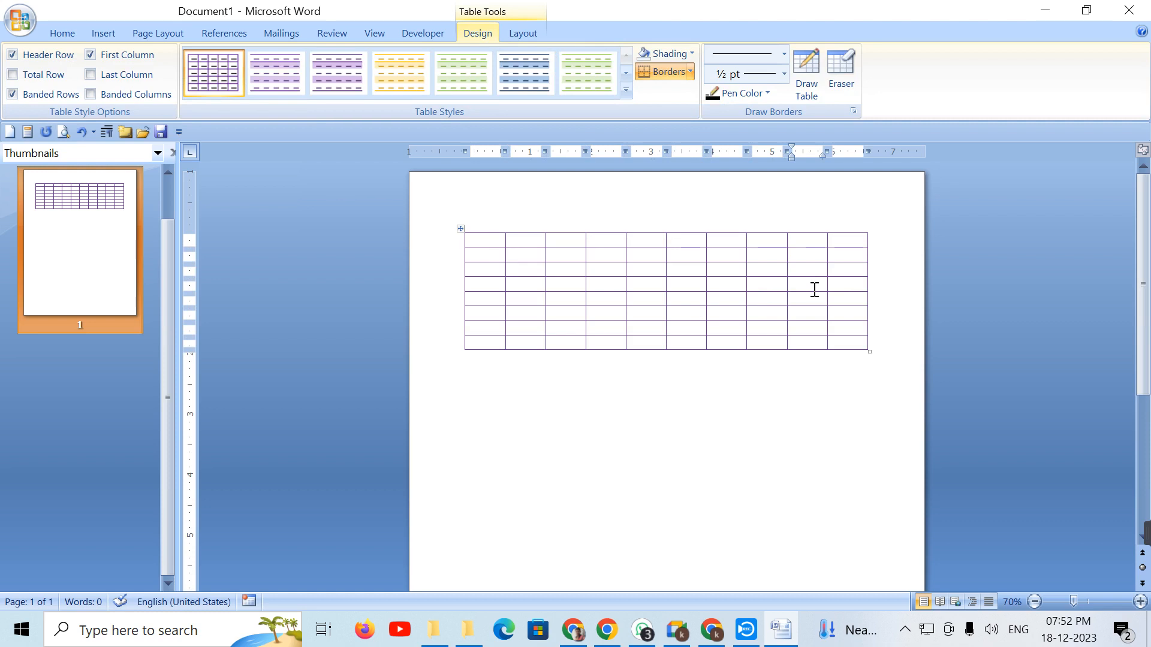
drag(488, 243, 845, 251)
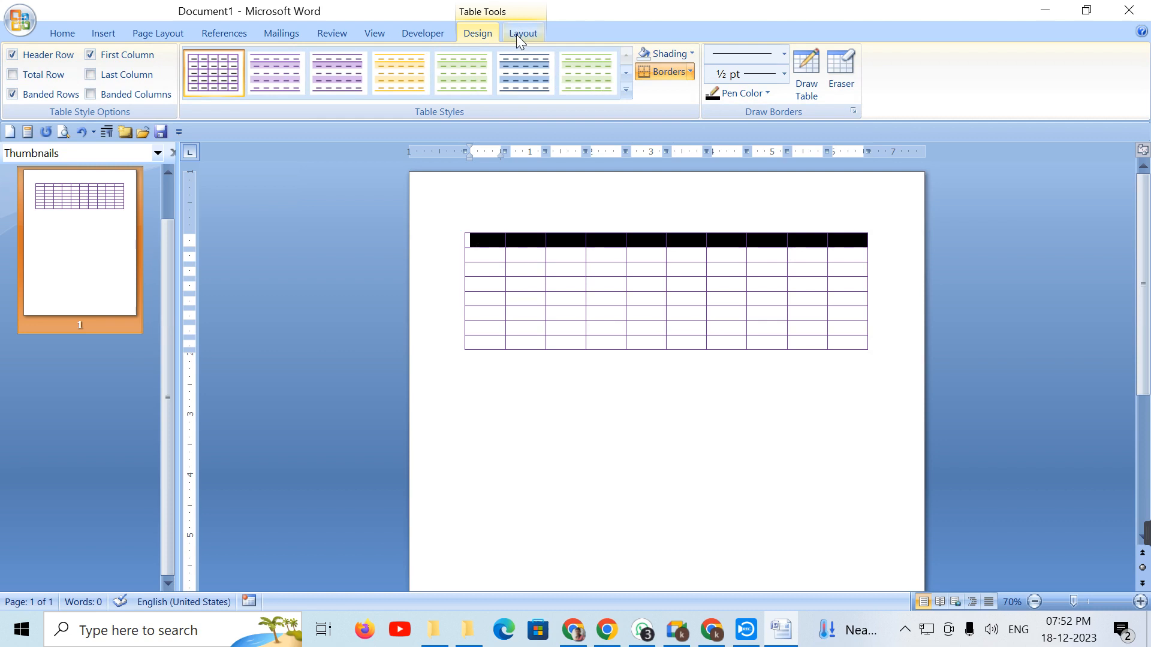
Step: Bring up the Table Tools Layout options, showing cells 0.34" high and 0.67" wide
click(106, 34)
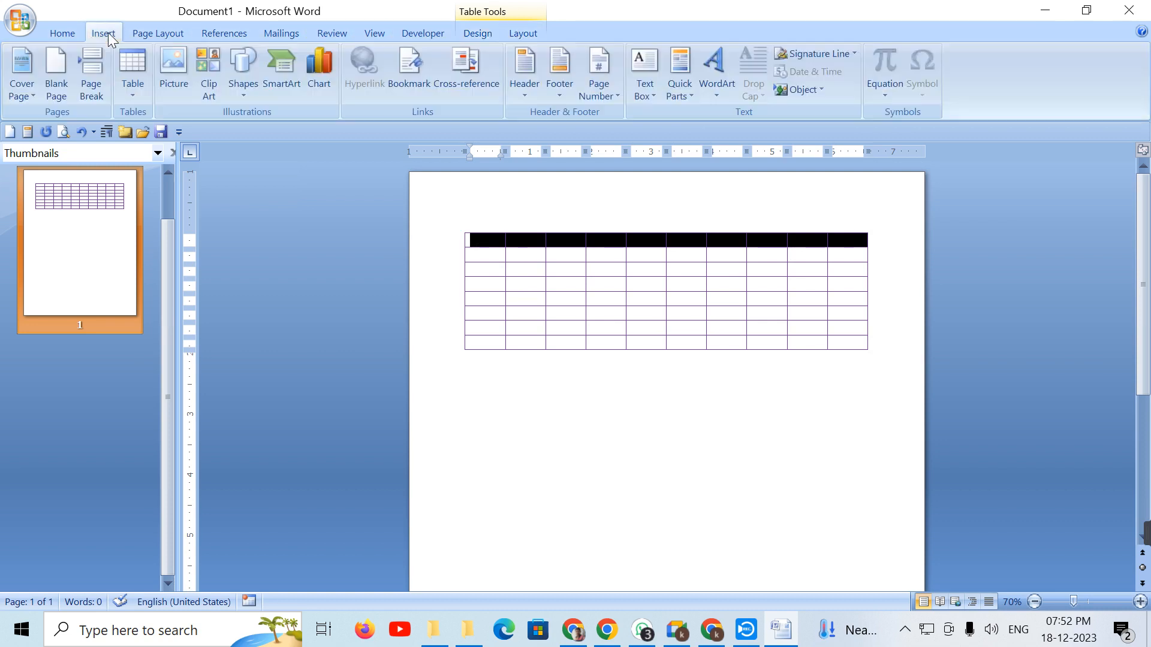
click(128, 88)
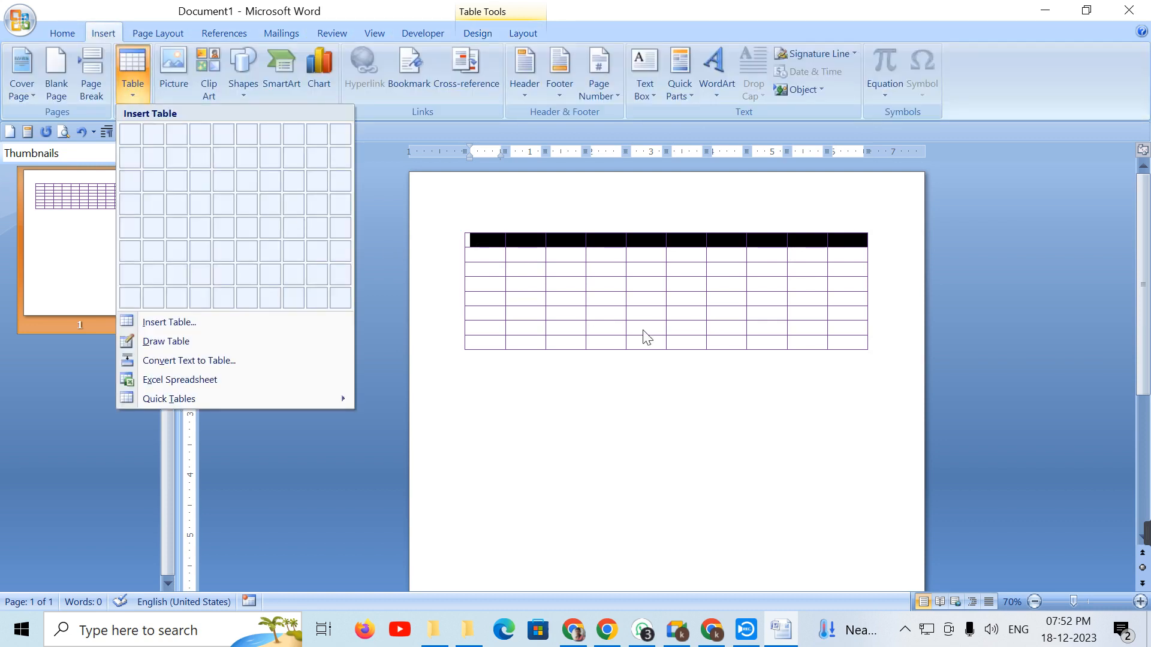
click(639, 288)
click(473, 34)
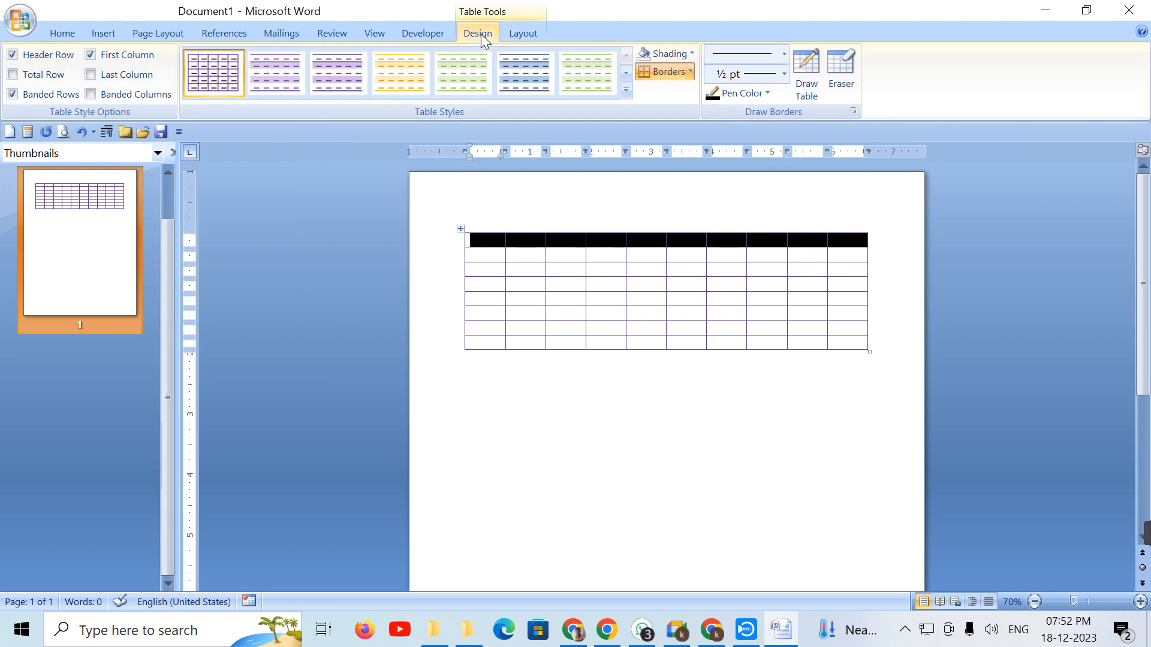
click(508, 31)
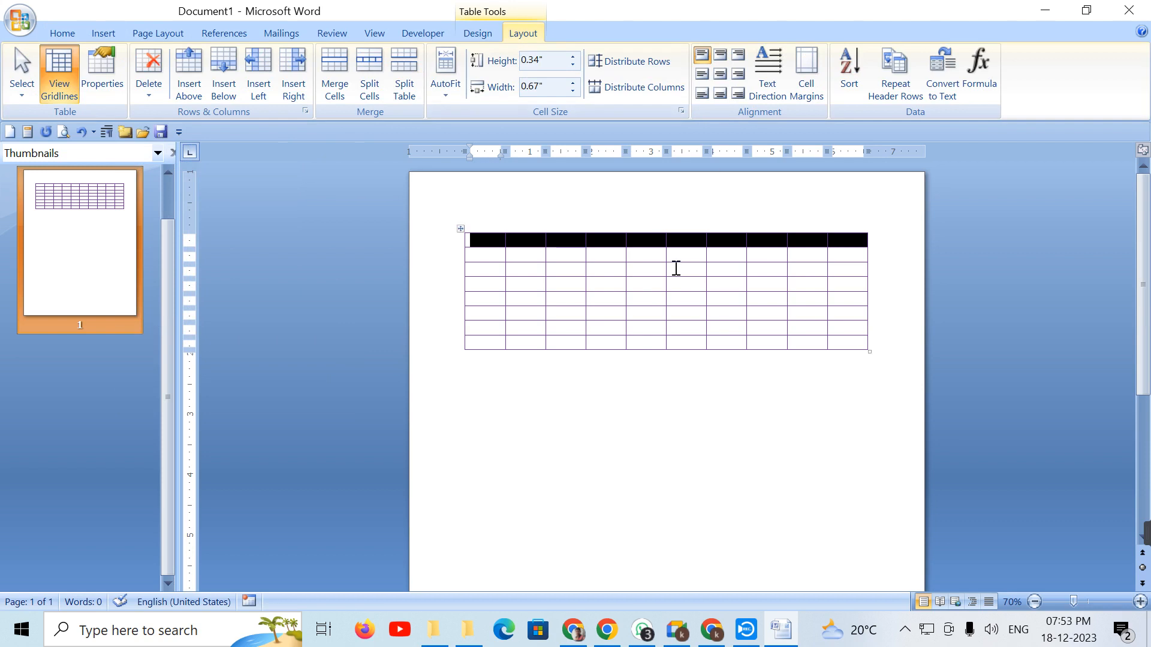
click(623, 270)
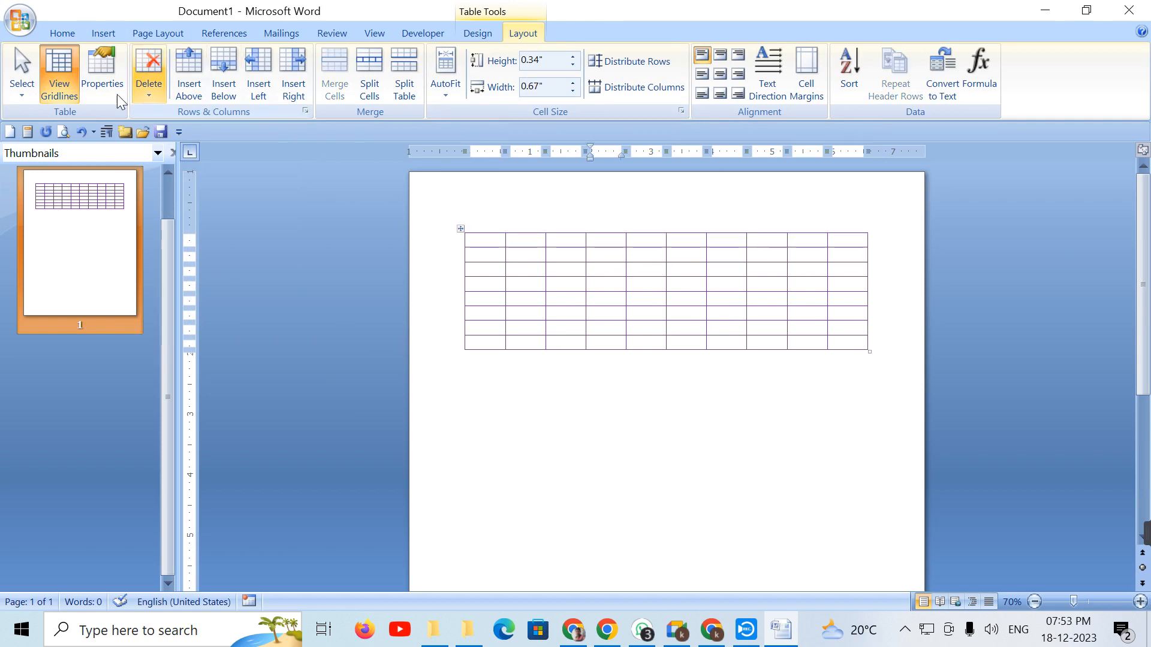
click(26, 94)
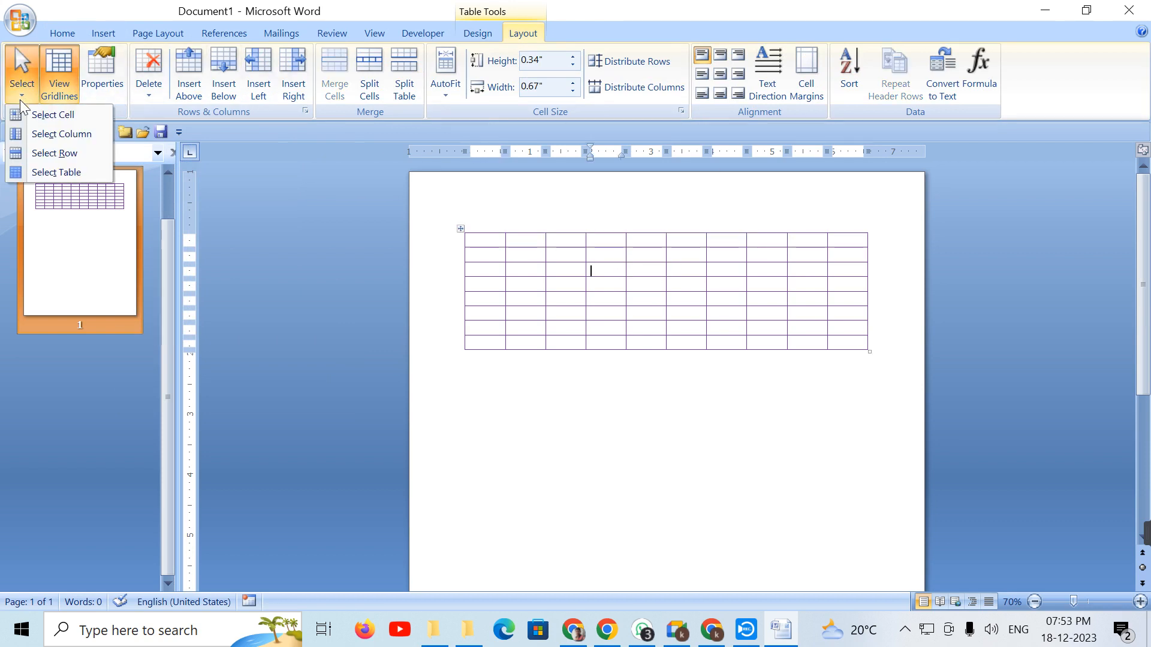
click(25, 115)
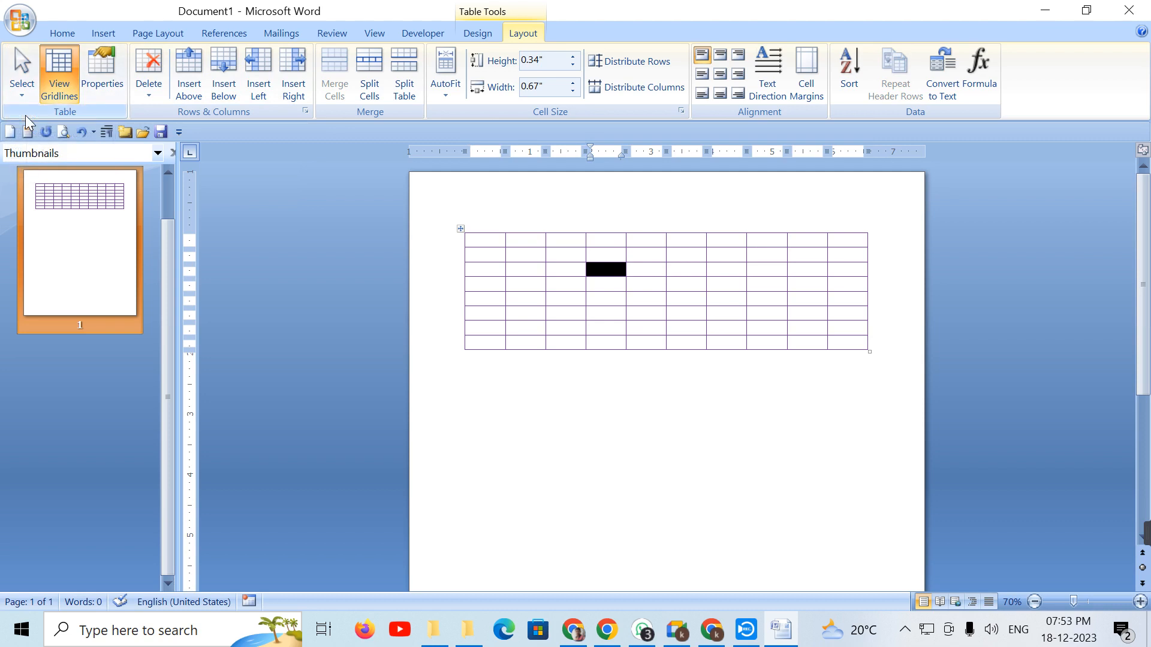
click(23, 96)
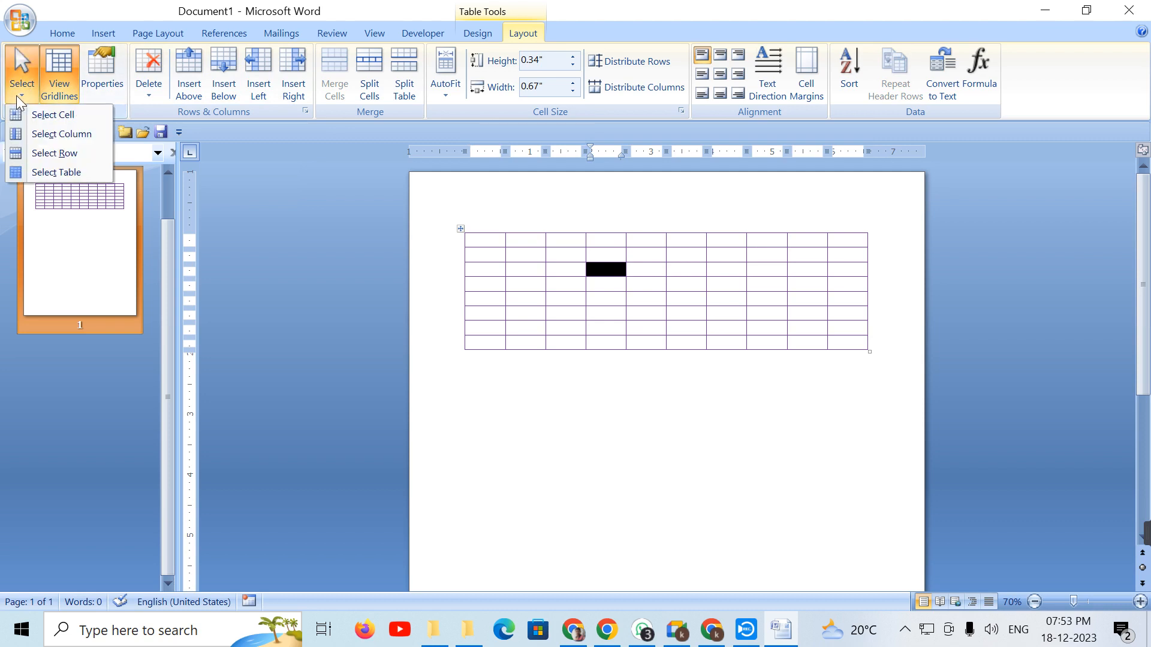
click(84, 146)
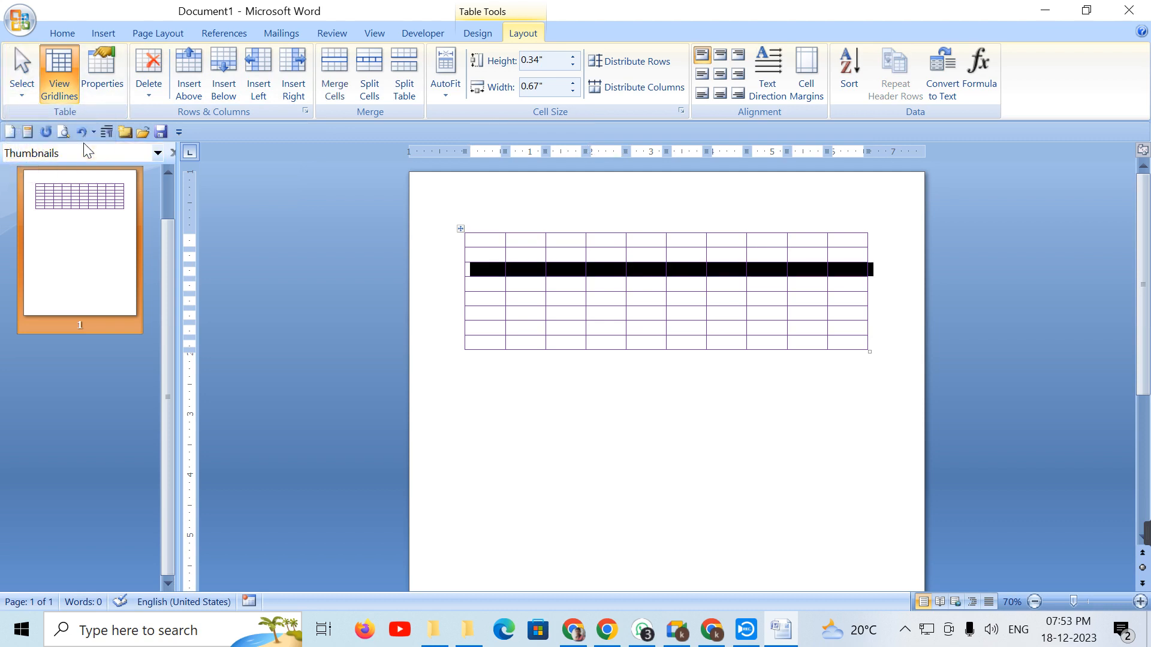
click(526, 312)
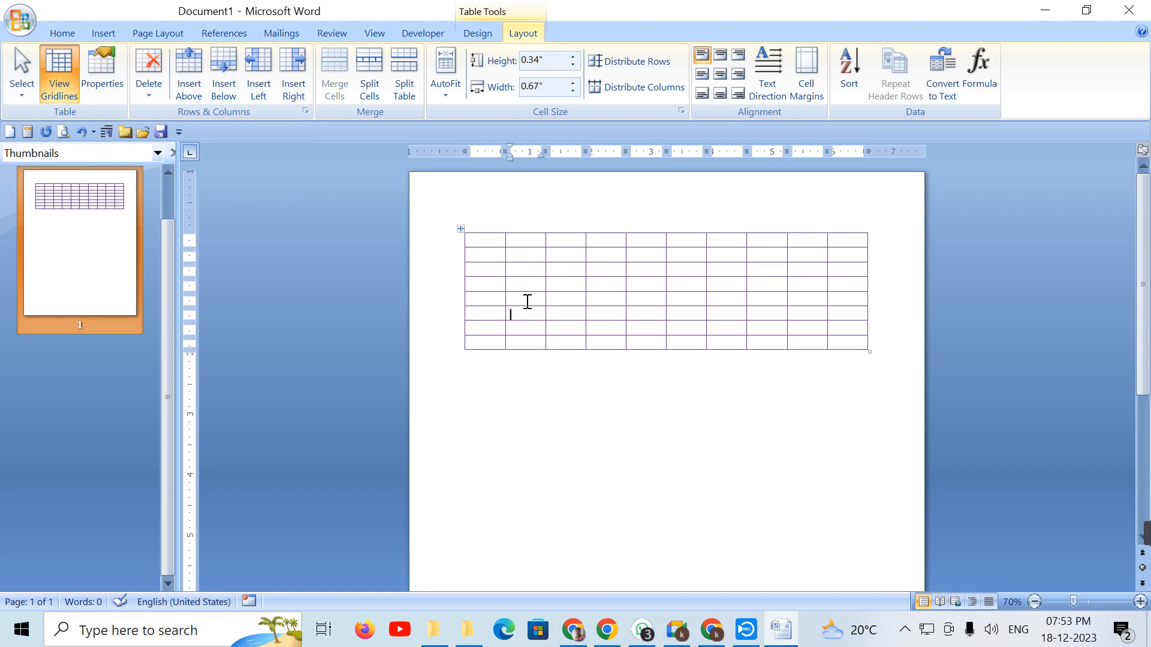
click(528, 273)
click(19, 95)
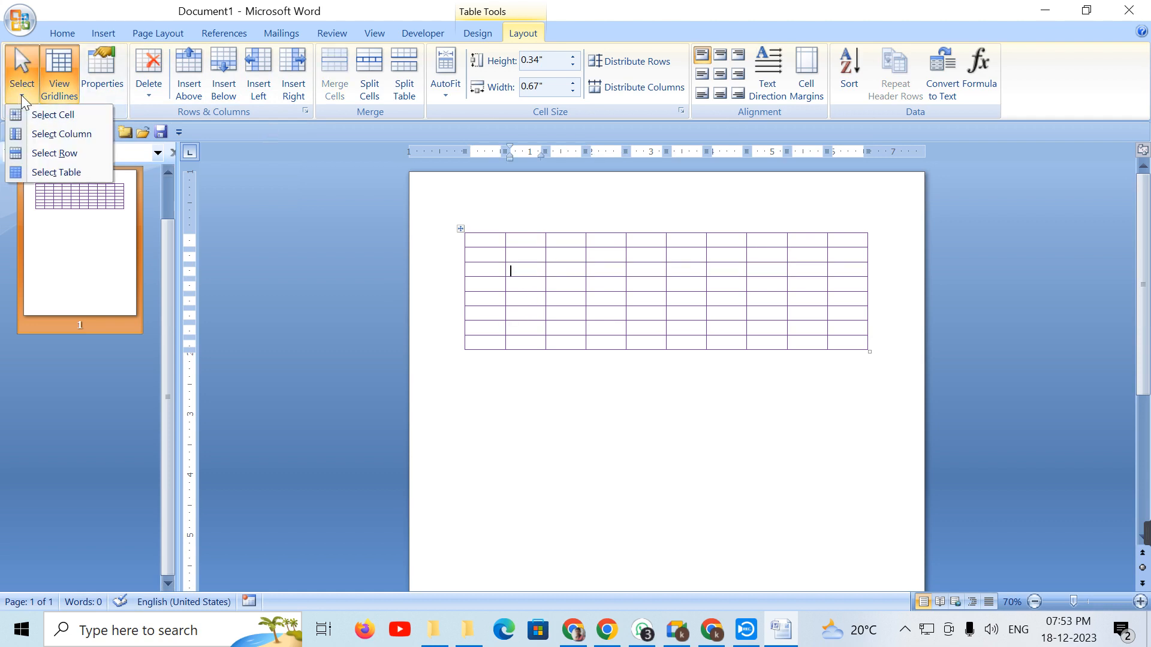
click(42, 115)
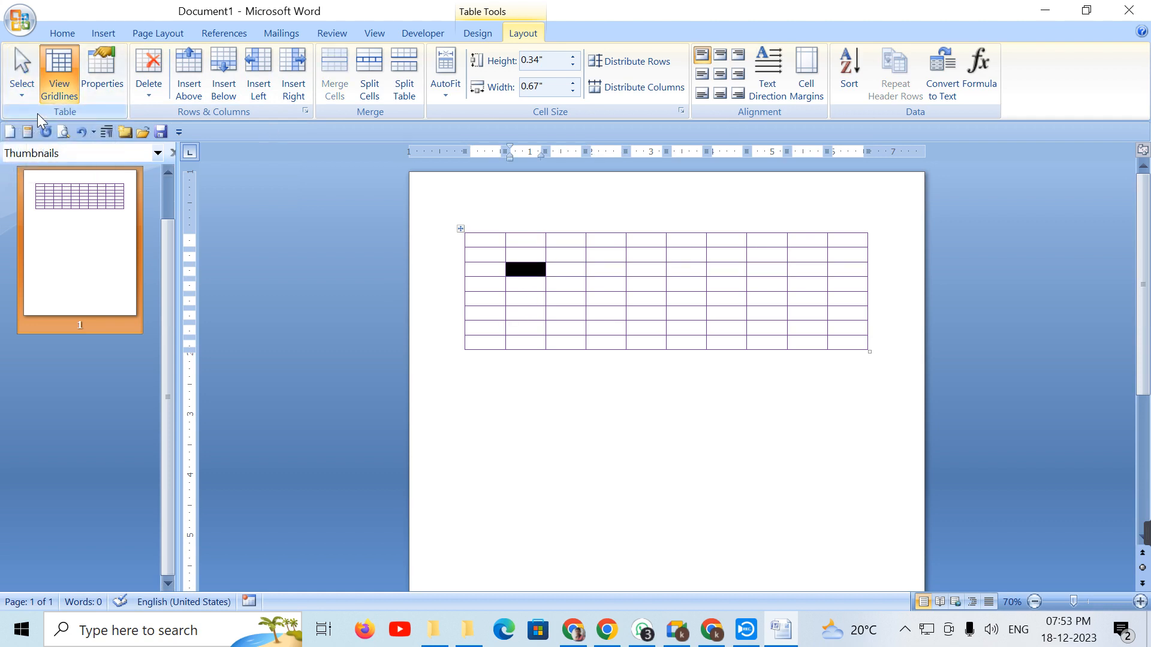
click(17, 92)
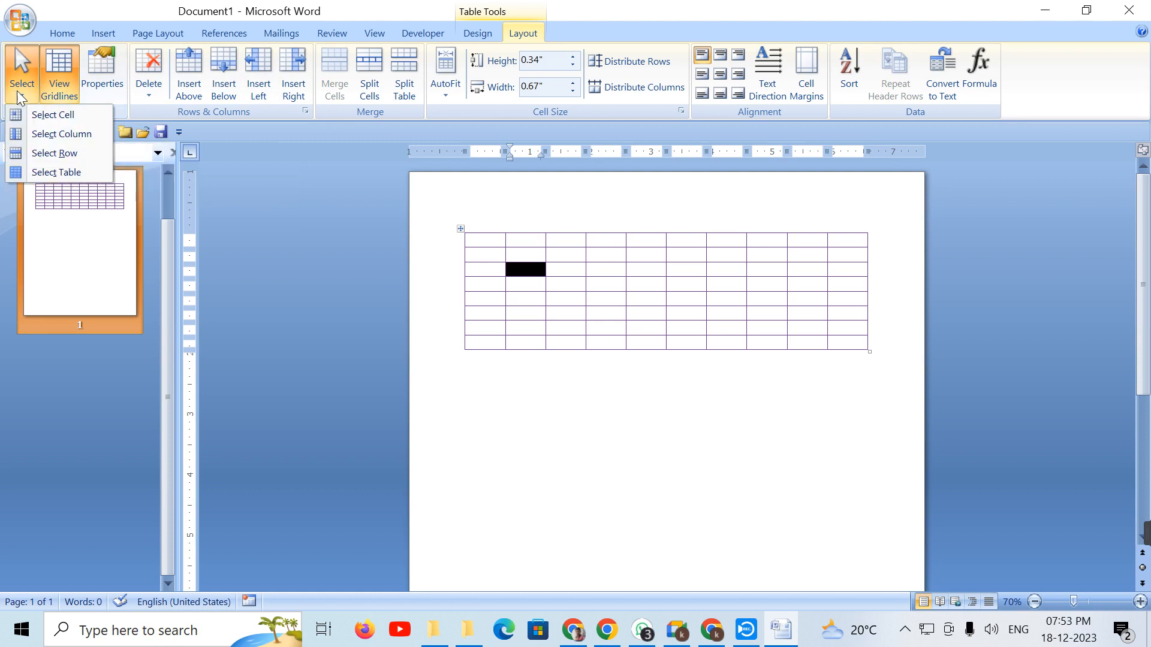
click(58, 136)
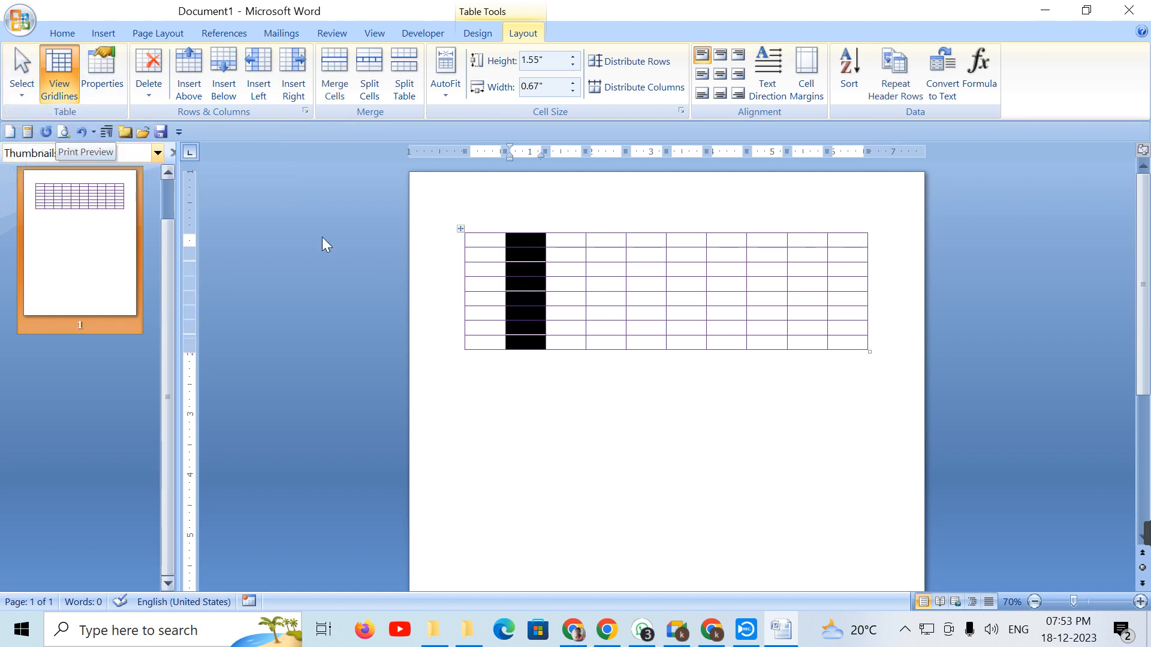
click(475, 259)
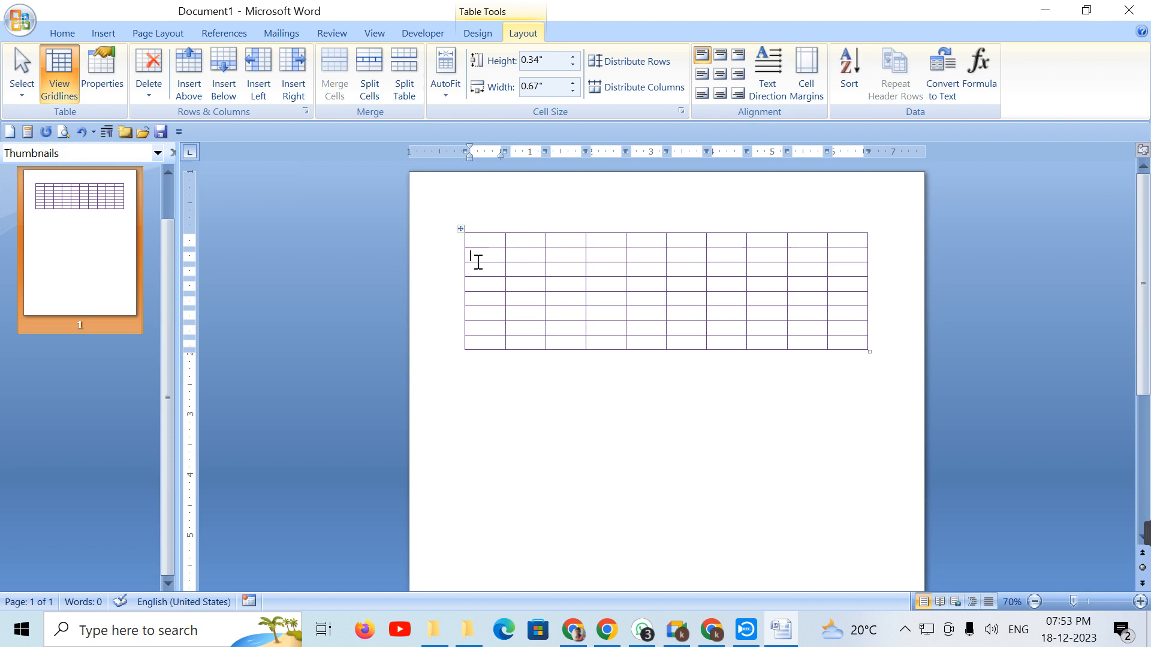
click(24, 96)
click(71, 156)
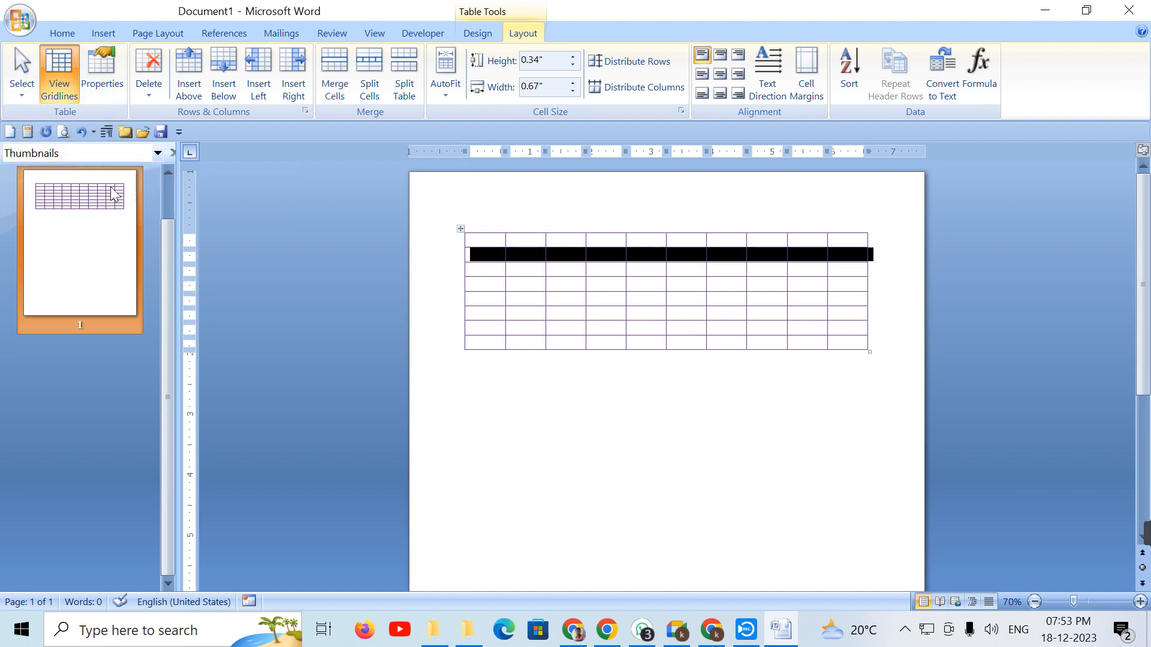
click(483, 258)
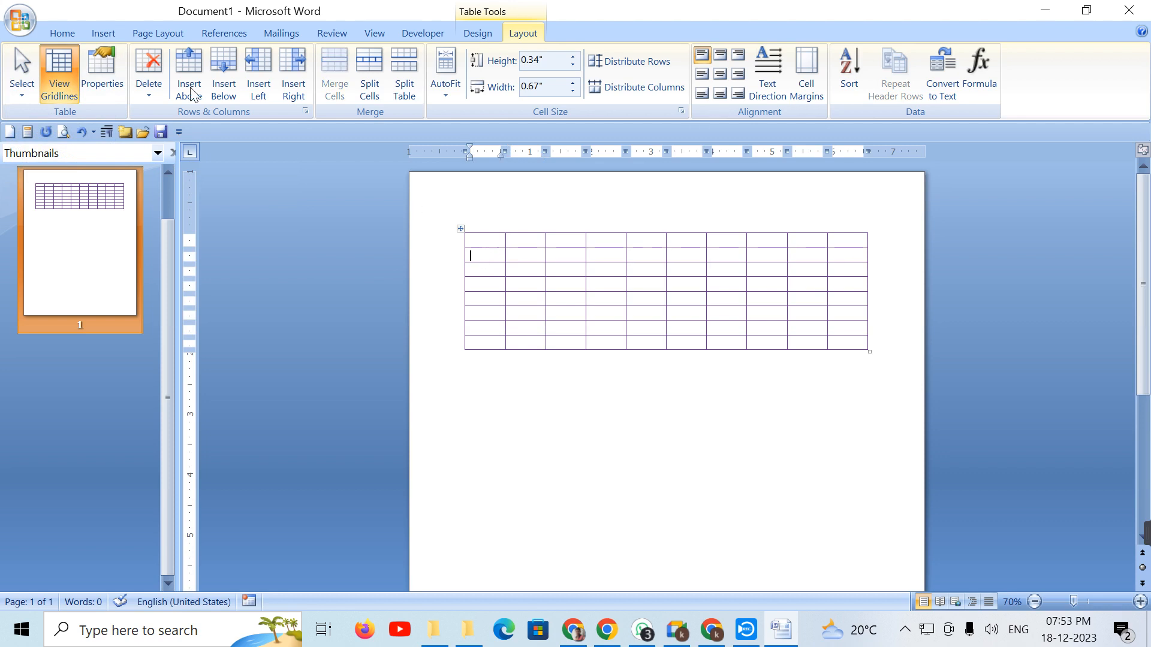
click(21, 96)
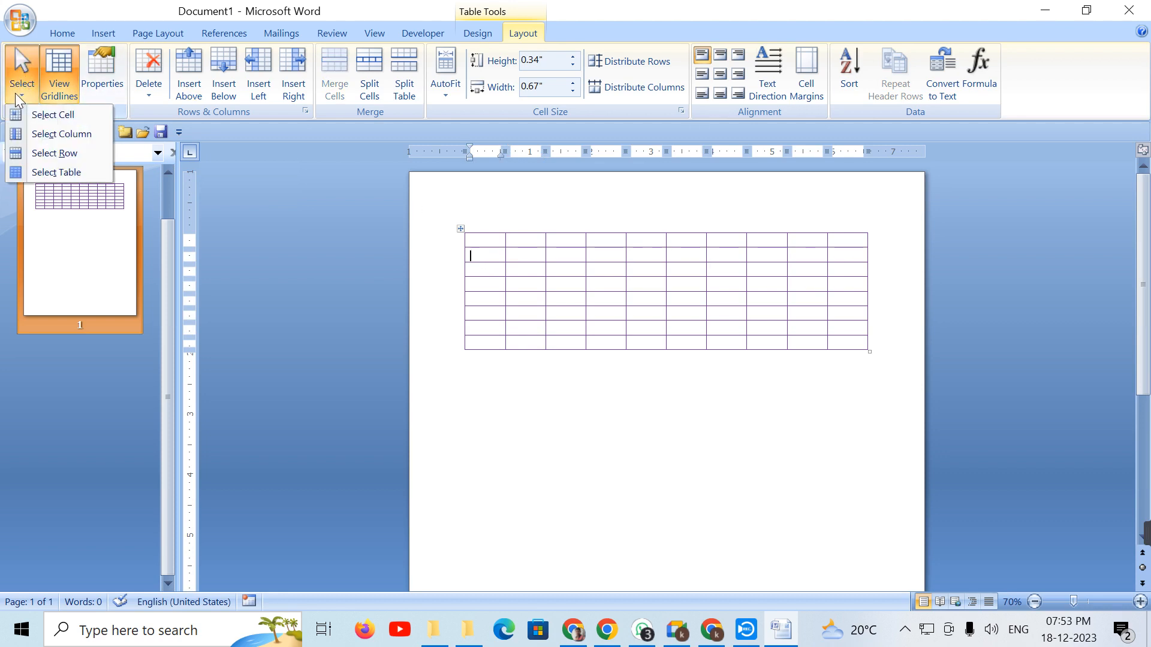
click(89, 175)
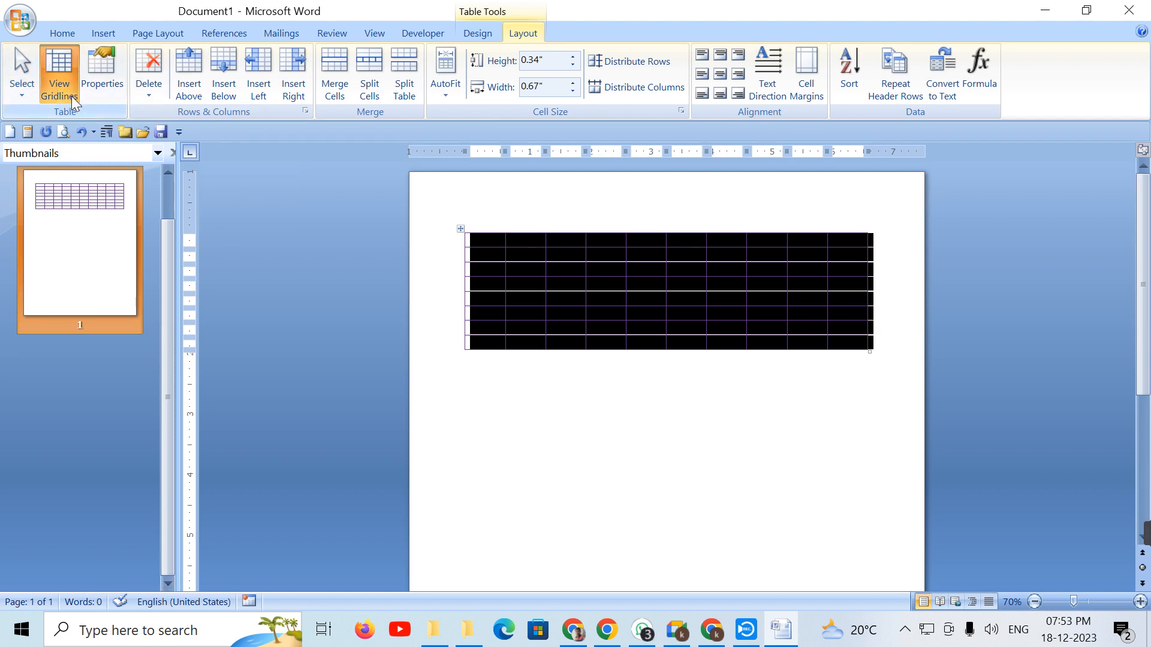
Step: Apply No Border to the 10-by-8 table, then return the caret to a cell
click(483, 35)
click(683, 73)
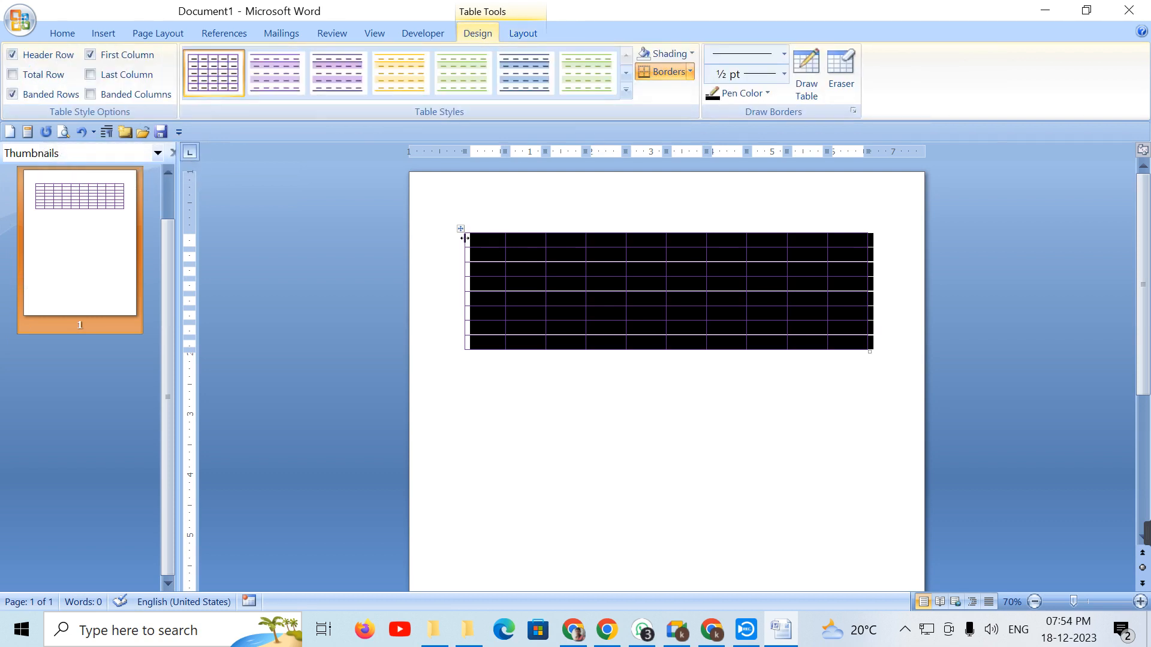
click(685, 70)
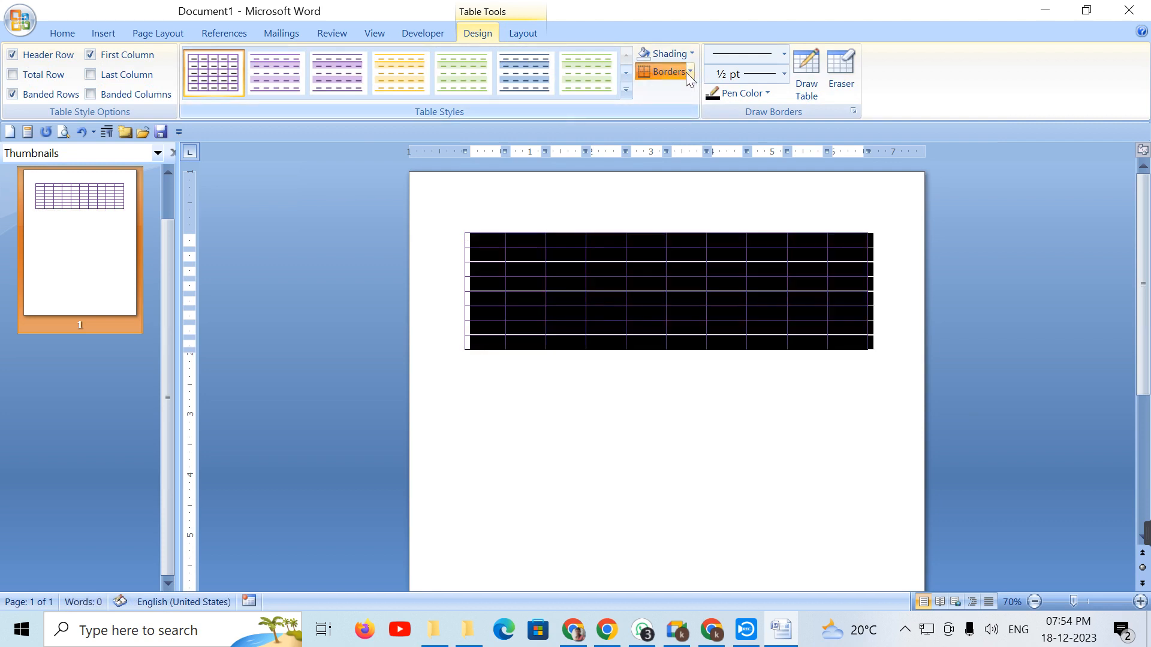
click(690, 72)
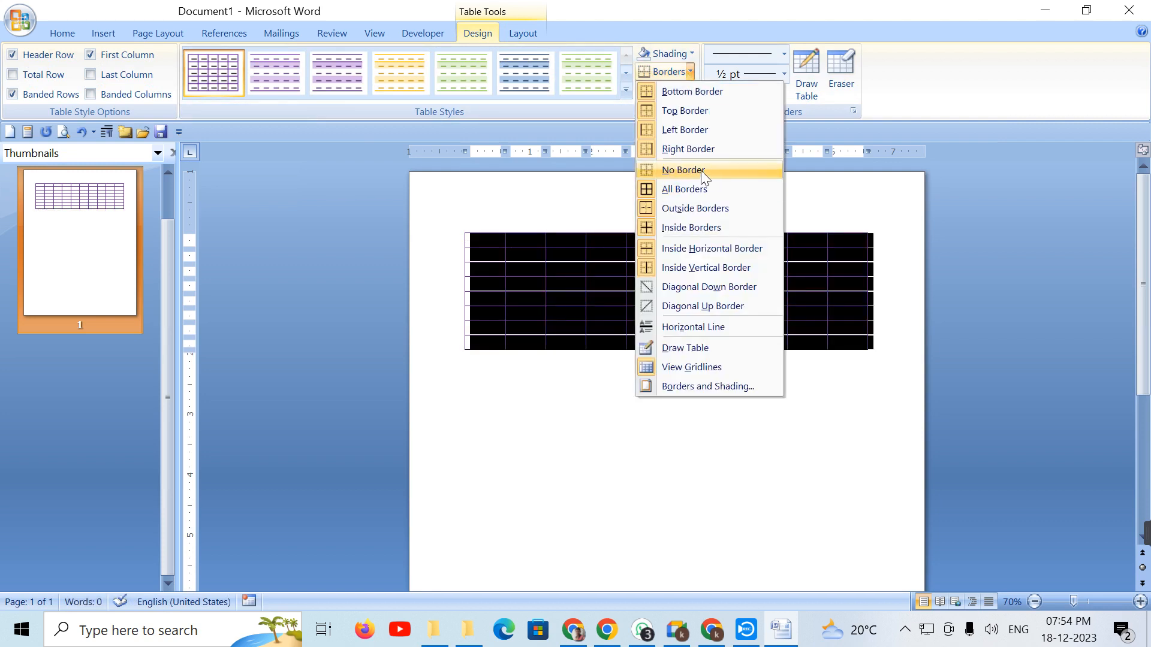
click(700, 170)
click(641, 457)
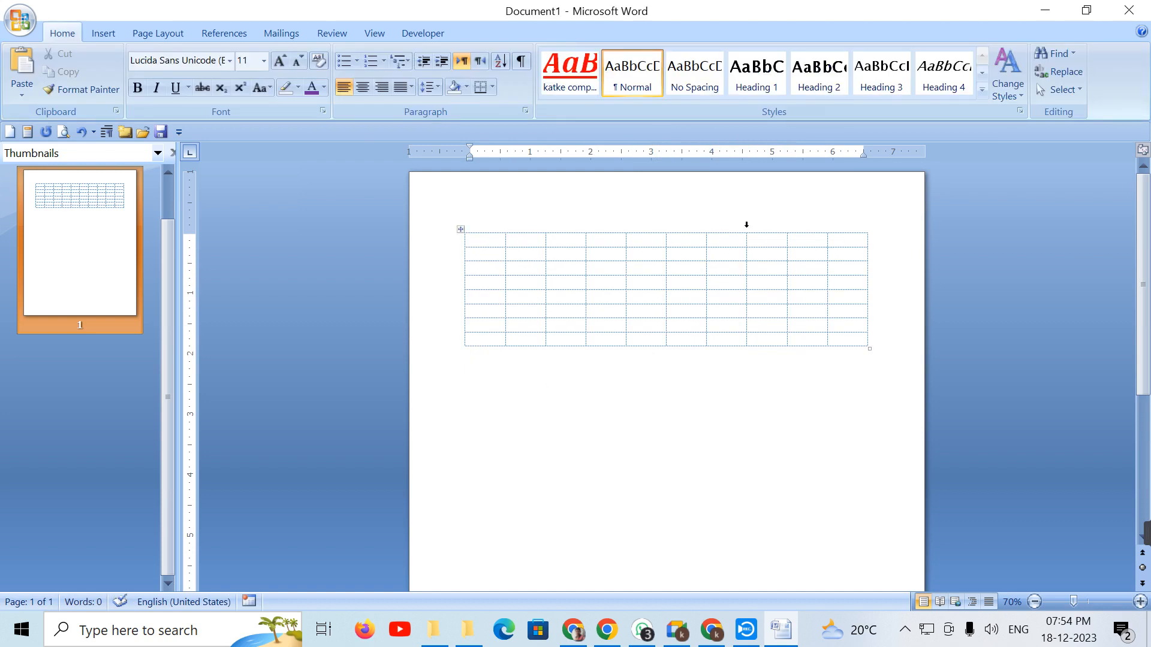
click(576, 280)
click(507, 36)
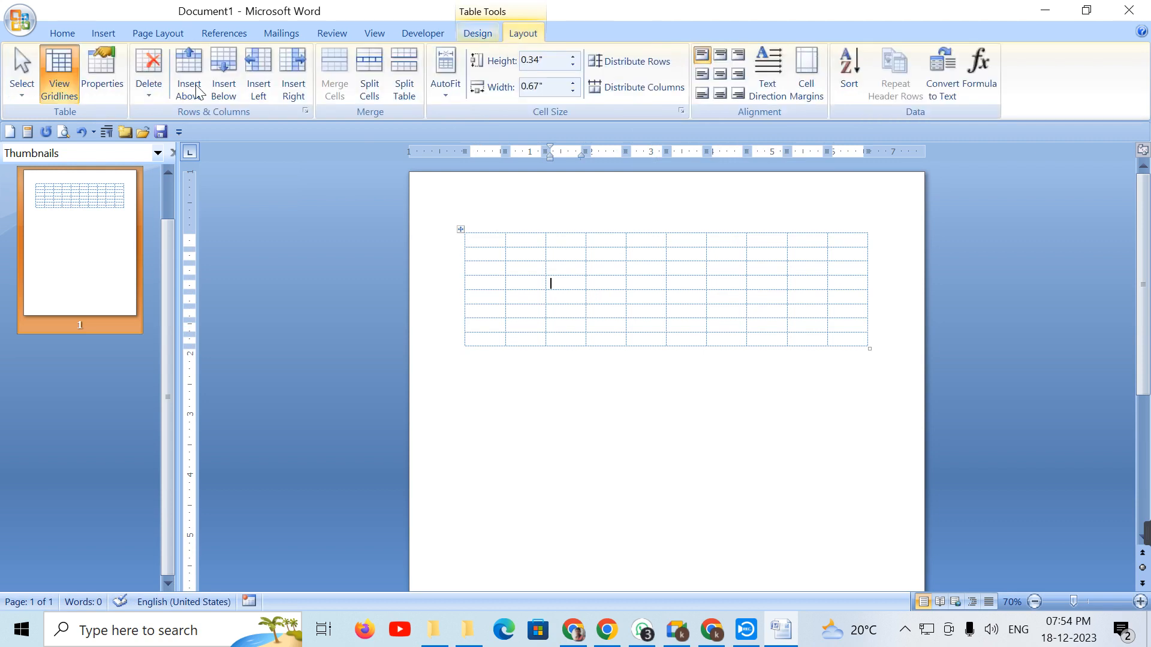
click(460, 229)
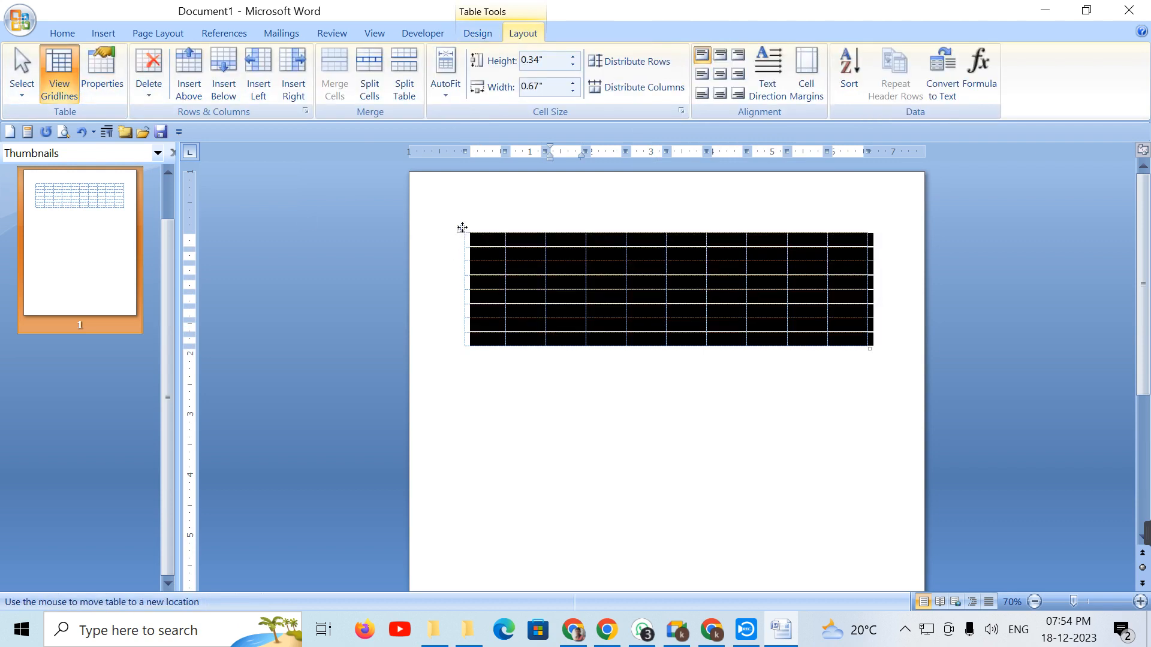
click(65, 88)
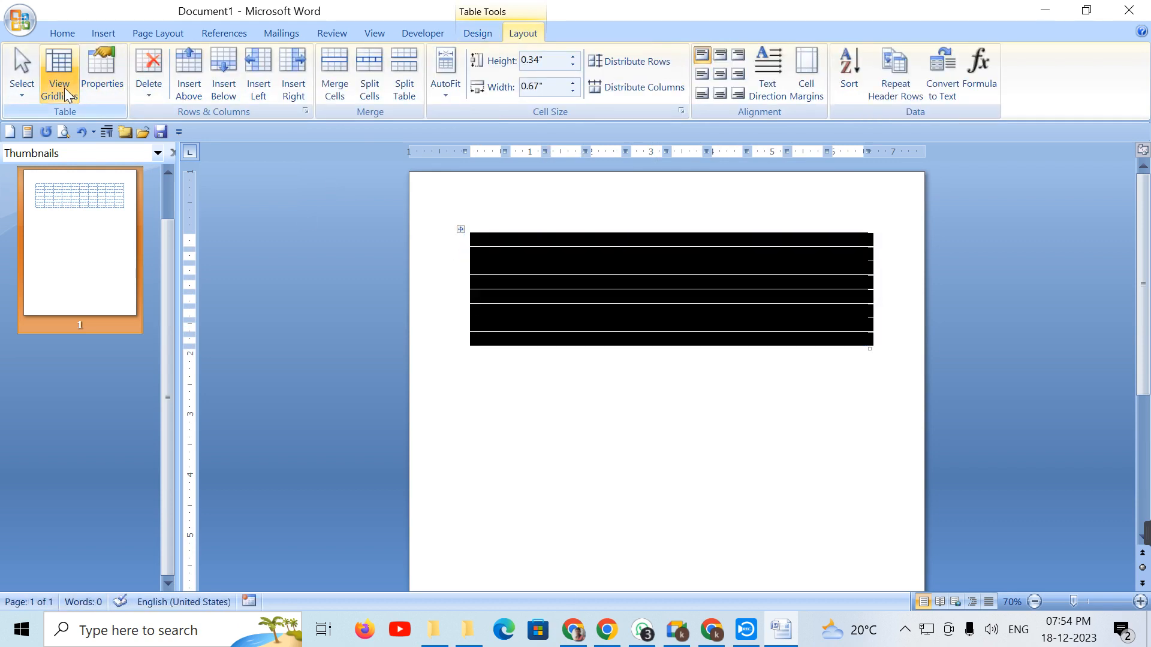
click(64, 88)
click(64, 87)
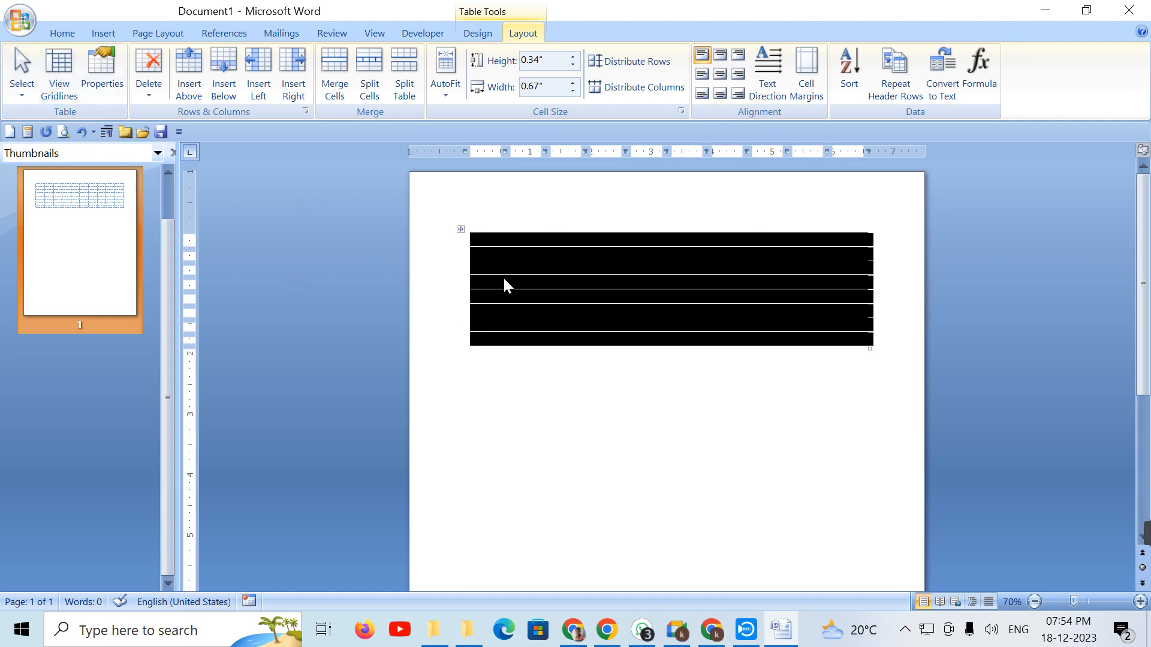
click(502, 316)
double_click(683, 294)
click(599, 252)
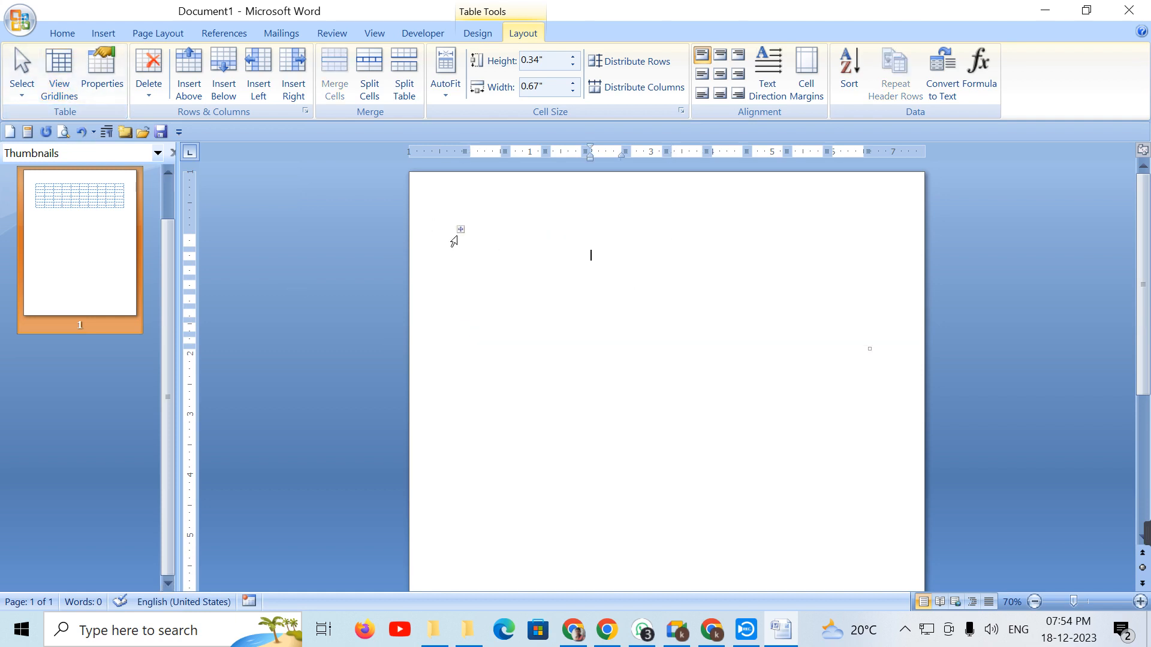
click(461, 229)
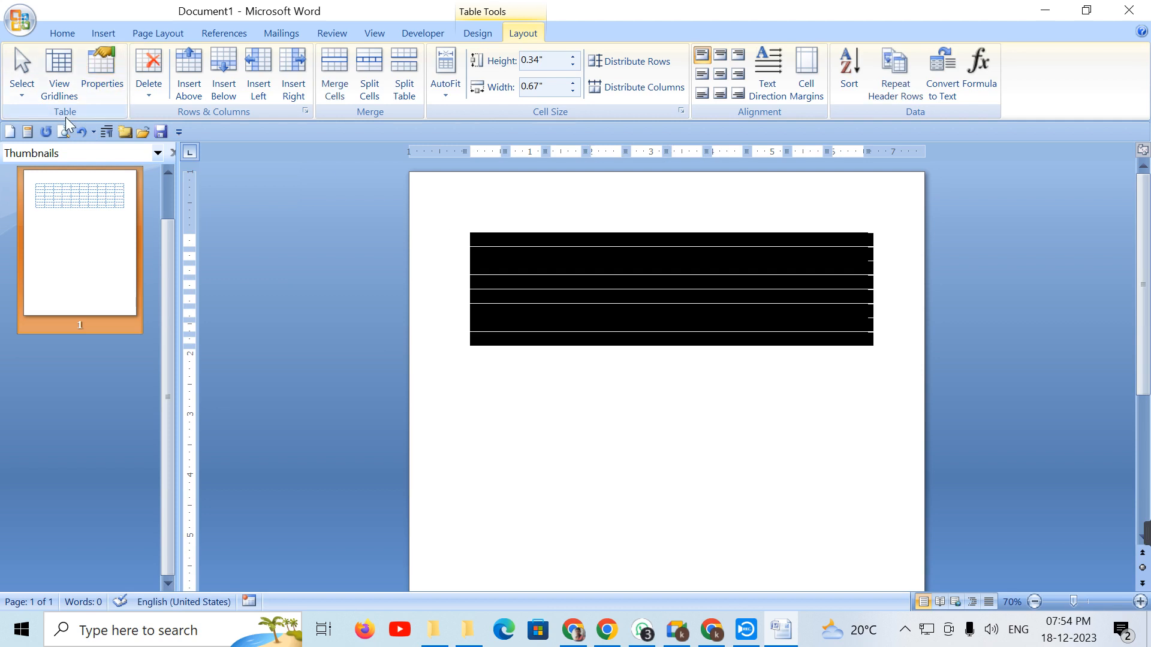
click(57, 91)
click(624, 442)
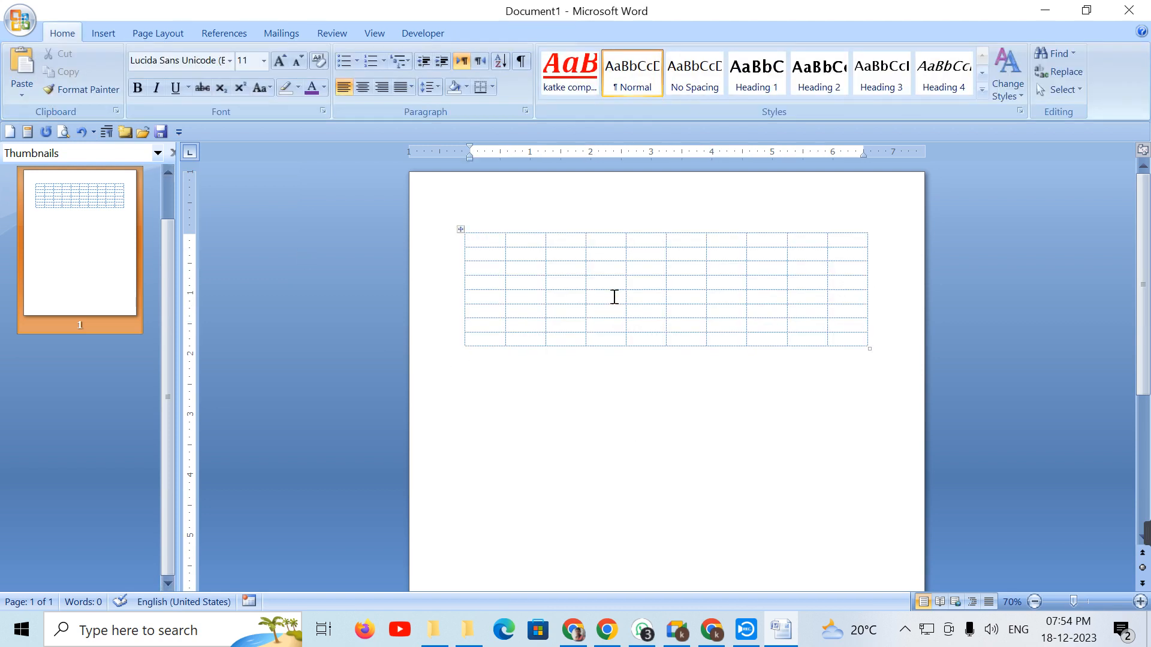
click(460, 231)
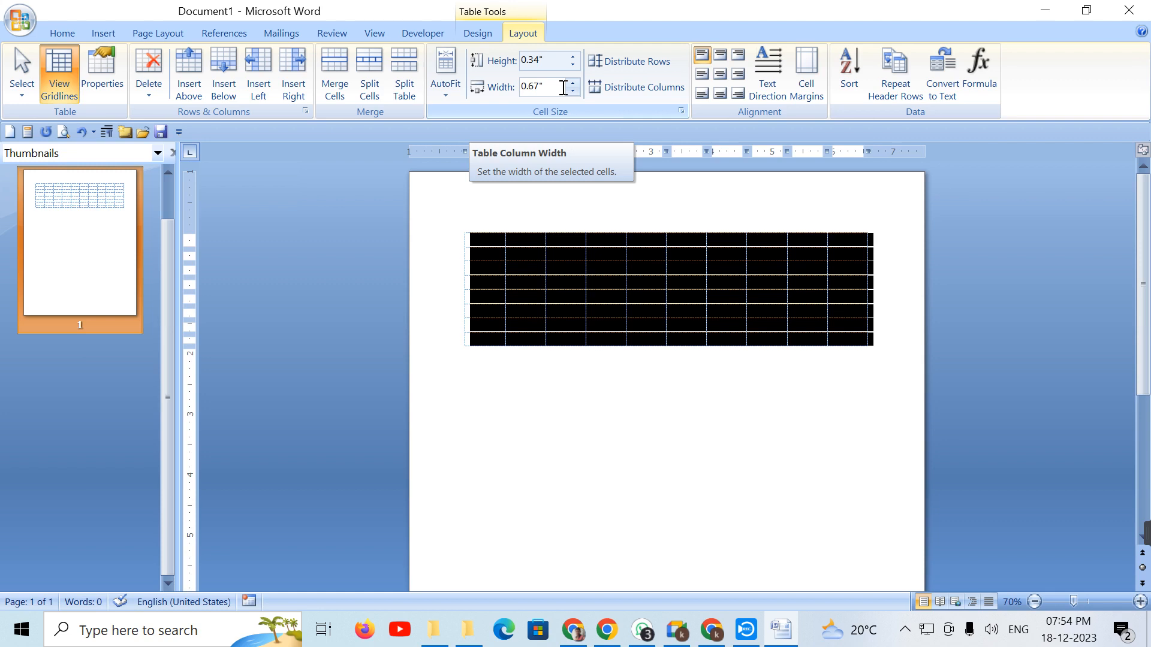
Step: Apply All Borders so solid lines outline every cell of the table
click(474, 34)
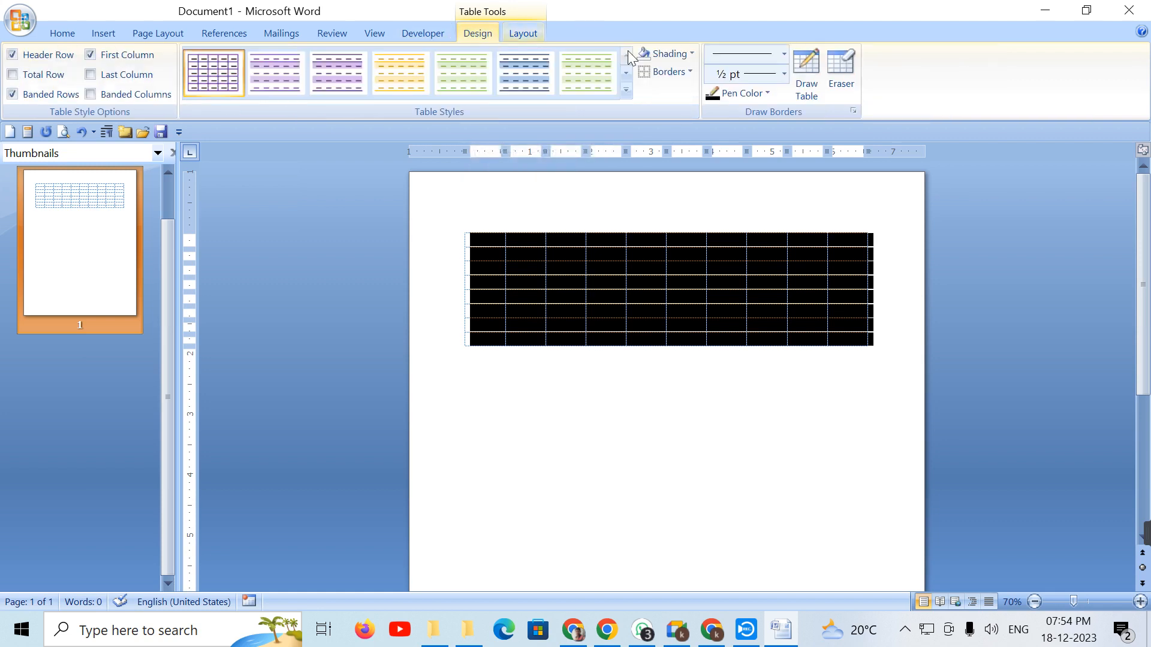
click(690, 72)
click(698, 190)
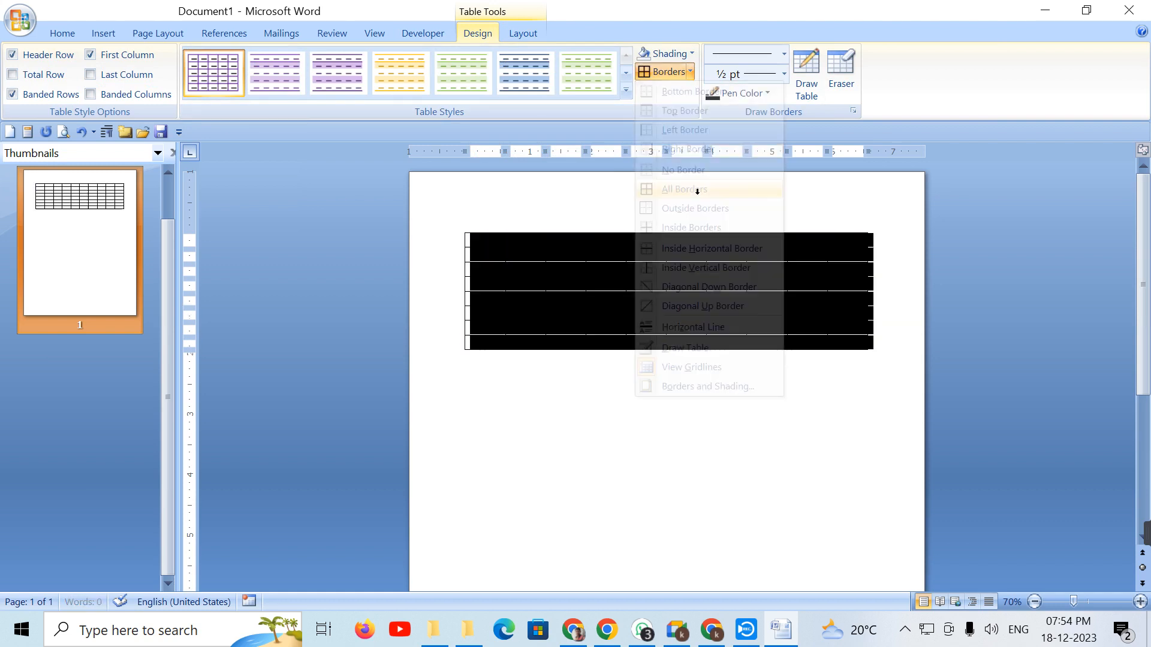
click(510, 26)
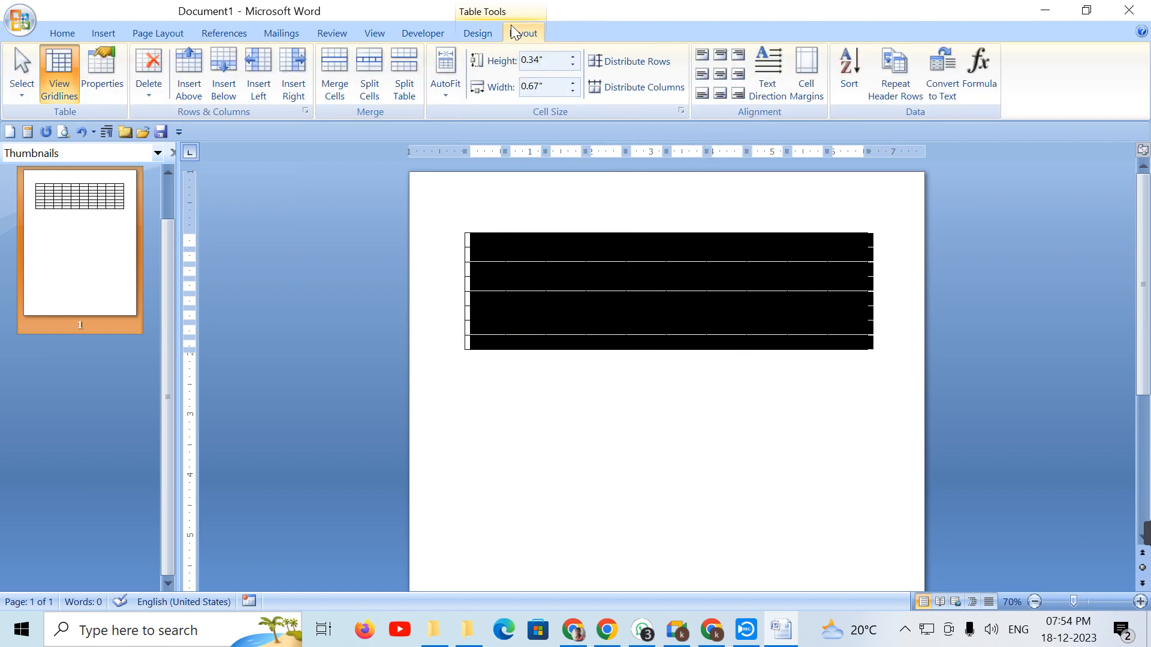
click(581, 318)
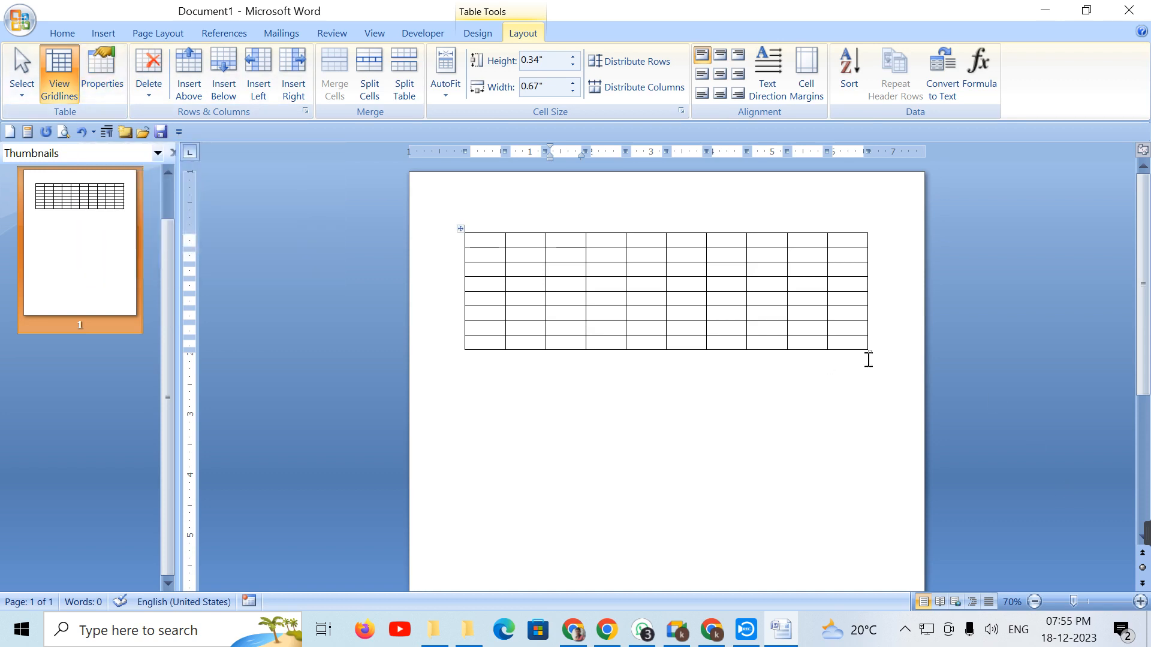
Step: Shrink the table to 0.3" columns and add three =rand() sample paragraphs below it
drag(869, 356, 646, 350)
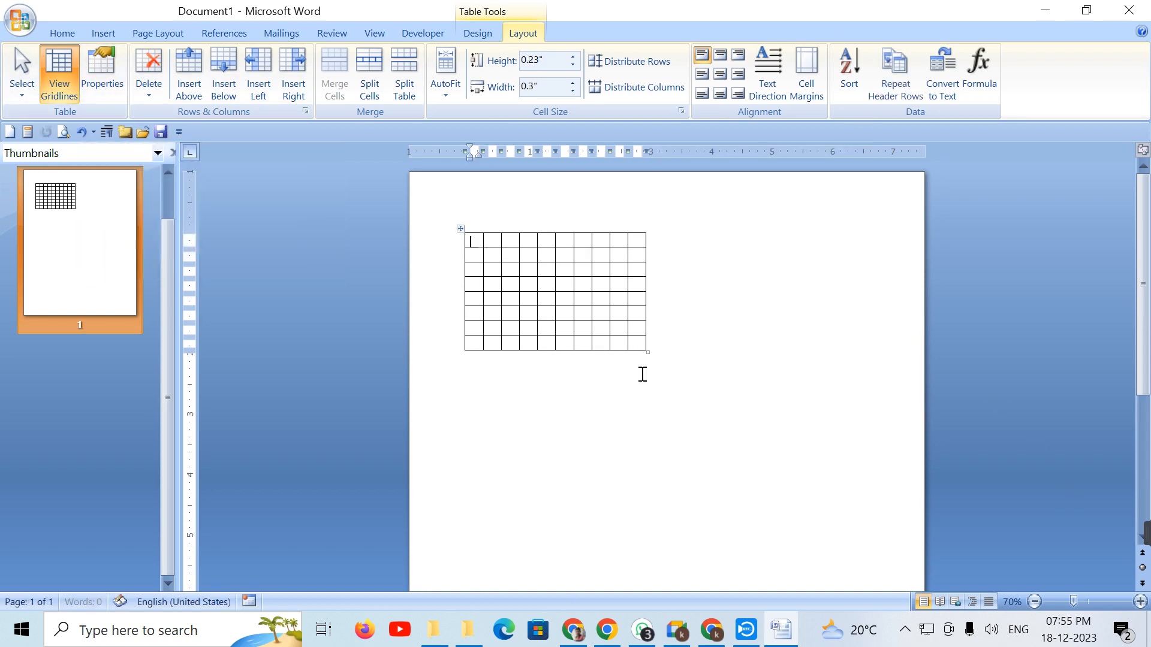
click(669, 361)
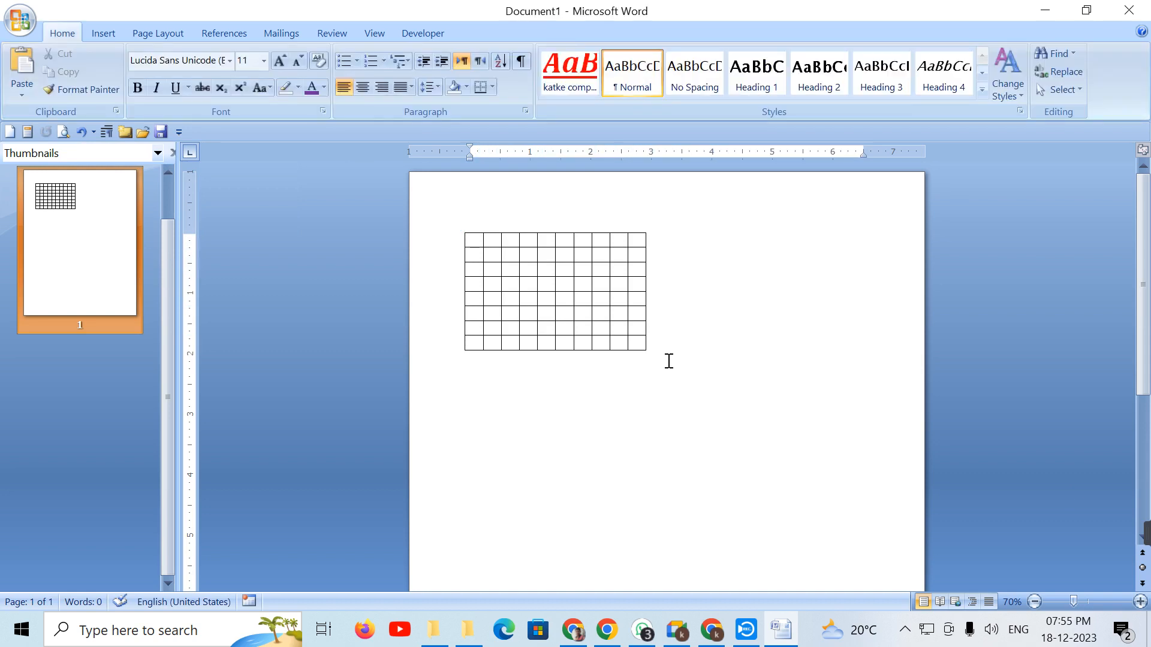
text(=rand()
key(Return)
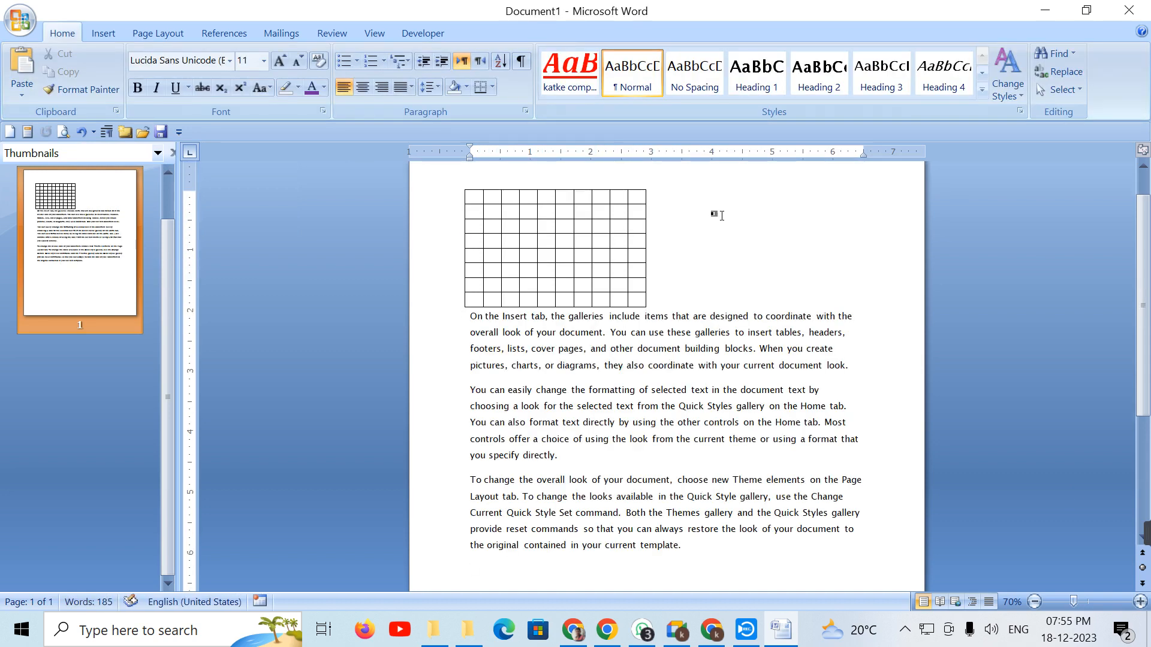
click(563, 244)
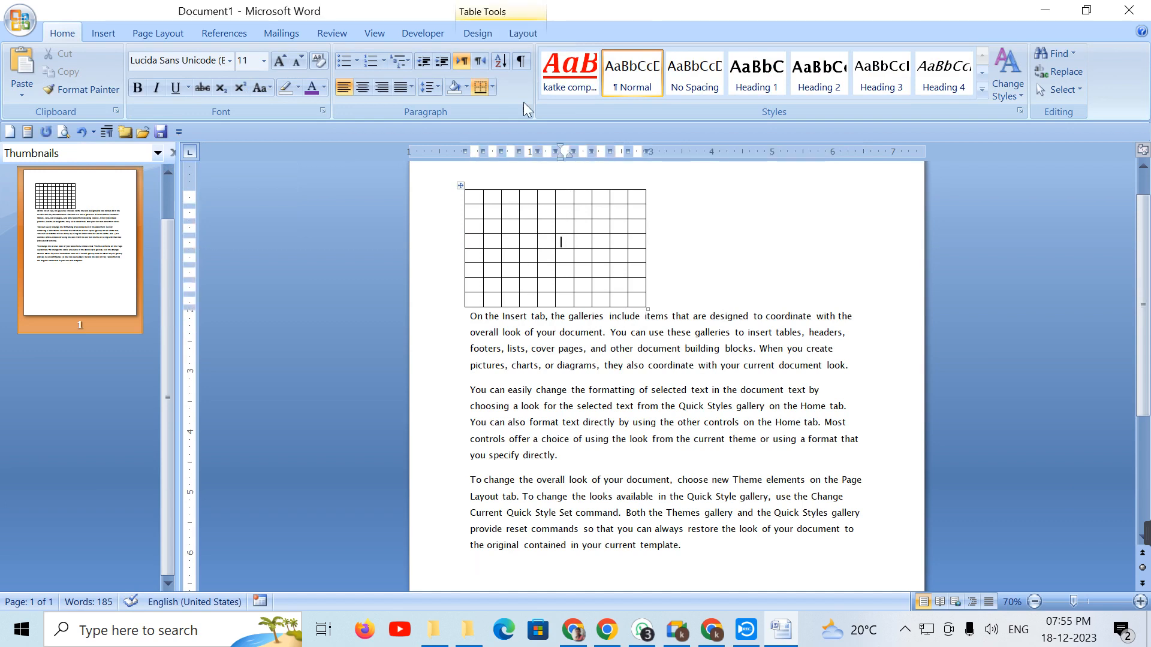
Step: In Table Properties, browse the Row, Column and Cell tabs, then align the table left
click(523, 35)
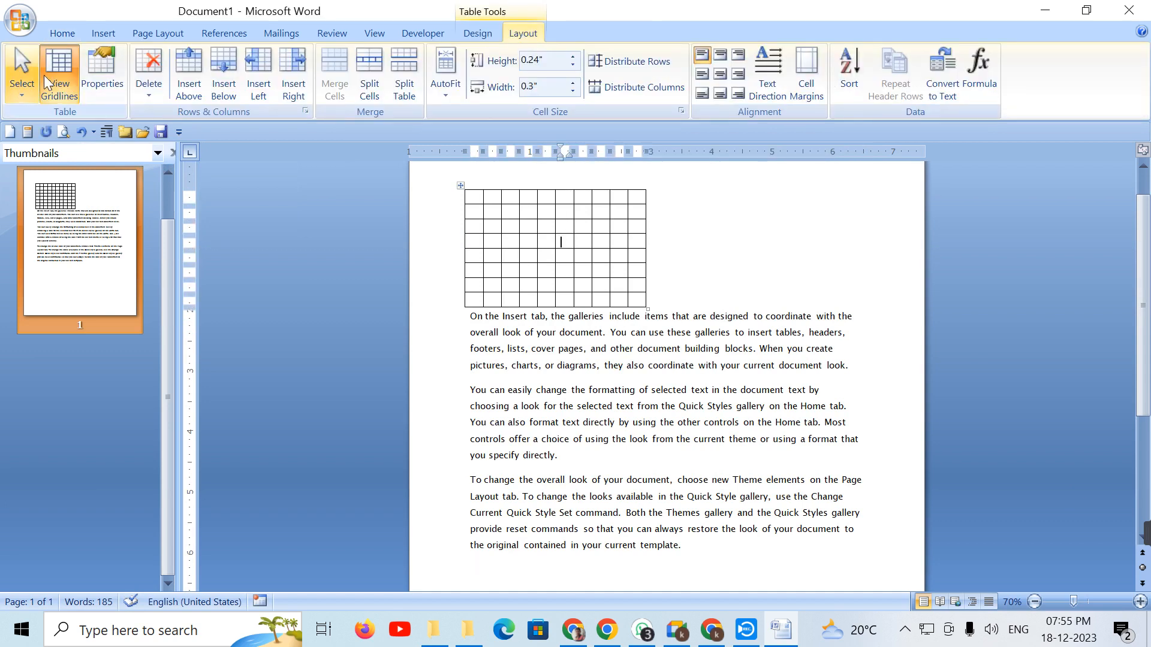
click(107, 84)
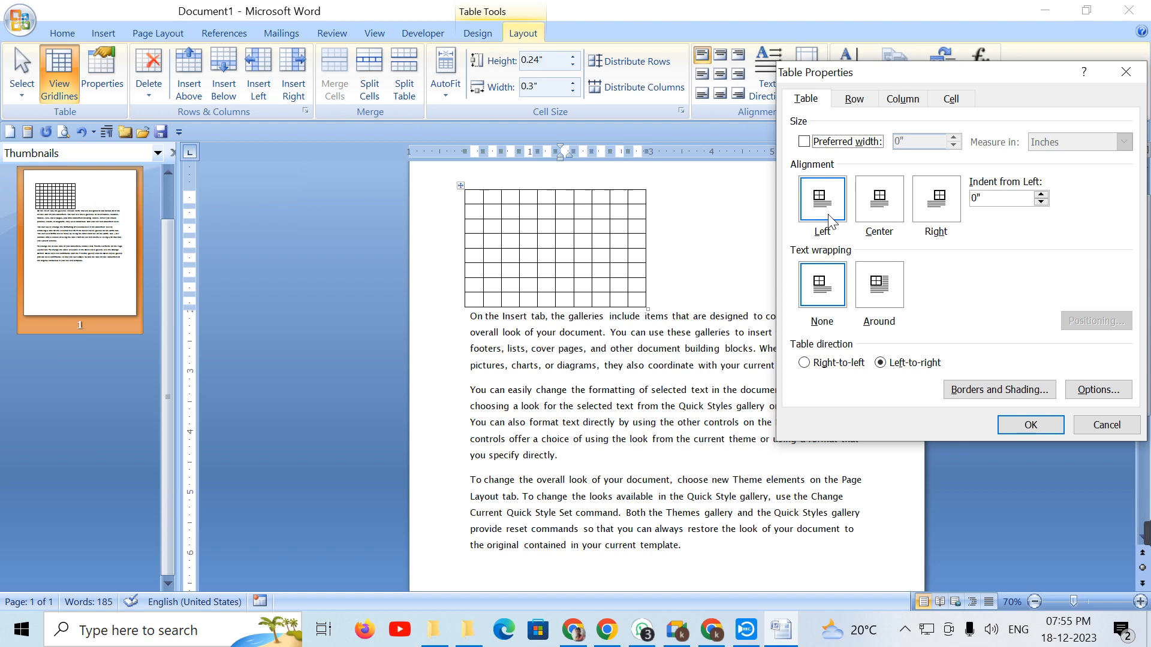
click(876, 214)
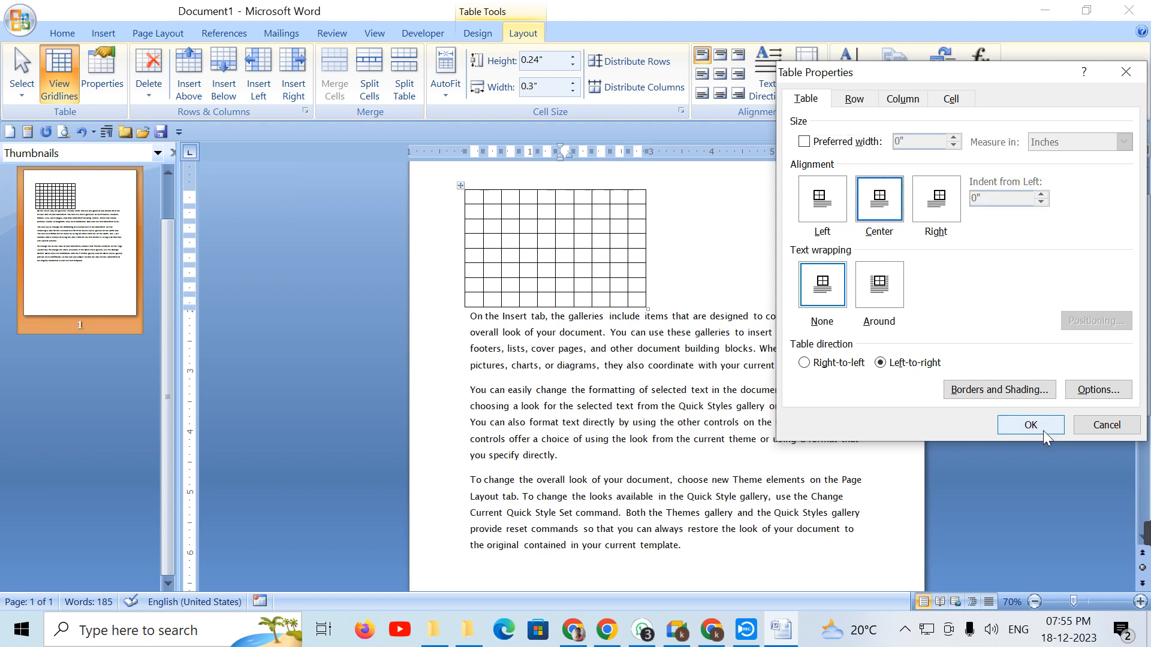
click(855, 100)
click(909, 103)
click(959, 100)
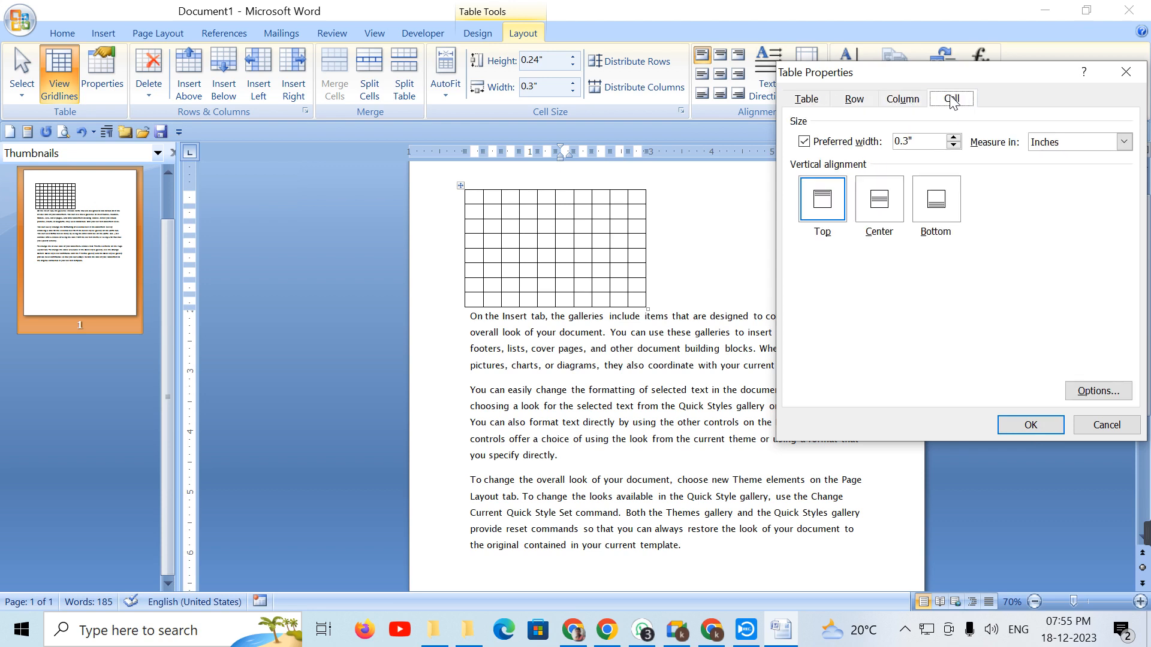
click(805, 101)
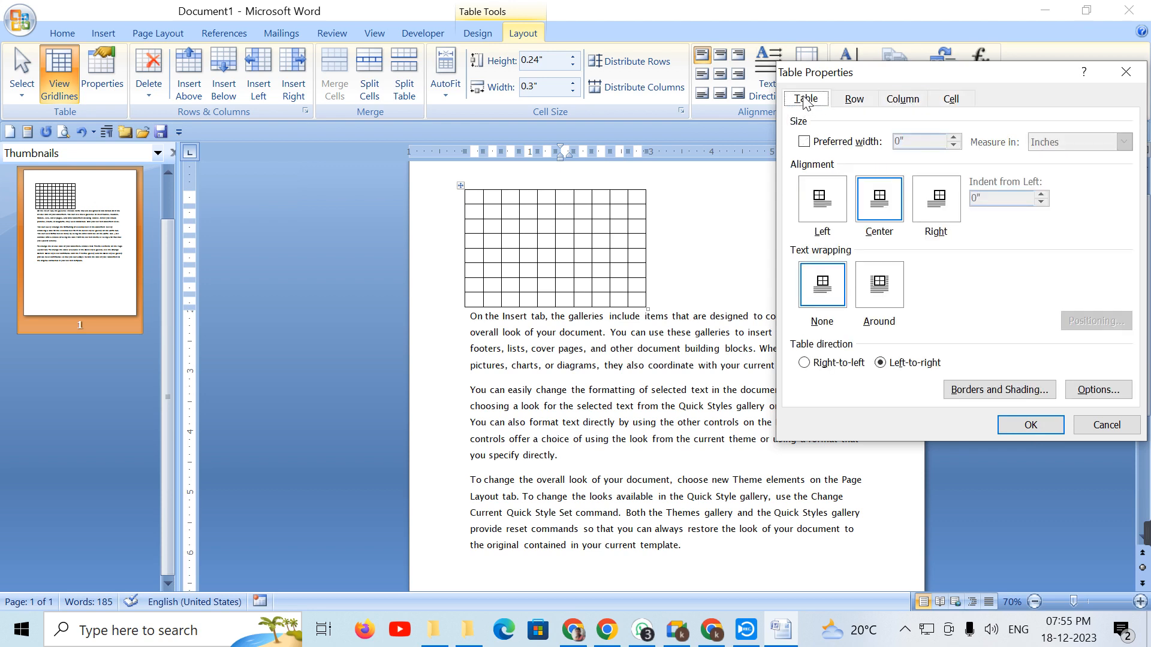
click(822, 202)
click(1033, 425)
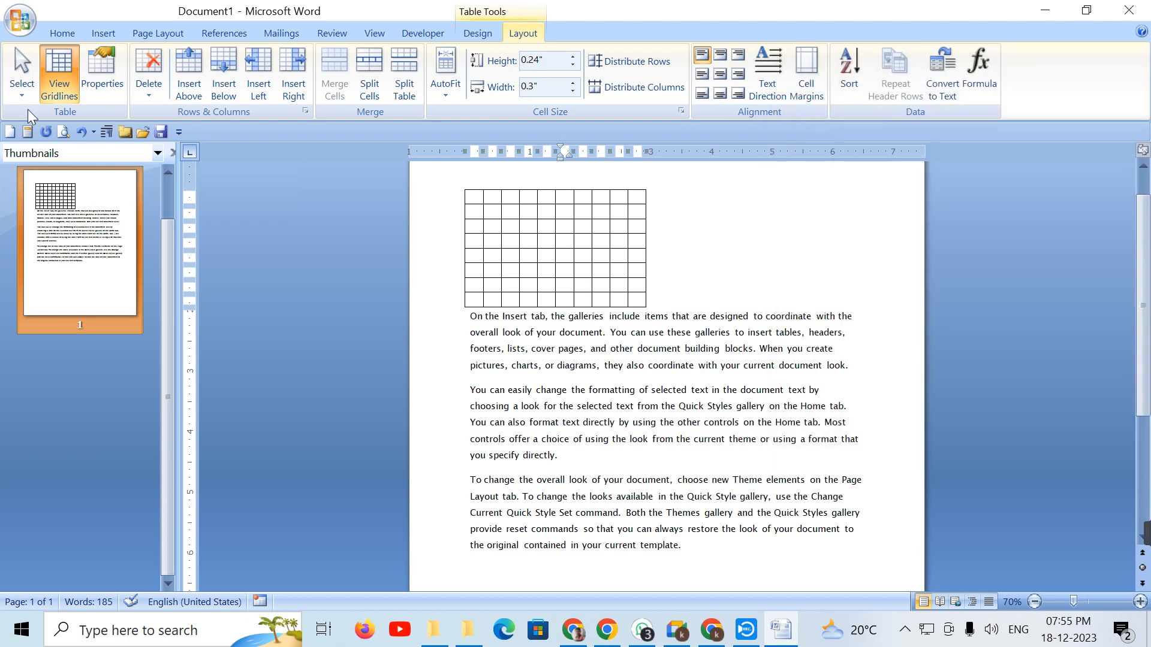
Step: Center the table on the page
click(106, 71)
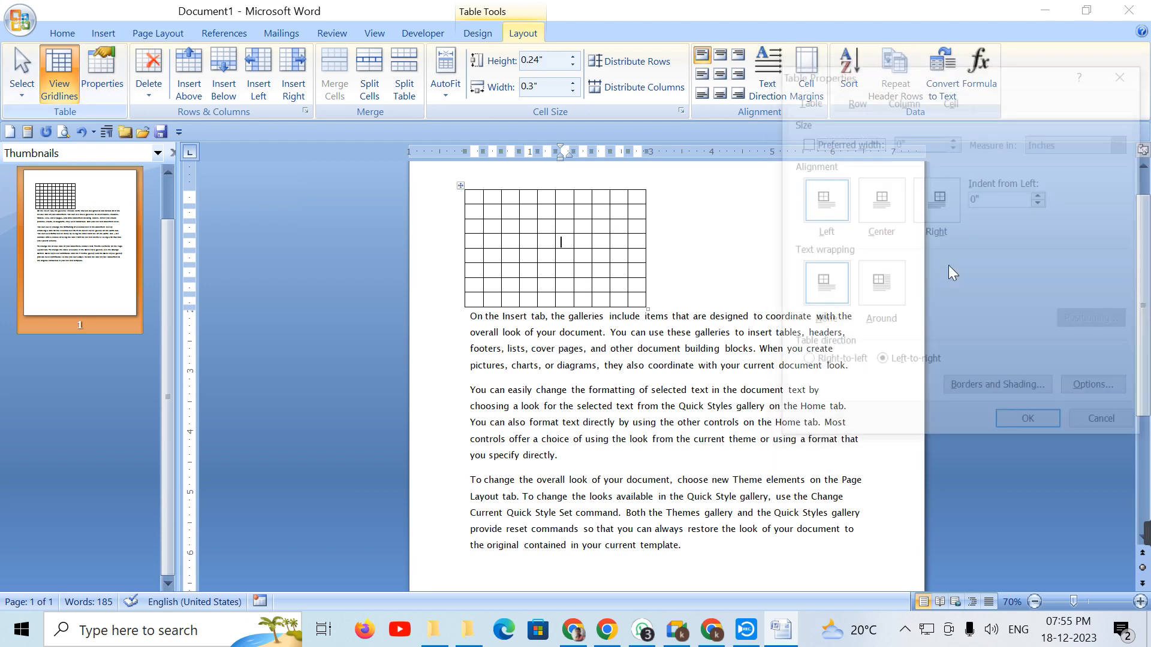
click(892, 234)
click(1031, 420)
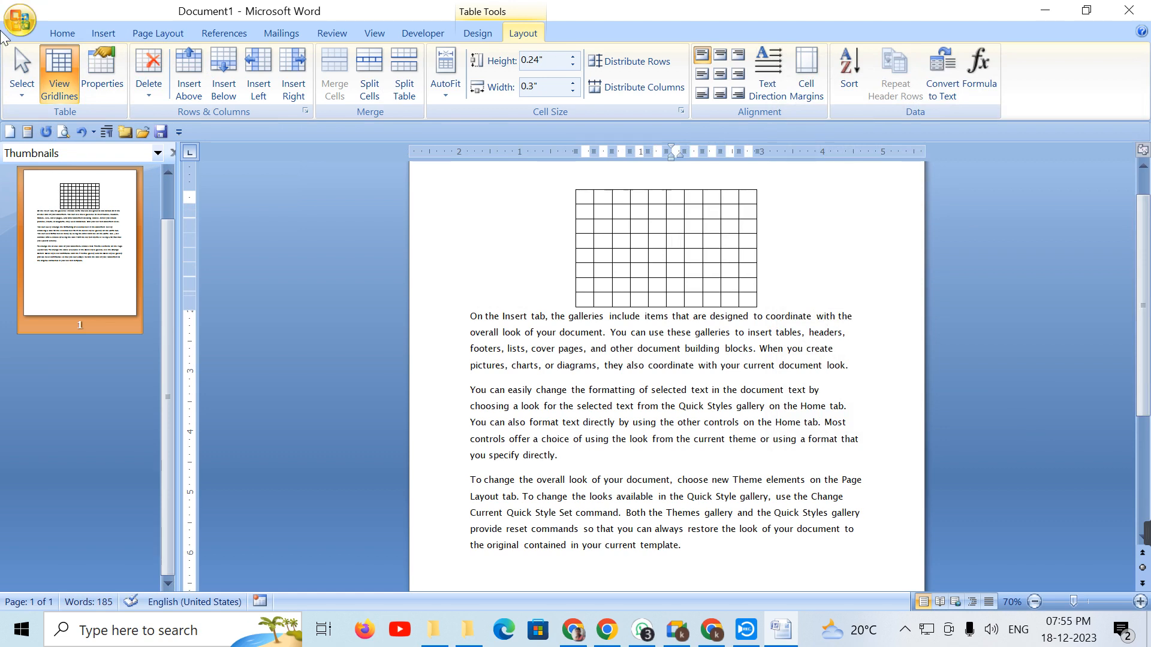
Step: Align the table to the right side of the page
click(109, 82)
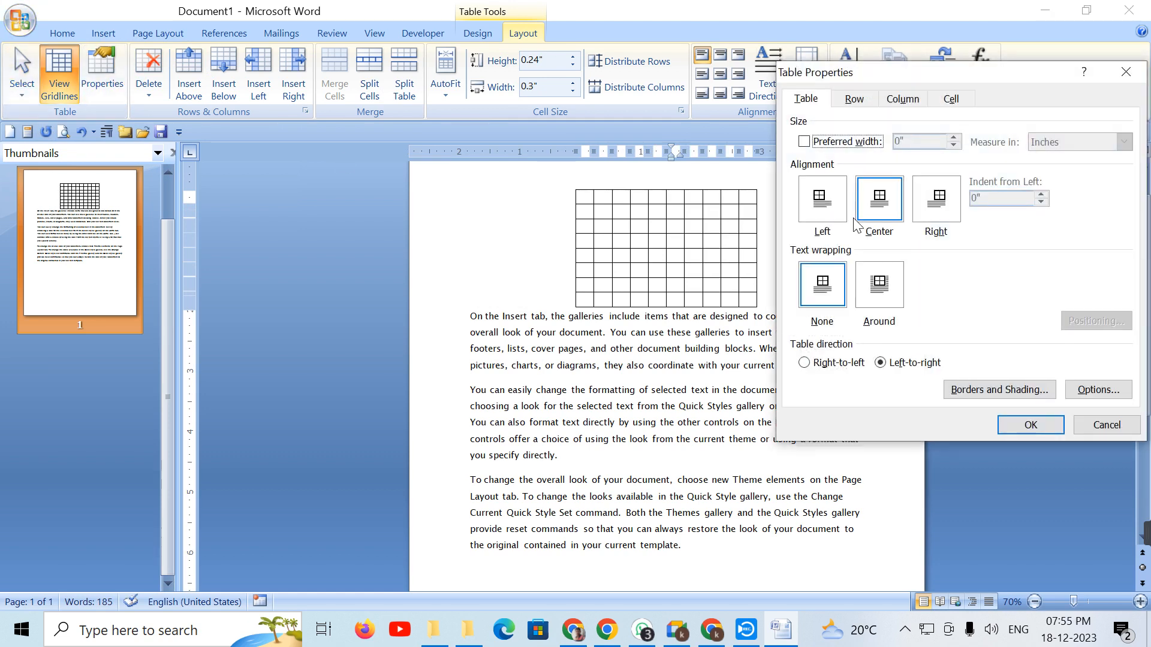
click(937, 199)
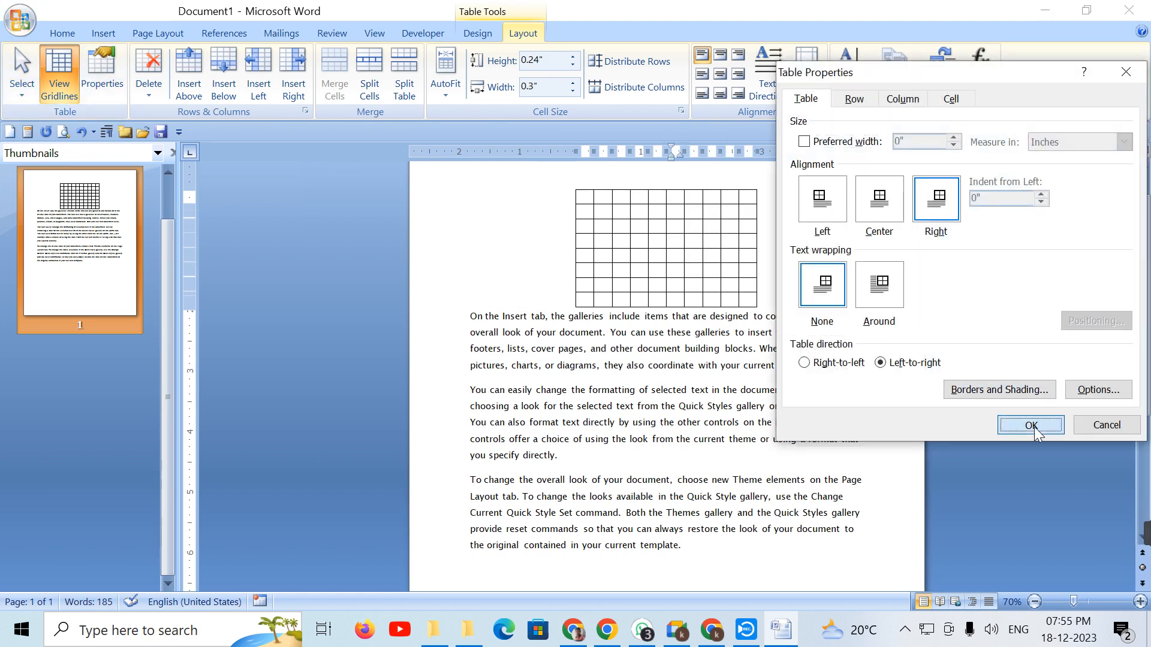
click(1032, 425)
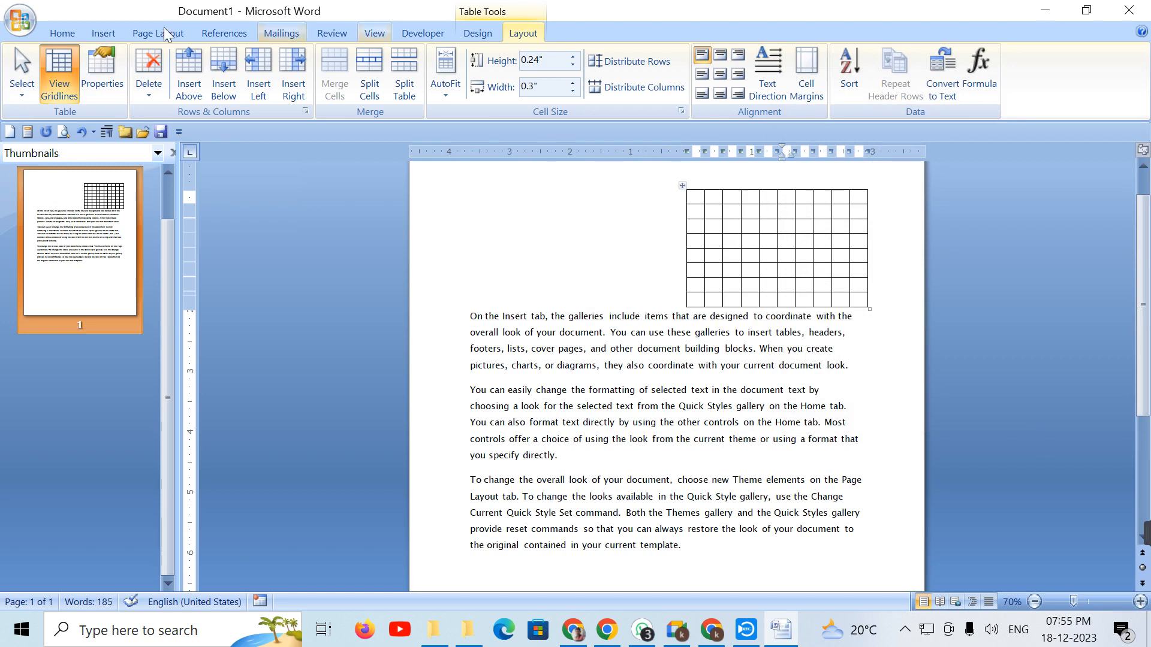
Step: Set the table's text wrapping to Around and align it left
click(118, 84)
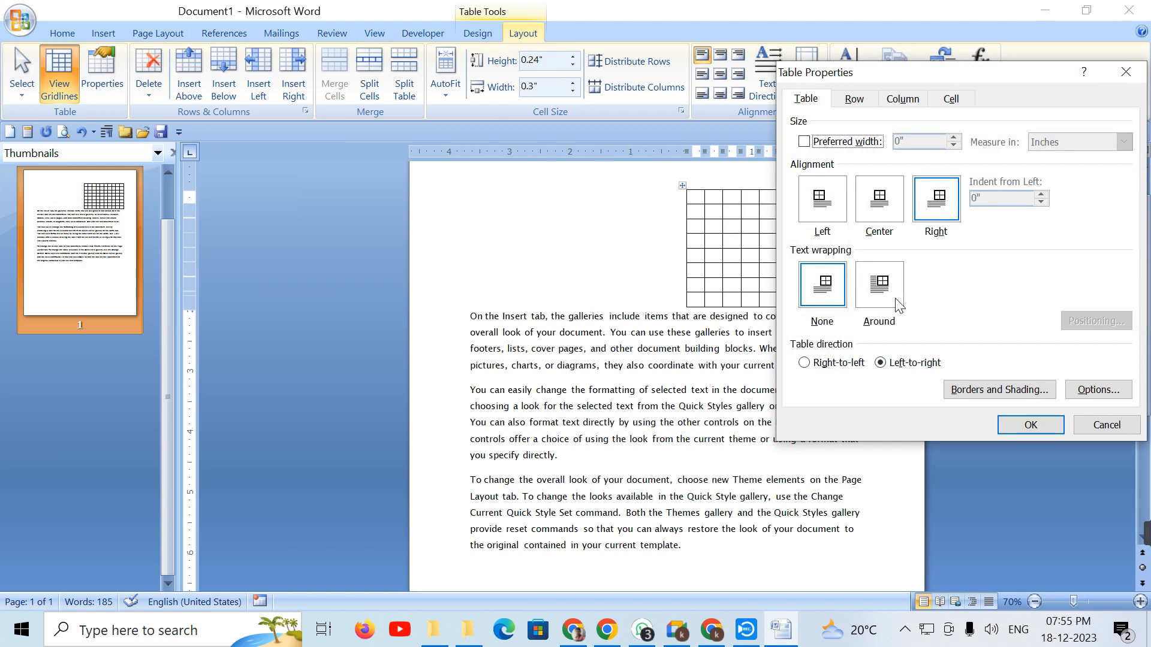
click(878, 299)
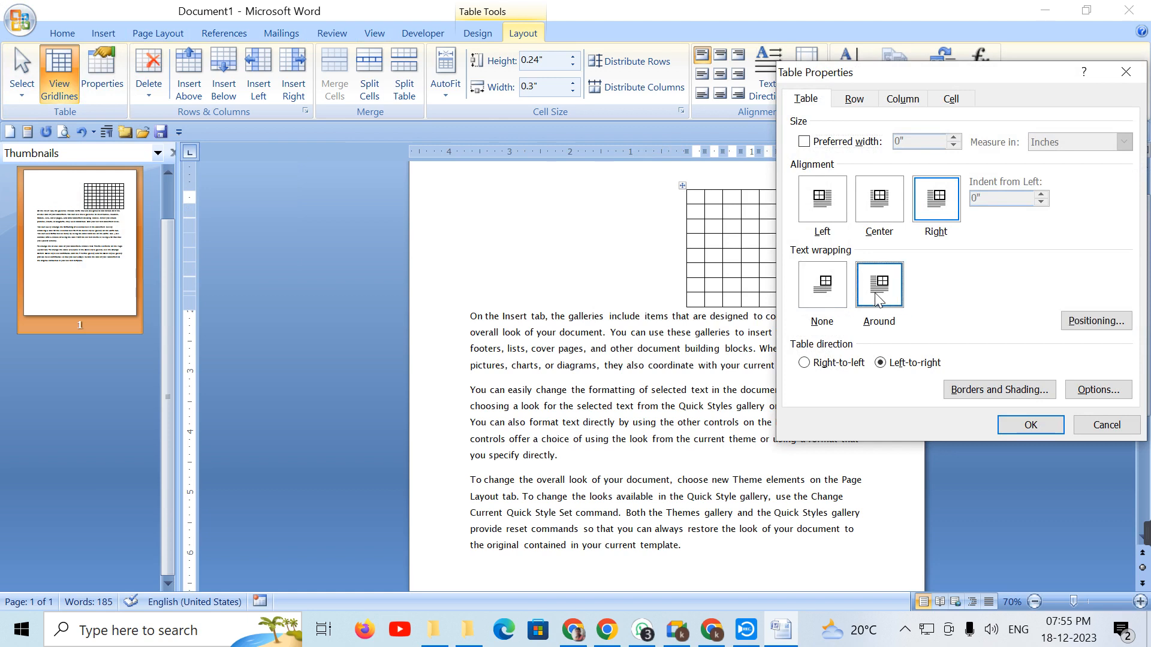
click(822, 207)
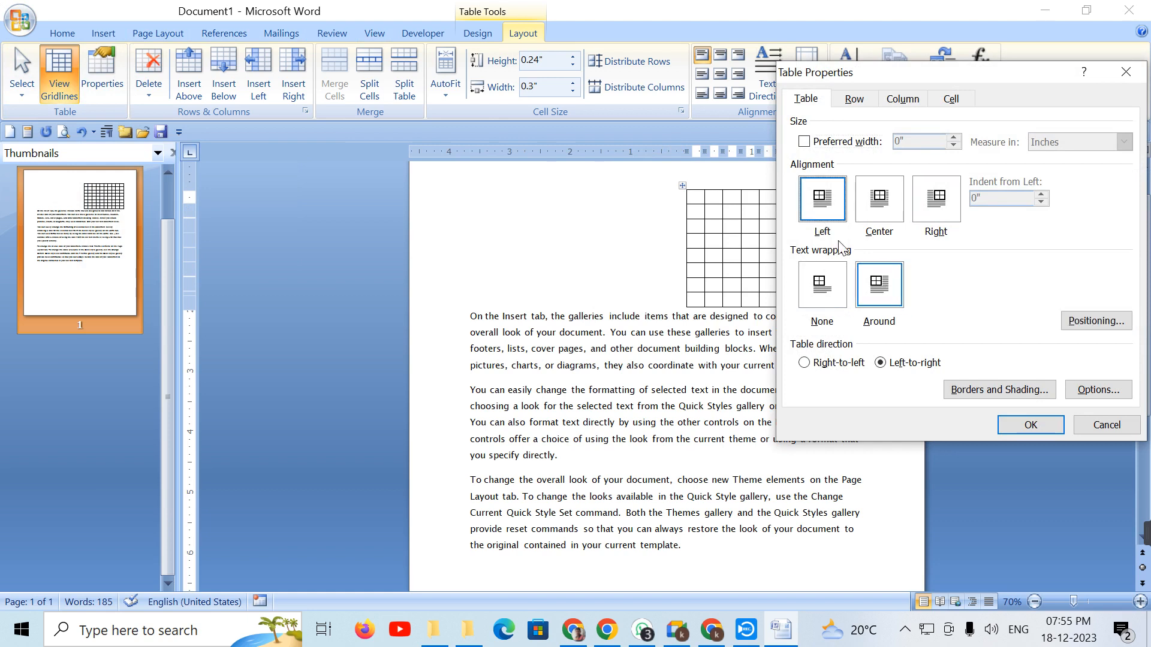
click(1030, 424)
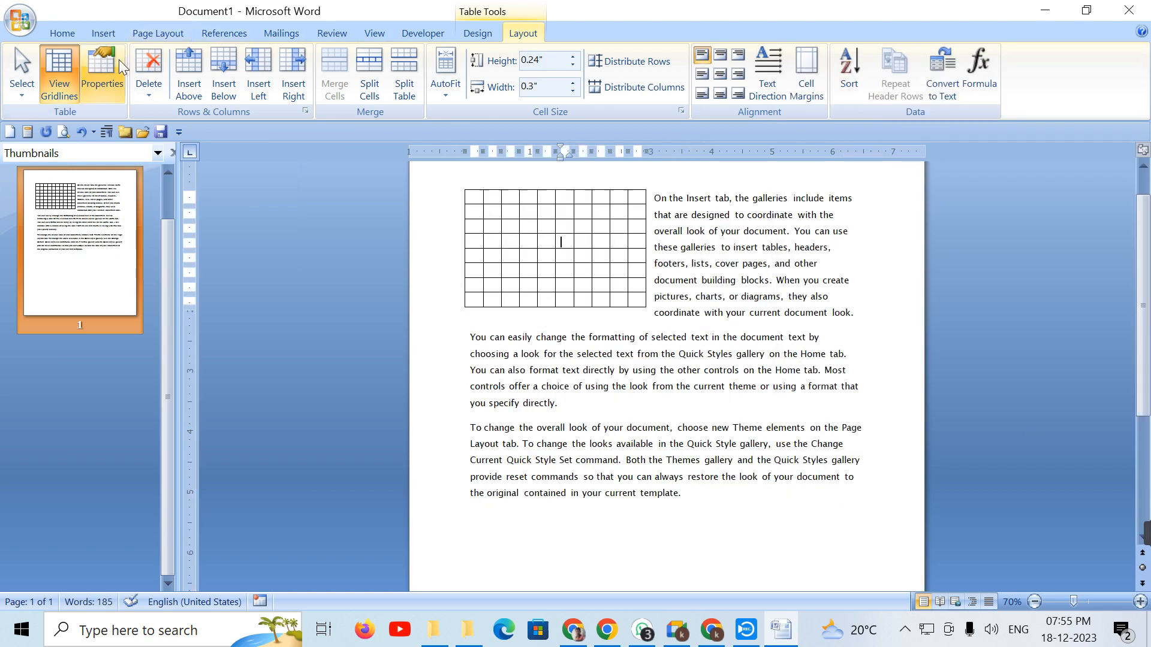
Step: Try centred, then right alignment for the text-wrapped table
click(104, 75)
click(878, 201)
click(1028, 426)
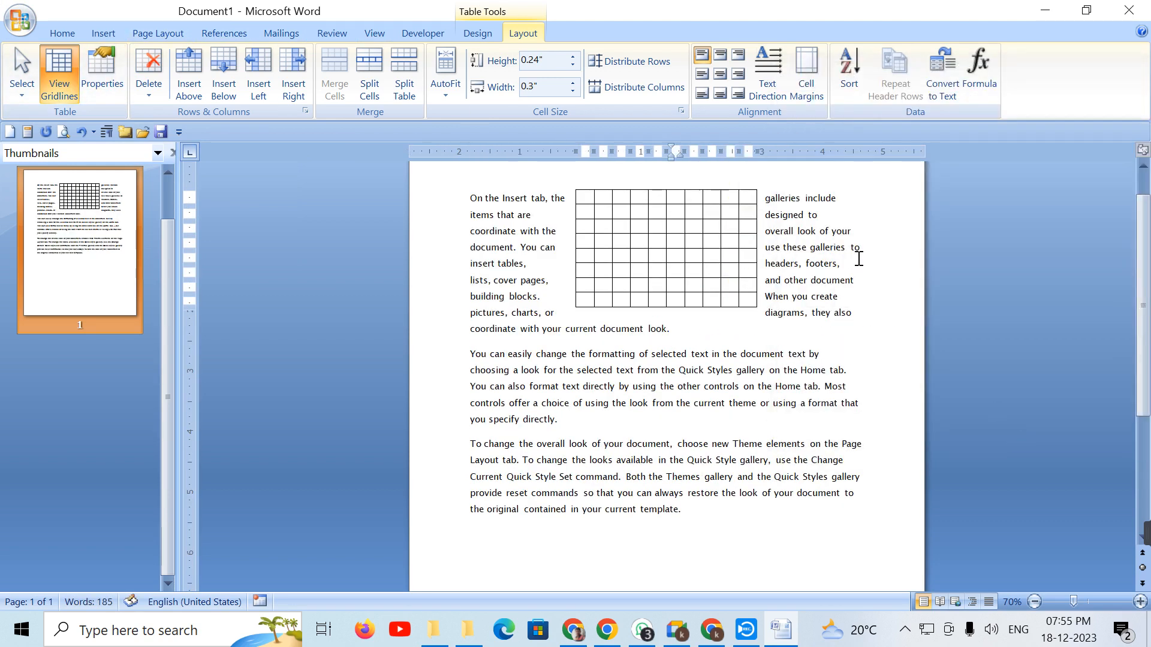
click(114, 69)
click(941, 210)
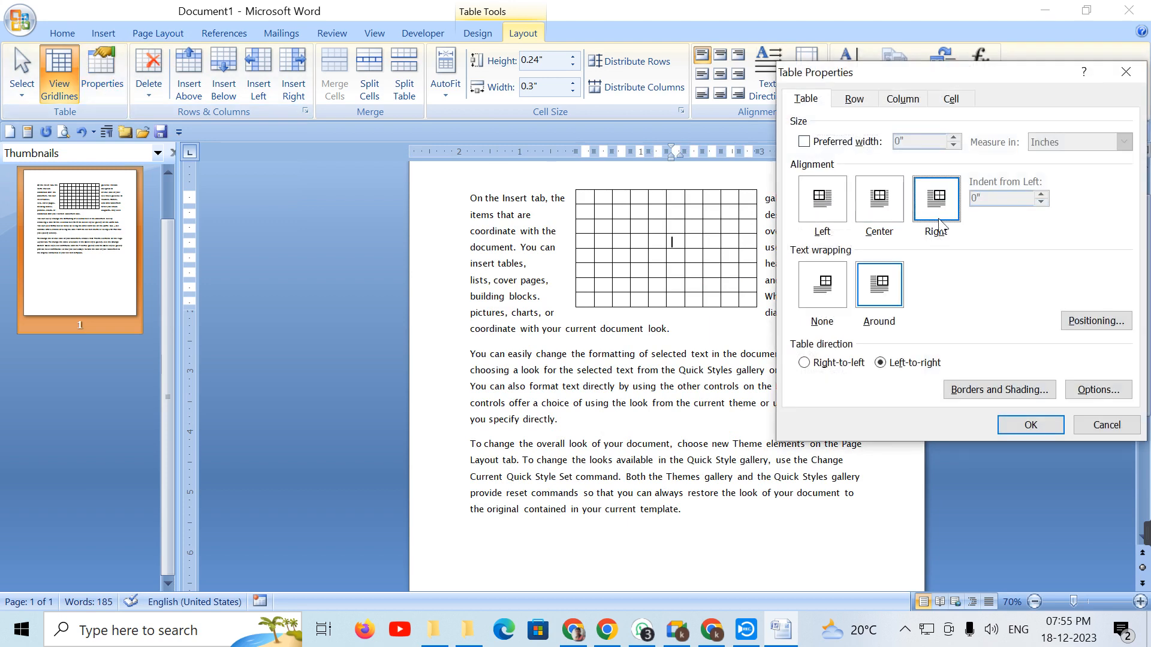
click(1024, 425)
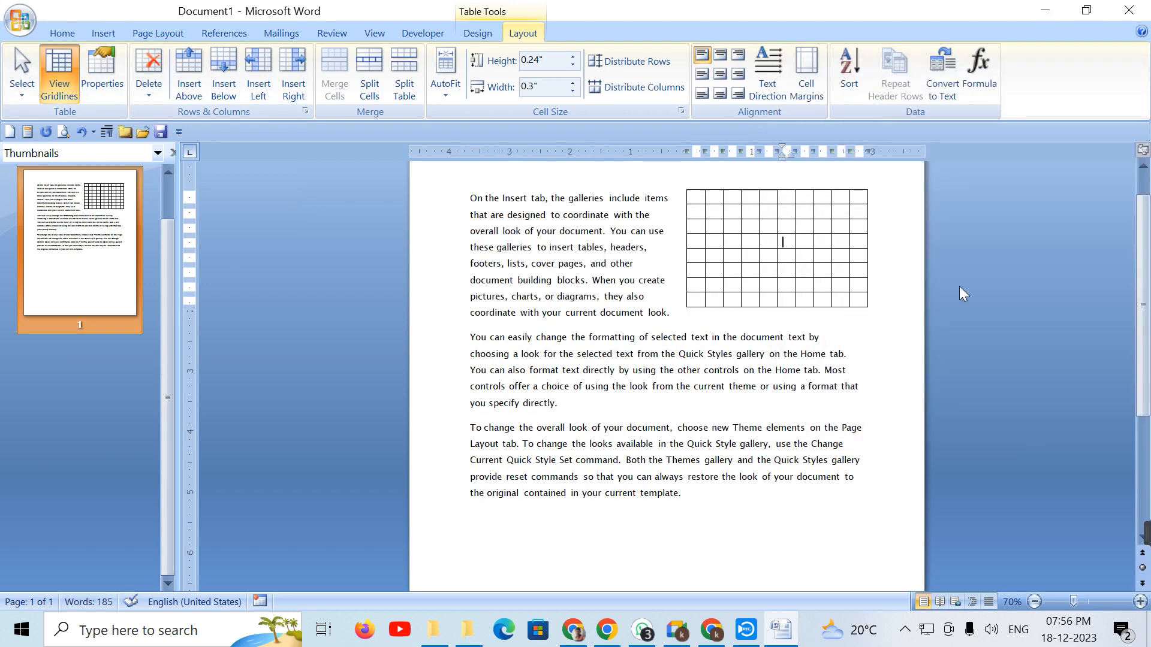
Step: Centre the wrapped table so text flows around both sides
click(99, 76)
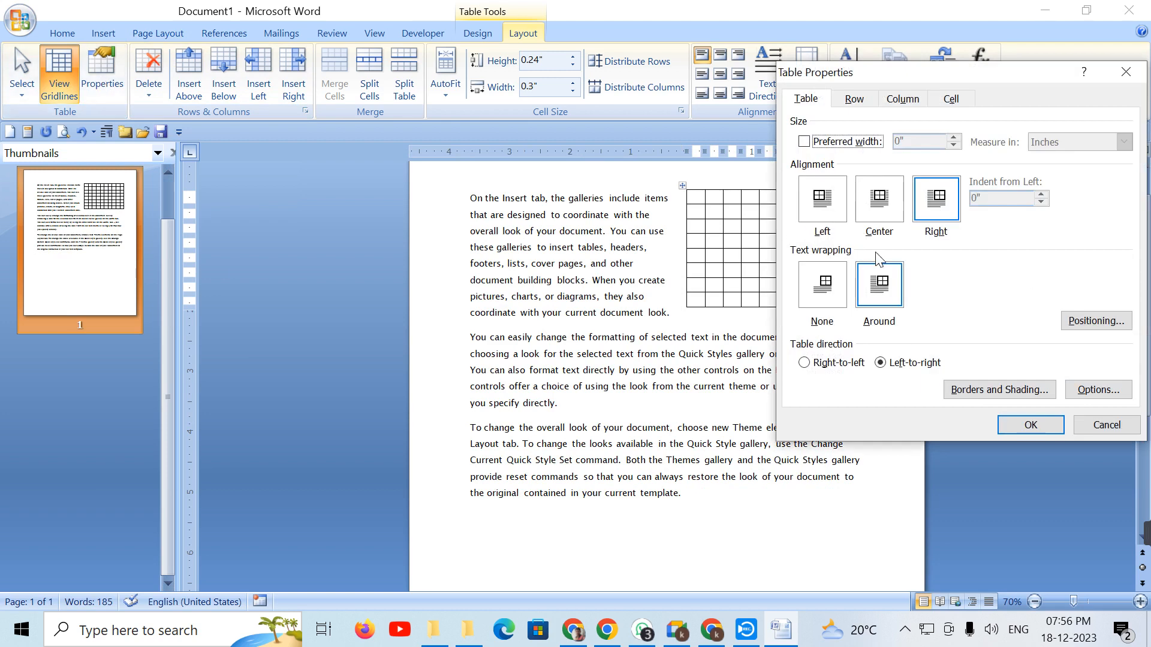
click(865, 209)
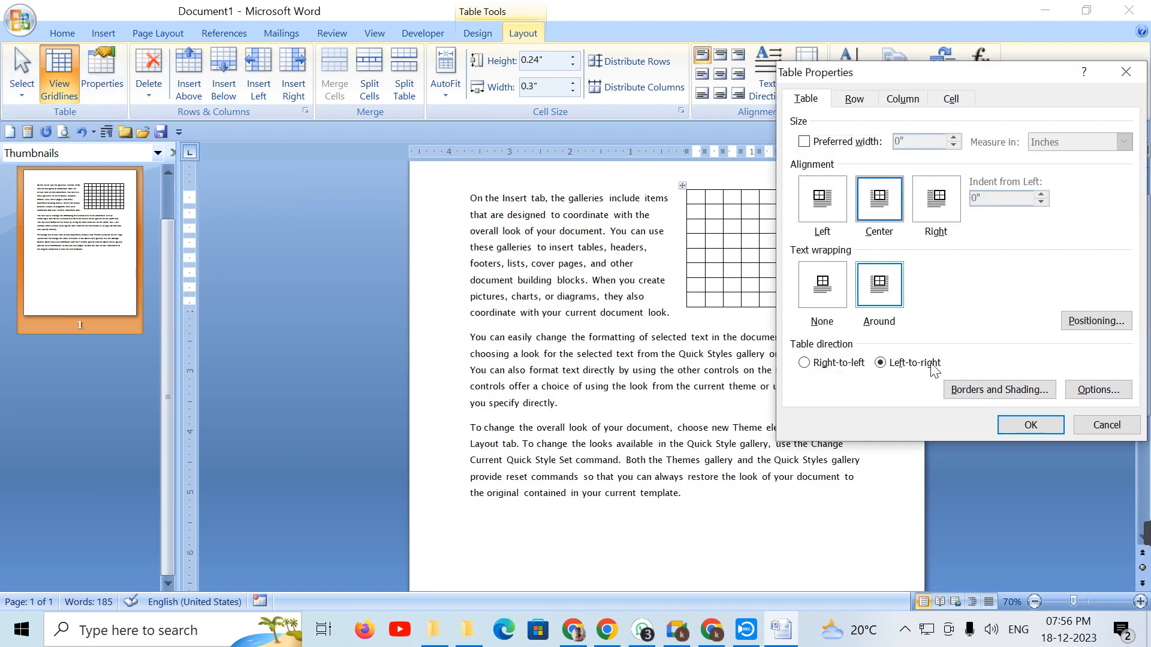
click(1011, 421)
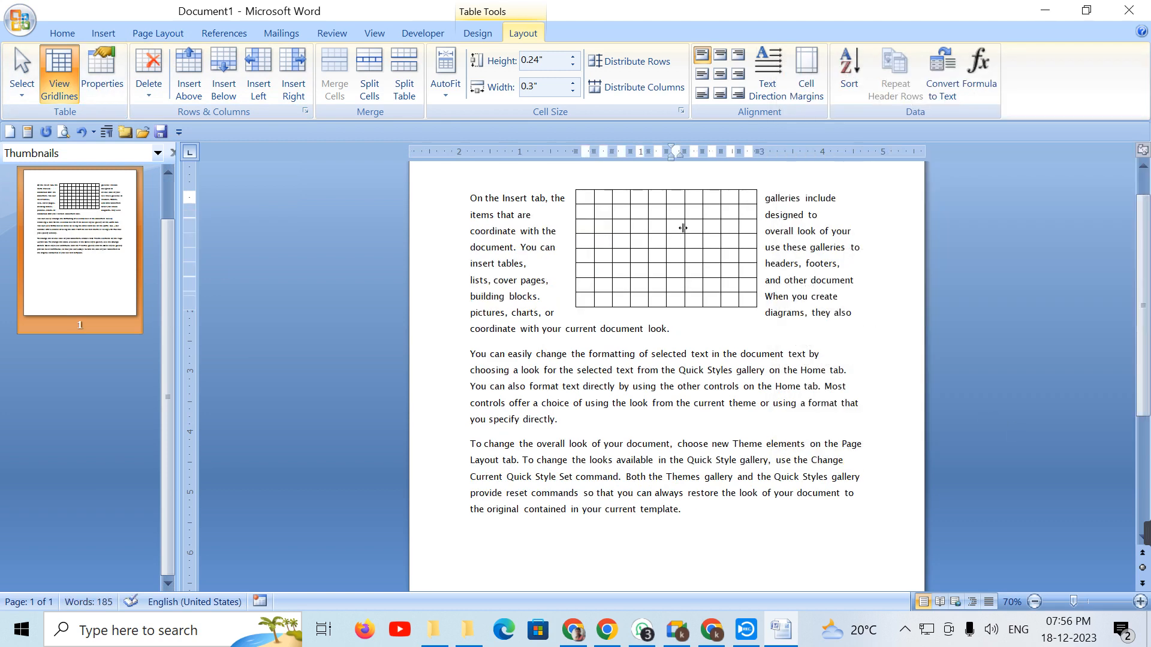
click(102, 78)
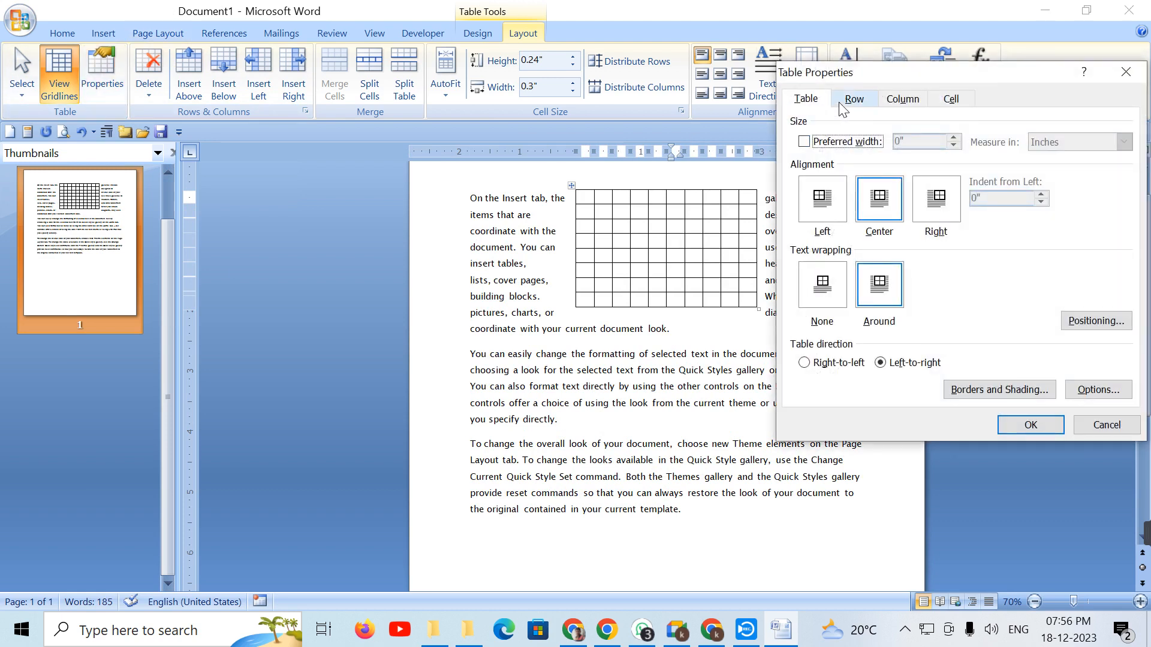
Step: On the Row tab, move the dialog aside and step through the rows to row 5
click(854, 99)
drag(866, 82, 268, 63)
click(314, 229)
click(313, 226)
click(313, 226)
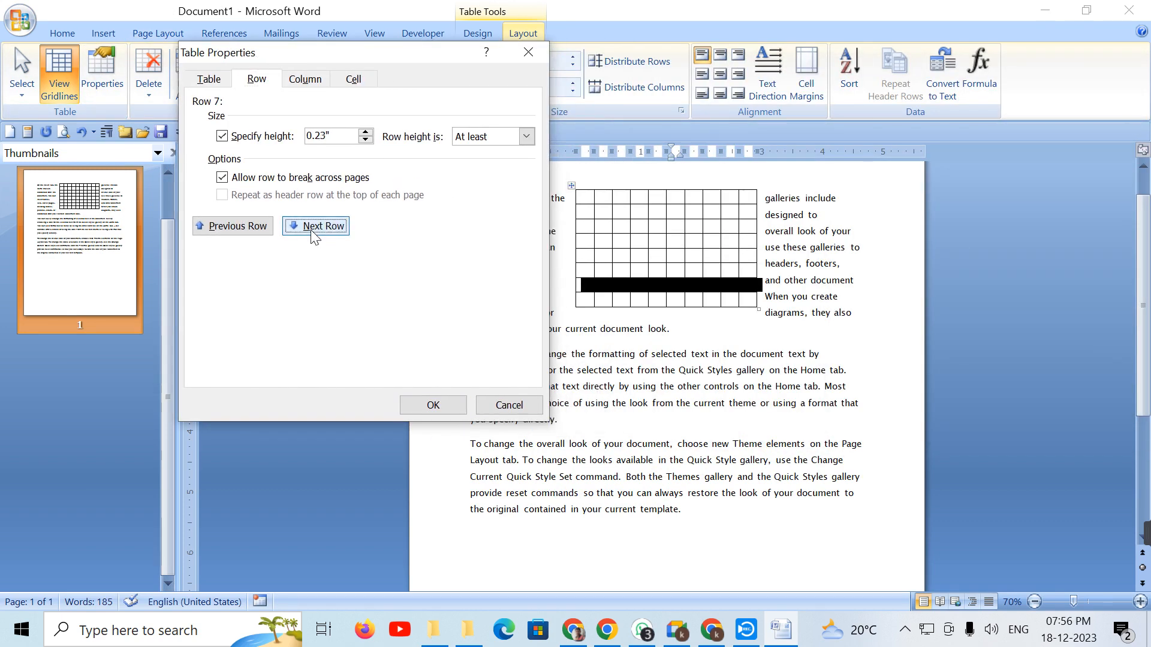
click(246, 227)
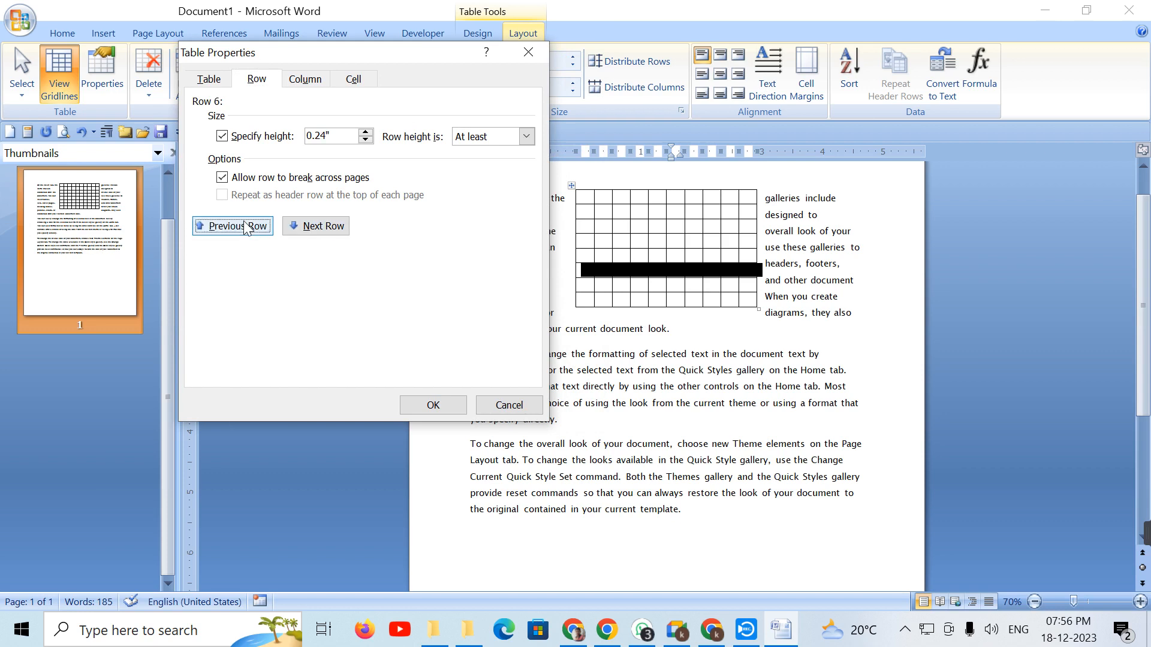
click(246, 228)
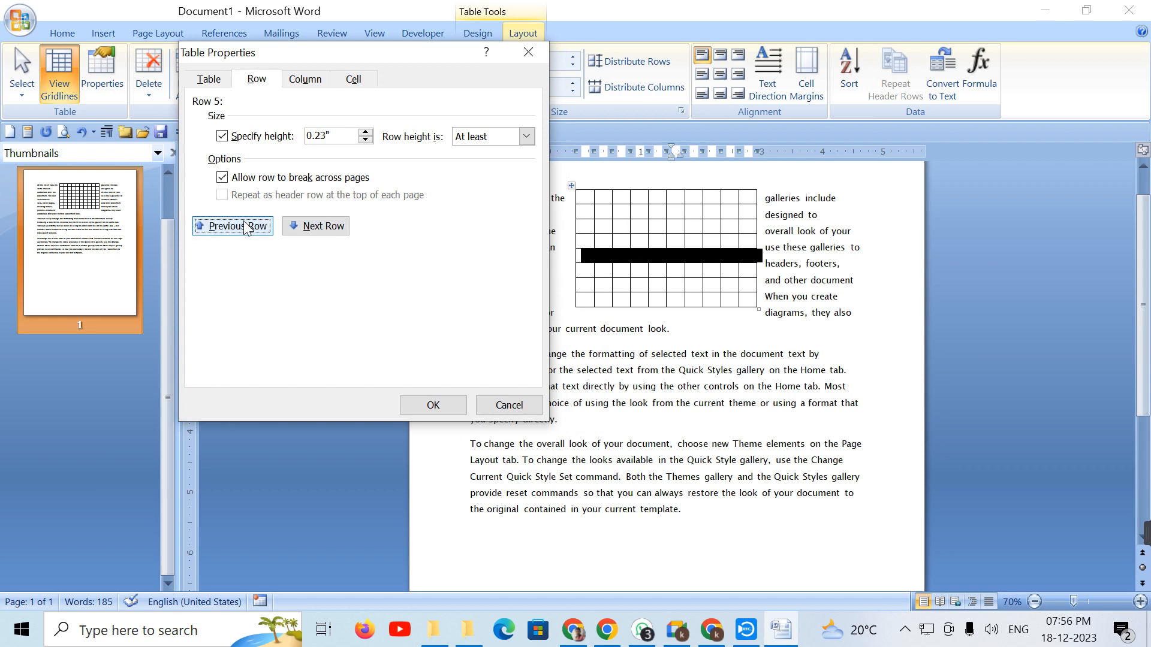
Step: Set row 5 to 0.8" and row 6 to 0.6" tall
click(365, 133)
click(365, 133)
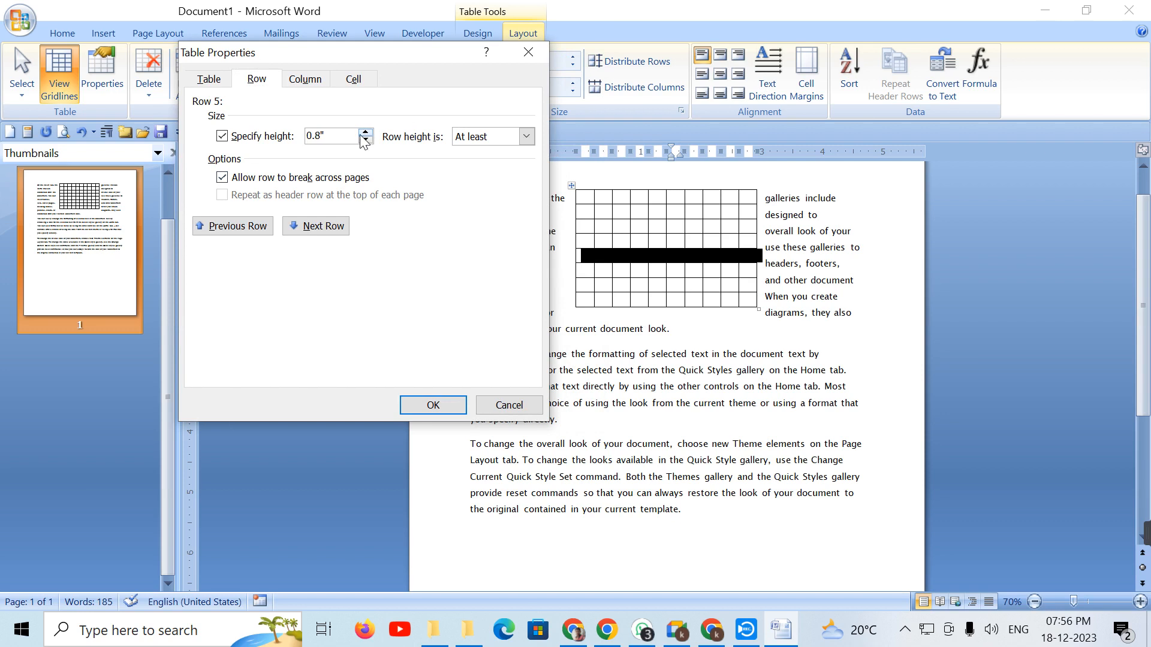
click(316, 234)
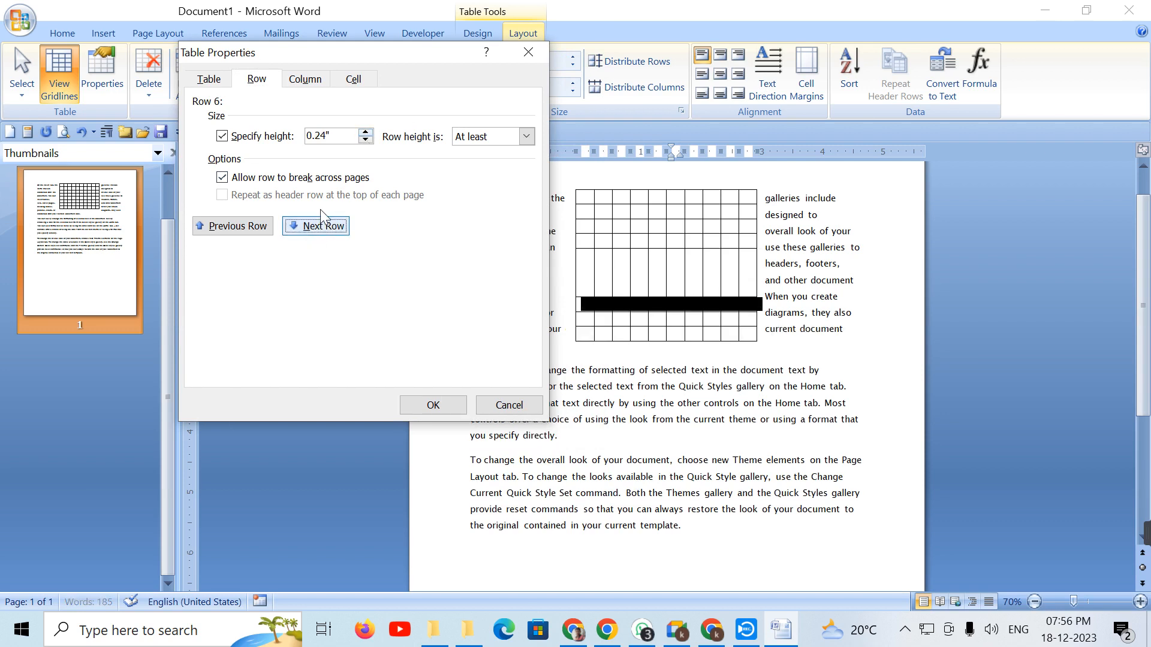
click(365, 132)
click(365, 132)
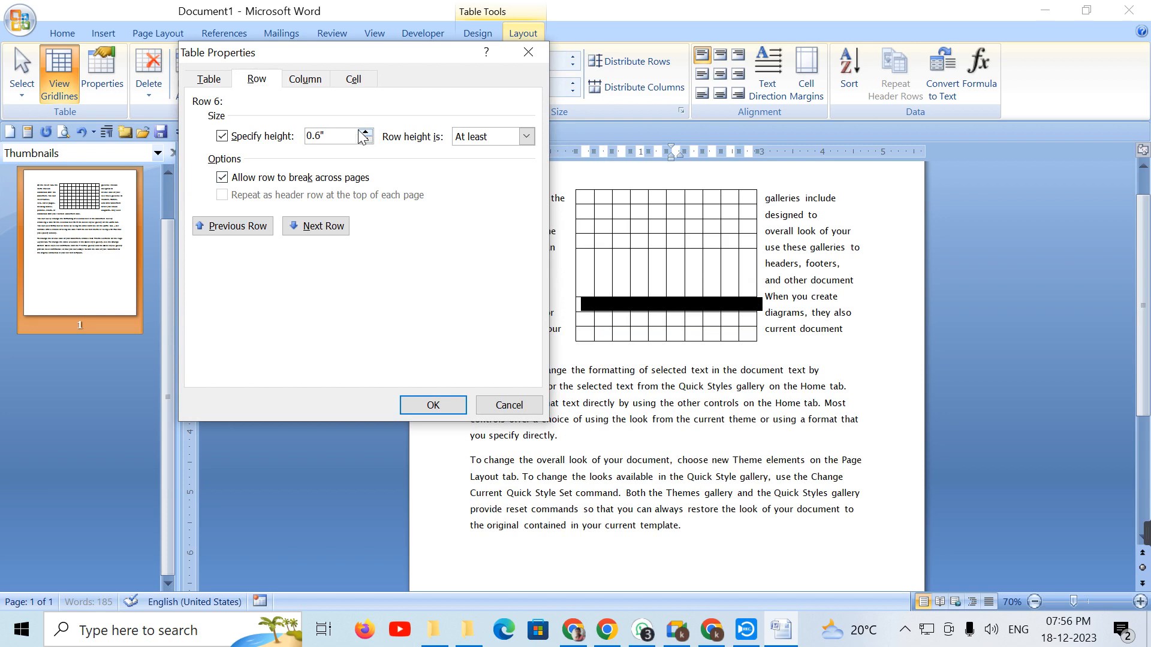
click(316, 226)
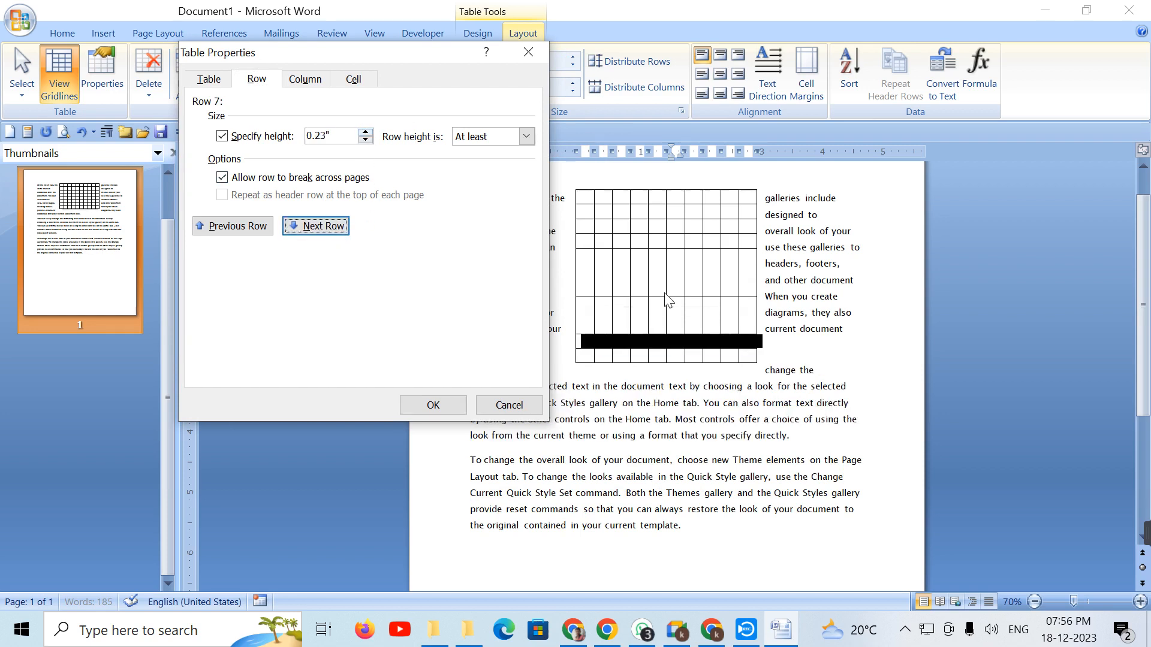
click(305, 79)
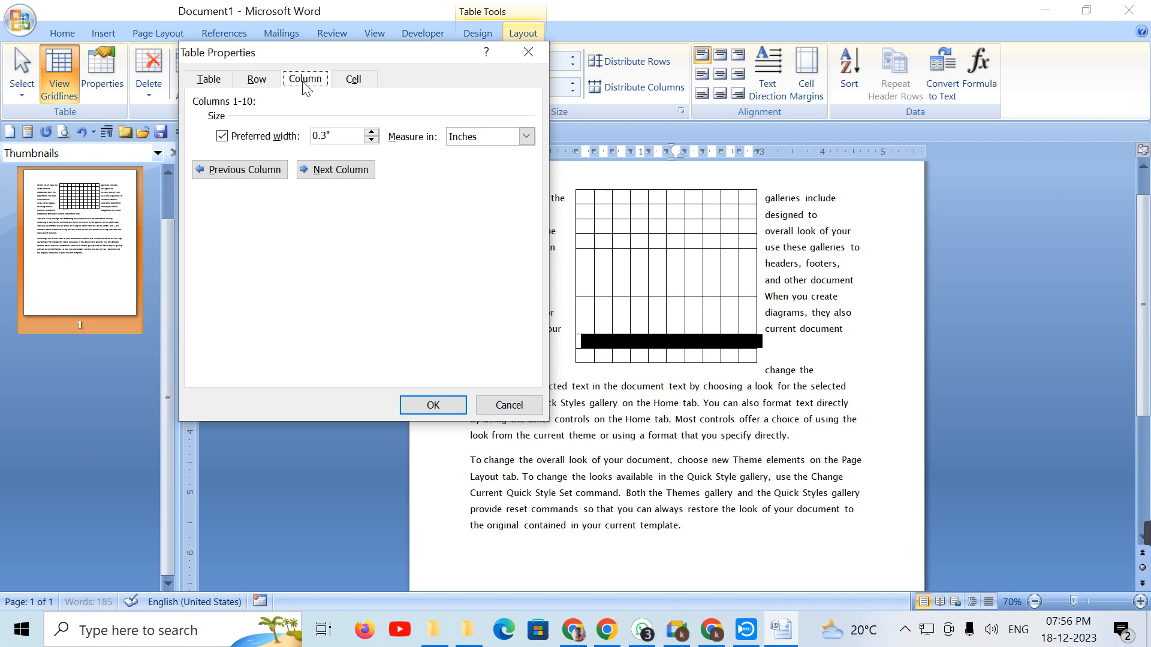
Step: Widen column 3 to 0.9" and column 4 to about 0.8", then close Table Properties
click(336, 172)
click(337, 173)
click(371, 132)
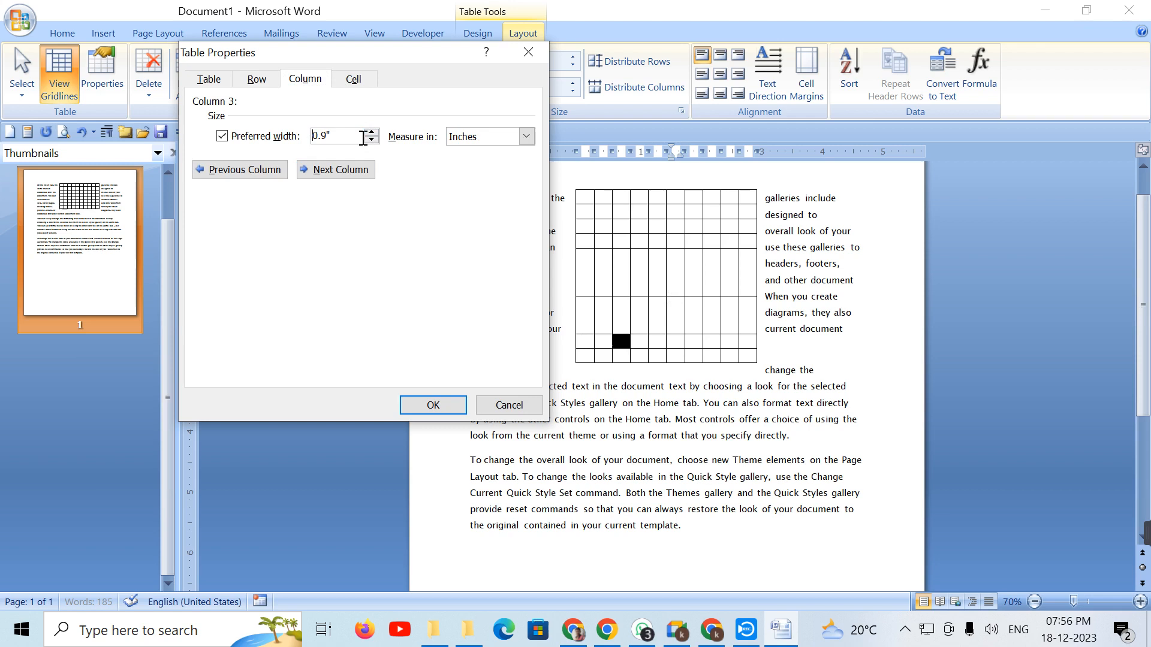
click(340, 170)
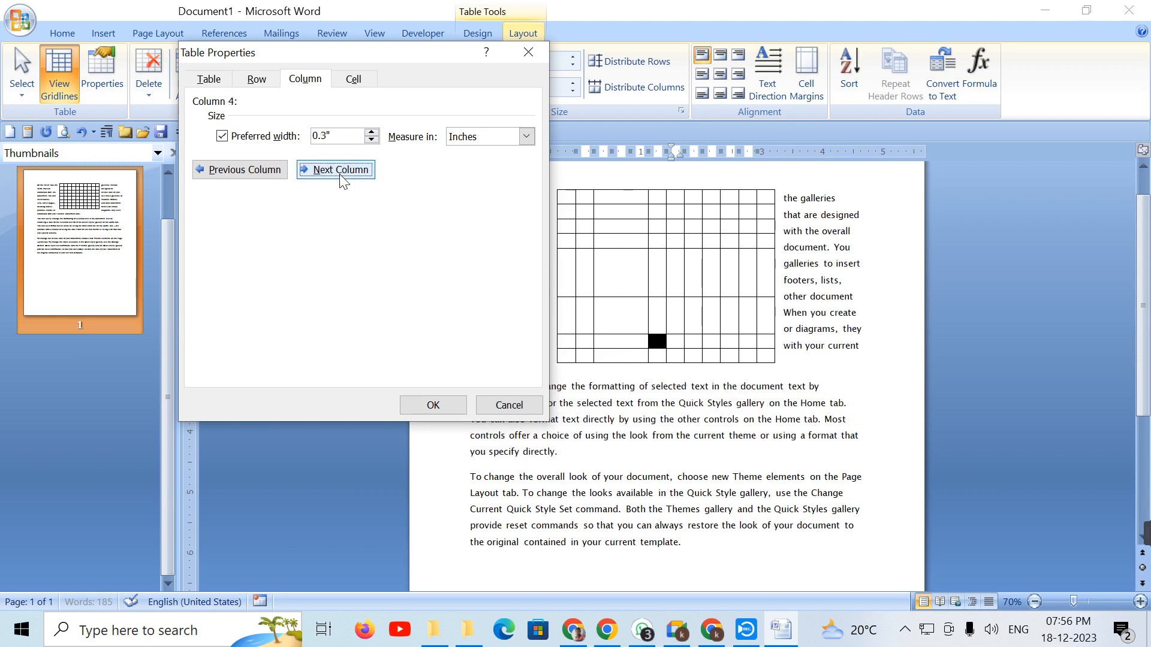
click(372, 132)
click(371, 133)
click(372, 132)
click(340, 171)
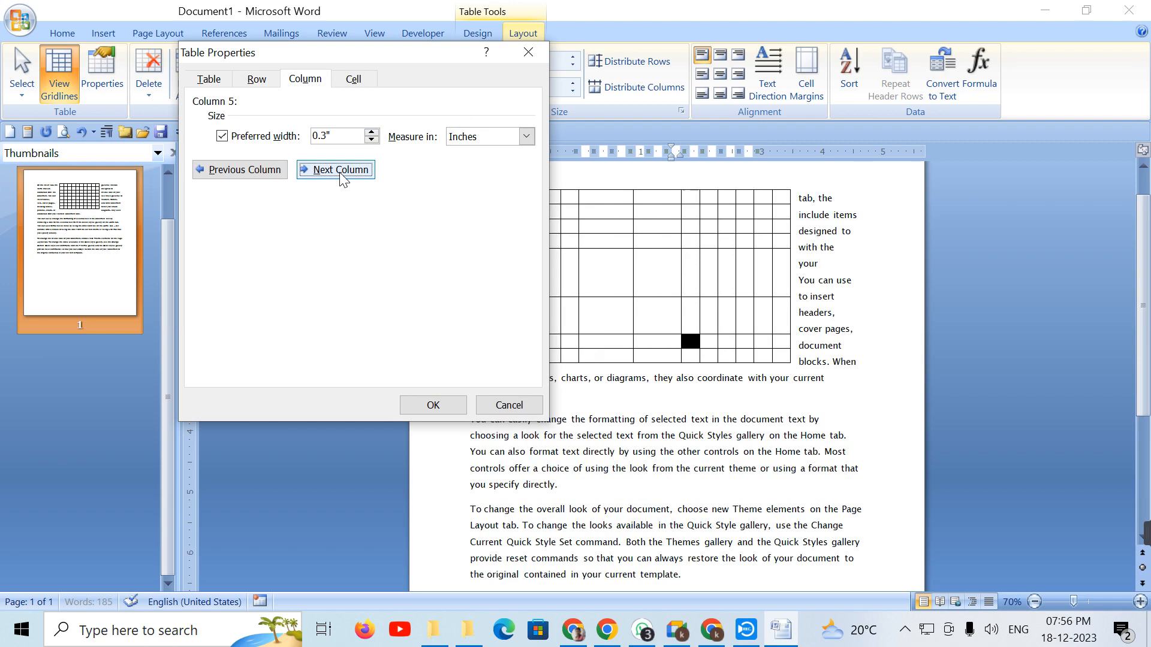
click(353, 79)
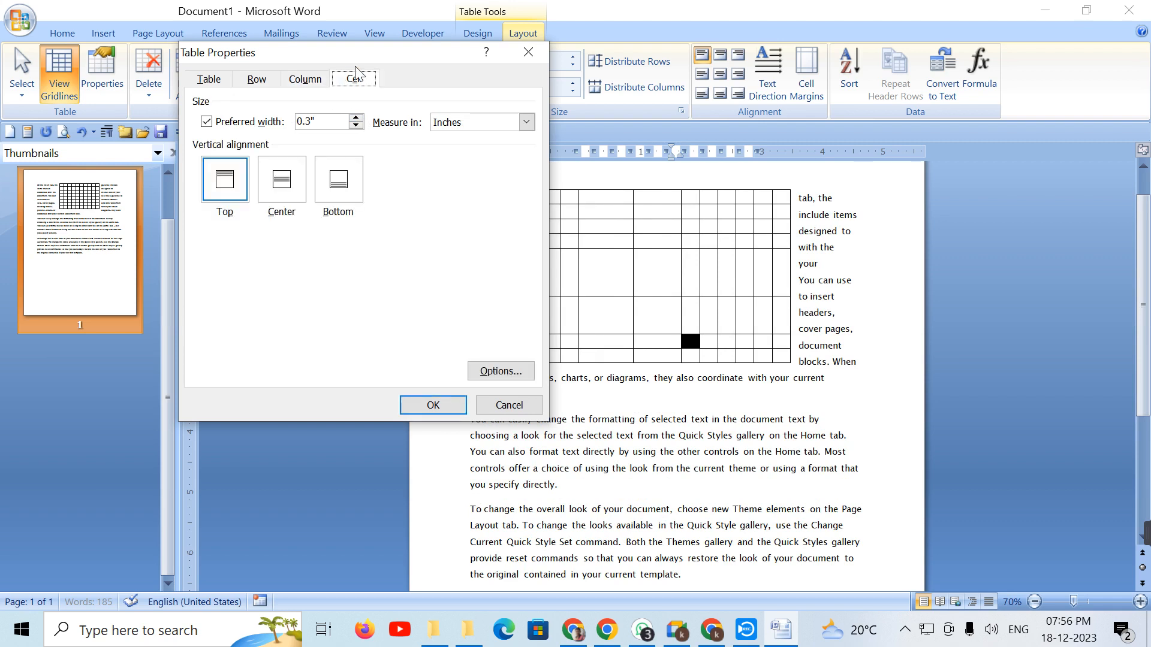
click(527, 54)
click(551, 268)
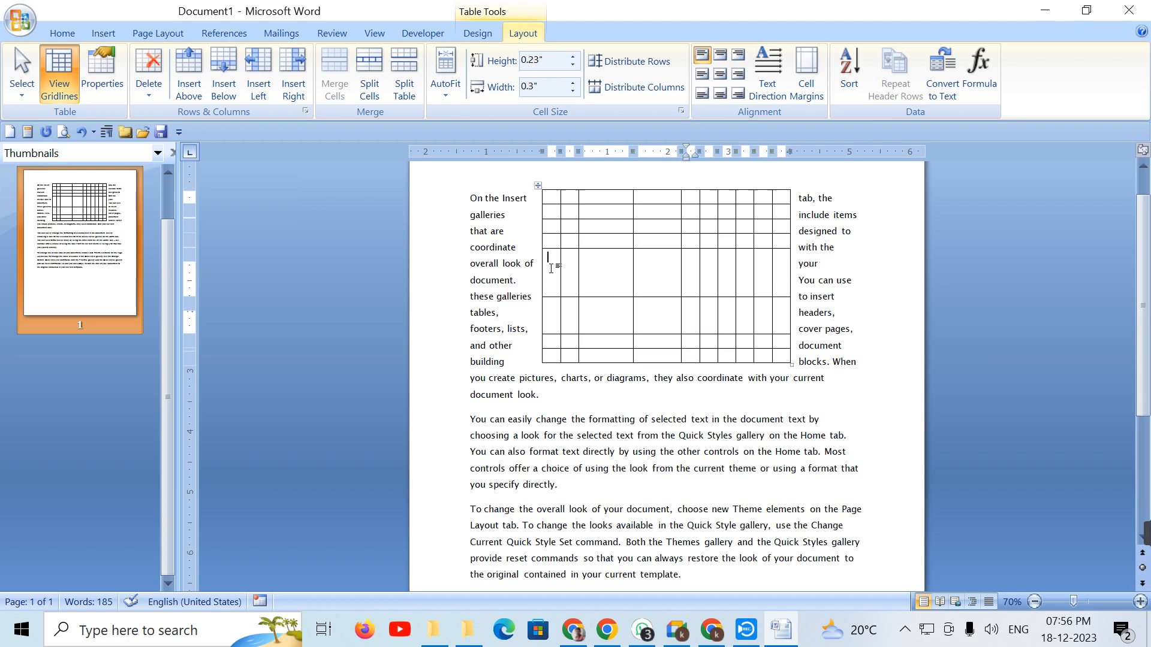
Step: Fill the fifth row with numbers (654, 6565, 56, 4654…) and centre cell text vertically
text(654	654	6565	56	654	6565	6556	4654	654	654)
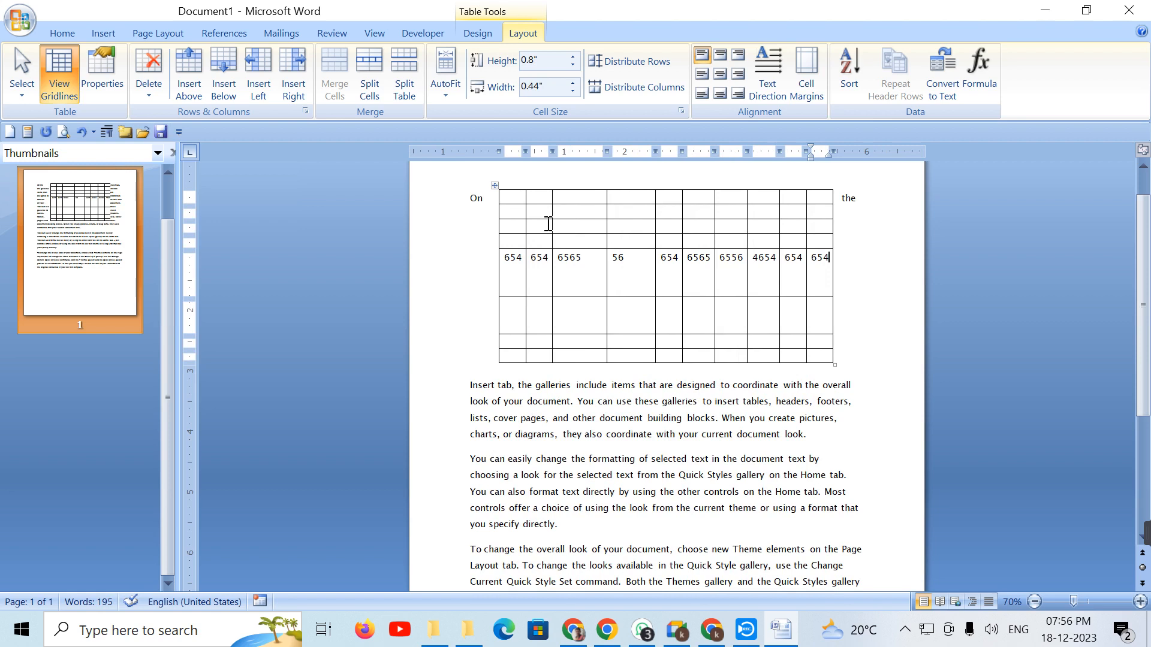
click(495, 187)
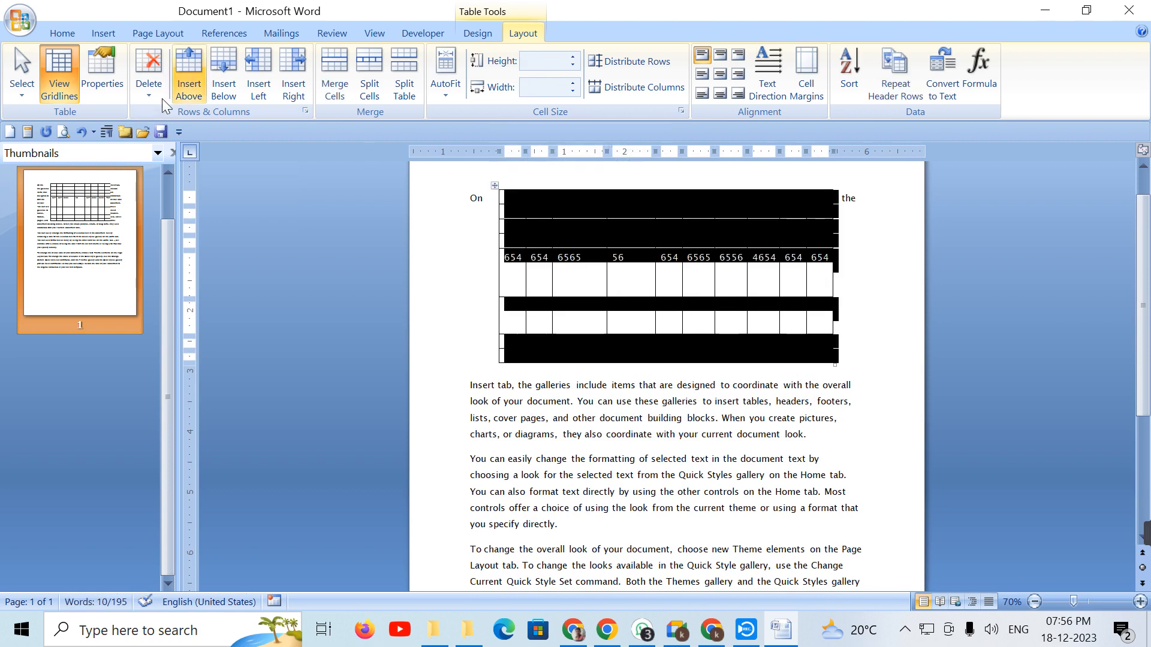
click(106, 88)
drag(599, 117, 247, 104)
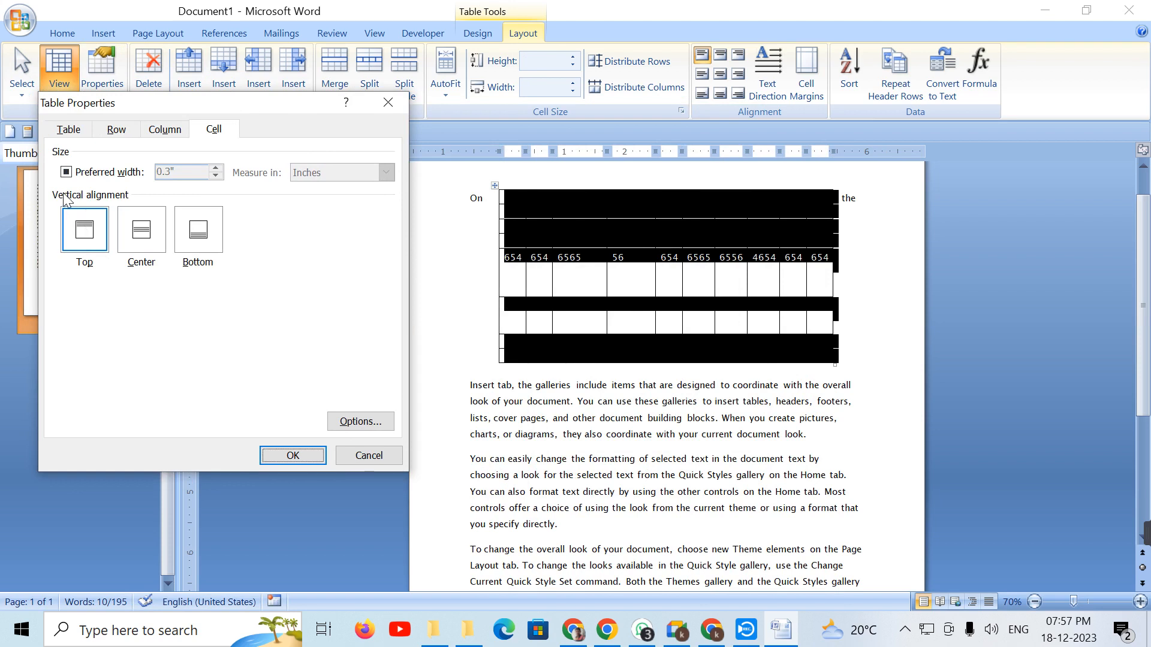
click(141, 238)
click(289, 454)
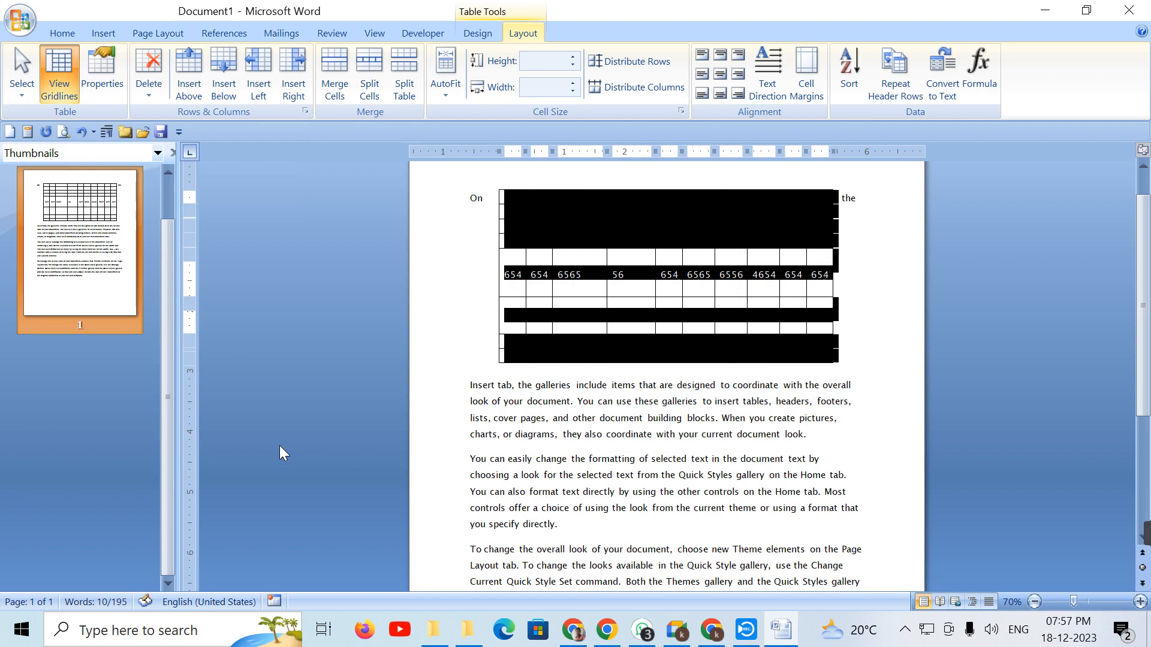
Step: Align the cell text to the bottom of each cell
click(101, 81)
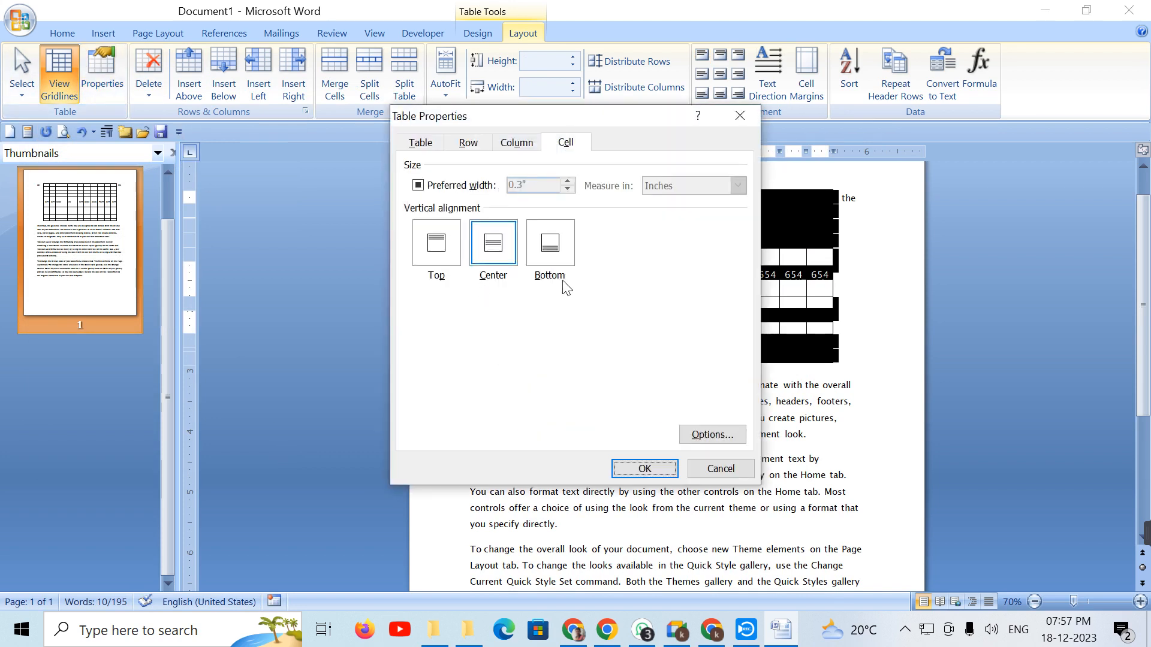
click(550, 250)
drag(469, 117, 142, 76)
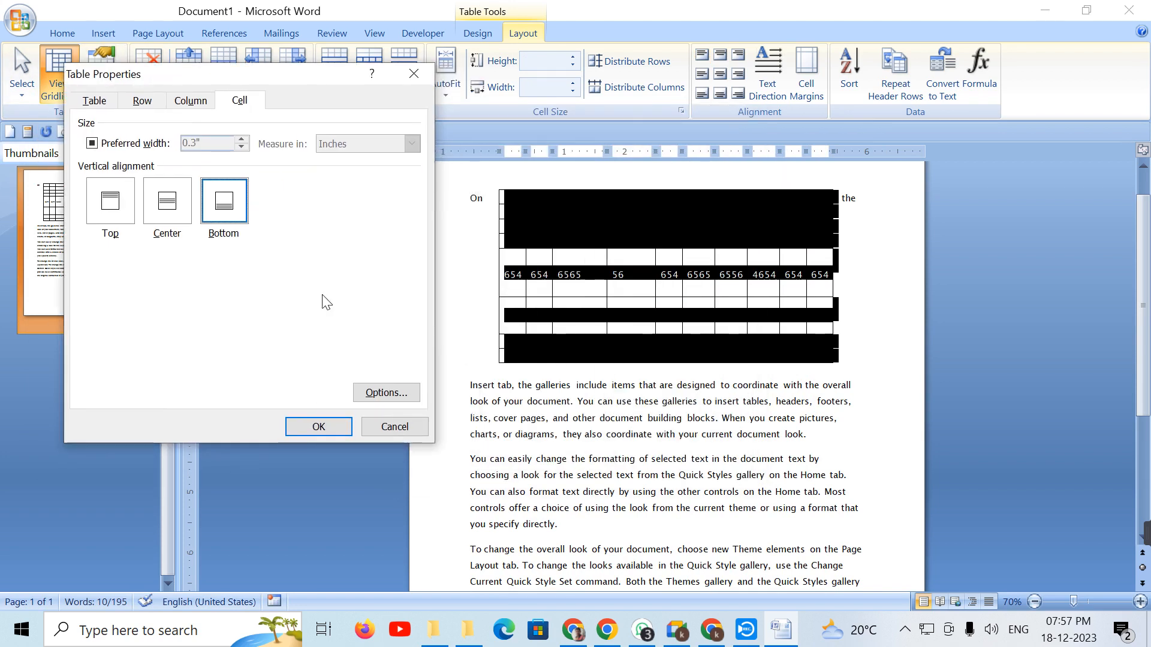
click(319, 428)
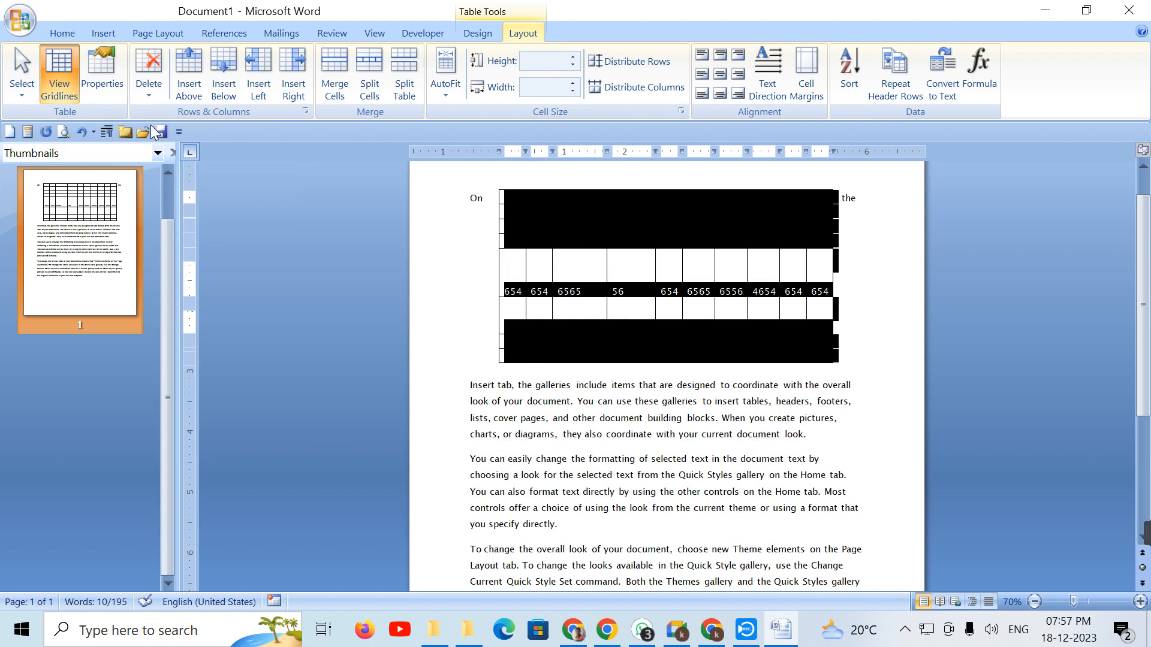
Step: Align the cell text to the top of each cell
click(86, 74)
drag(476, 116, 162, 87)
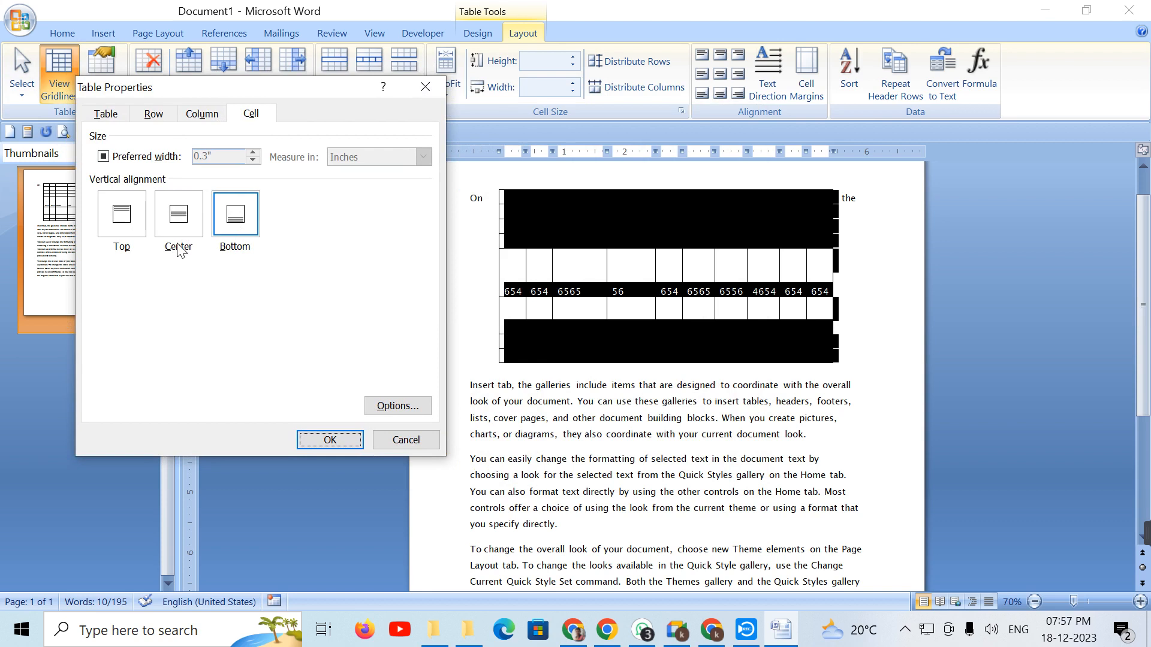
click(166, 229)
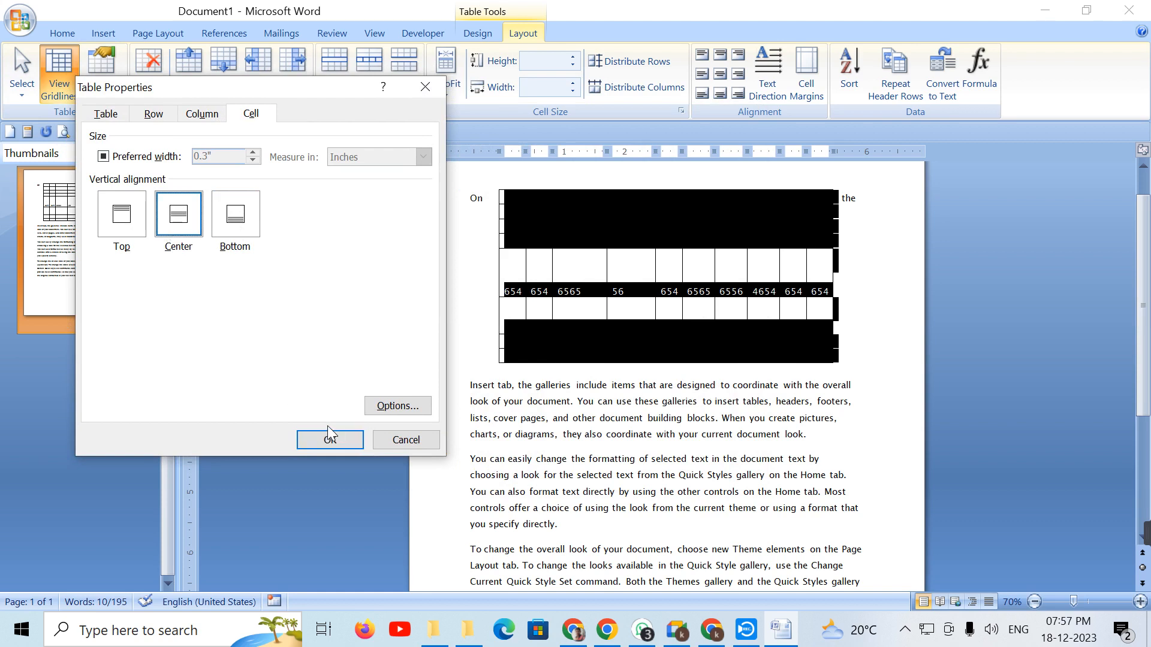
click(126, 229)
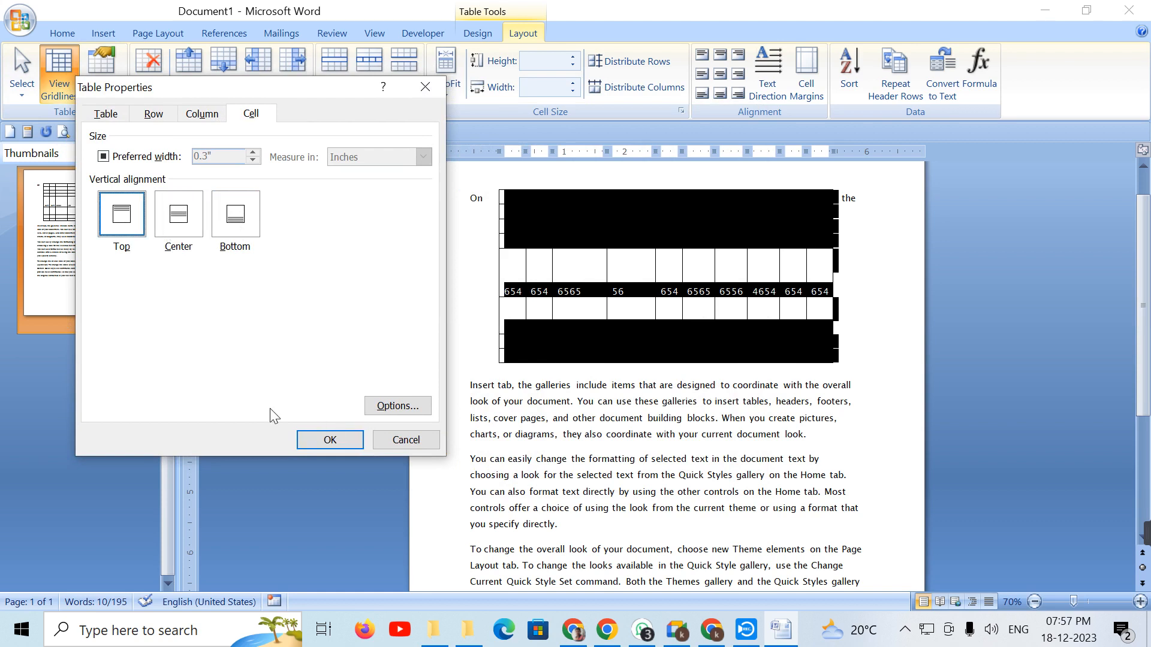
click(330, 439)
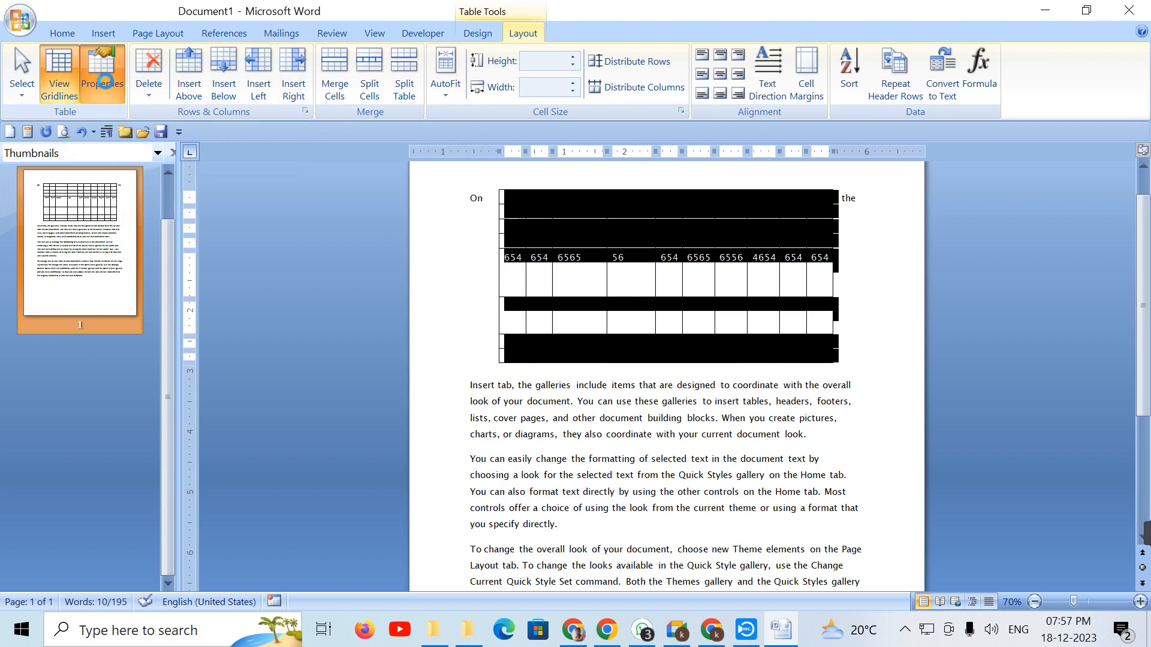
Step: Switch the cell text back to centred vertical alignment
click(106, 81)
click(492, 243)
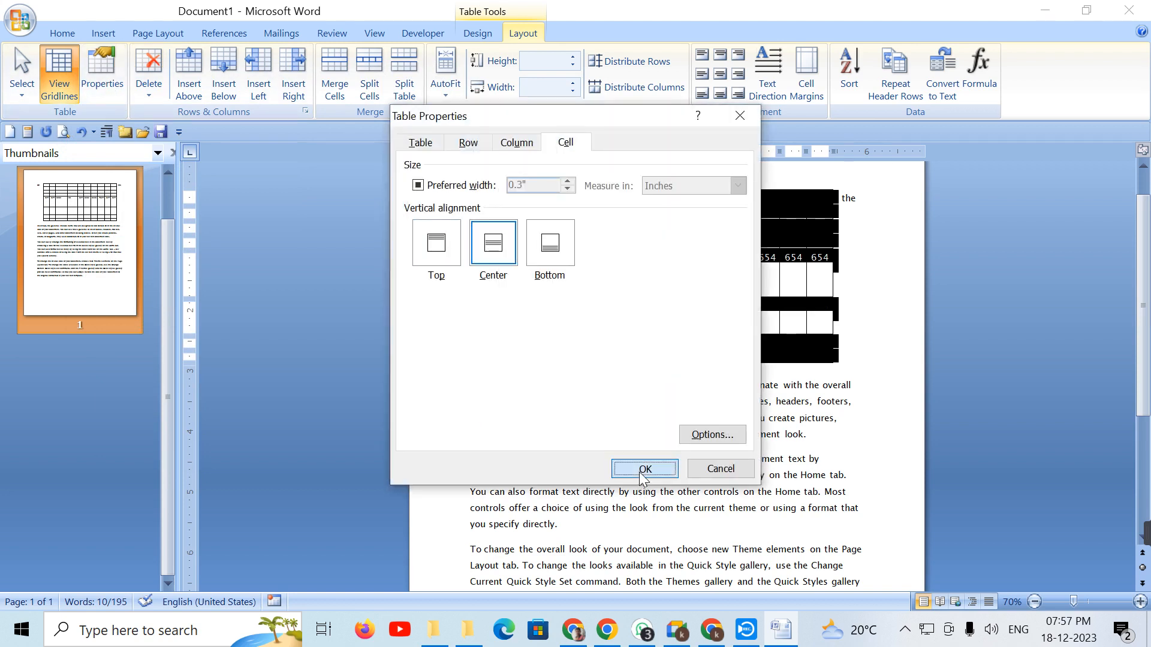
click(643, 468)
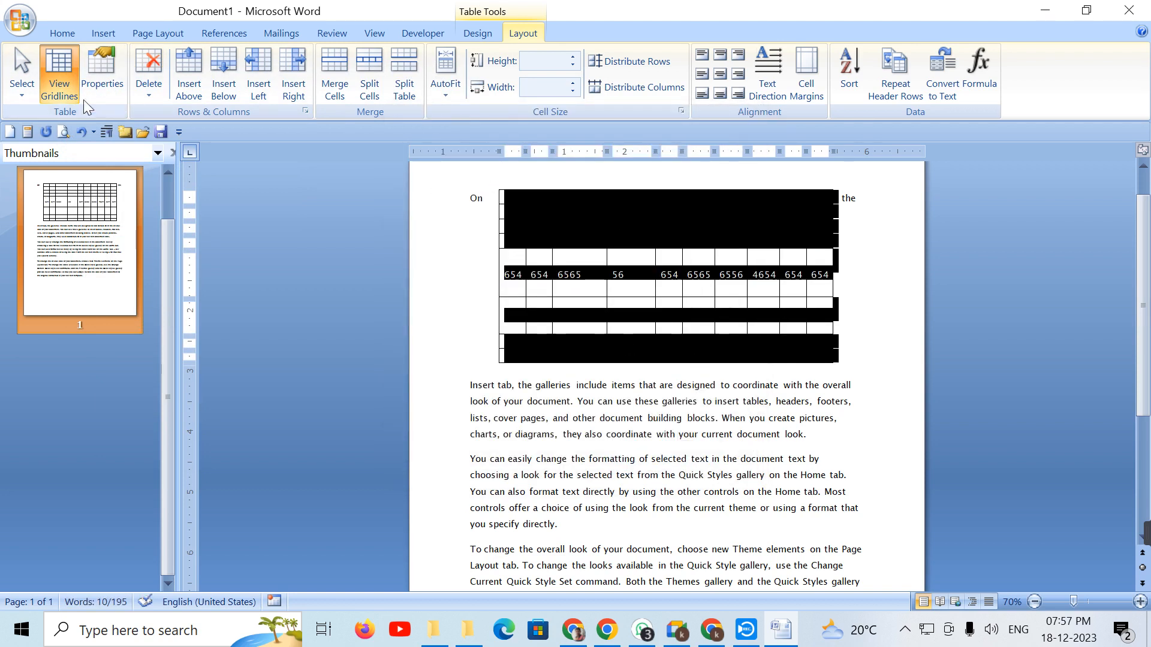
Step: Align the cell text to the bottom of each cell once more
click(101, 76)
drag(541, 116, 281, 115)
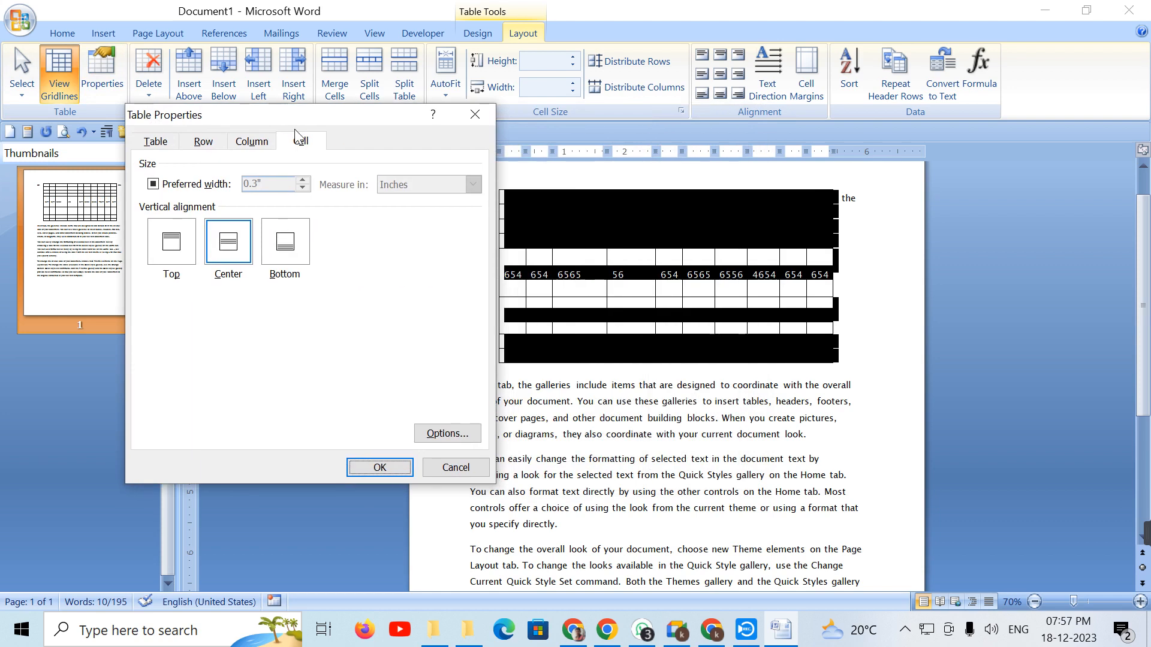
click(286, 241)
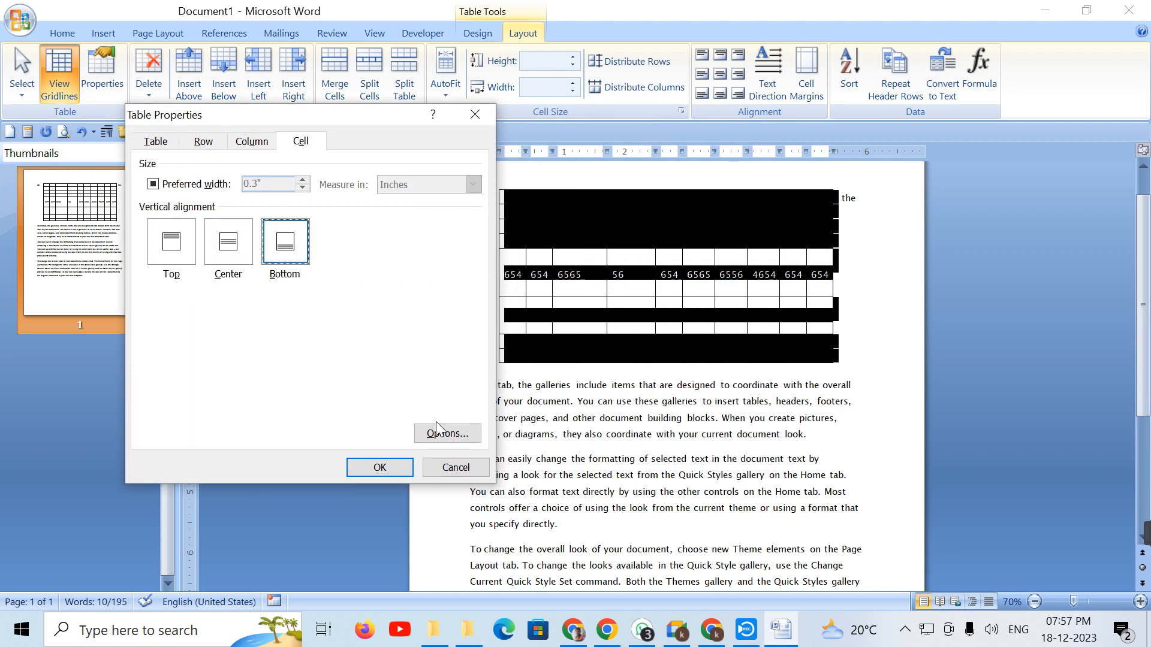
click(380, 467)
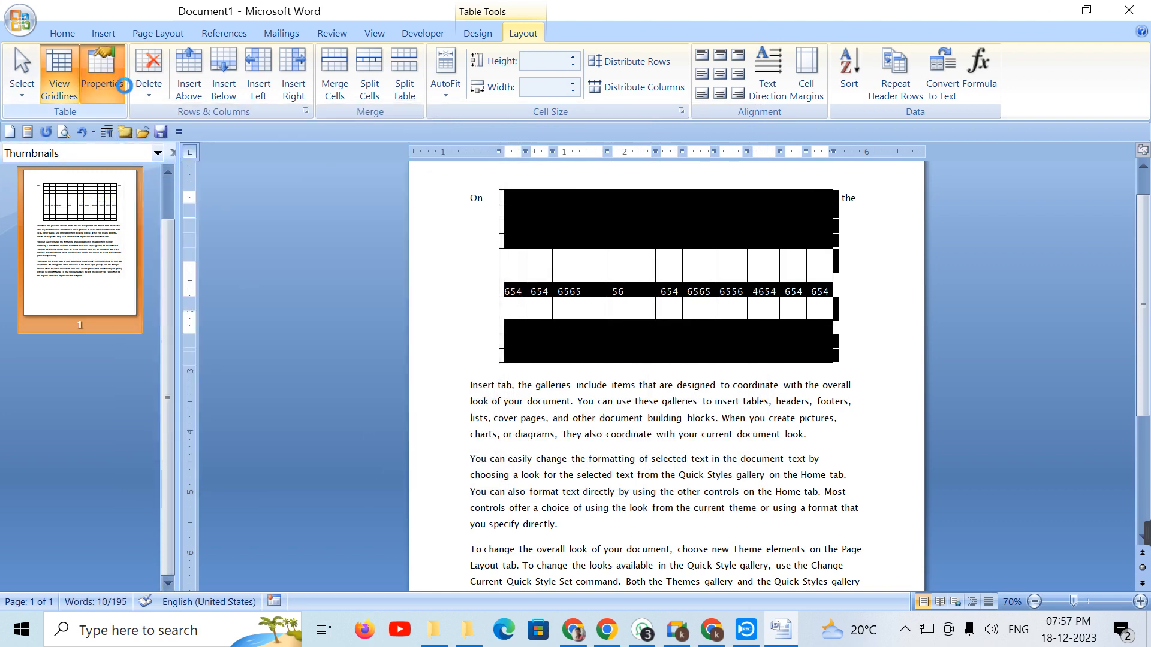
Step: Settle on centred vertical alignment for all table cells
click(100, 77)
click(492, 243)
click(648, 468)
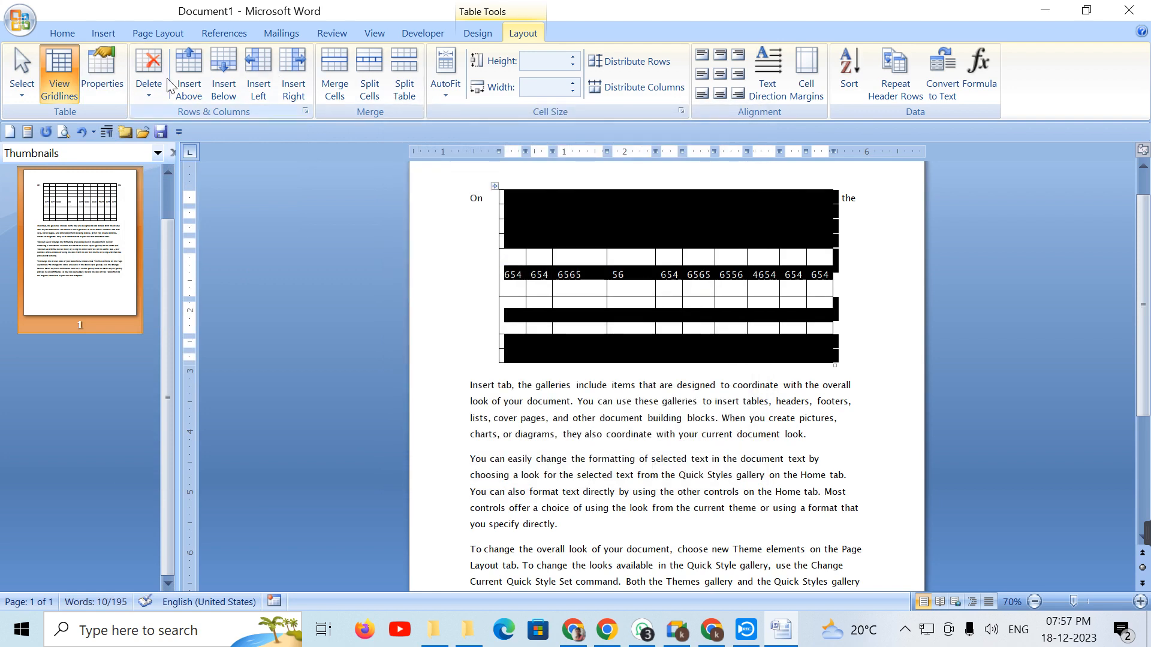
Step: Delete the first-row cells of the last two columns, shifting cells left, then select those columns below
click(161, 92)
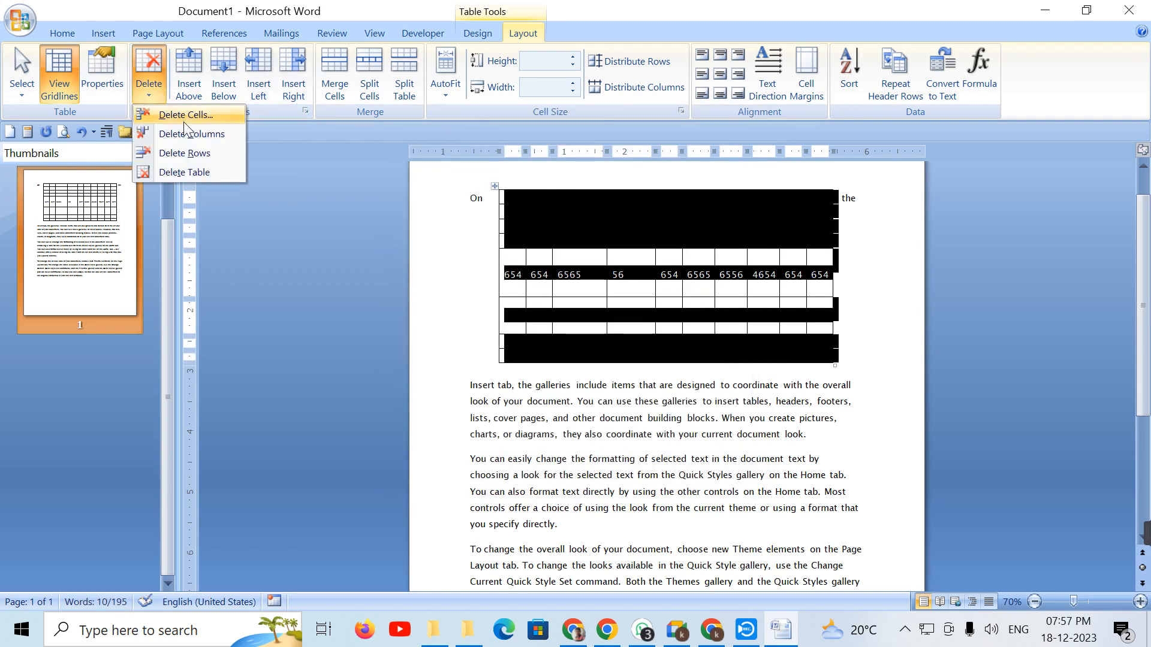
click(817, 322)
click(870, 225)
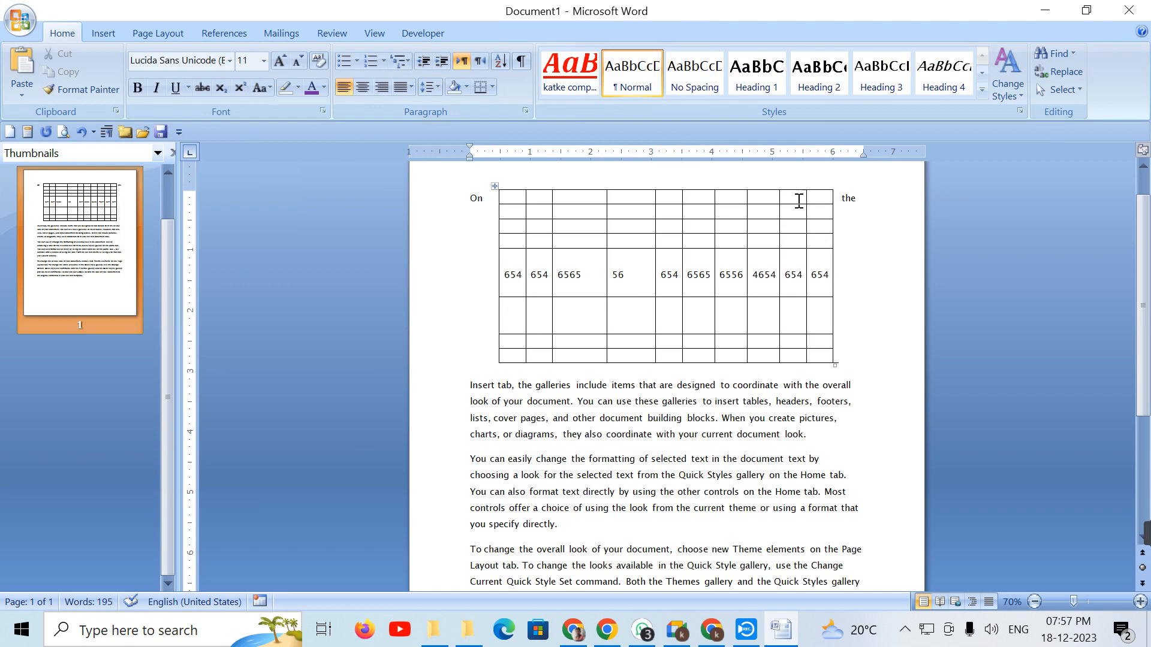
drag(797, 205, 815, 212)
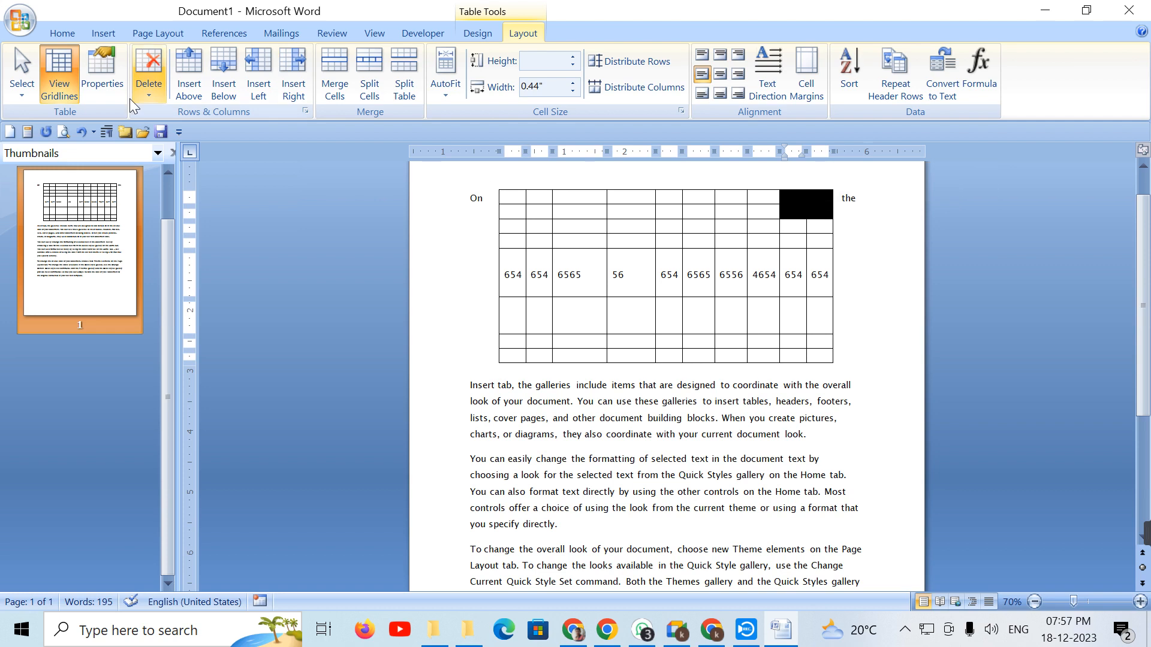
click(150, 91)
click(176, 115)
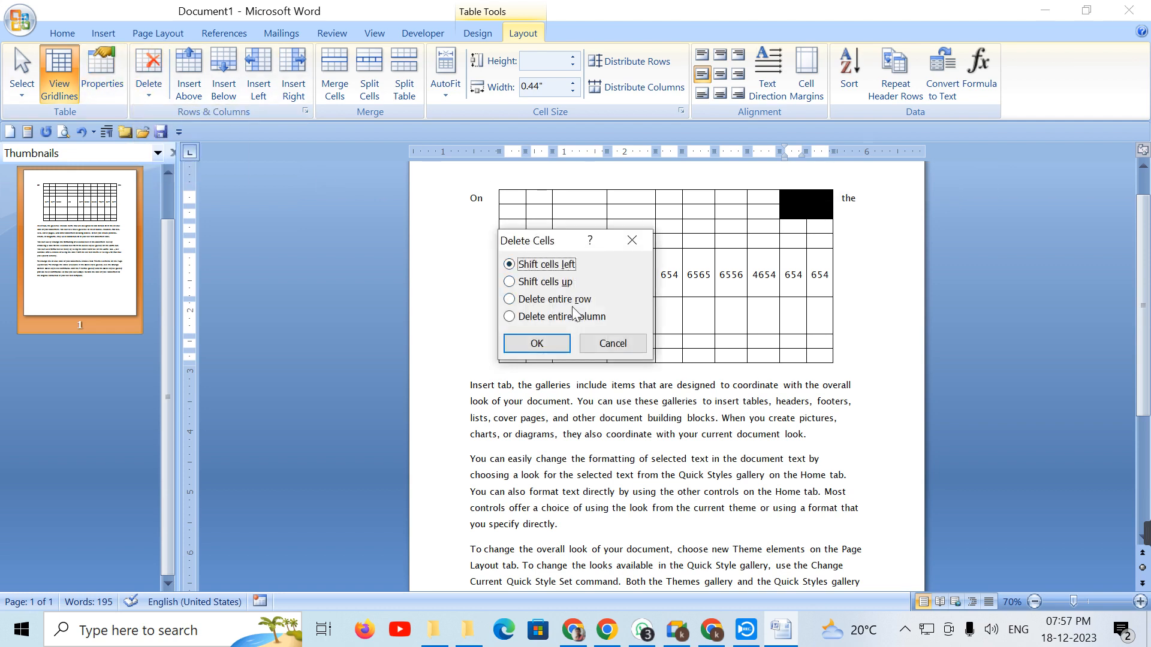
click(538, 342)
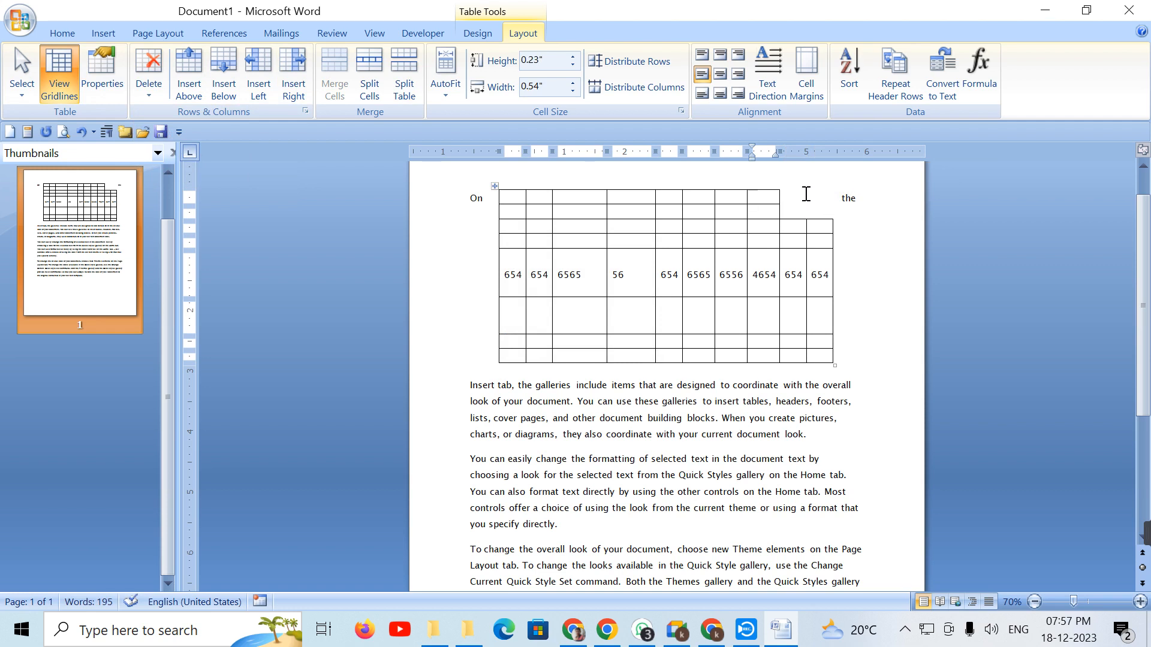
drag(798, 223, 806, 355)
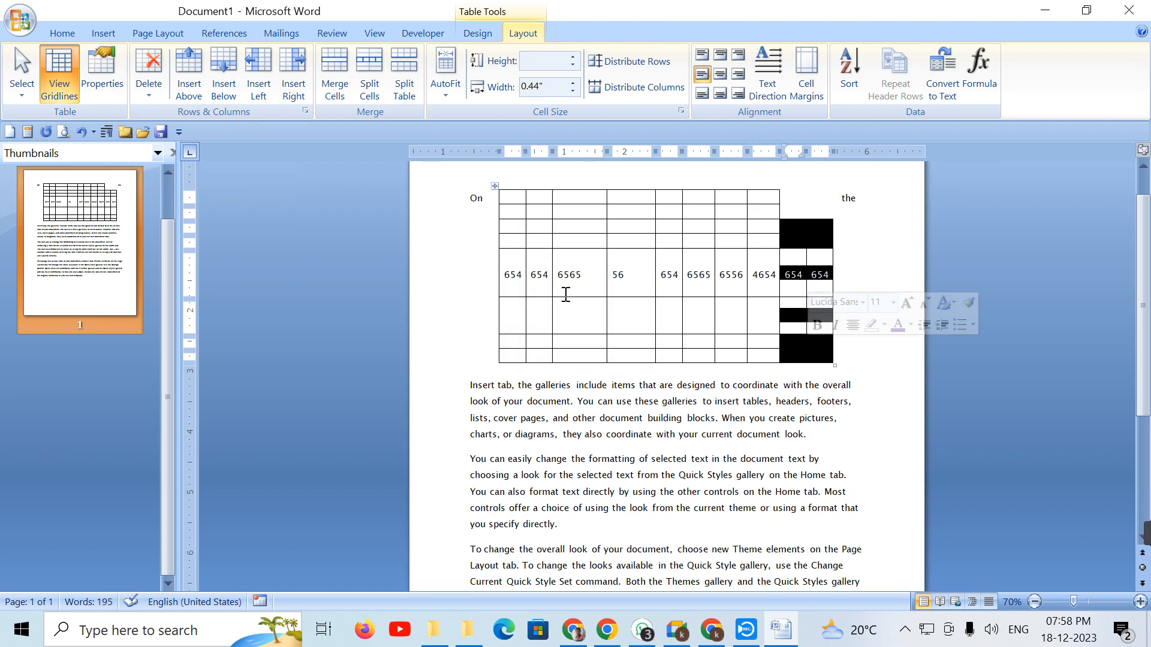
Step: Delete the two selected columns, then delete the table's top rows
click(142, 96)
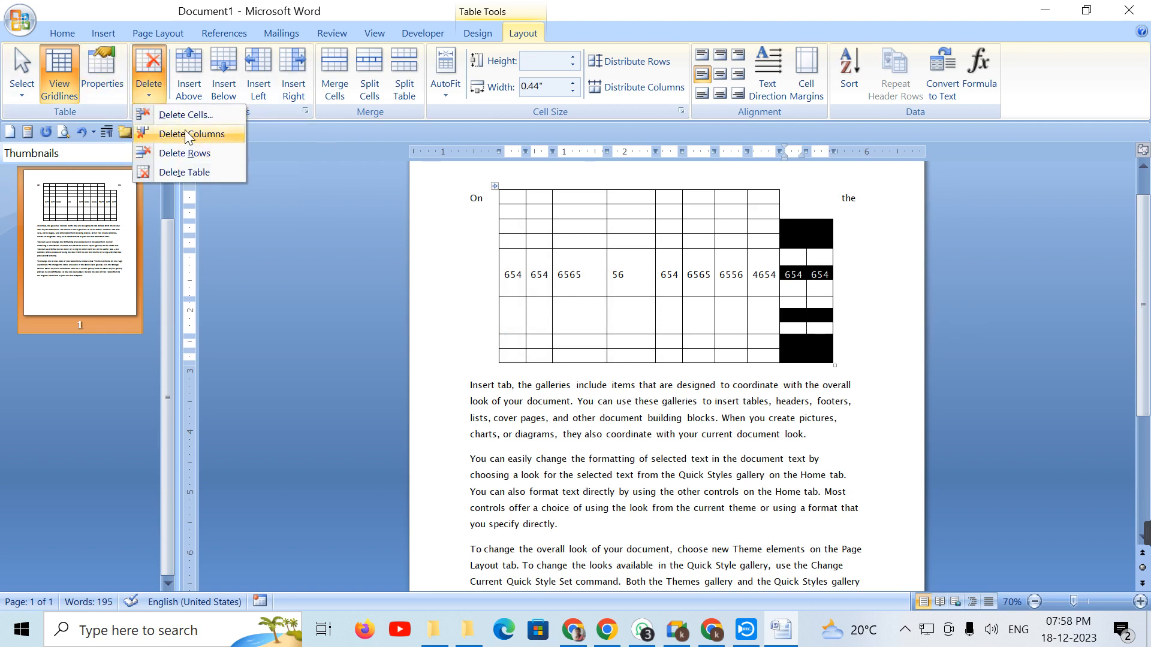
click(187, 134)
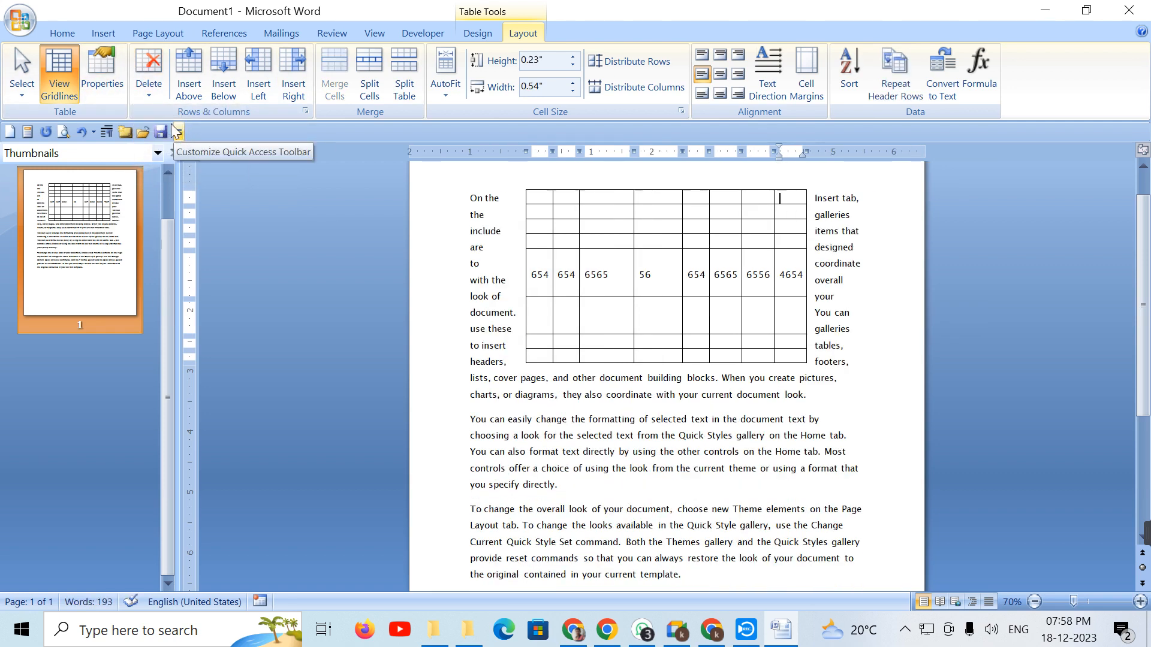
click(143, 88)
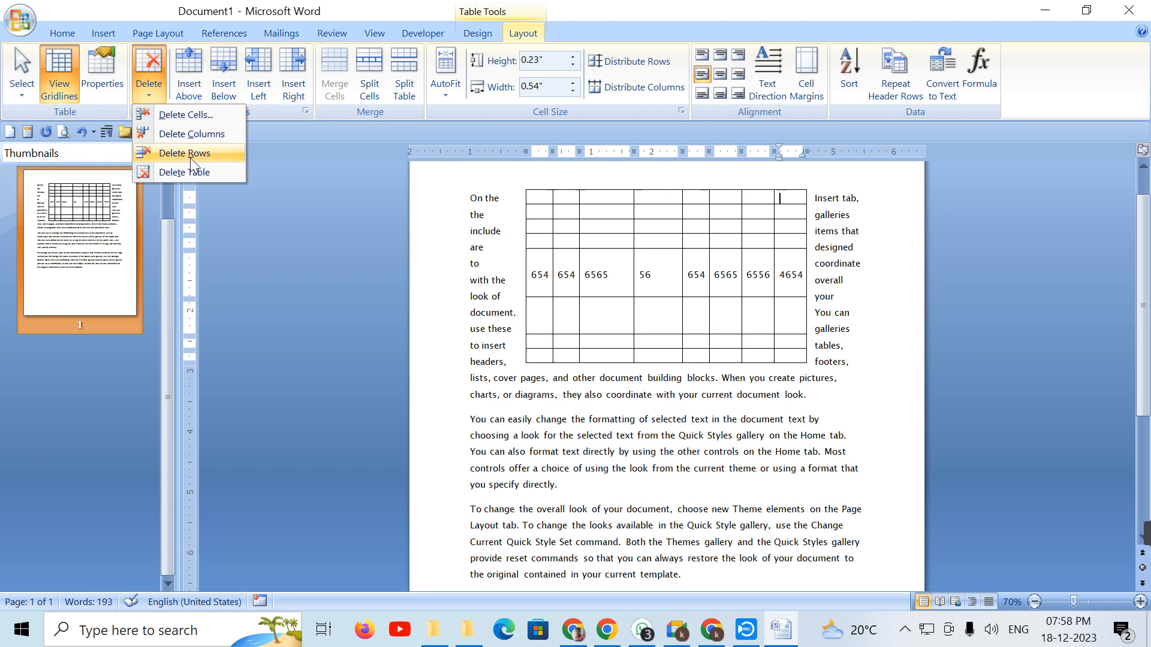
click(611, 228)
drag(542, 196, 781, 231)
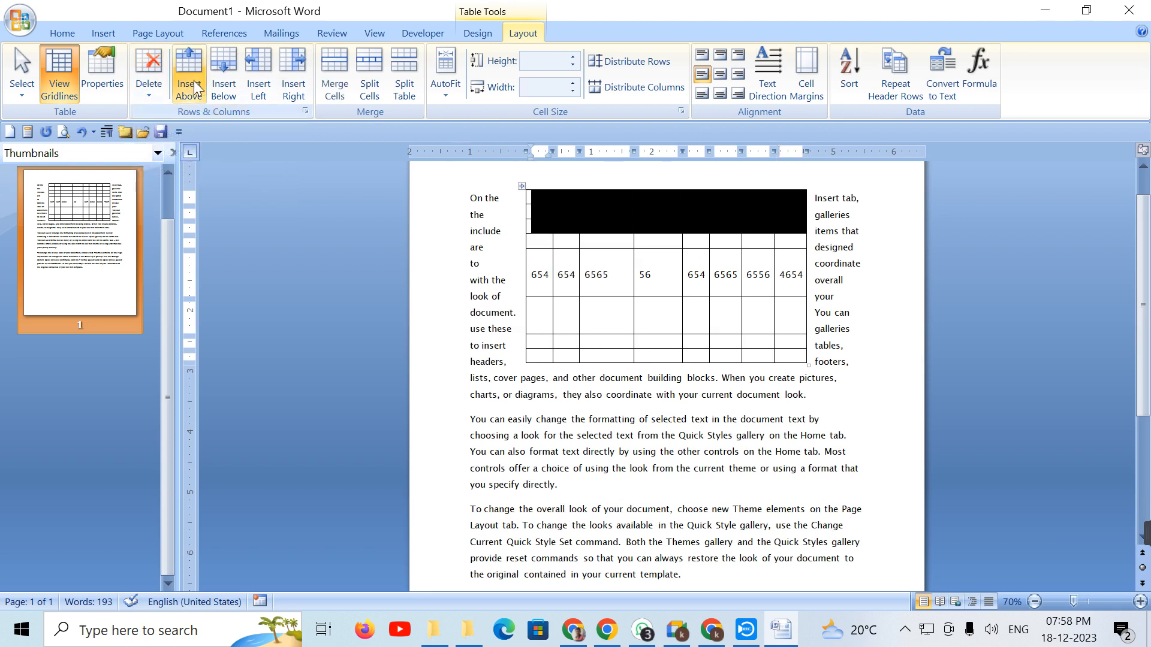
click(155, 89)
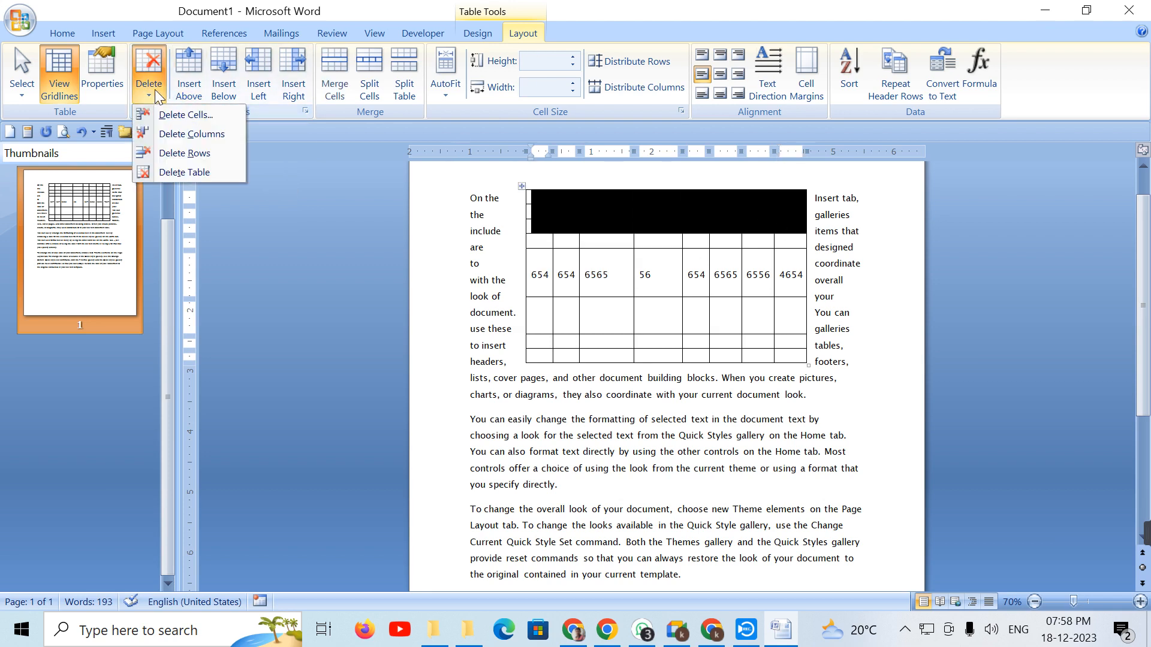
click(181, 150)
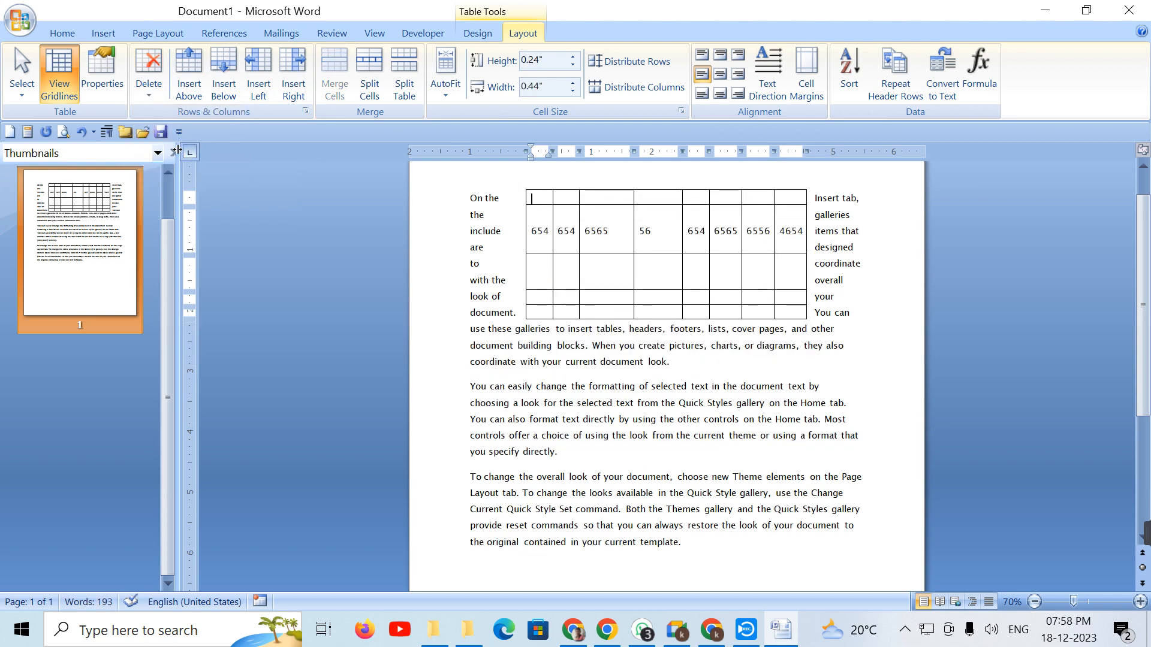
Step: Delete the remaining table, then select all the paragraphs and delete them
click(115, 98)
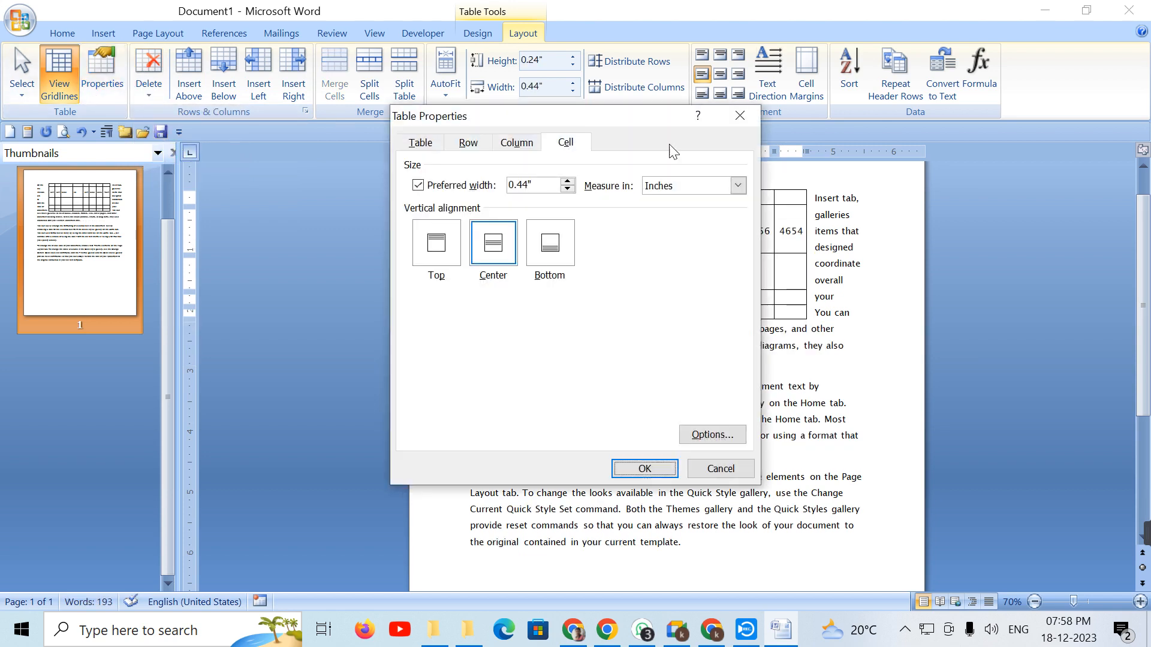
click(739, 116)
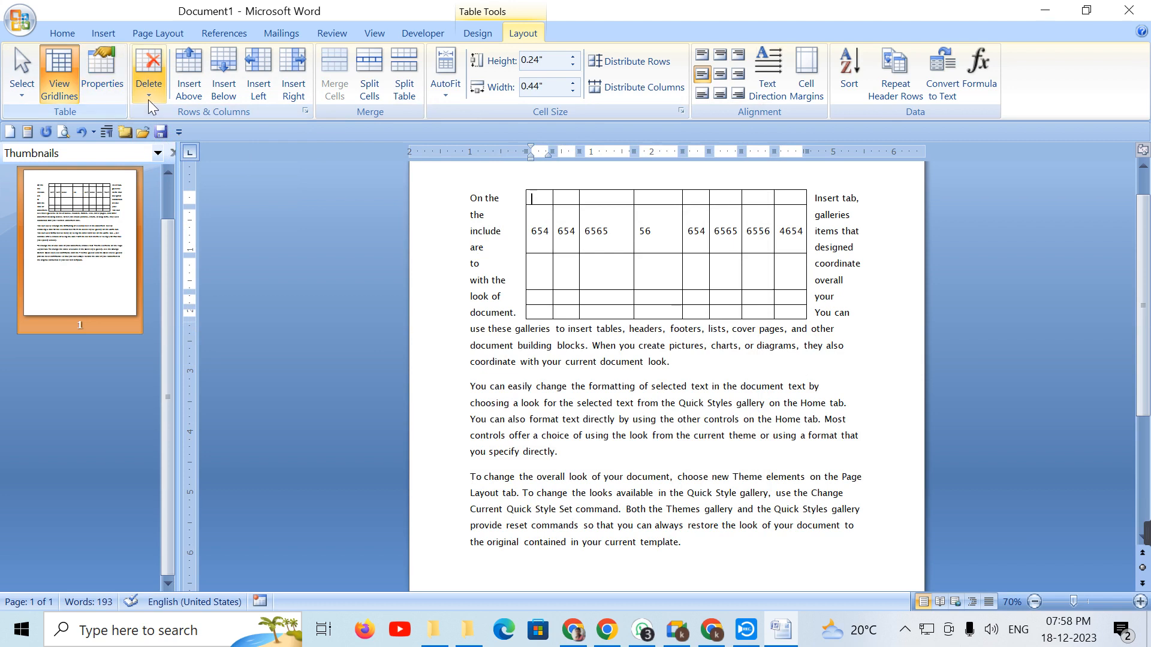
click(149, 100)
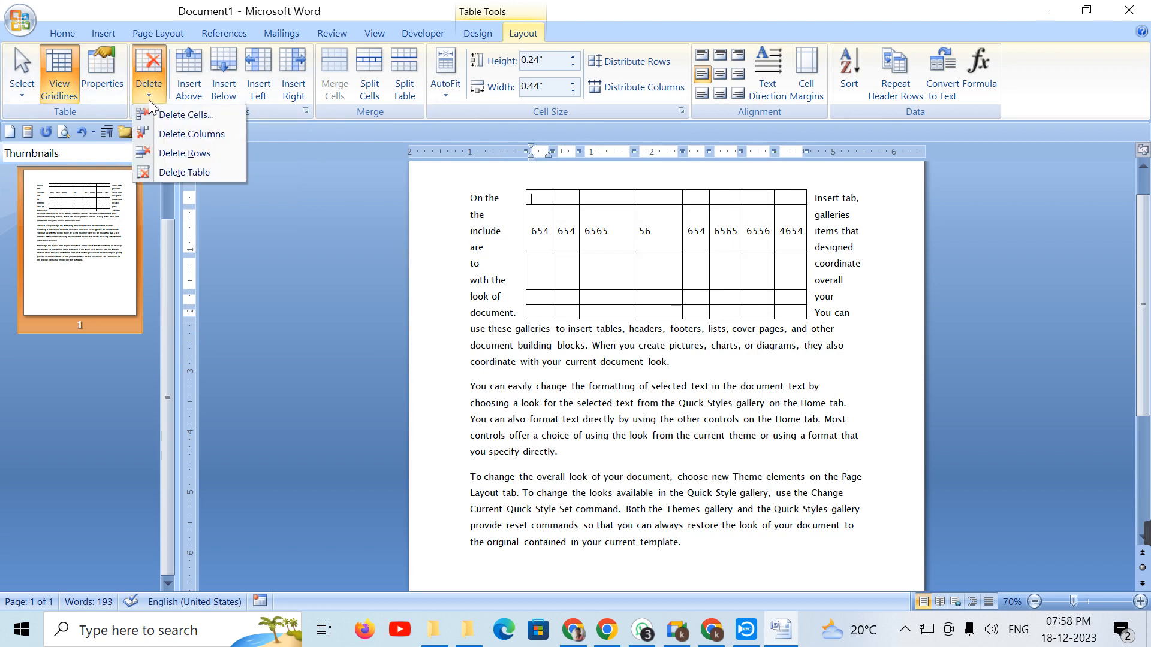
click(540, 190)
click(522, 187)
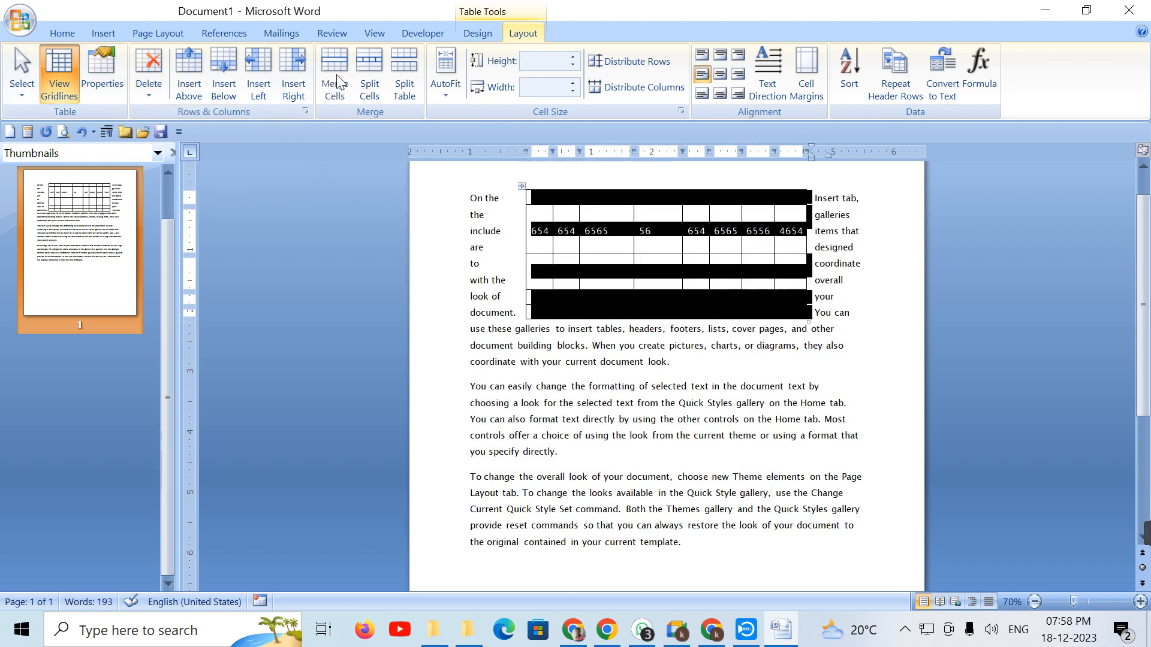
click(150, 89)
click(185, 170)
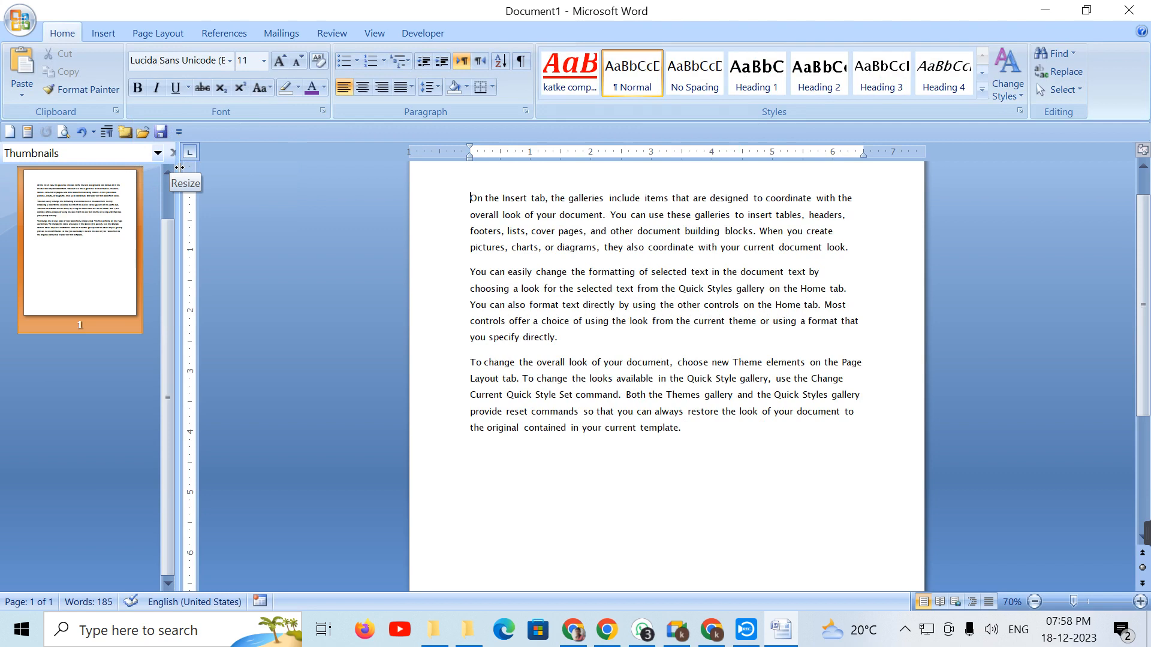
drag(734, 490, 111, 100)
key(Delete)
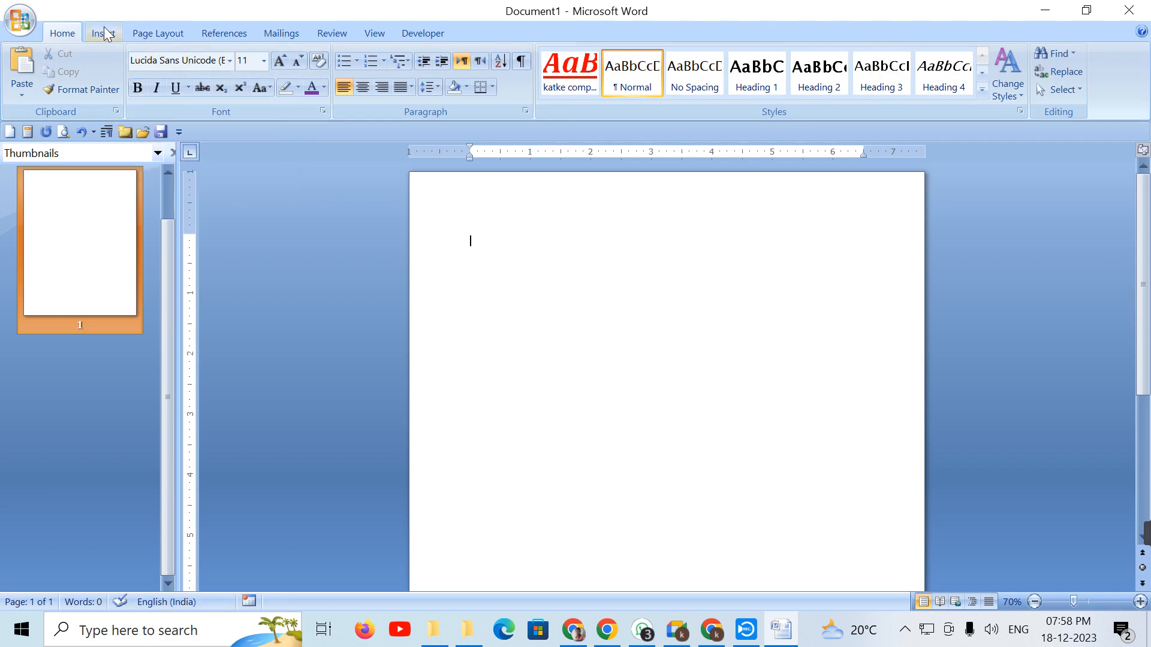
Step: Insert a new table 10 columns wide and 8 rows tall
click(113, 34)
click(128, 91)
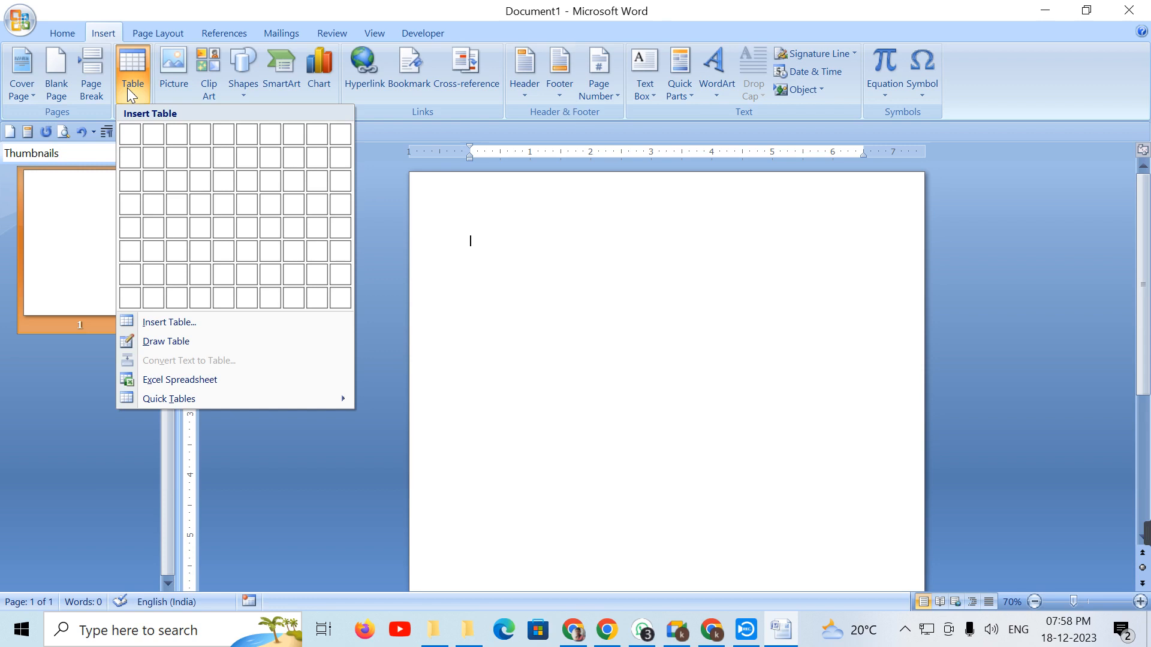
click(339, 306)
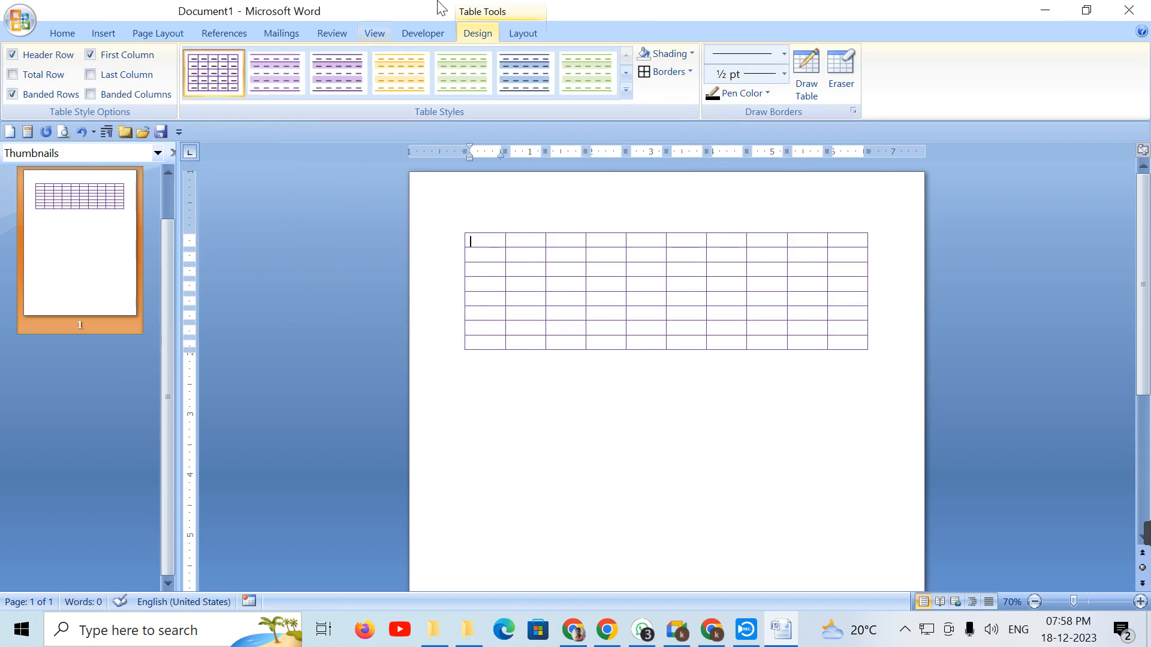
Step: Fill the first two rows with numbers like 654, 6546, 5654 and 65465, and insert an empty row above
click(526, 39)
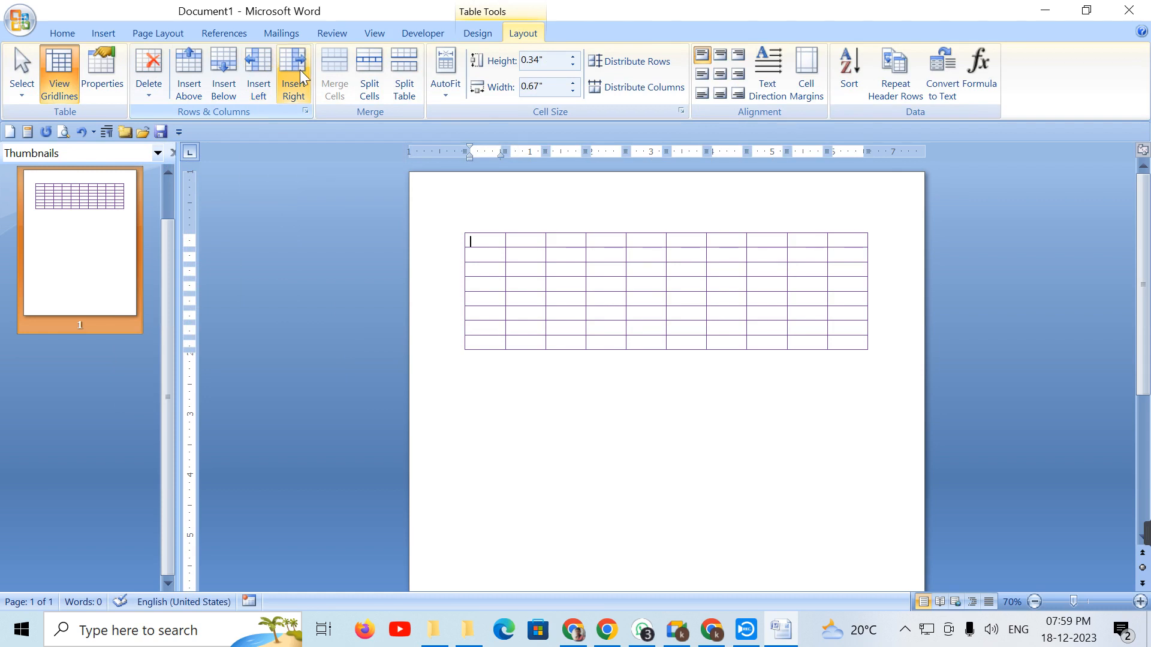
text(654	6546	5654	654	654	65465	465	4654	65	65)
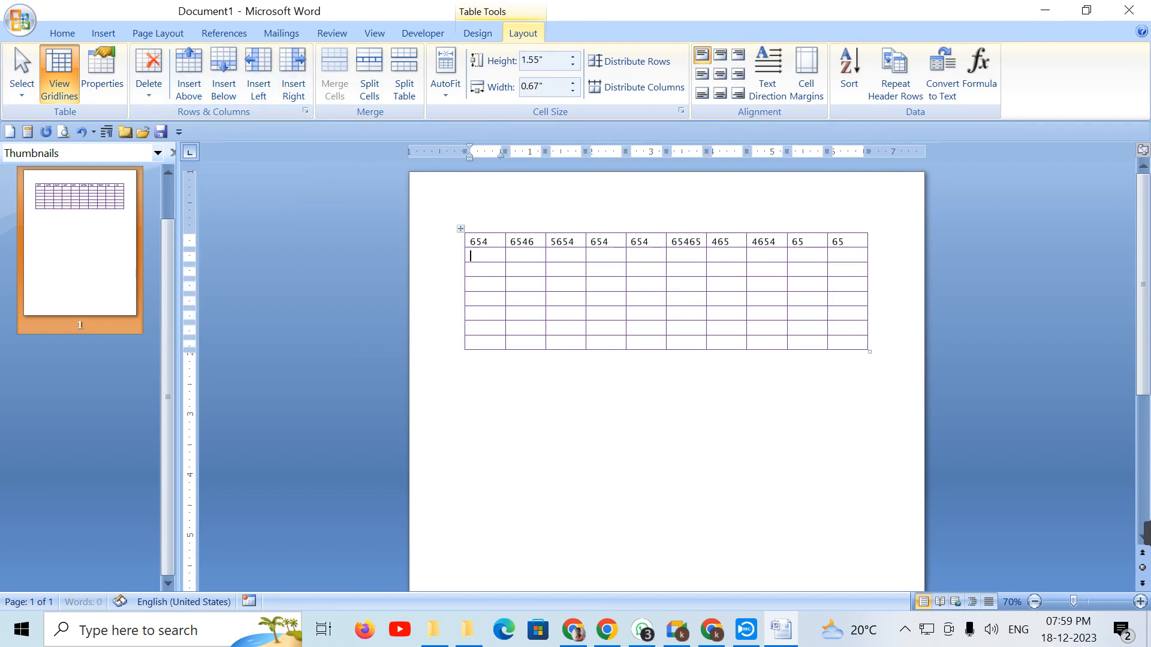
text(	654	65465	4655	4654	65	654	65465	465	465	654)
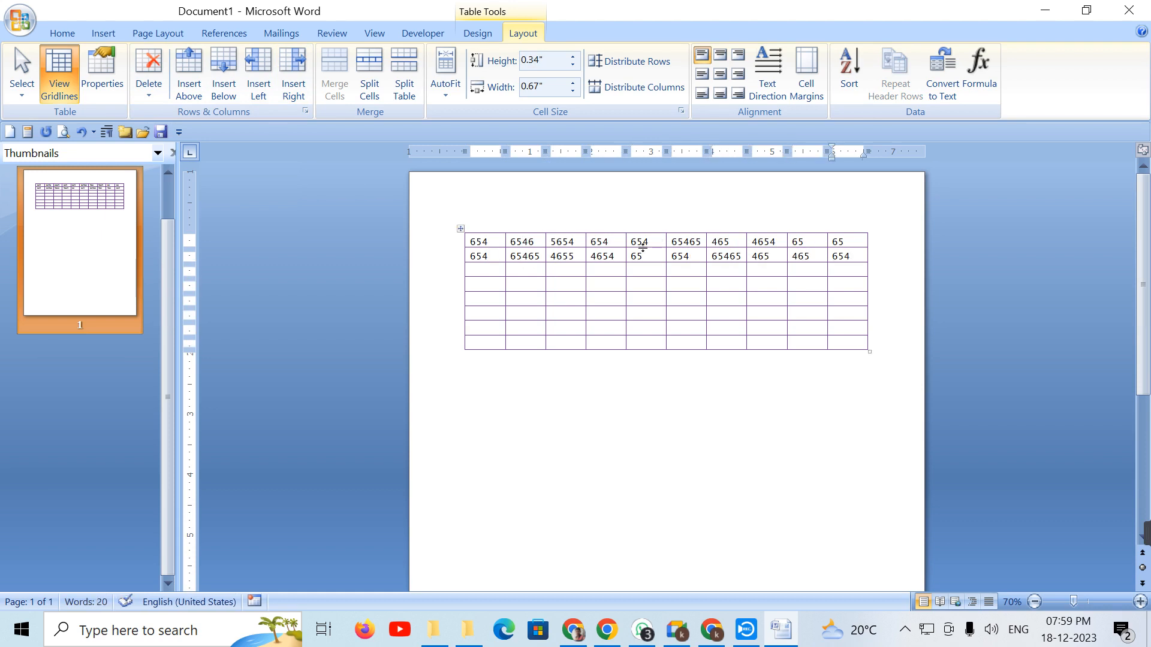
click(611, 237)
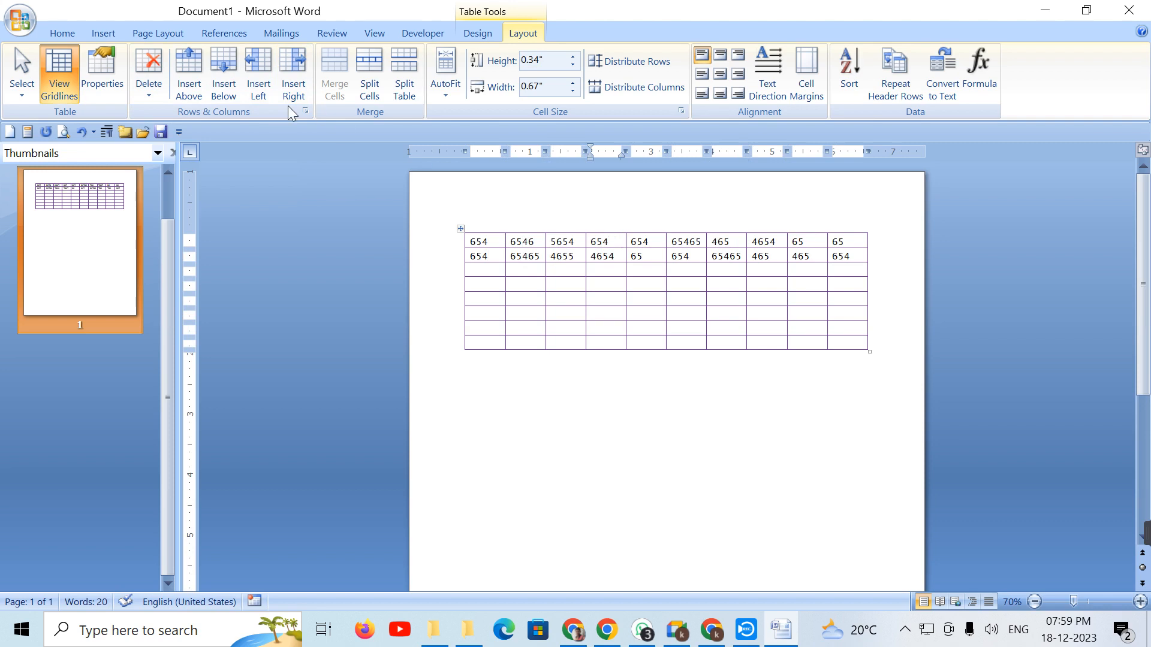
click(190, 70)
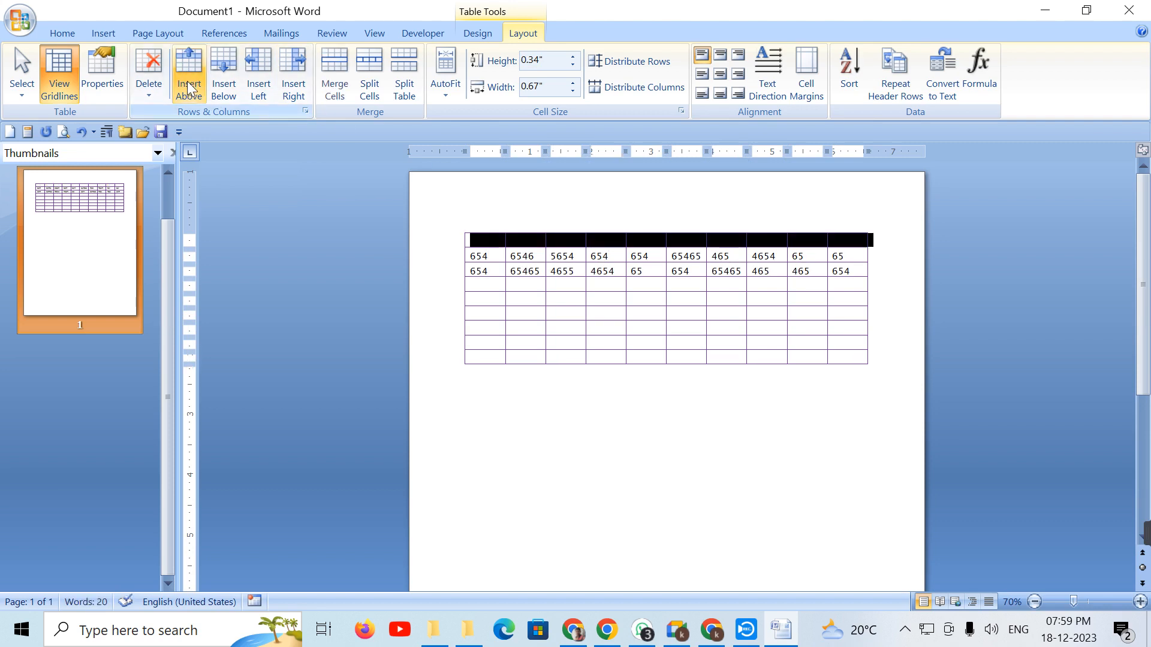
Step: Add another empty row at the top and two empty rows below the first number row
click(186, 81)
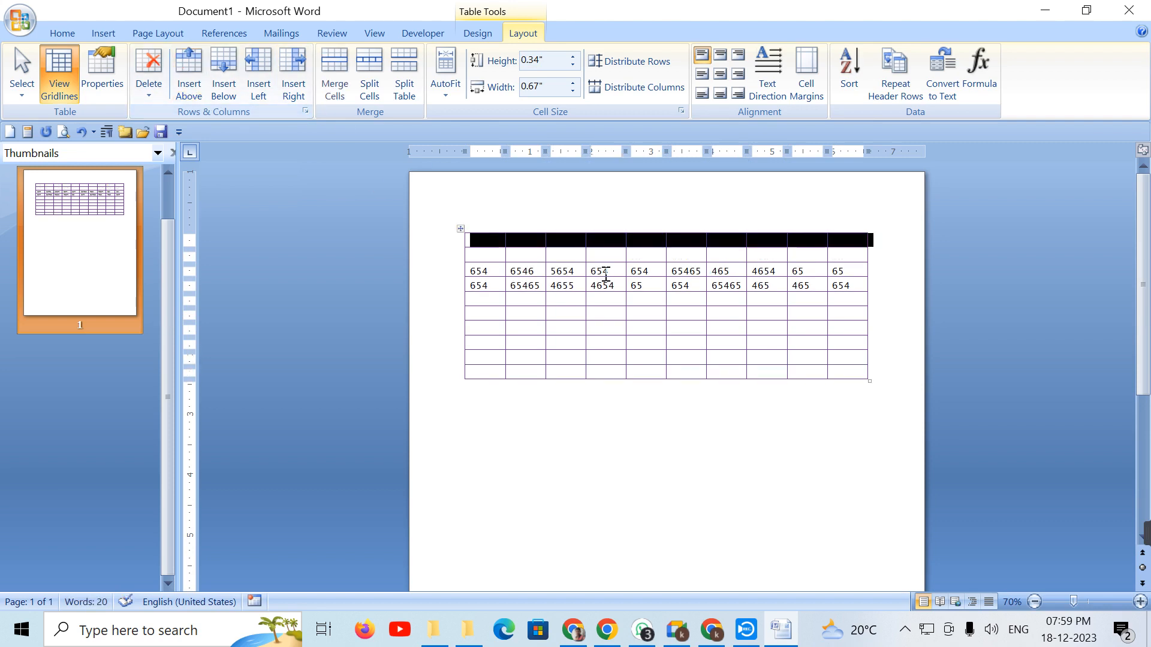
click(577, 271)
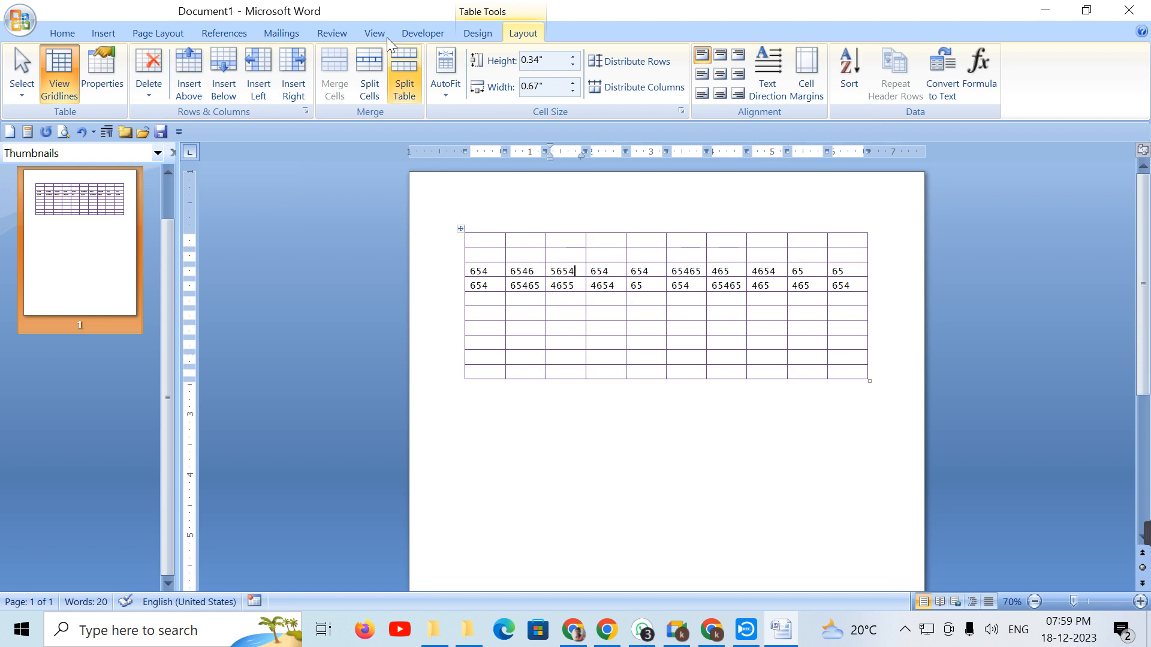
click(238, 64)
click(236, 64)
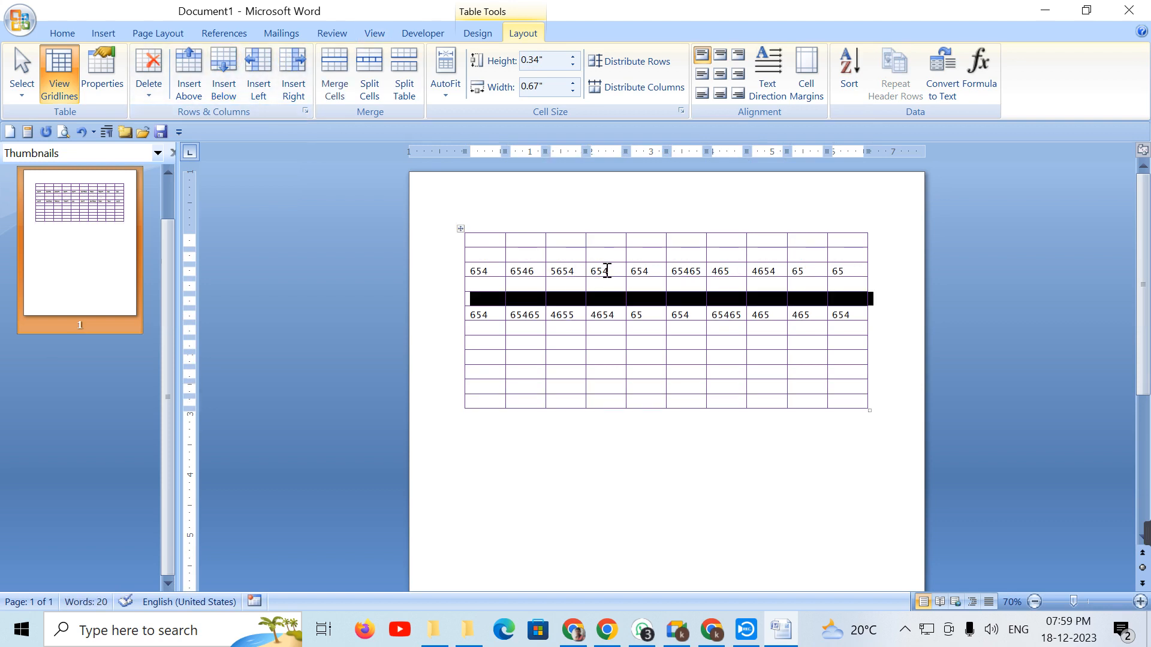
Step: Insert an empty column on each side of the 5654 column
click(565, 278)
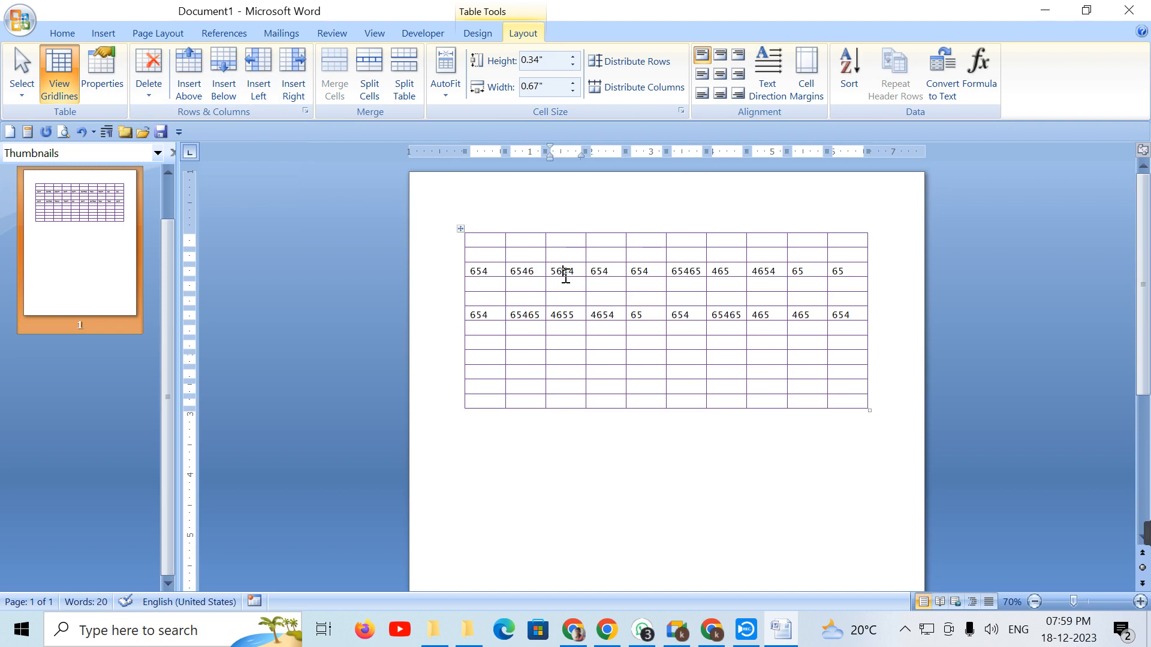
click(265, 89)
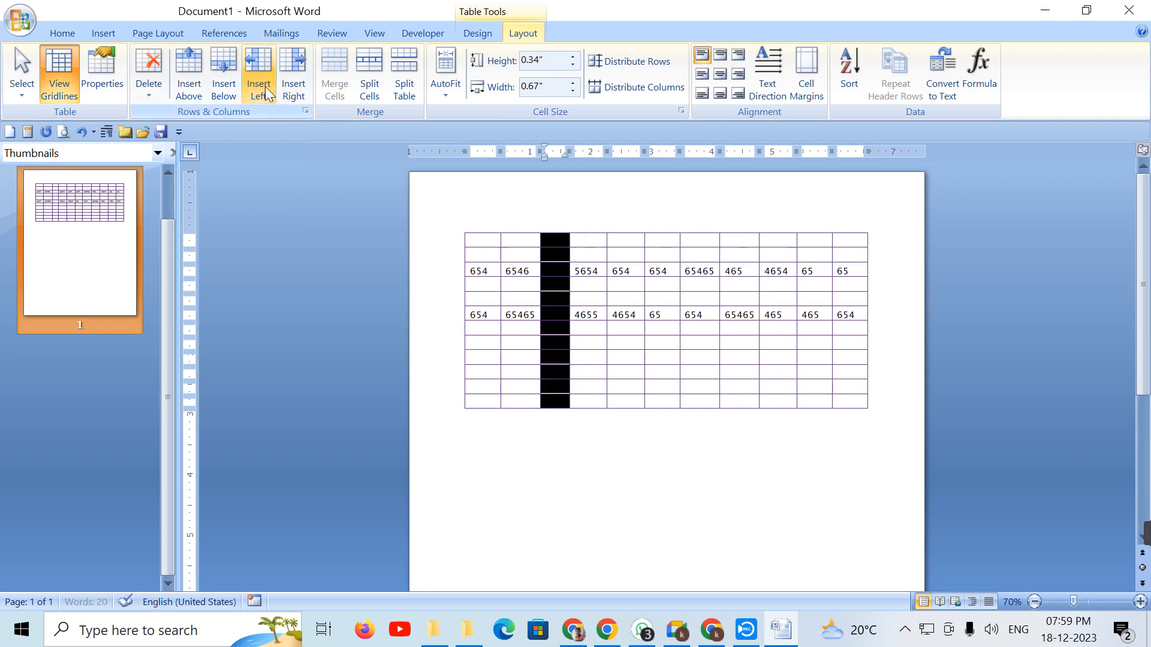
click(588, 268)
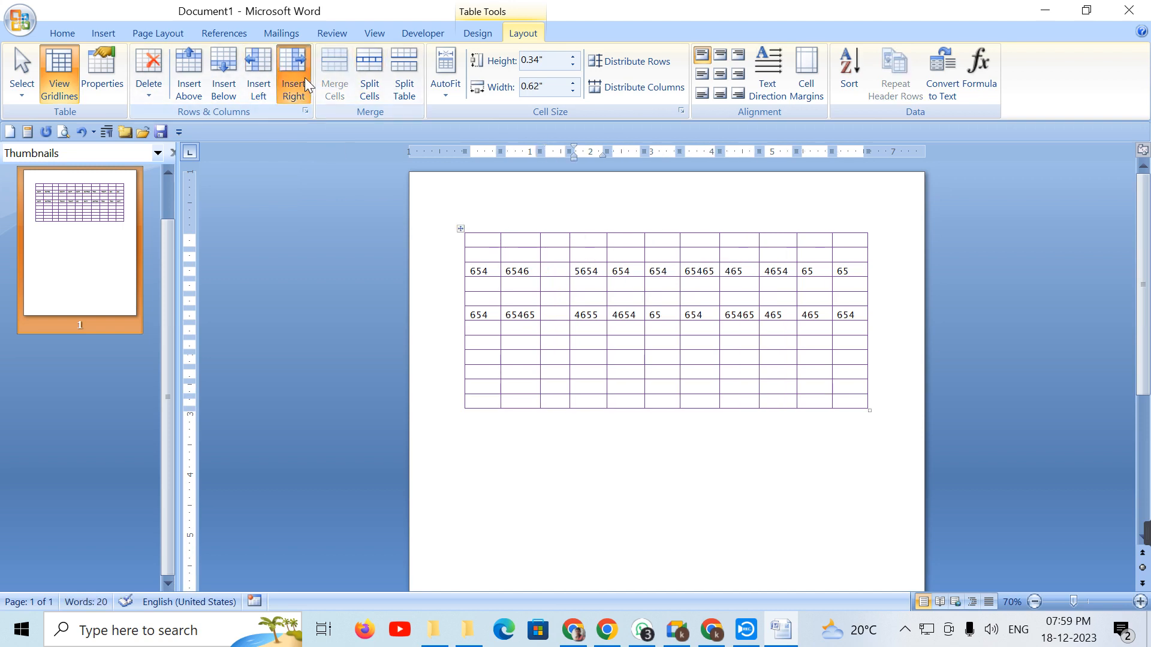
click(295, 81)
Step: Add two more empty rows above the number row and another column on each side of 5654
click(574, 271)
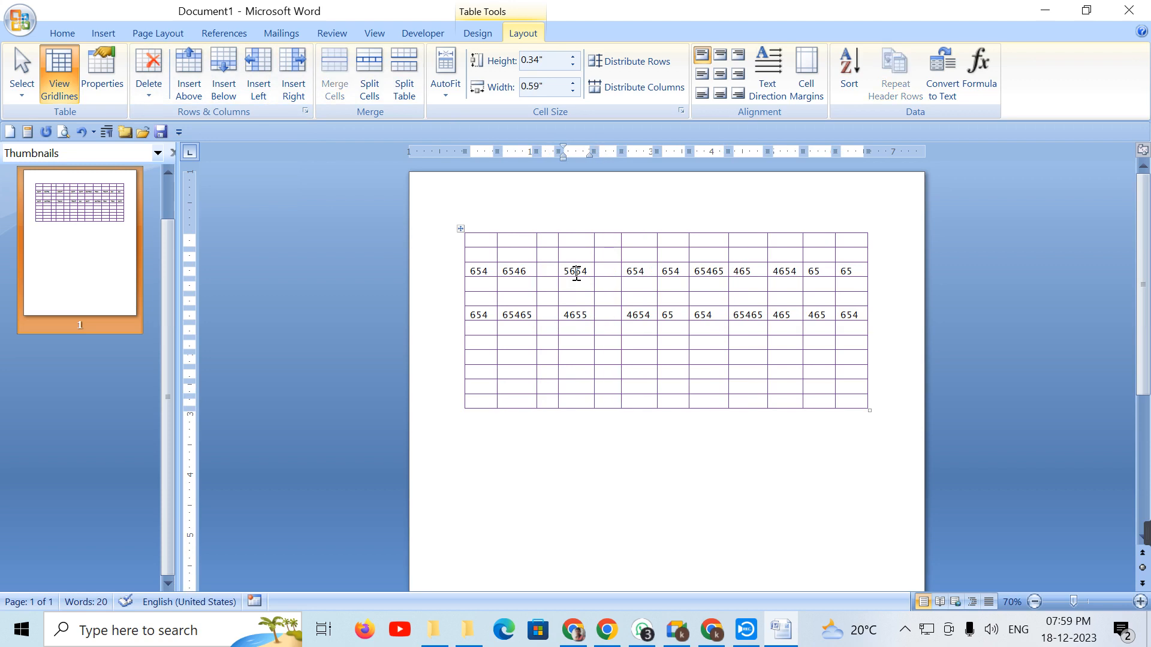
click(189, 63)
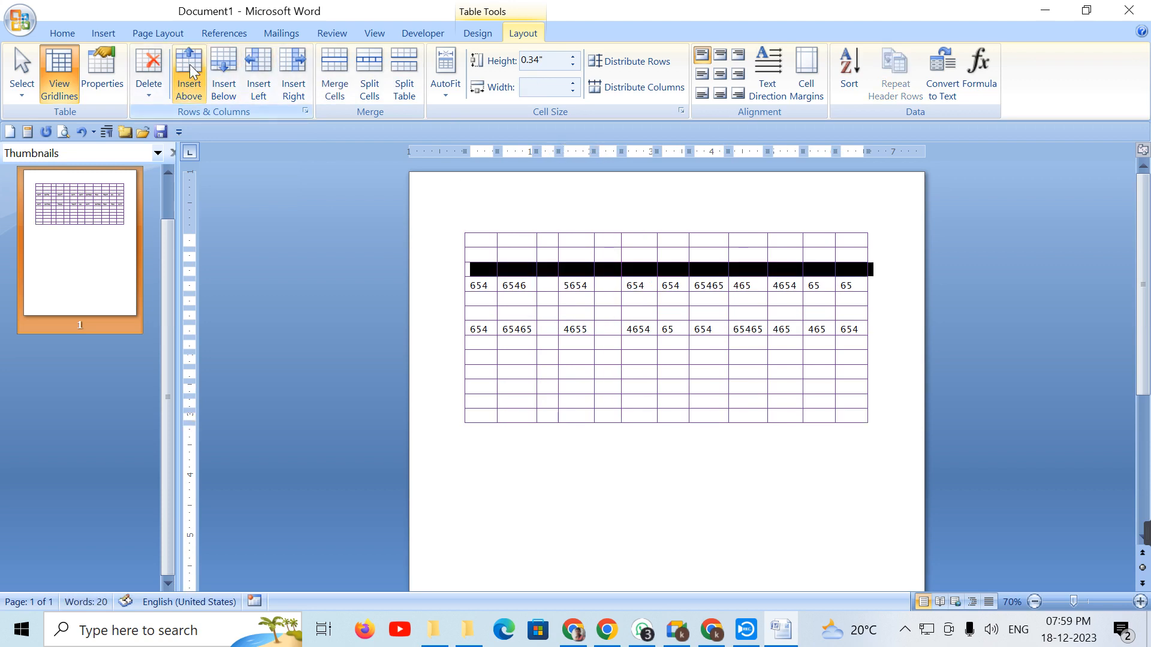
click(189, 64)
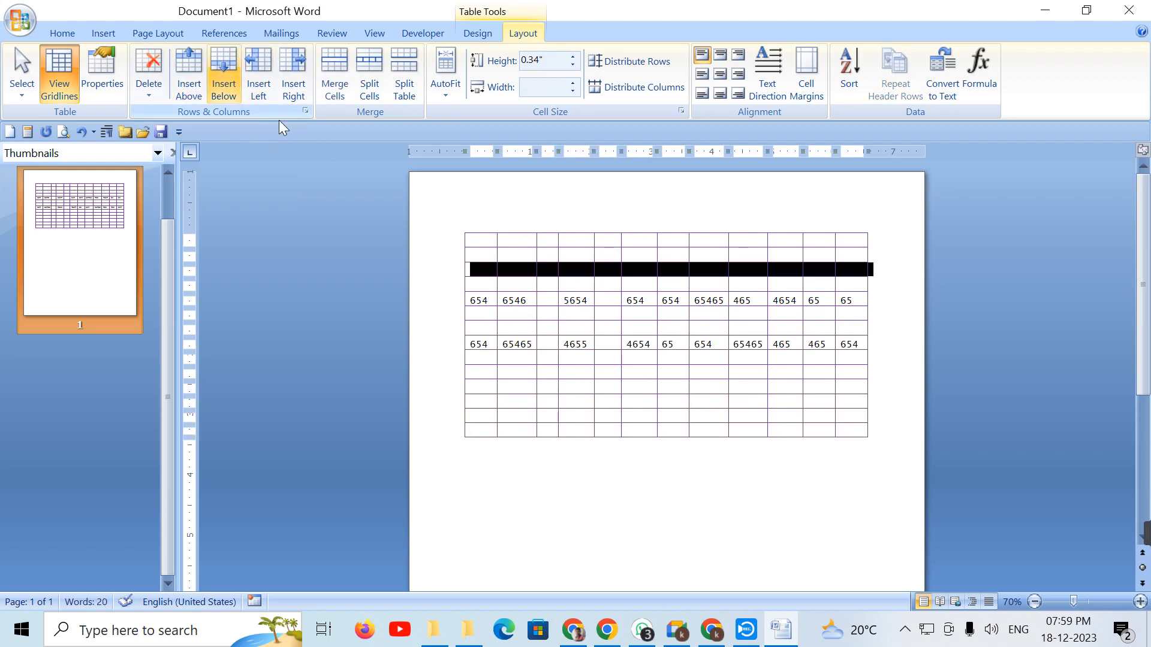
click(585, 302)
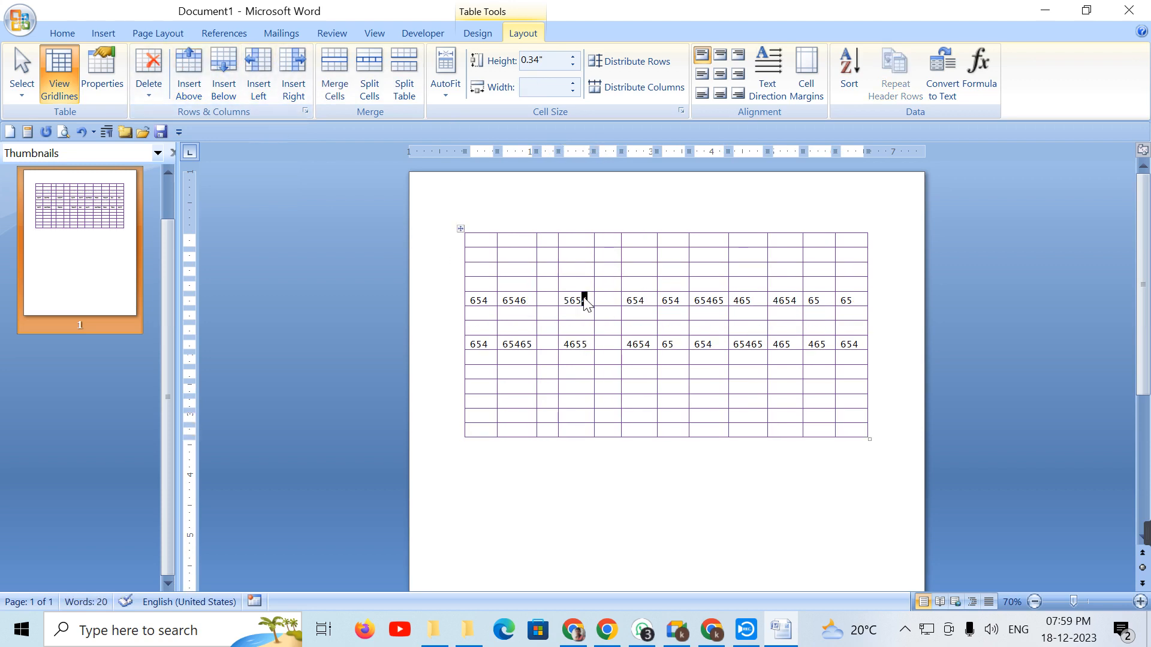
click(293, 66)
click(571, 301)
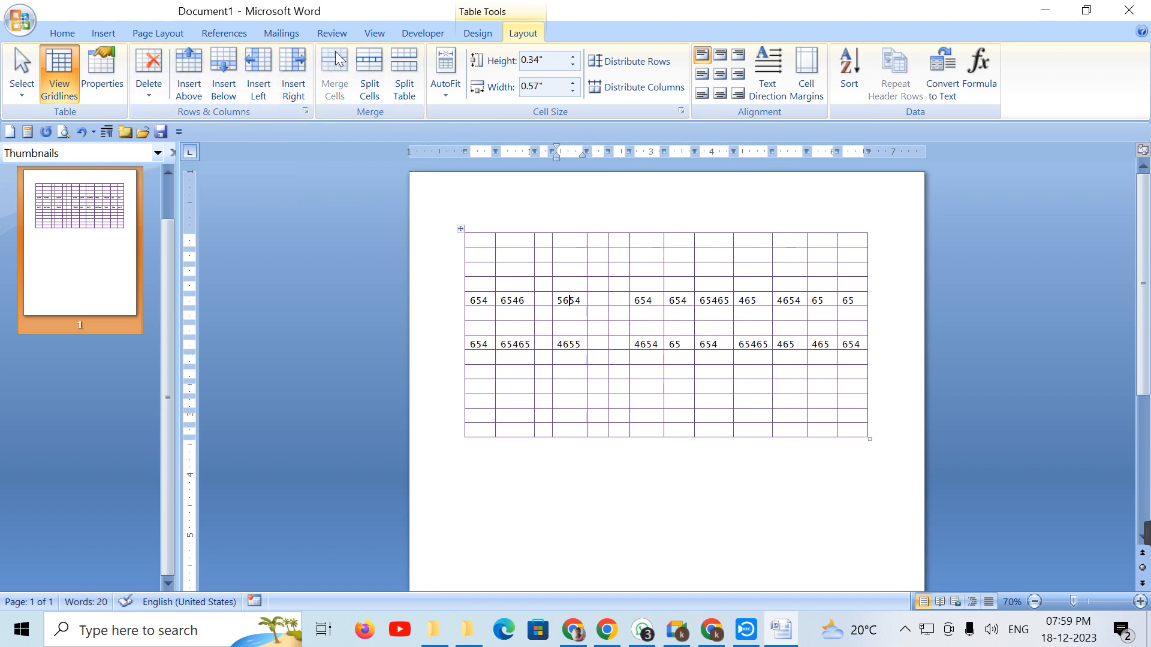
click(258, 72)
Step: Delete the empty column to the right of the 5654 column
drag(621, 240, 629, 423)
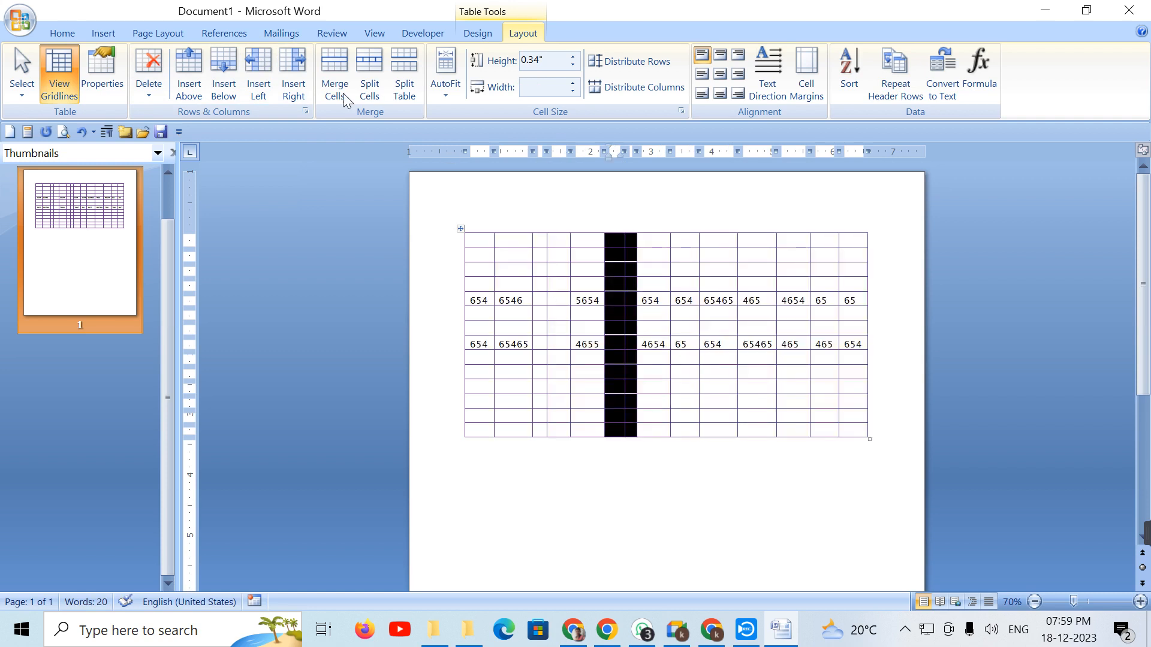
click(157, 90)
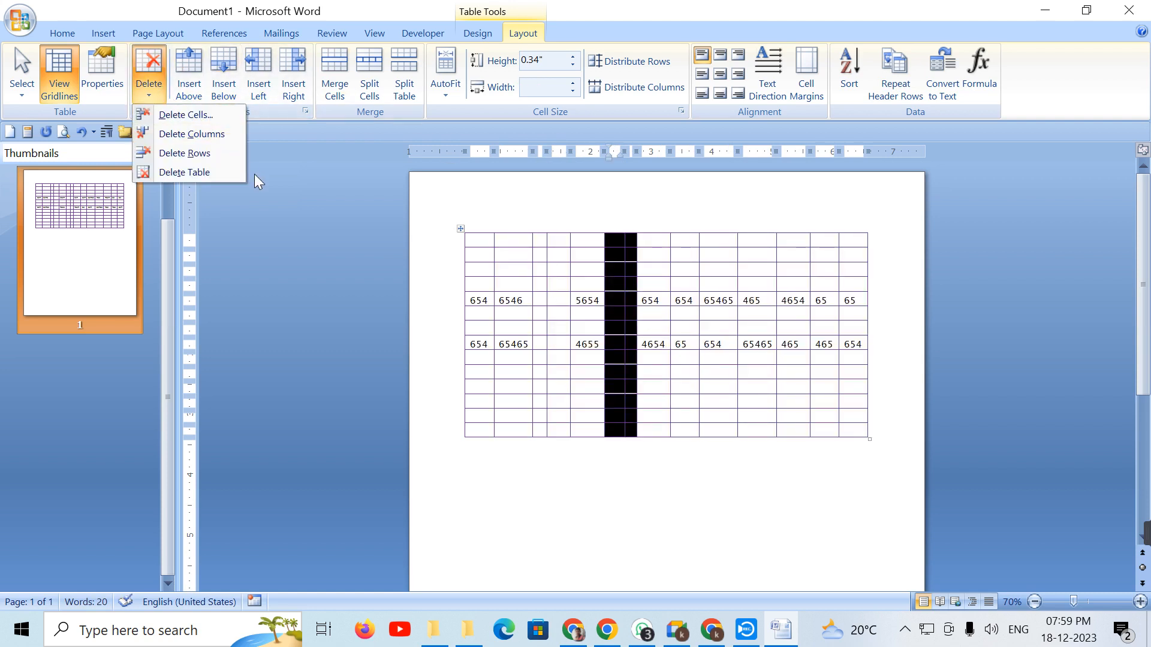
click(238, 135)
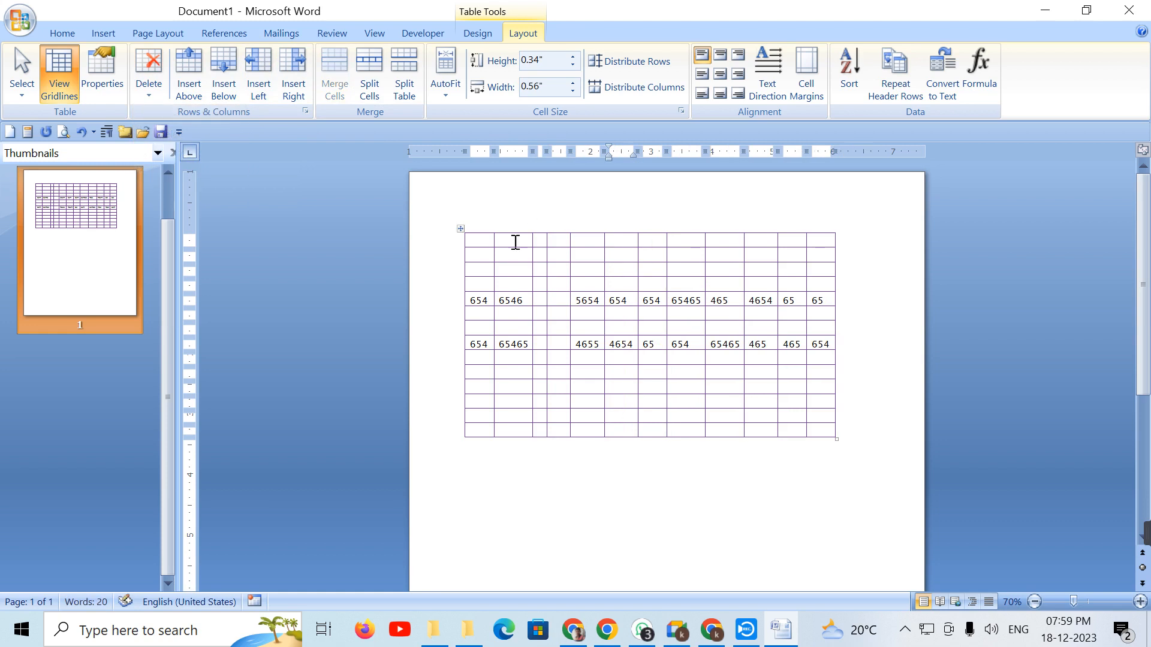
Step: Delete the two empty columns after the 6546 column
drag(530, 245, 570, 360)
click(539, 230)
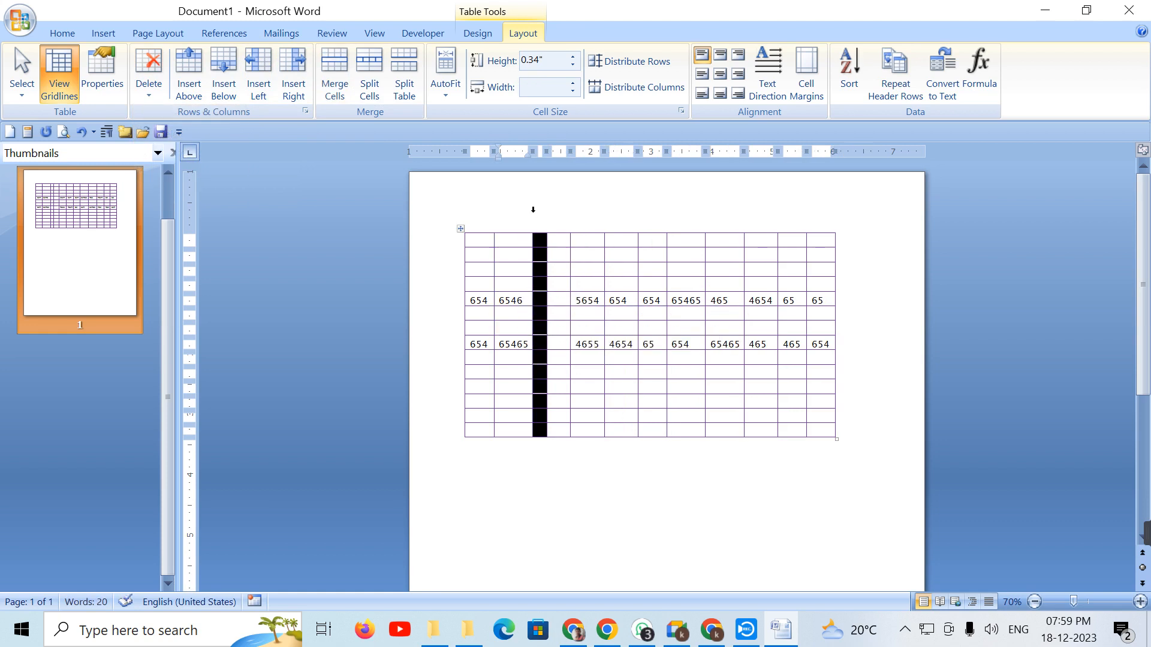
drag(540, 242, 556, 438)
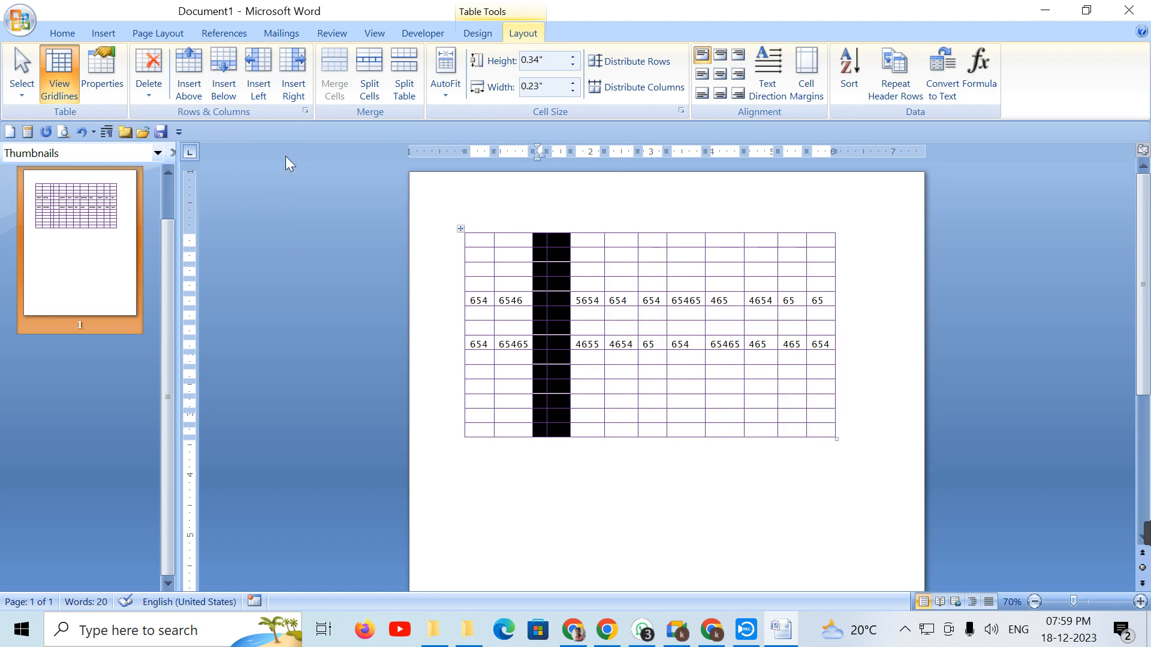
click(153, 100)
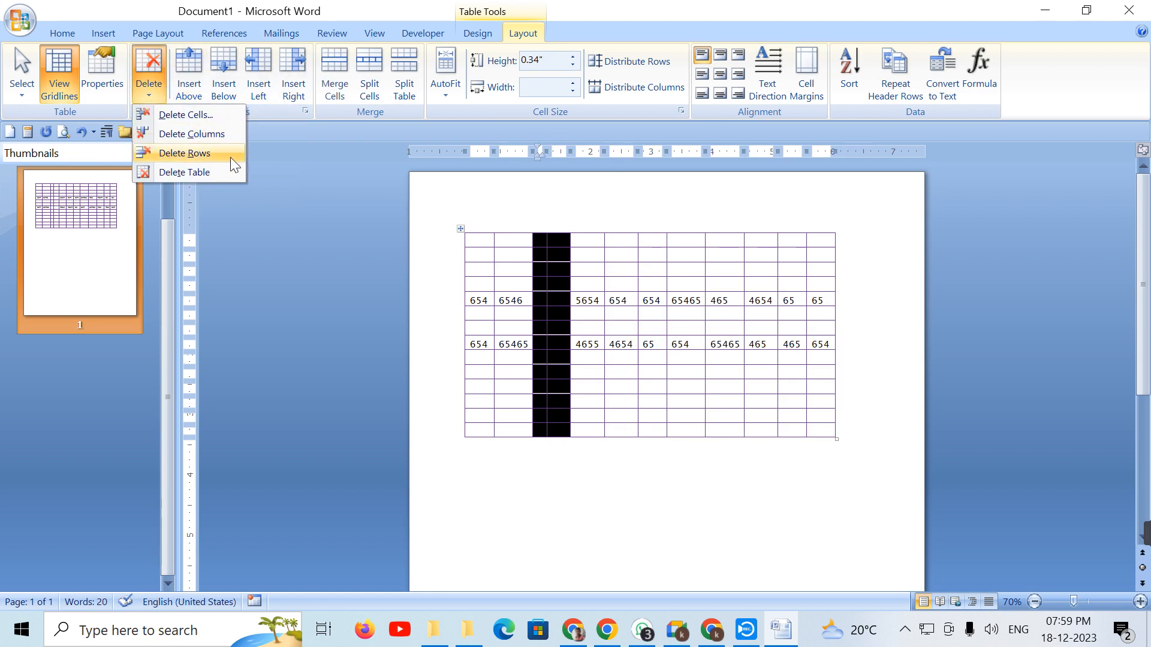
click(233, 132)
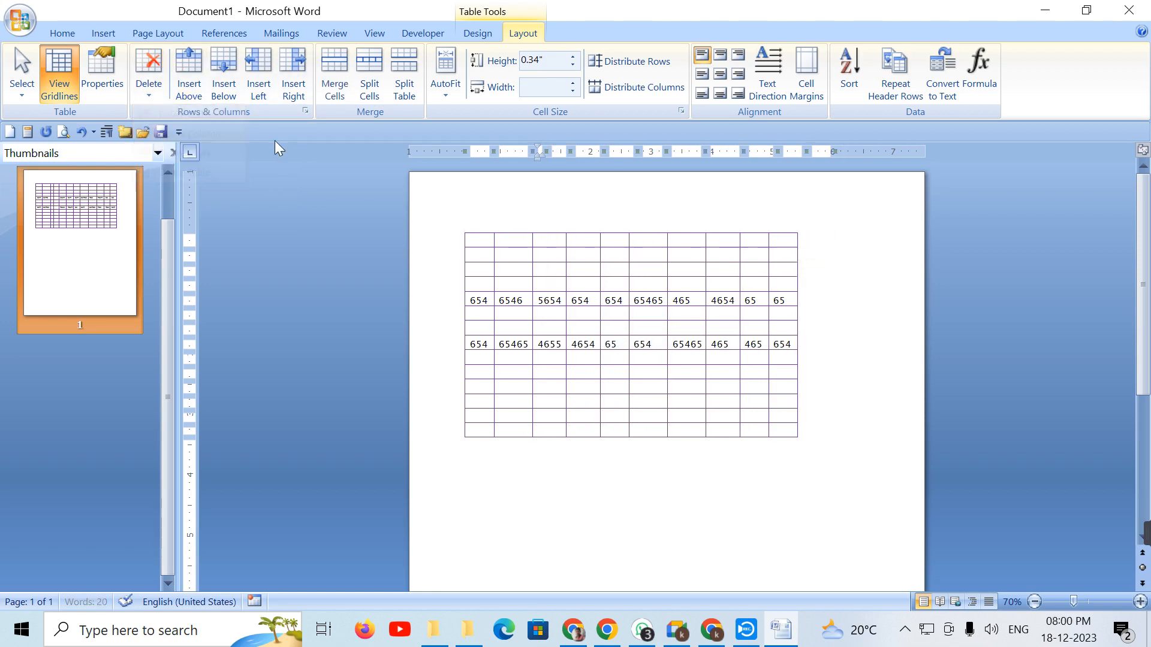
click(824, 441)
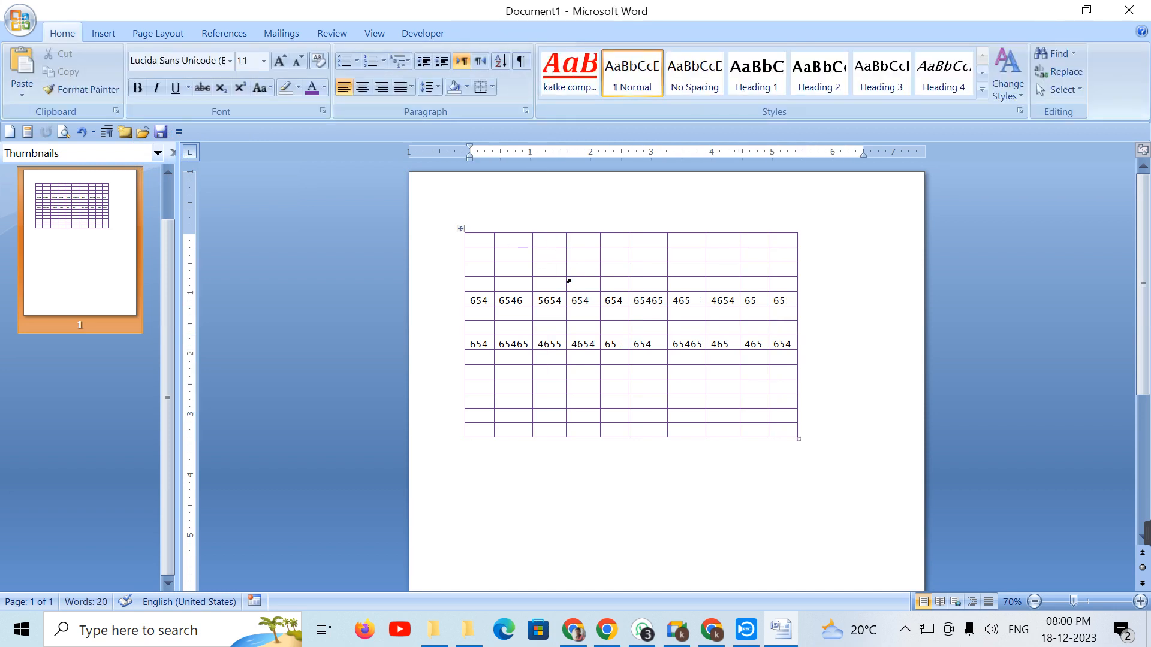
Step: Merge the block of cells spanning the first number row into one cell, stacking its numbers
click(586, 285)
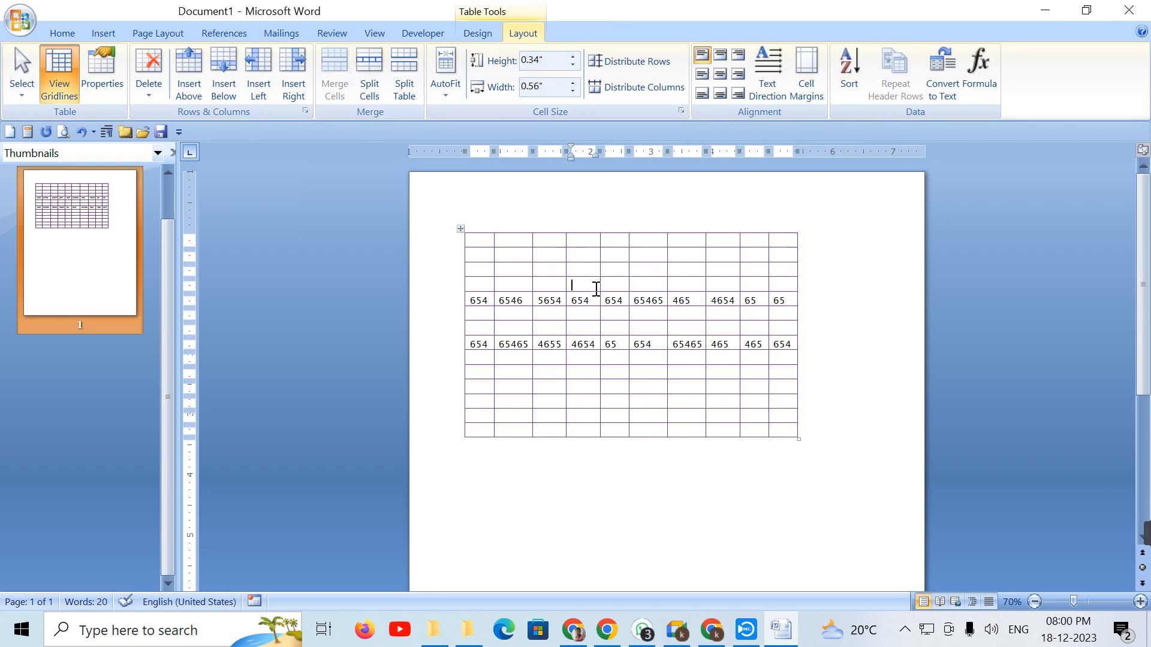
drag(522, 270, 732, 320)
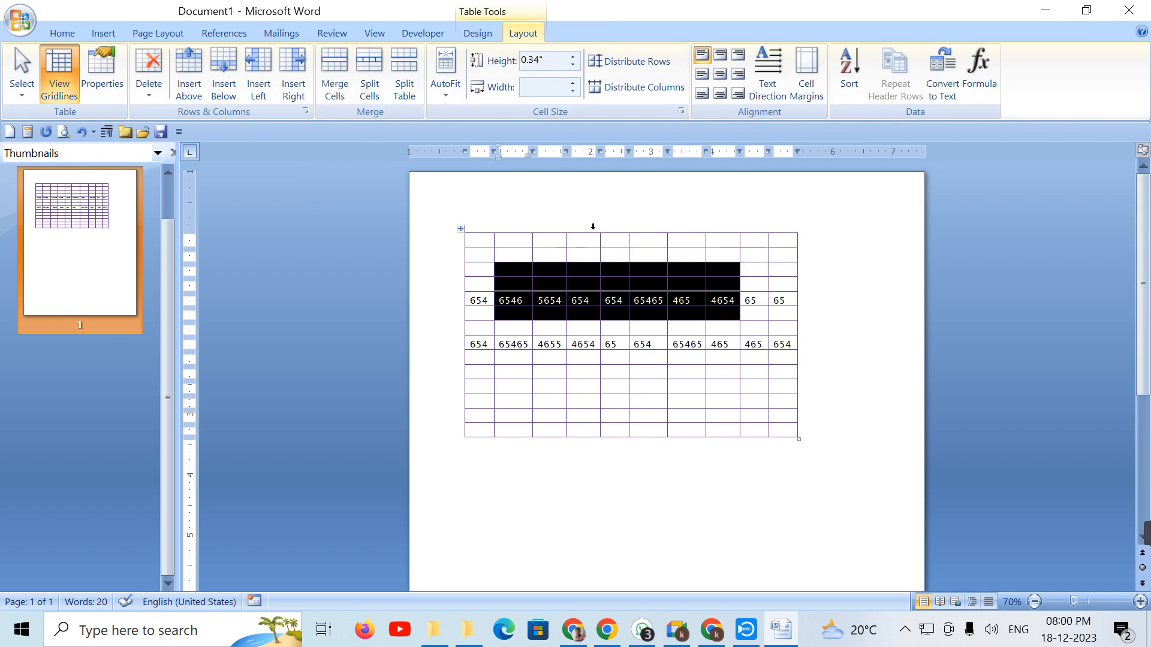
click(342, 84)
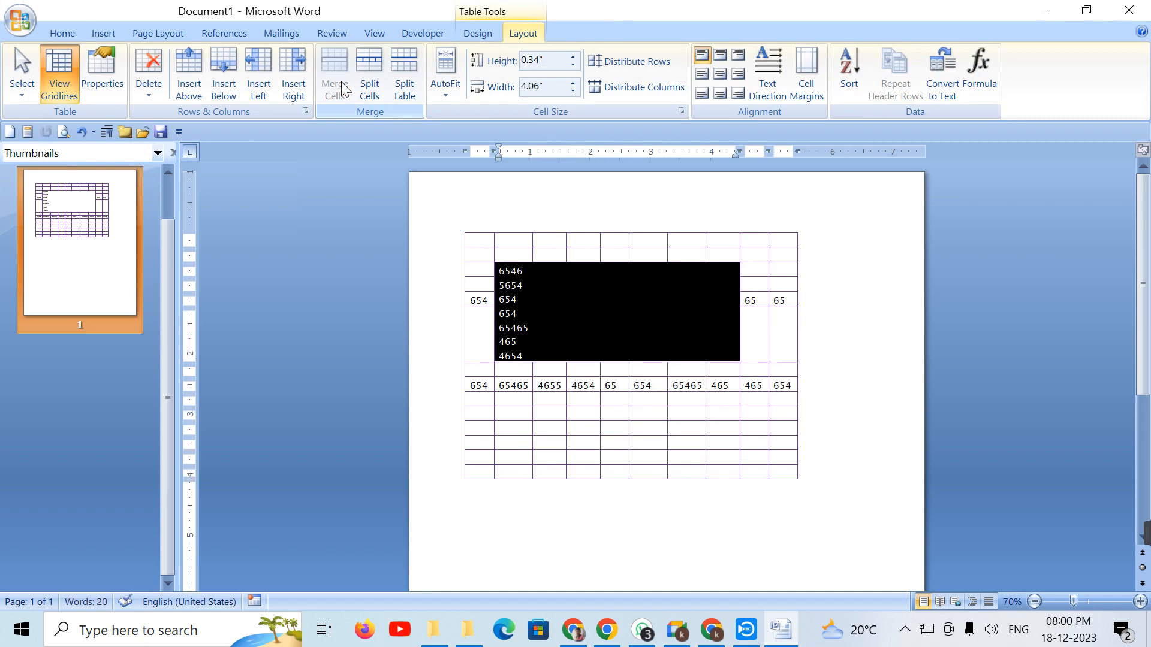
click(618, 311)
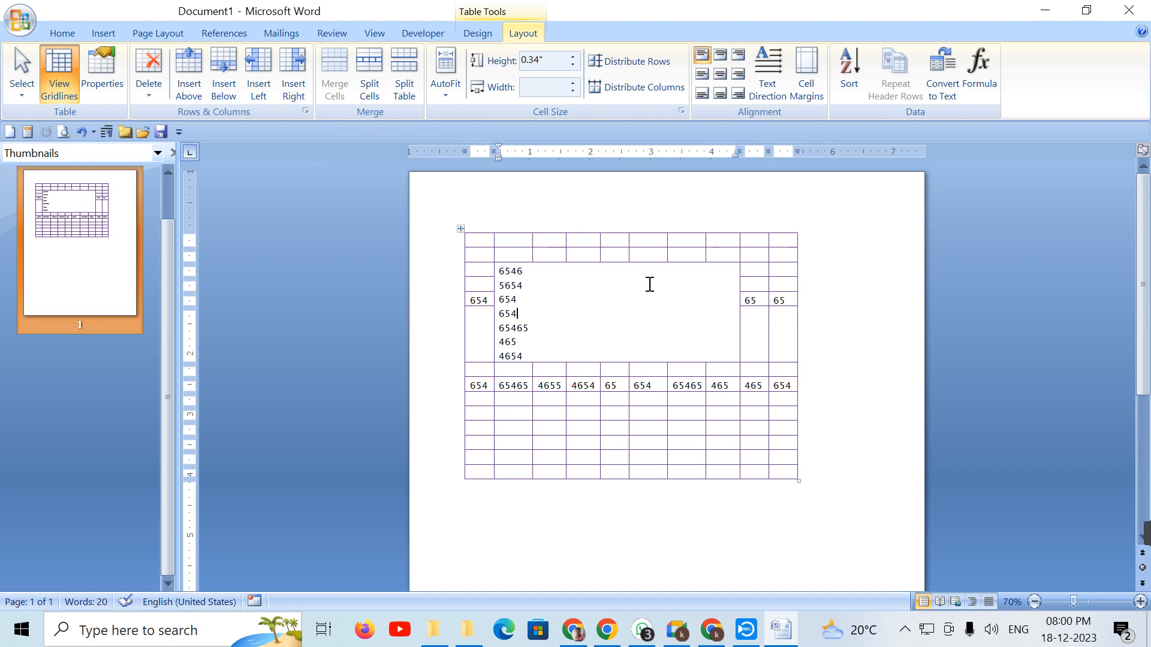
drag(500, 268, 533, 358)
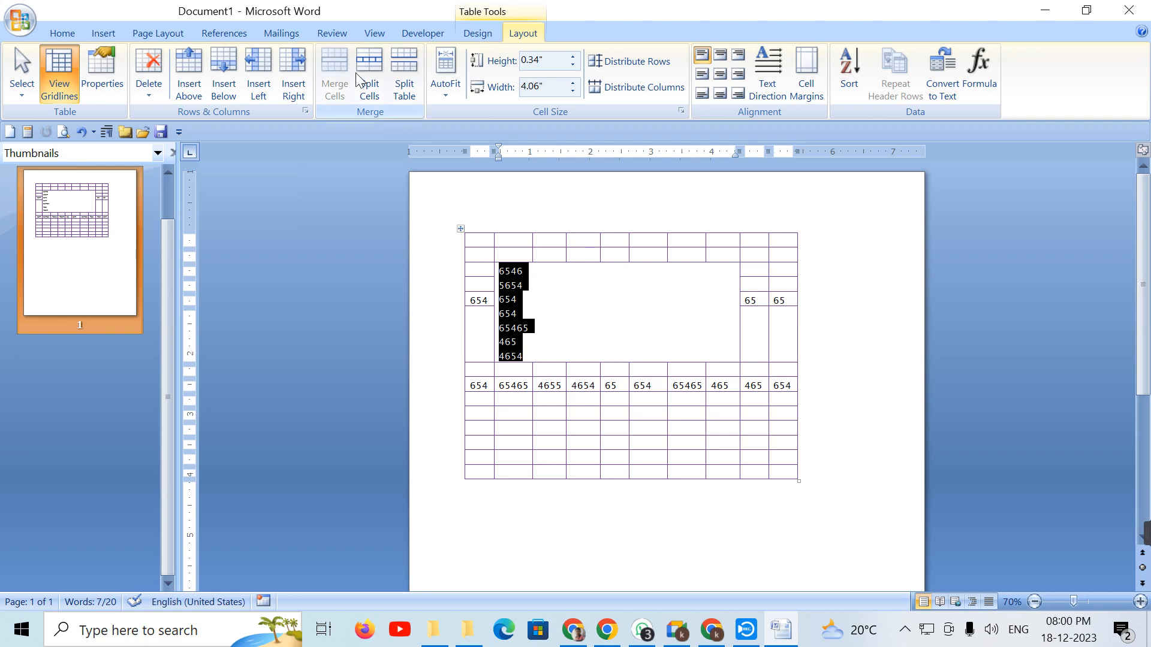
Step: Merge the block of empty cells below the number row into one large cell
drag(566, 411, 714, 456)
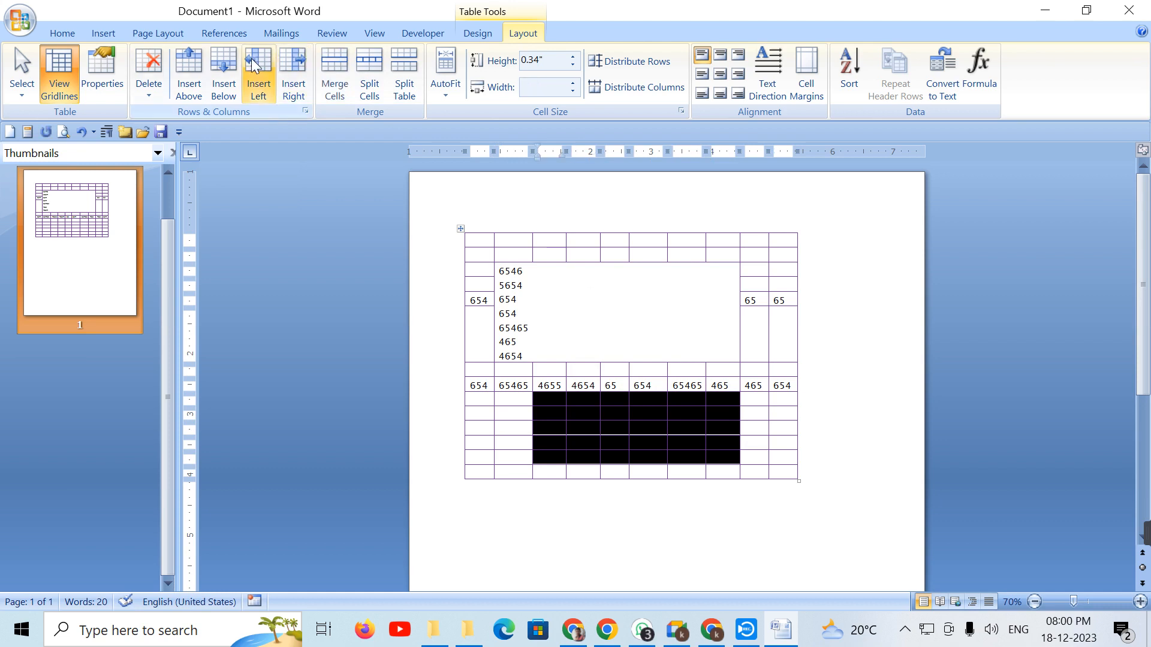
click(333, 67)
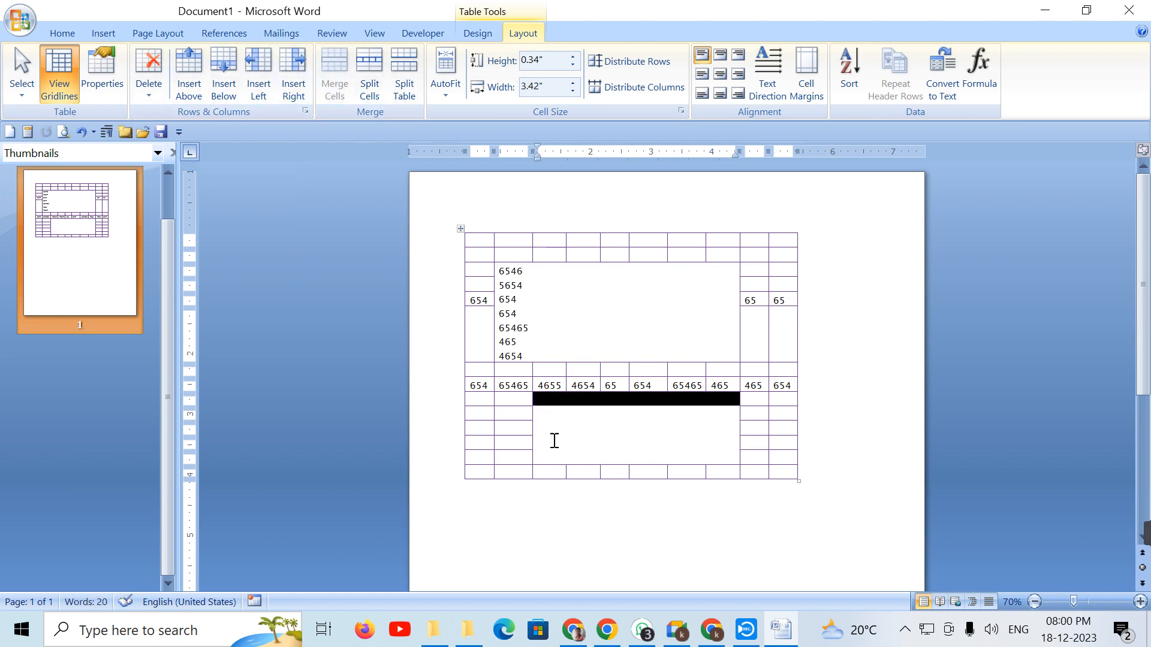
click(618, 441)
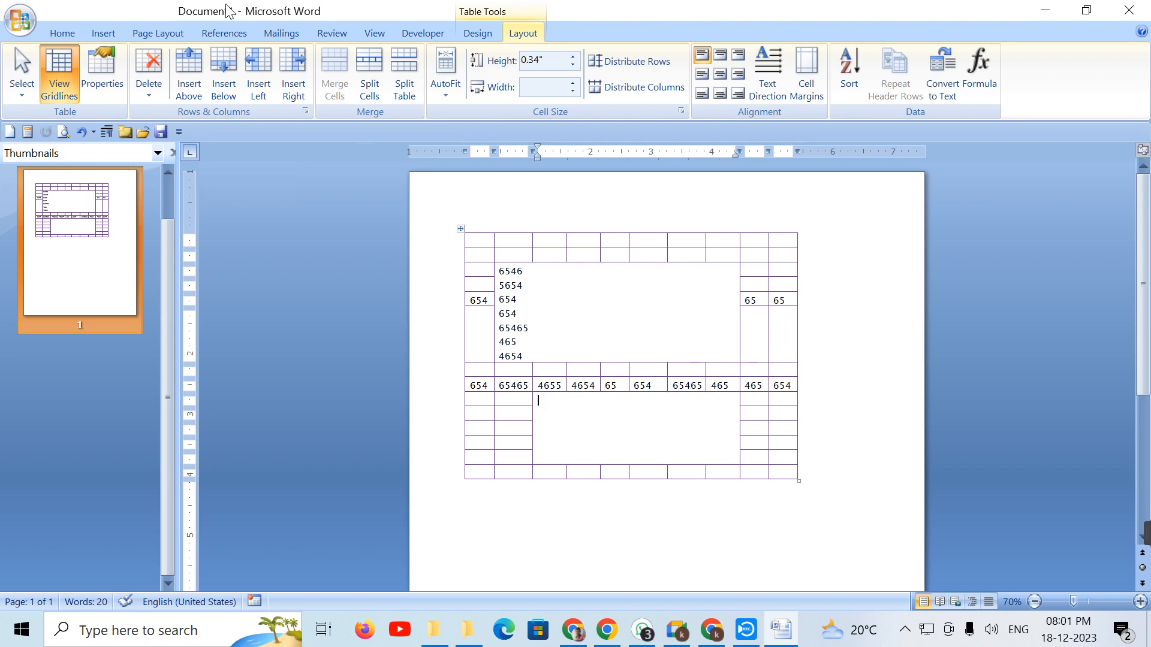
Step: Split the lower merged cell back into 6 columns by 5 rows
click(368, 67)
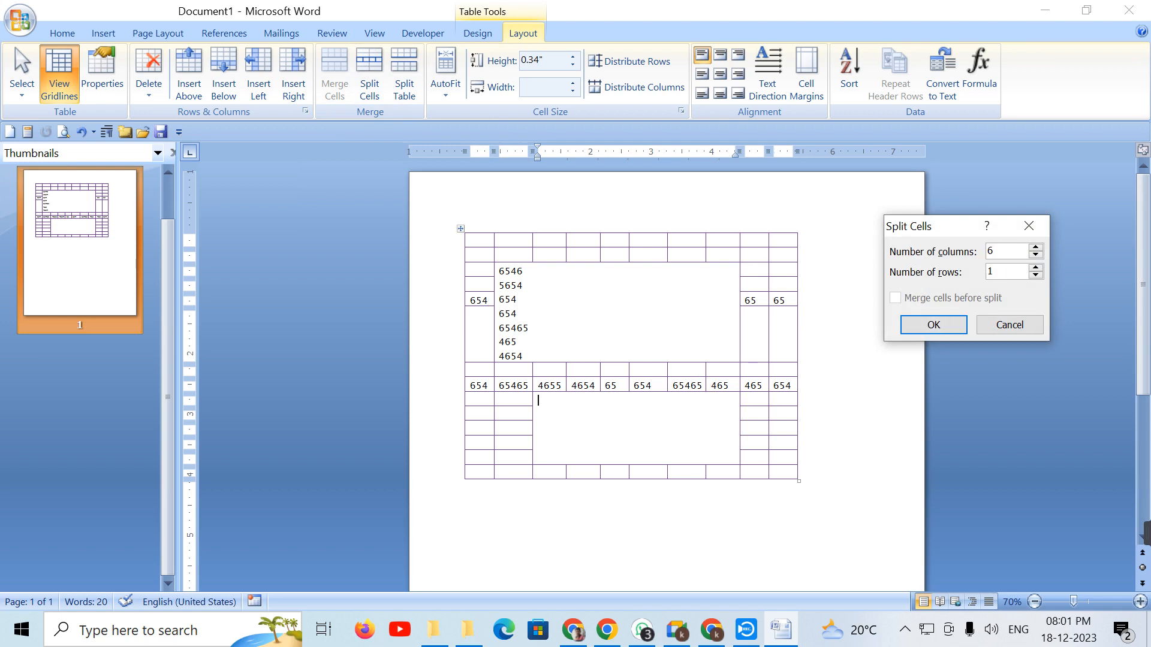
click(1035, 267)
click(1035, 267)
click(1035, 268)
click(1035, 267)
click(945, 322)
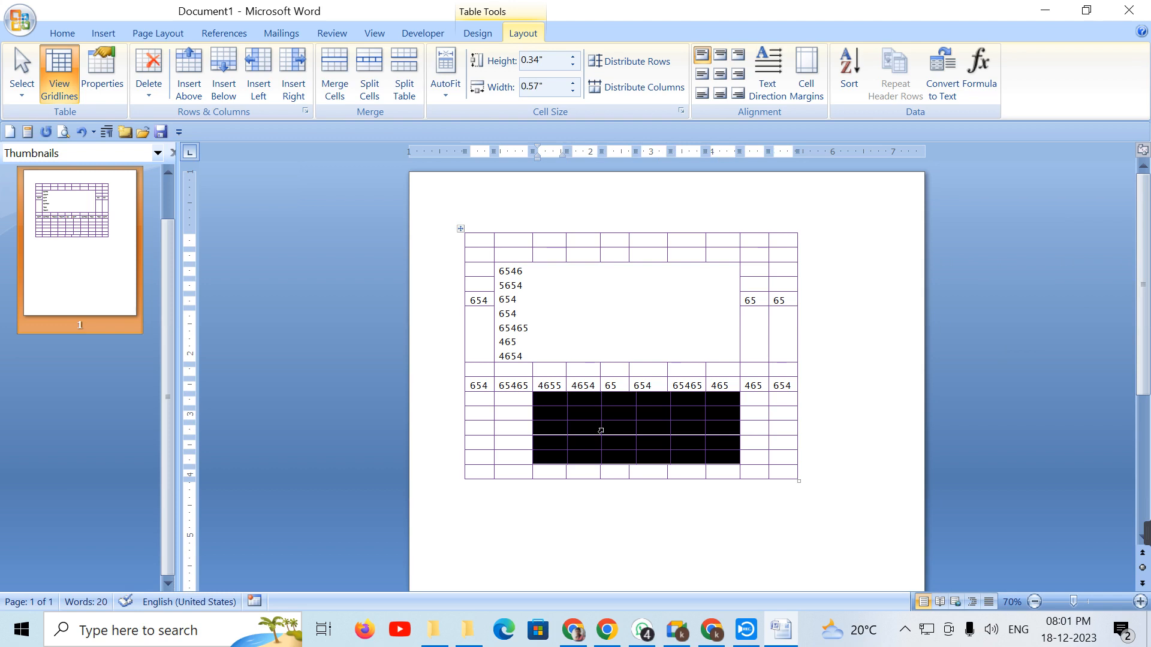
click(783, 455)
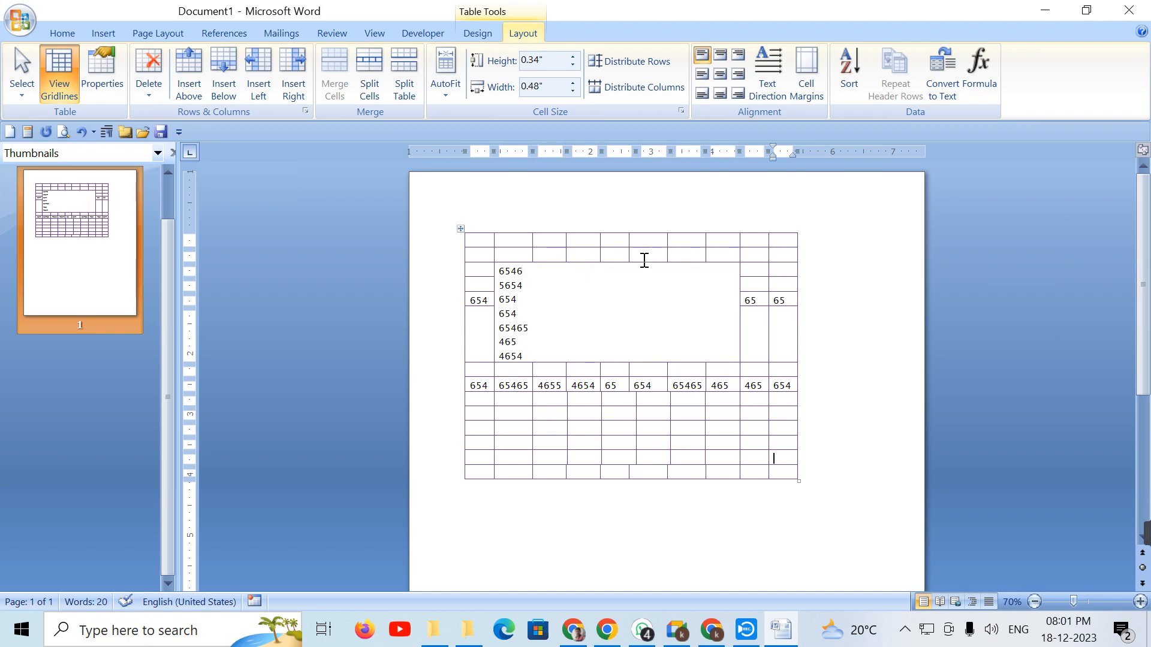
Step: Split the merged numbers cell into seven columns so its numbers sit side by side
click(363, 67)
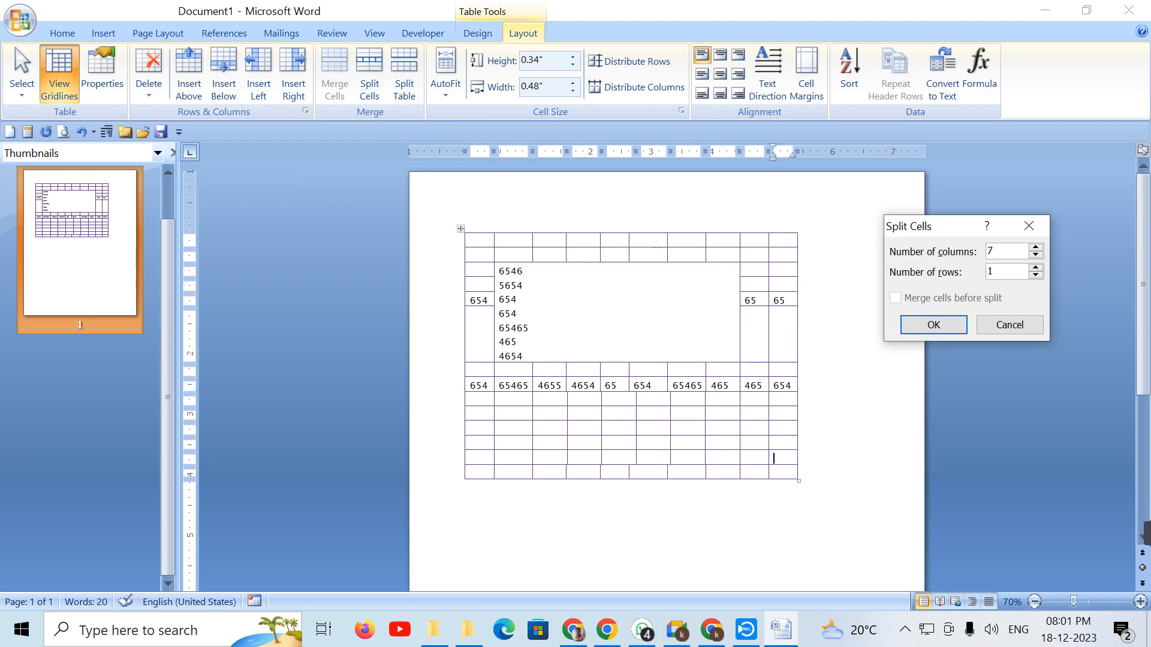
click(1035, 268)
key(BackSpace)
click(1029, 225)
click(522, 340)
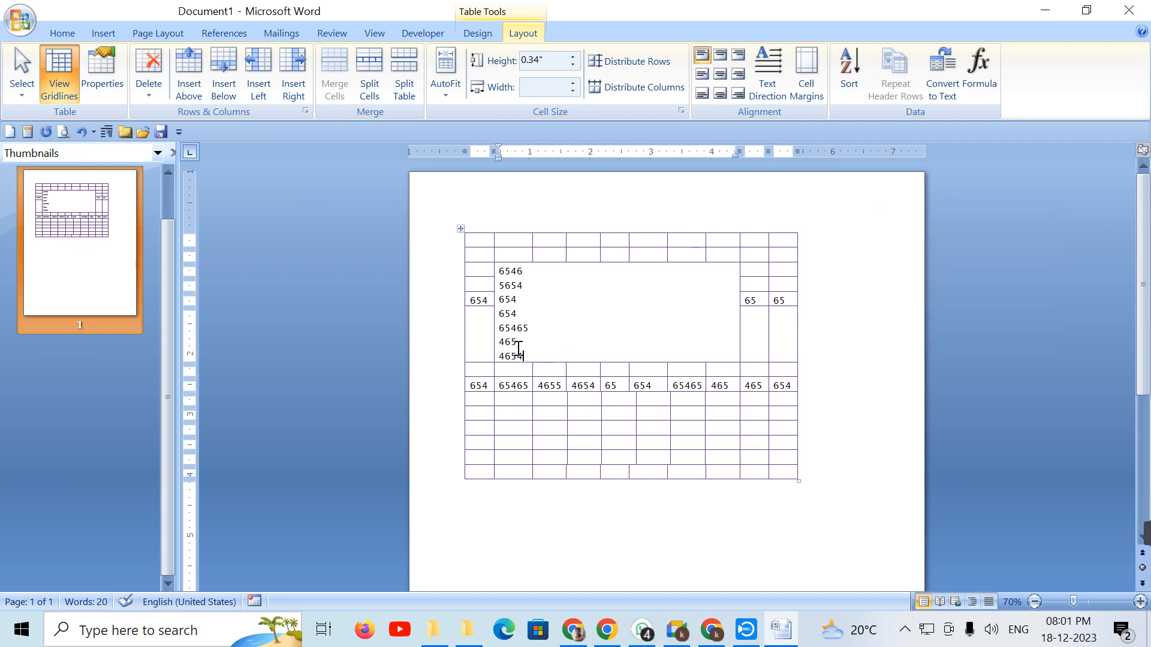
click(498, 277)
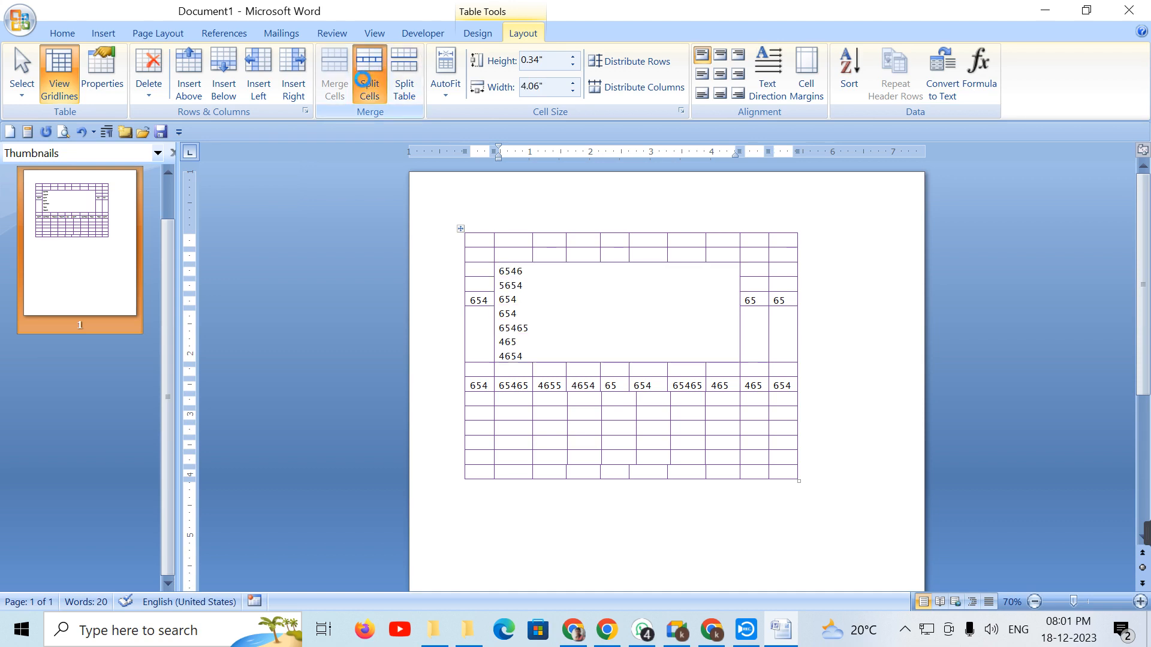
click(370, 72)
click(1035, 268)
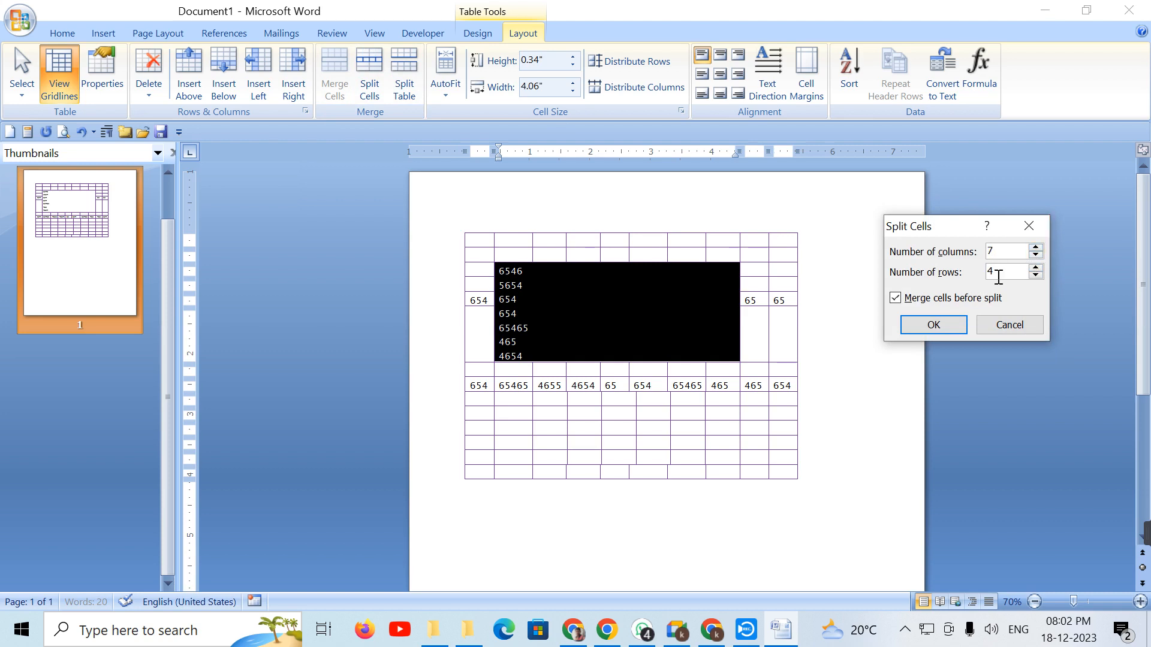
click(923, 333)
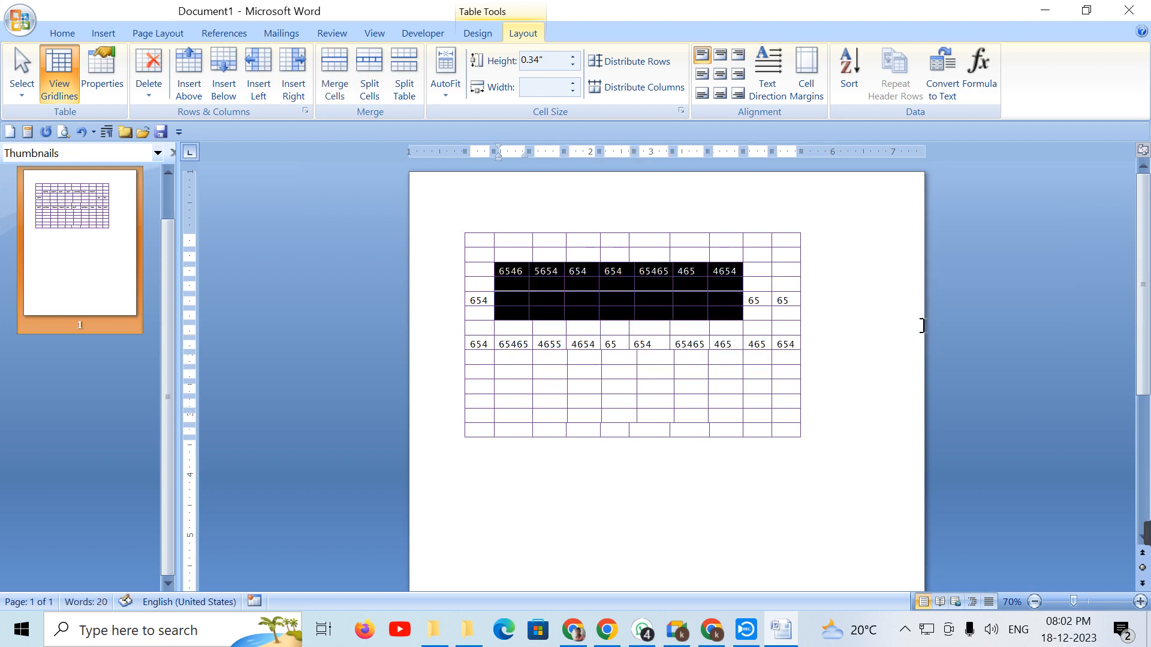
click(758, 421)
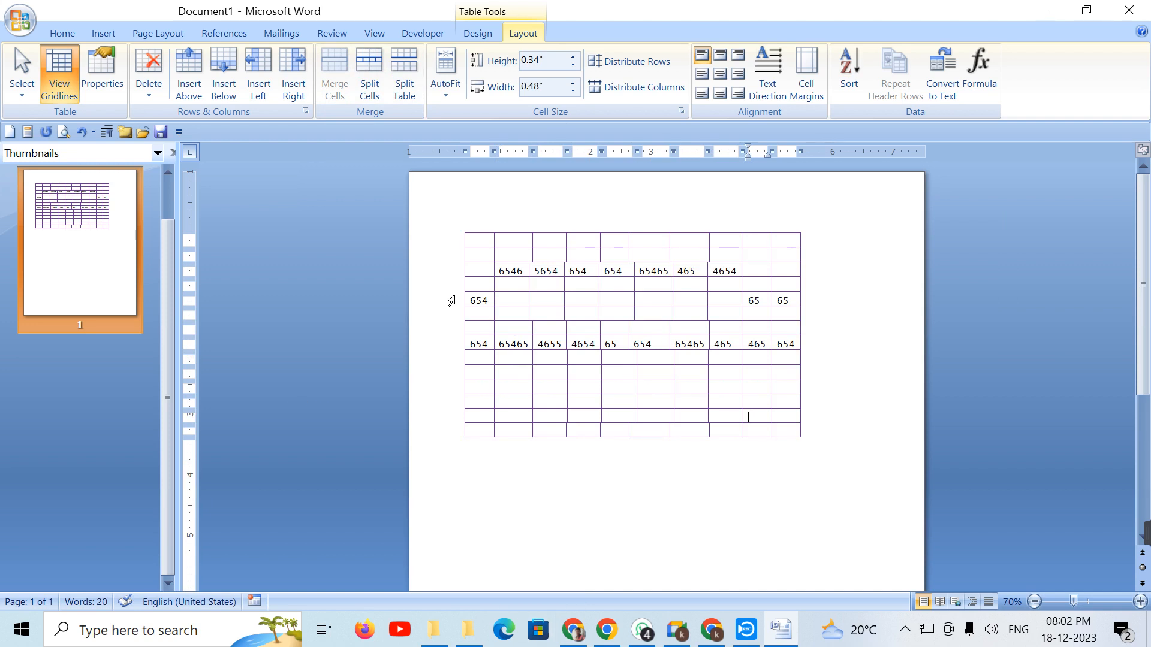
Step: Split the table above the 6546 row and again below the 654 … 65 65 row
click(519, 269)
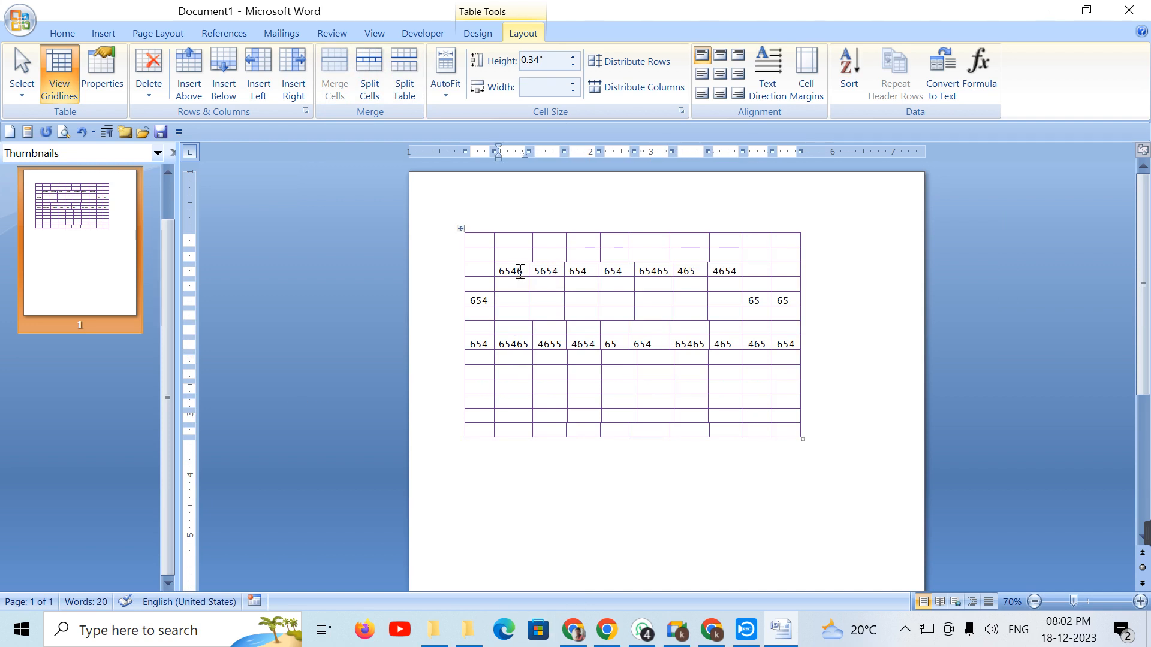
click(405, 66)
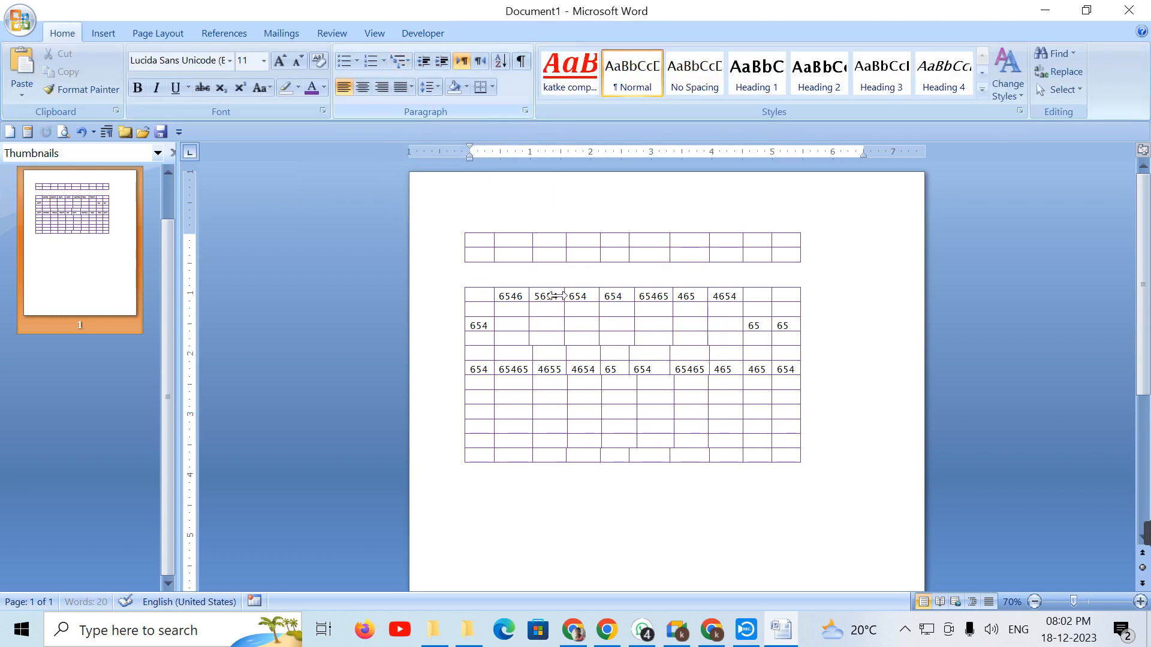
click(521, 339)
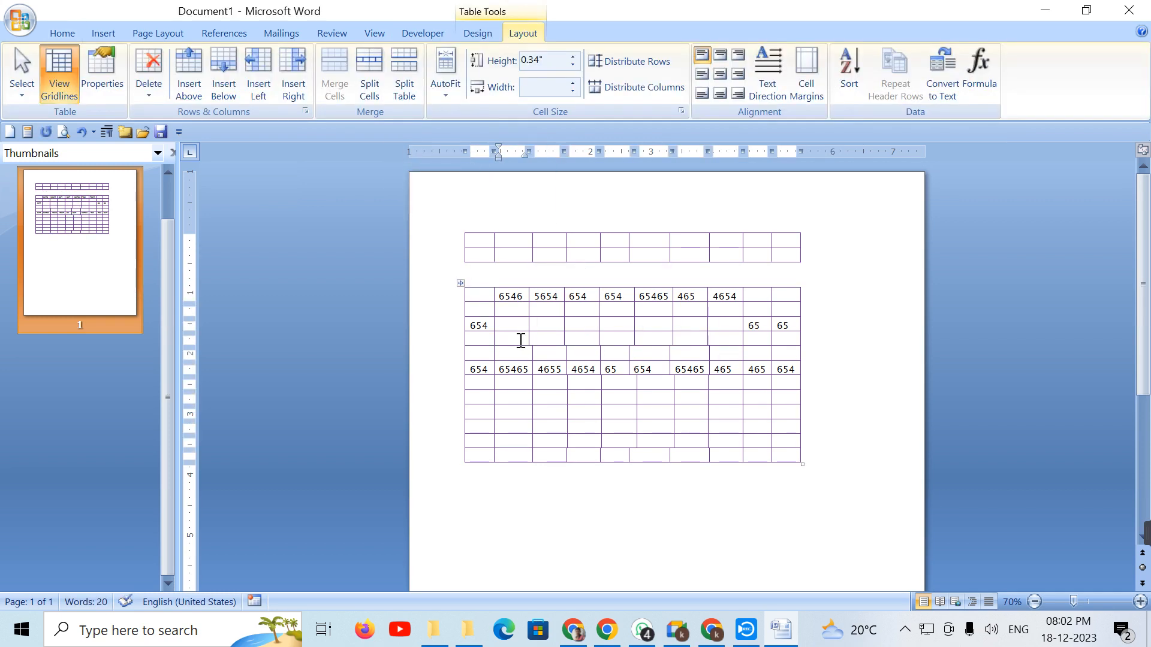
drag(493, 340, 781, 348)
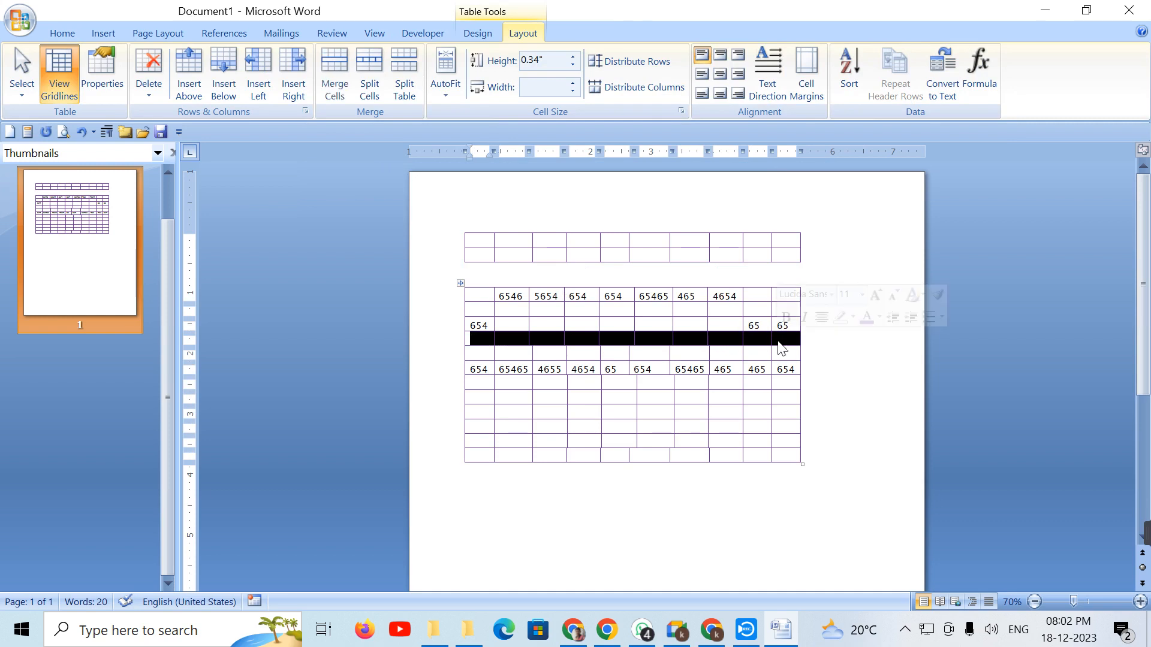
click(517, 342)
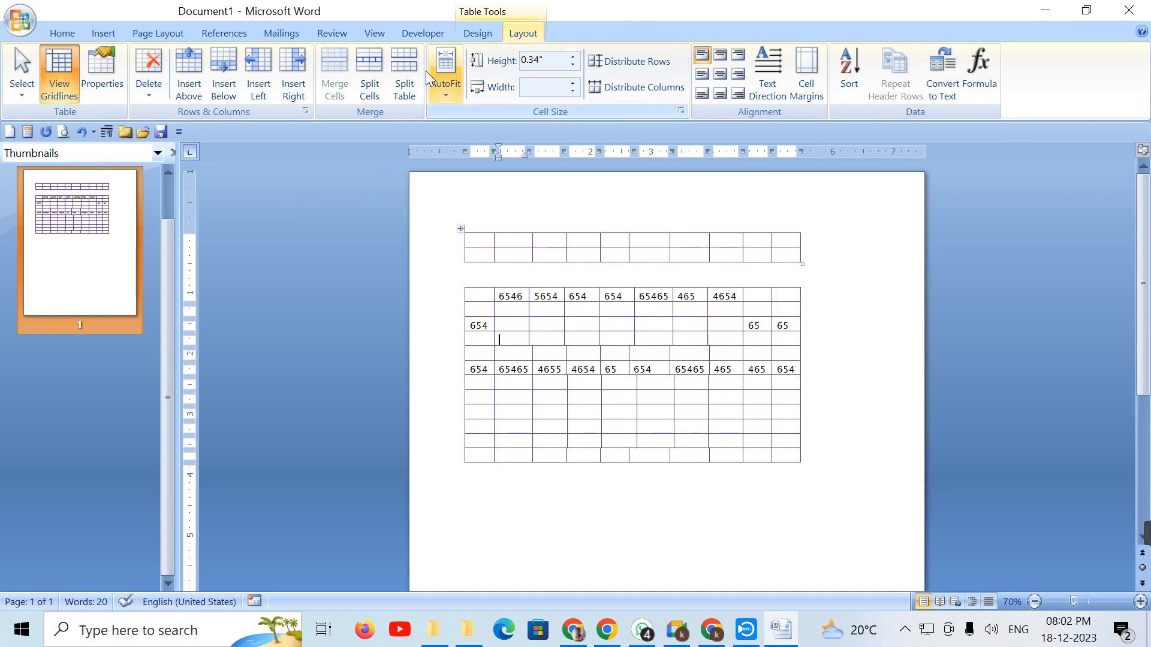
click(398, 74)
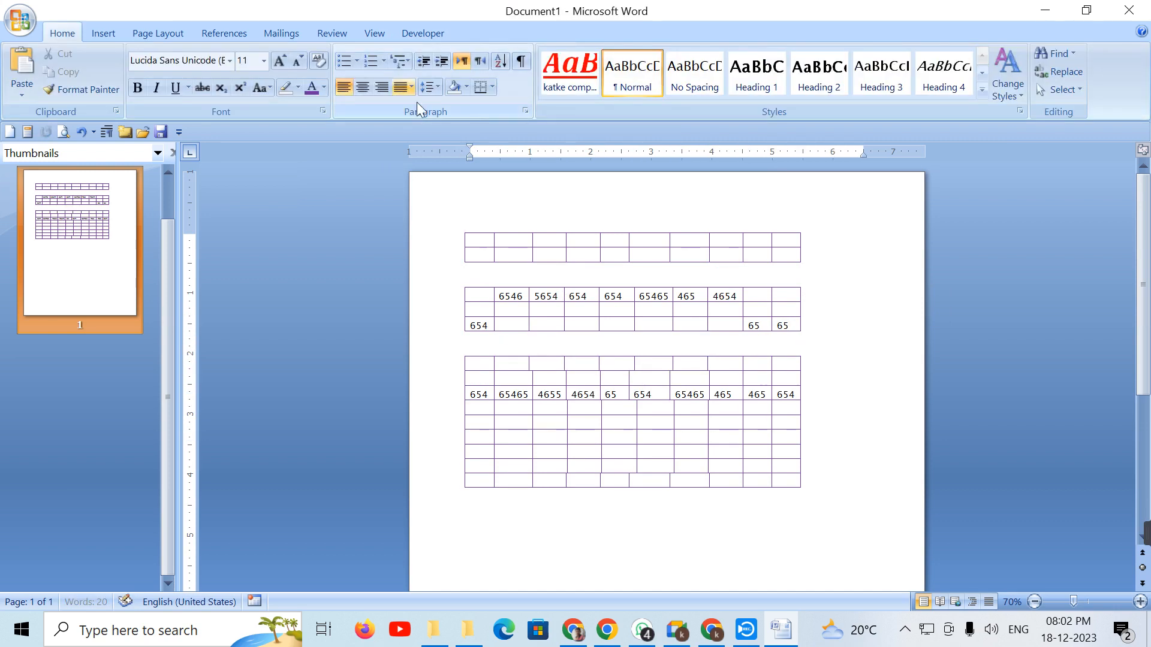
Step: Split the lower tables twice more, then undo the splits with Ctrl+Z
click(509, 409)
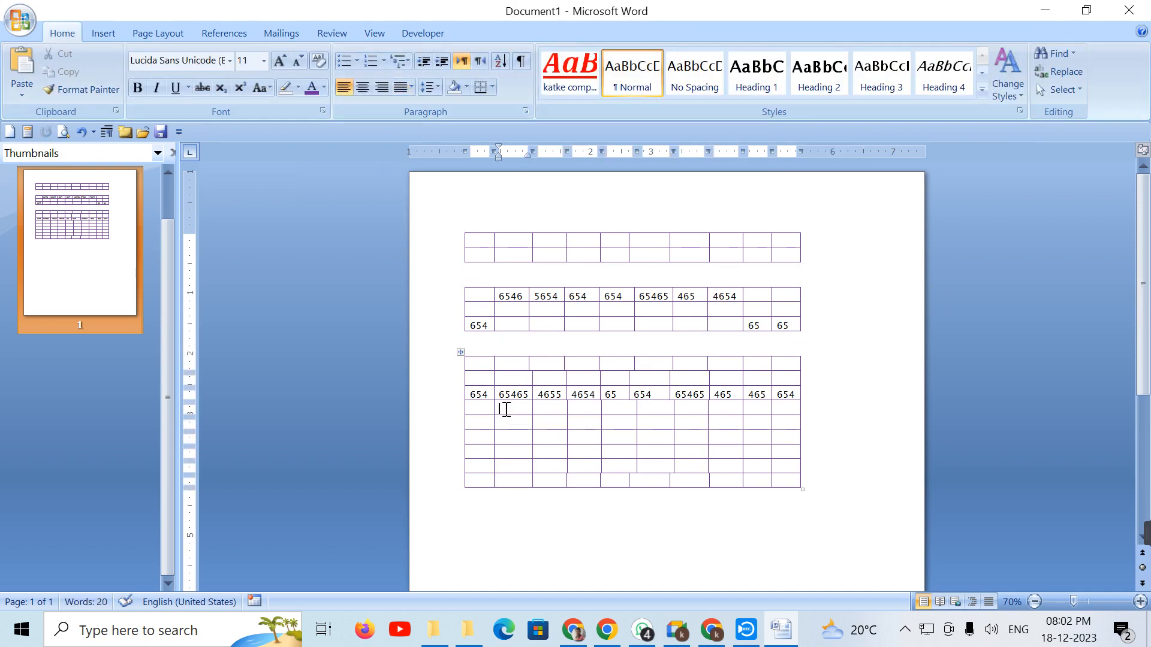
click(523, 33)
click(398, 88)
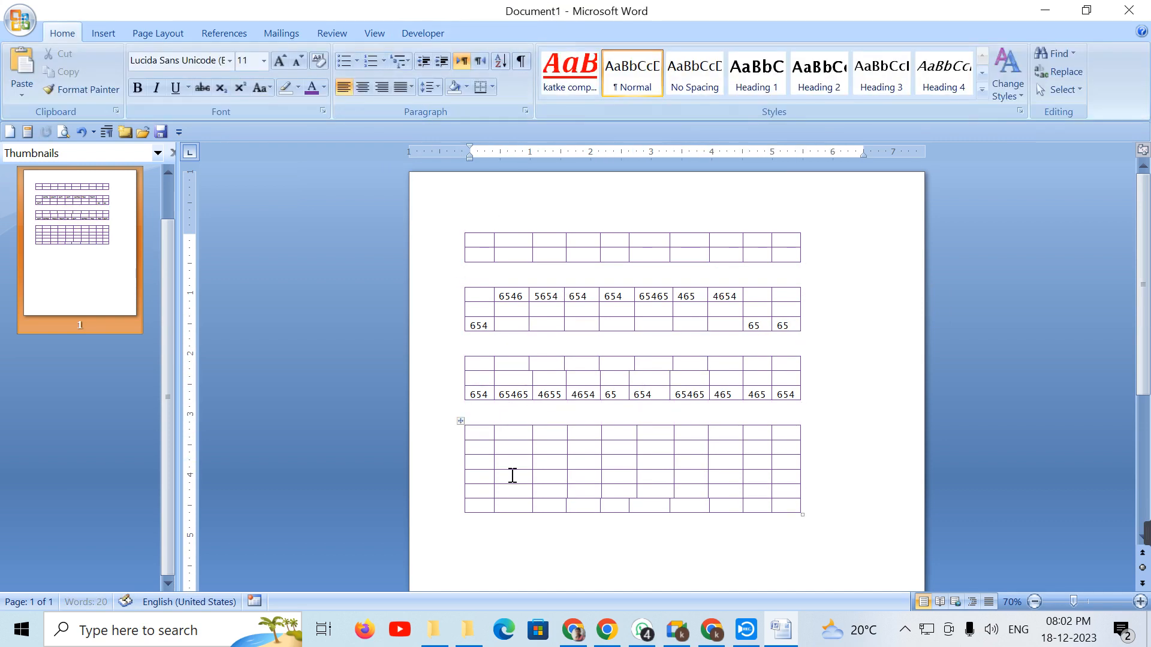
click(514, 461)
click(400, 89)
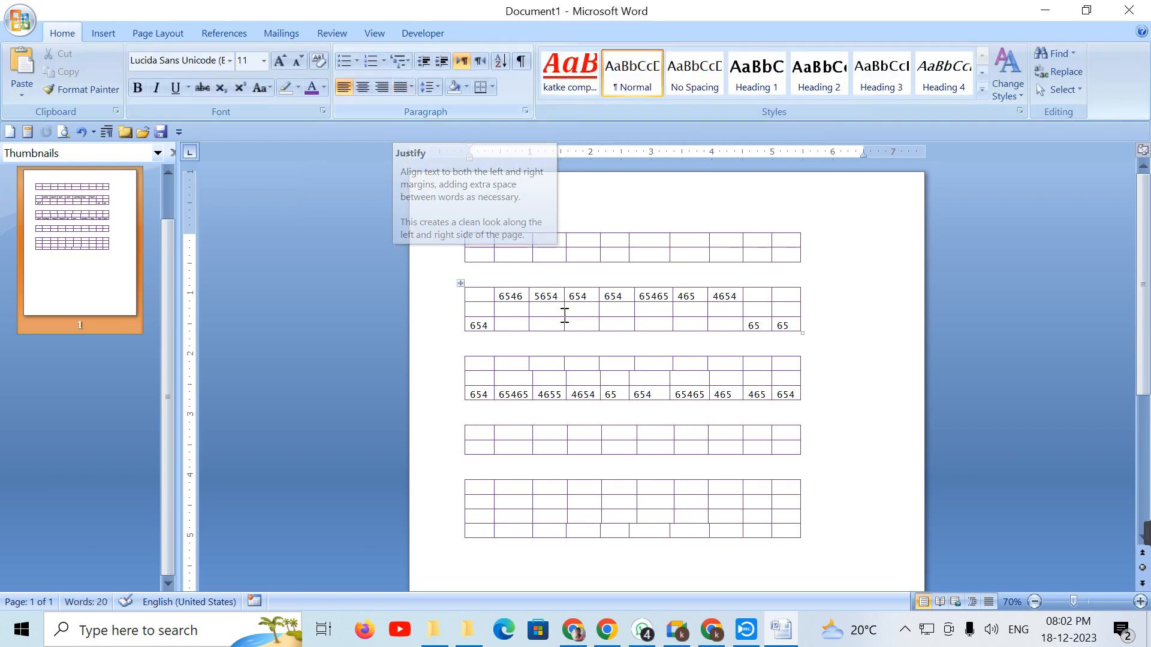
key(ctrl+z)
key(ctrl+z)
key(ctrl+z)
key(ctrl+z)
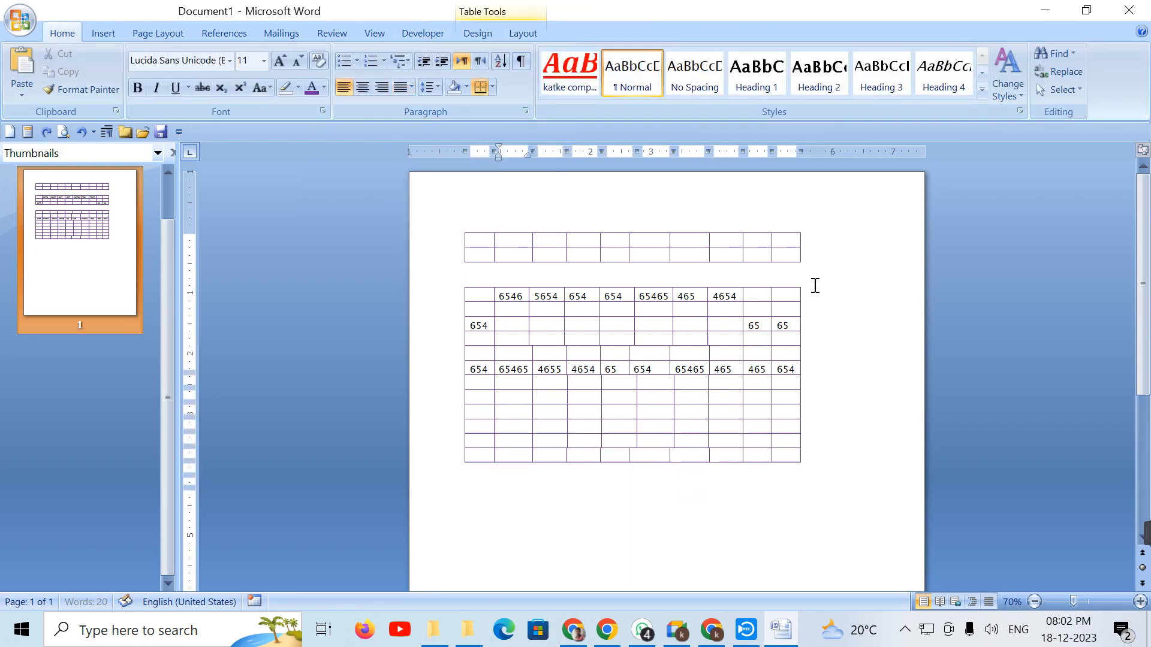
Step: Select the whole table and AutoFit its columns to their contents
click(520, 35)
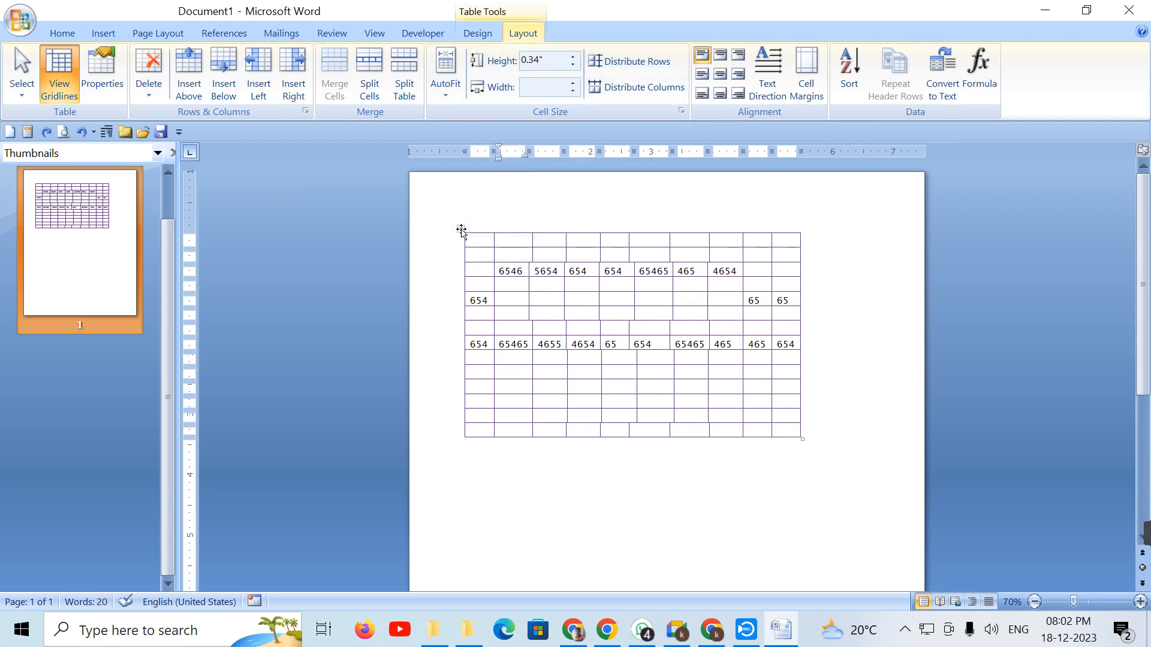
click(461, 231)
click(448, 102)
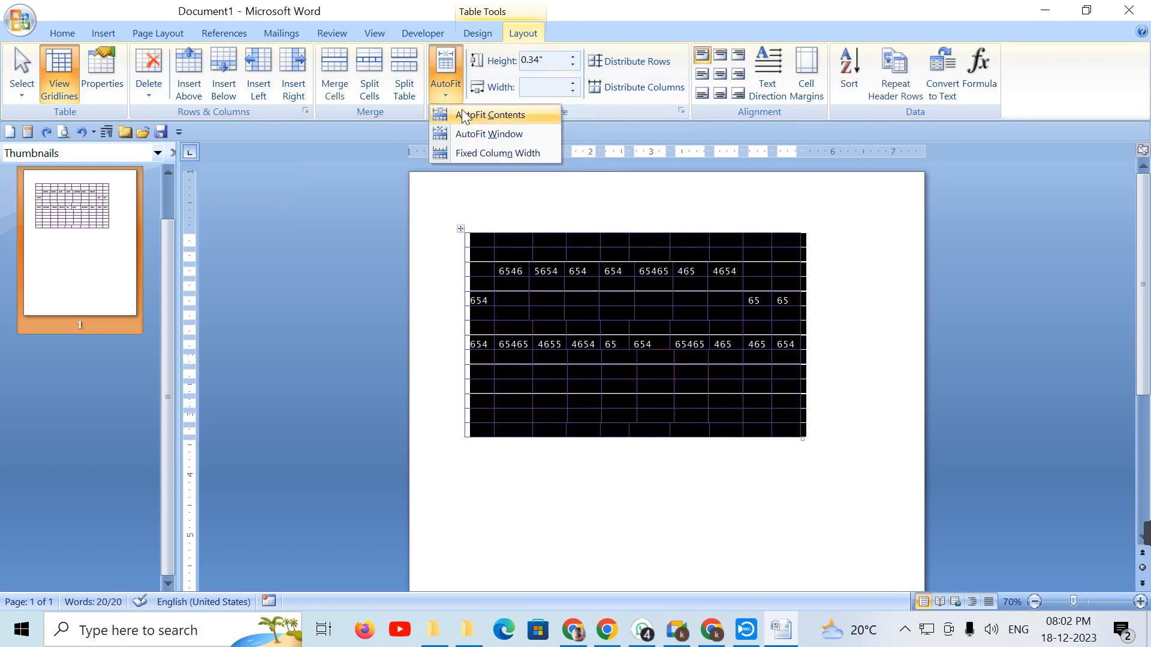
click(520, 114)
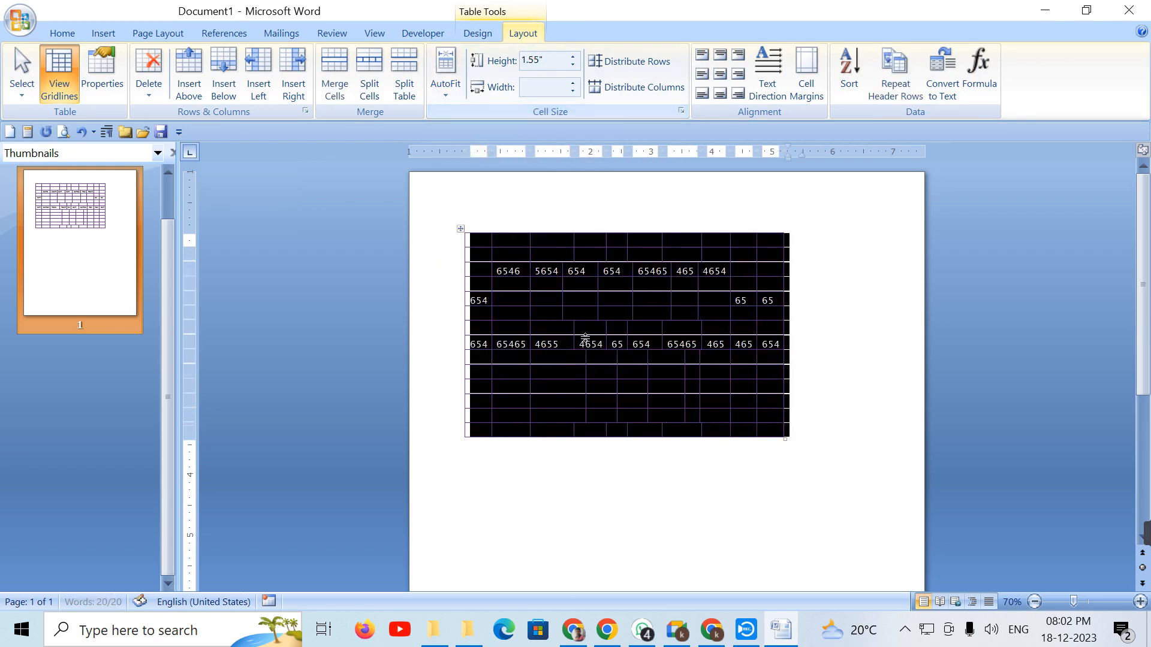
Step: Fill two more rows with numbers like 6546, 565465, 4654 and 65465, then reselect the table
click(551, 308)
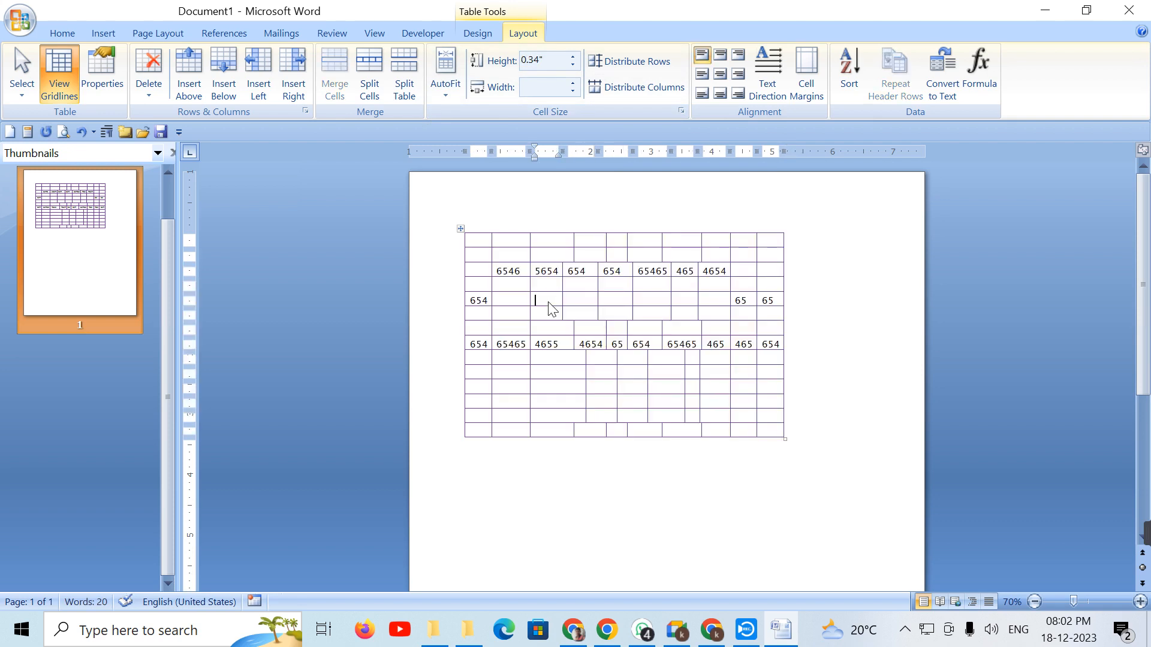
text(6546)
key(Tab)
text(565465)
key(Tab)
text(465)
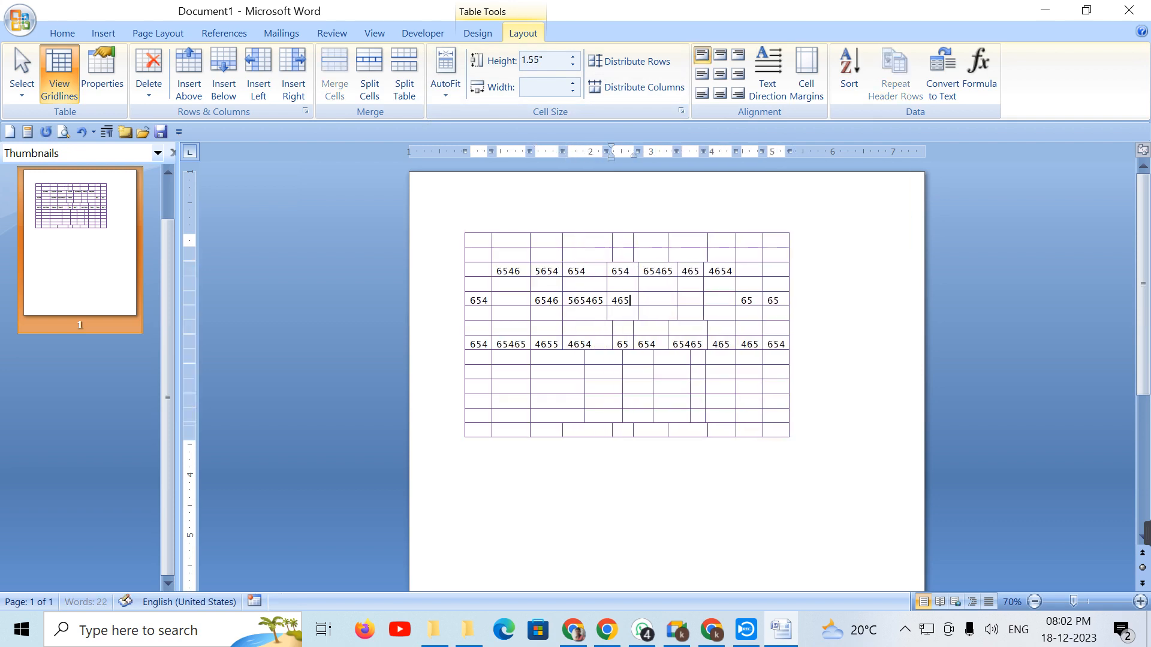
text(465)
key(Tab)
text(65565)
key(Tab)
text(65465)
key(Tab)
text(6554654)
key(Down)
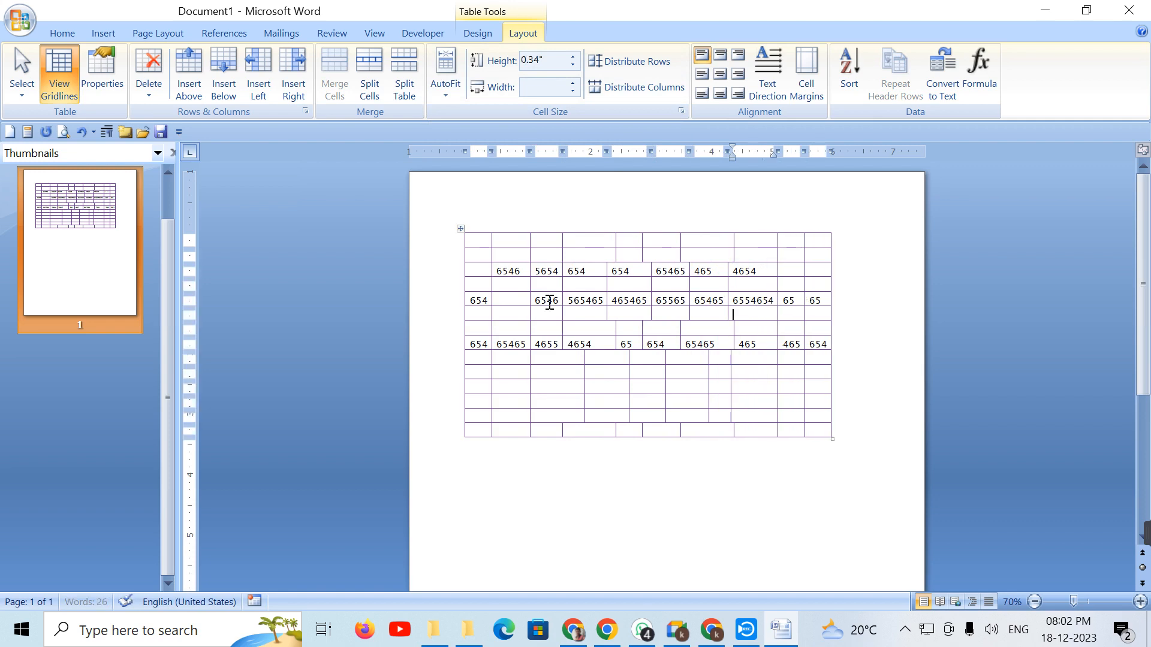
text(4654)
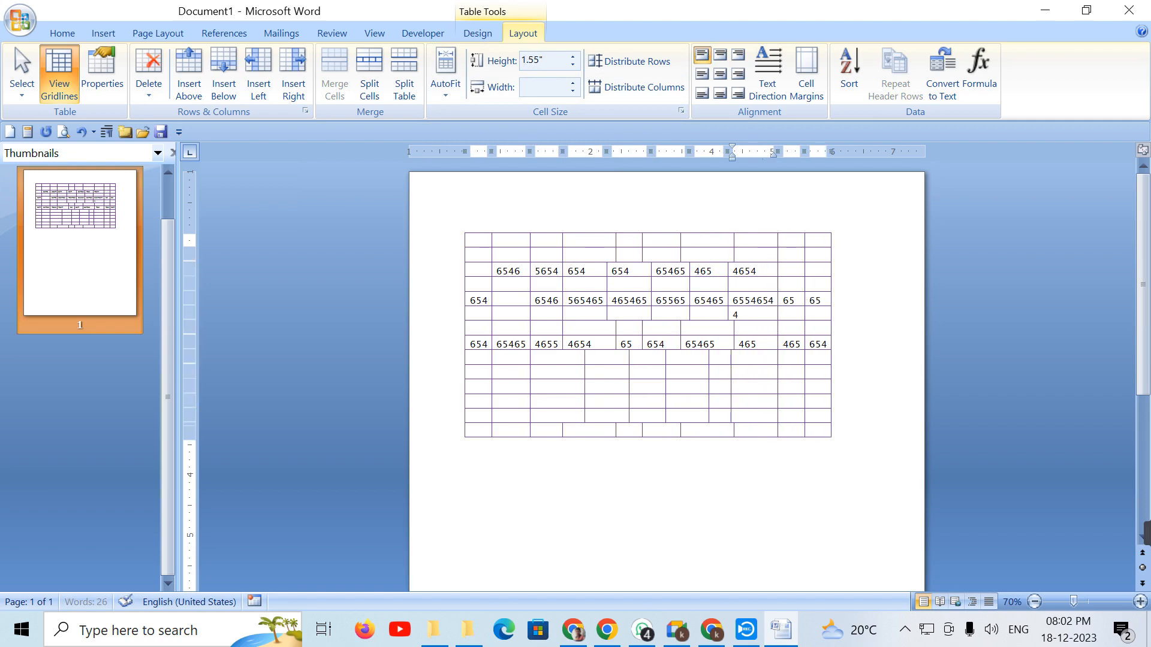
key(Tab)
text(65465465)
key(Tab)
text(4654)
key(Tab)
text(6546	565	4654	654	65465	4654	654	65465)
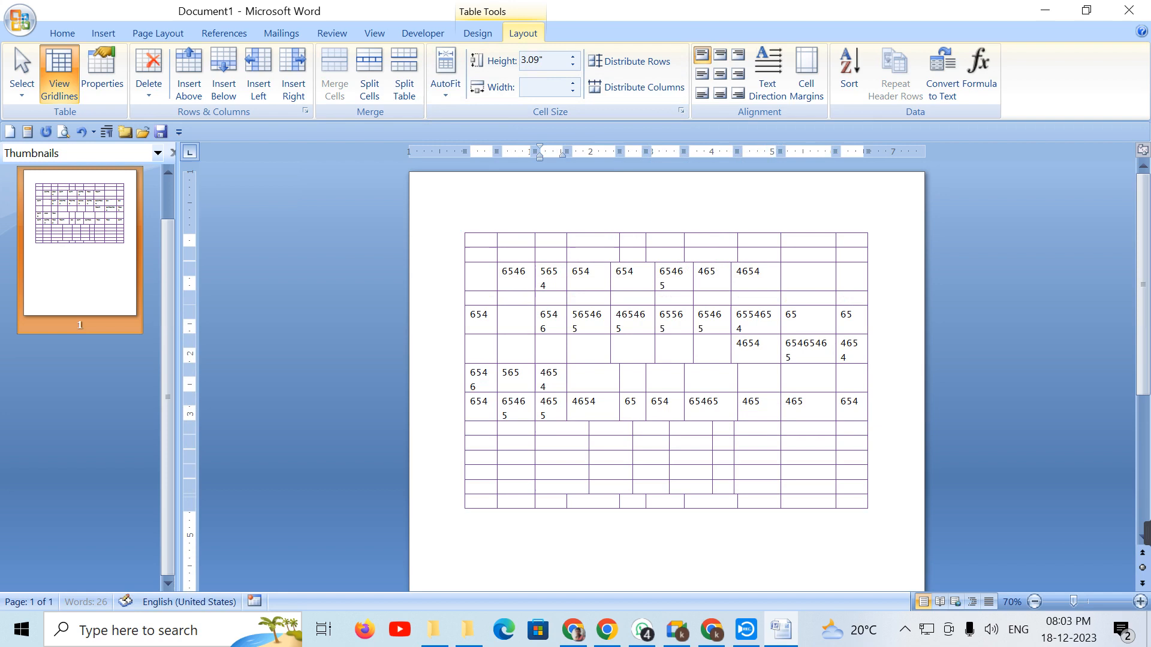
key(Tab)
text(4654	654)
key(Tab)
text(65465)
key(Tab)
text(4654	6546546)
key(Tab)
text(5465	465654)
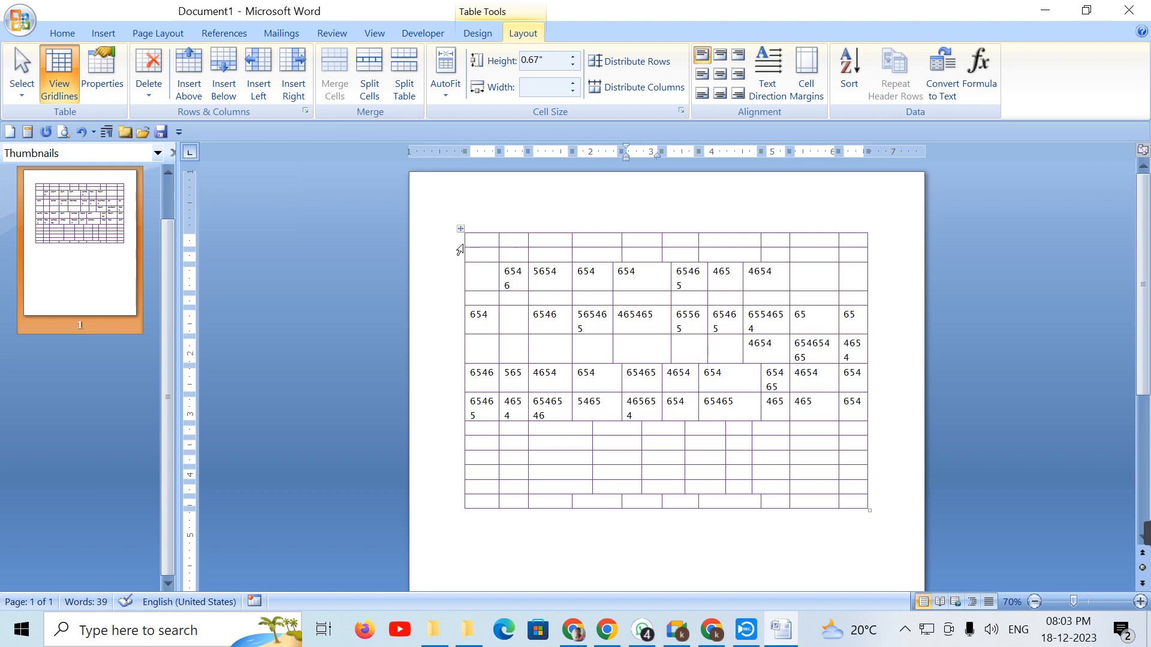
click(460, 228)
click(445, 94)
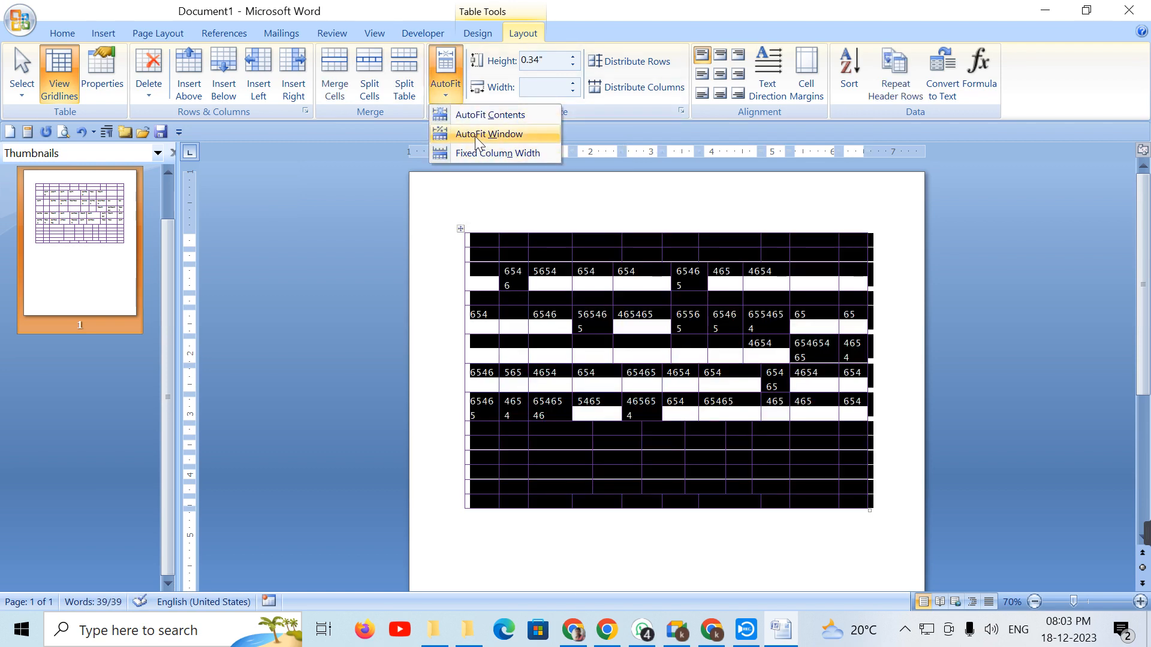
Step: Apply AutoFit Contents, then AutoFit Window so the table spans the full page width
click(475, 134)
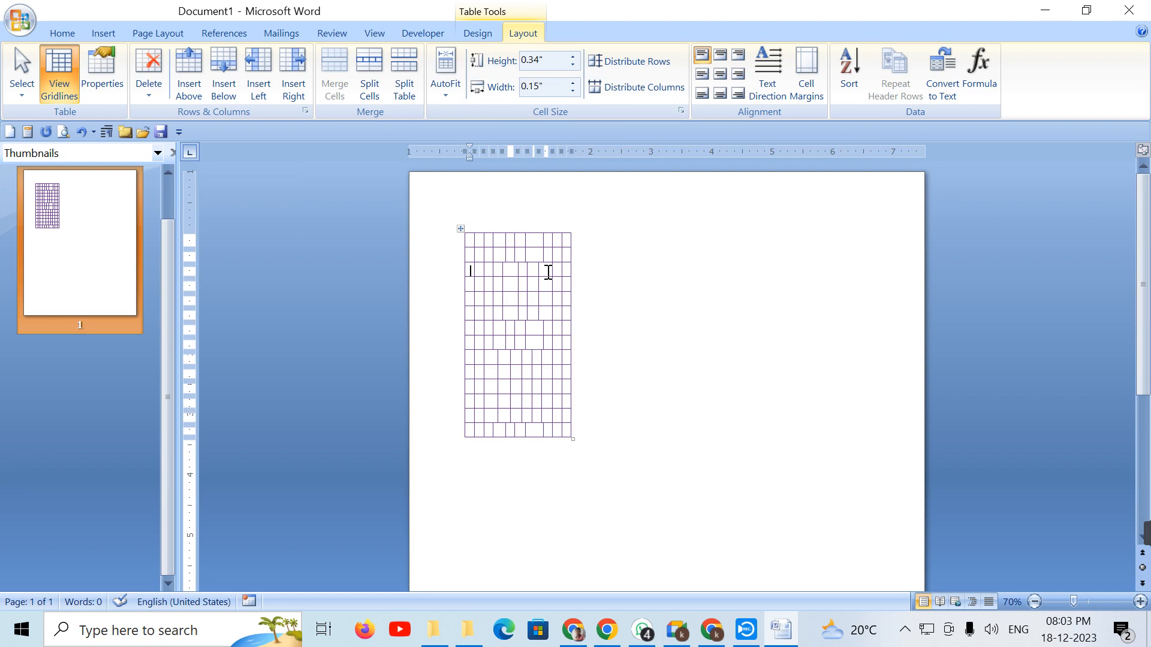
click(458, 100)
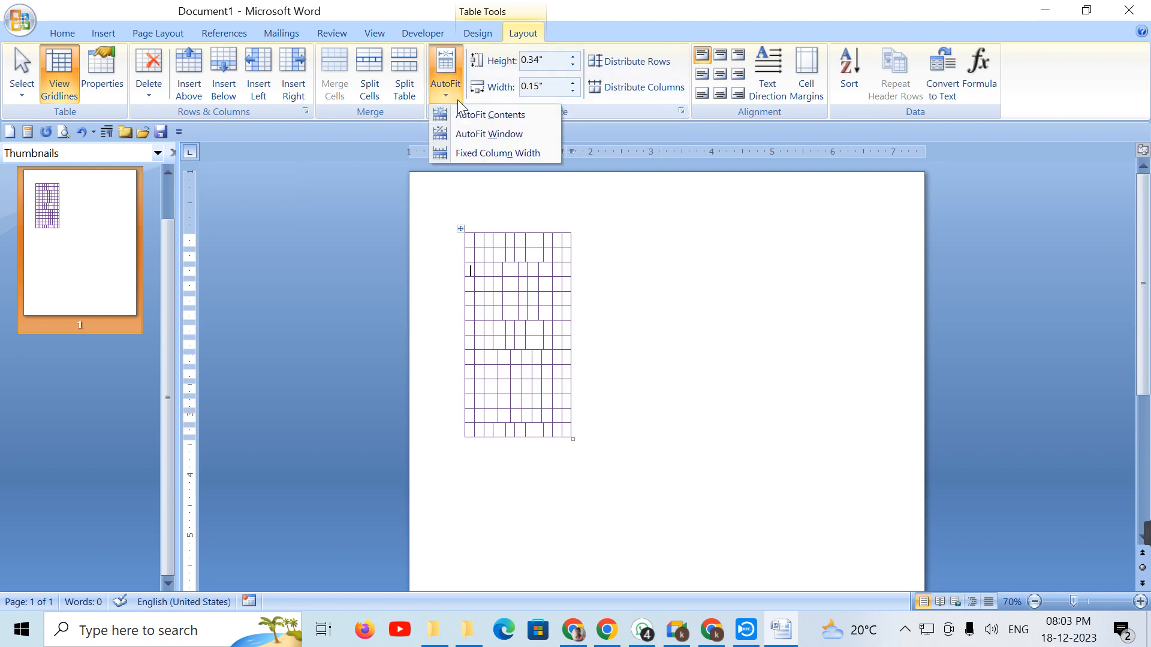
click(776, 264)
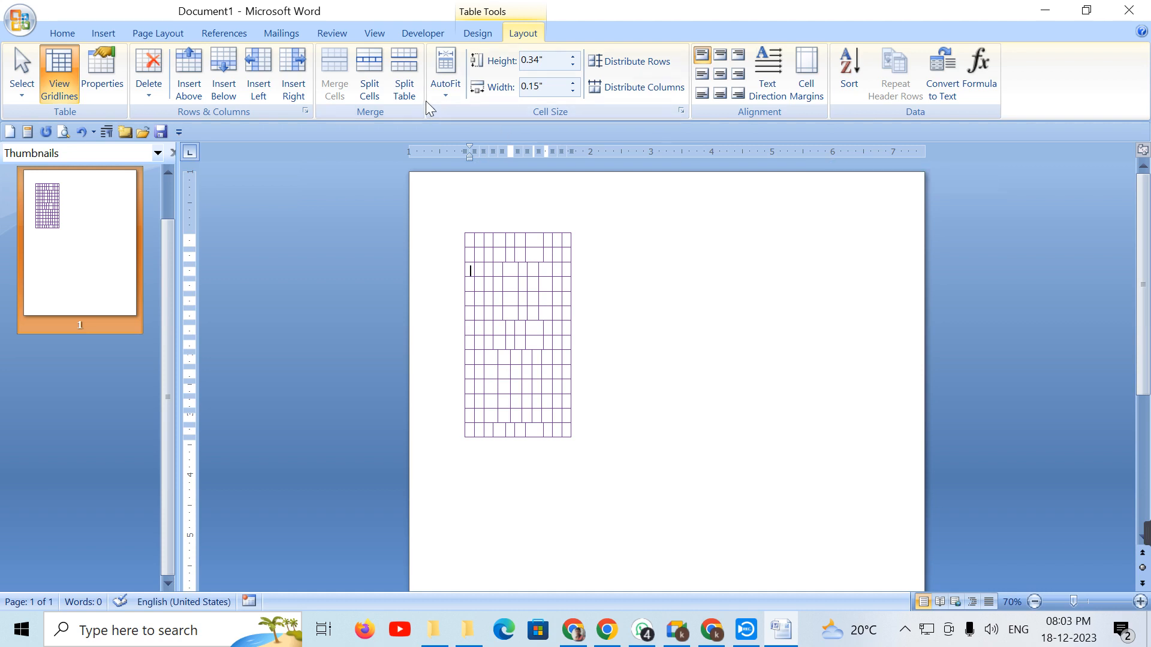
click(452, 100)
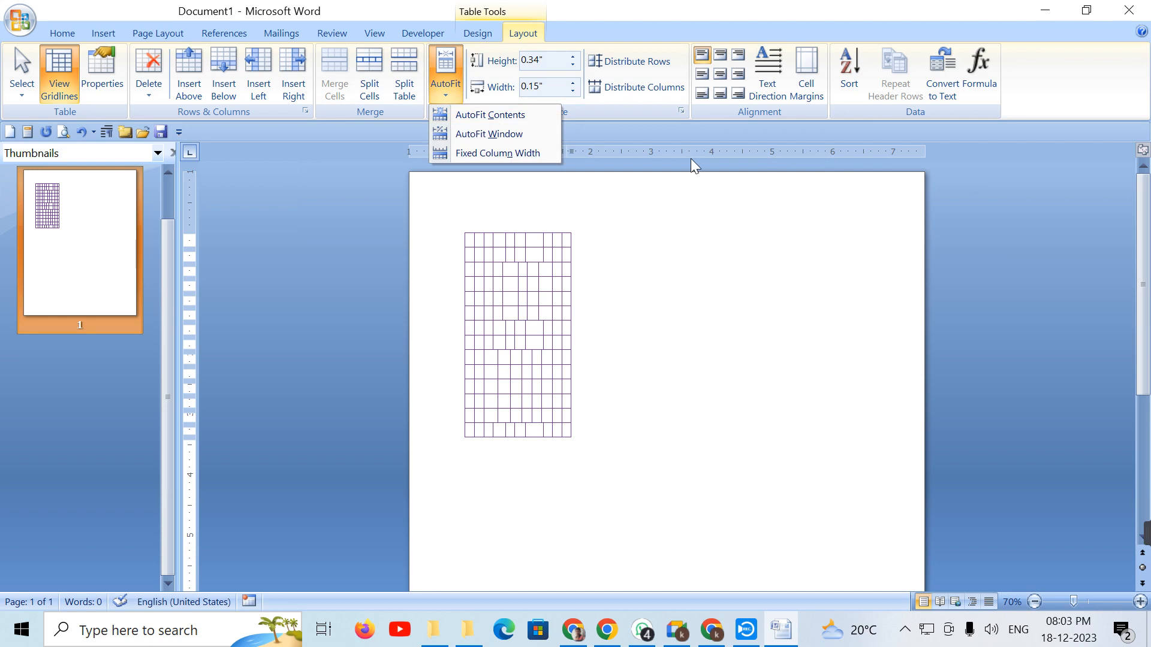
click(534, 136)
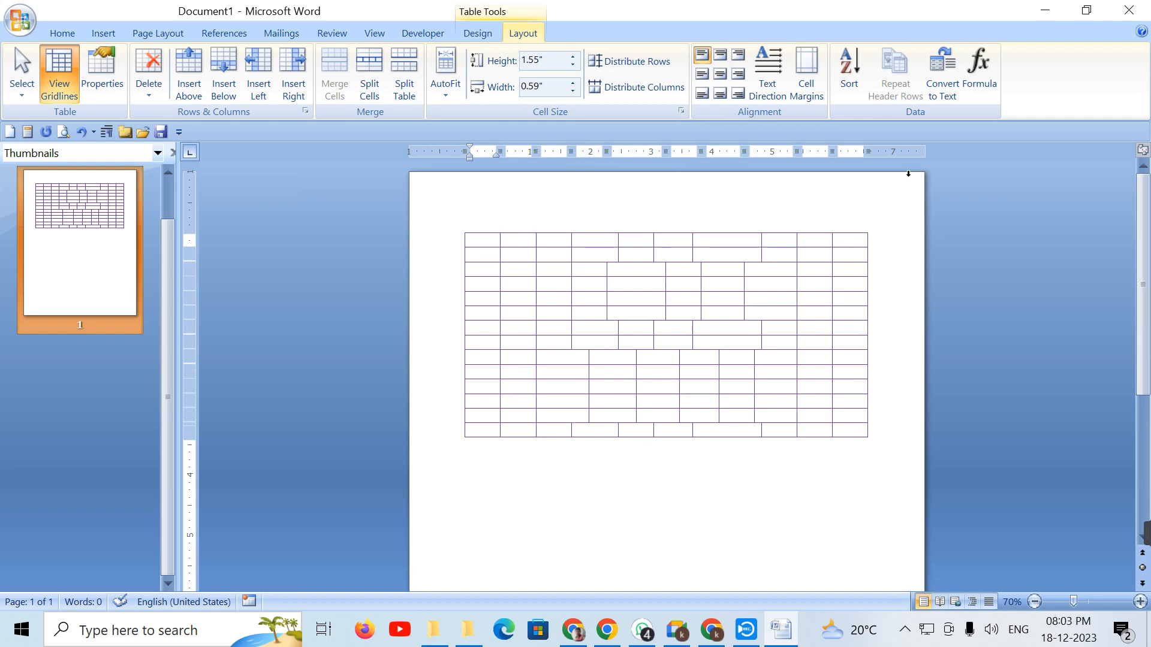
click(444, 100)
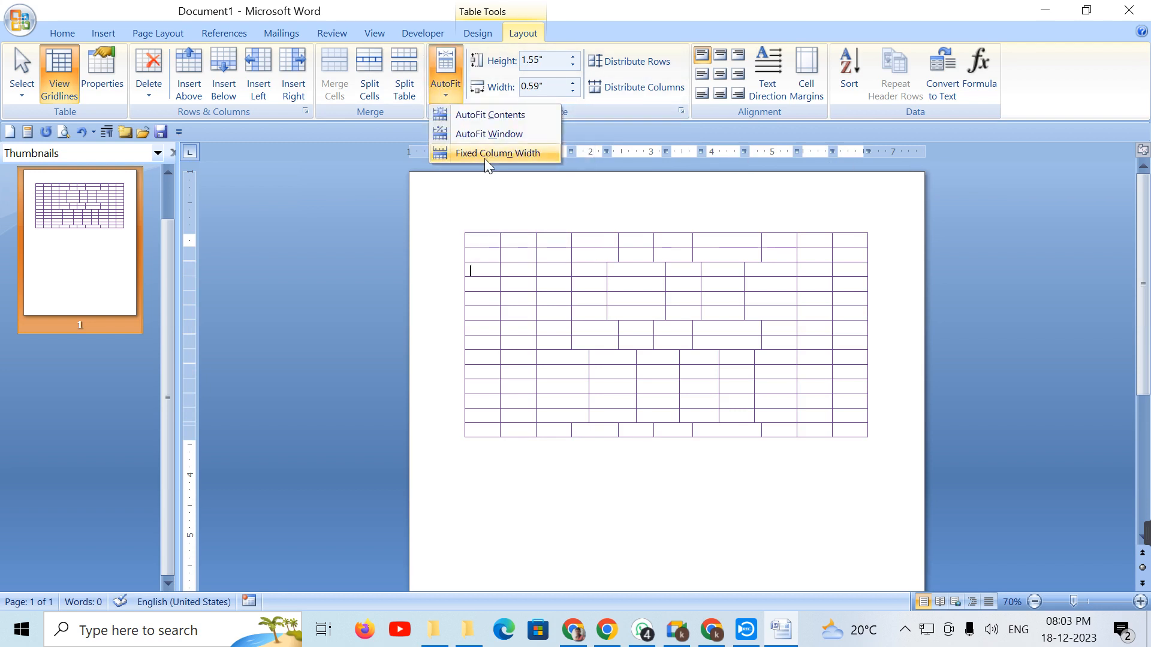
click(587, 277)
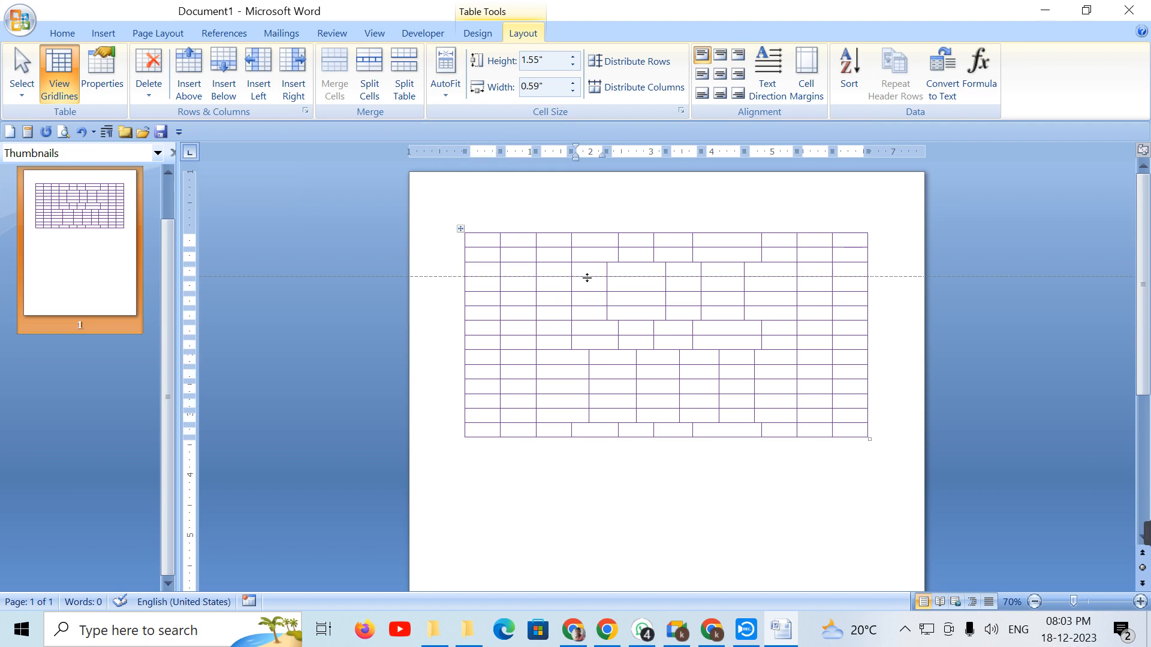
click(589, 286)
text(5465)
key(Tab)
text(4654654654654654)
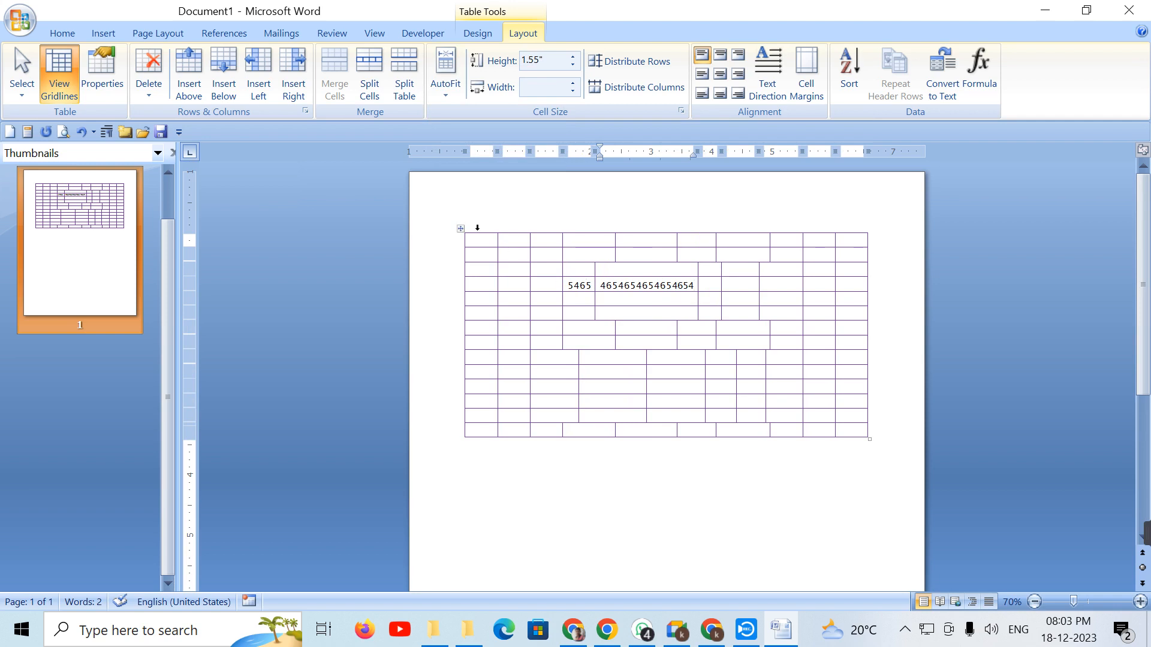
Step: Set the whole table's AutoFit to Fixed Column Width
click(461, 229)
click(440, 94)
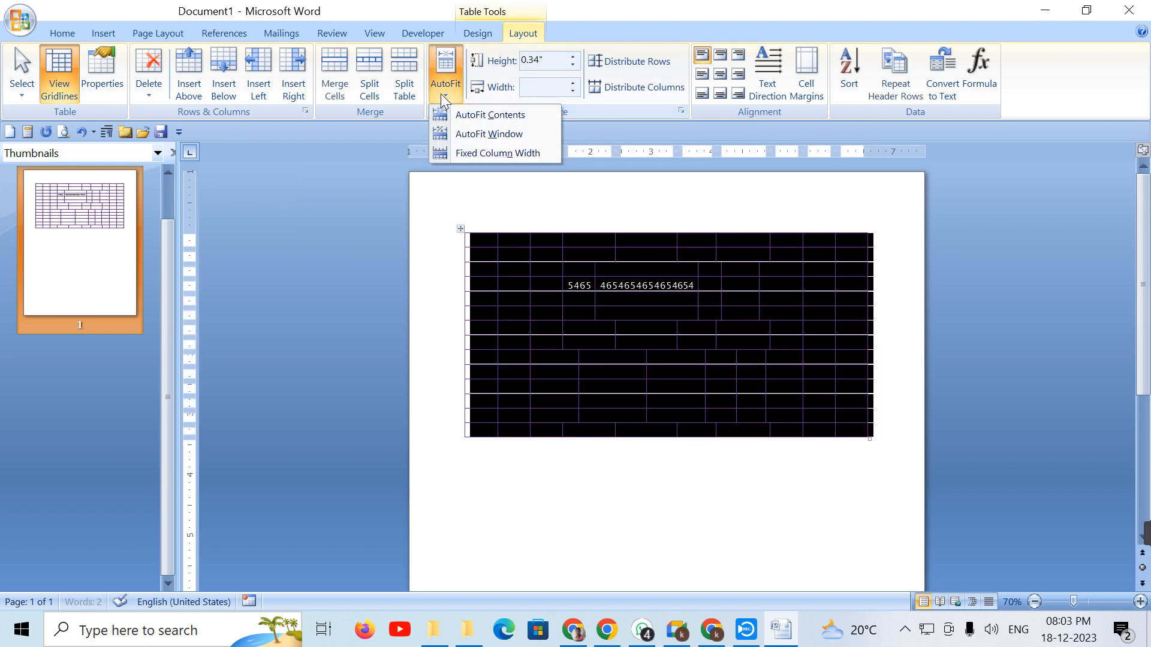
click(500, 157)
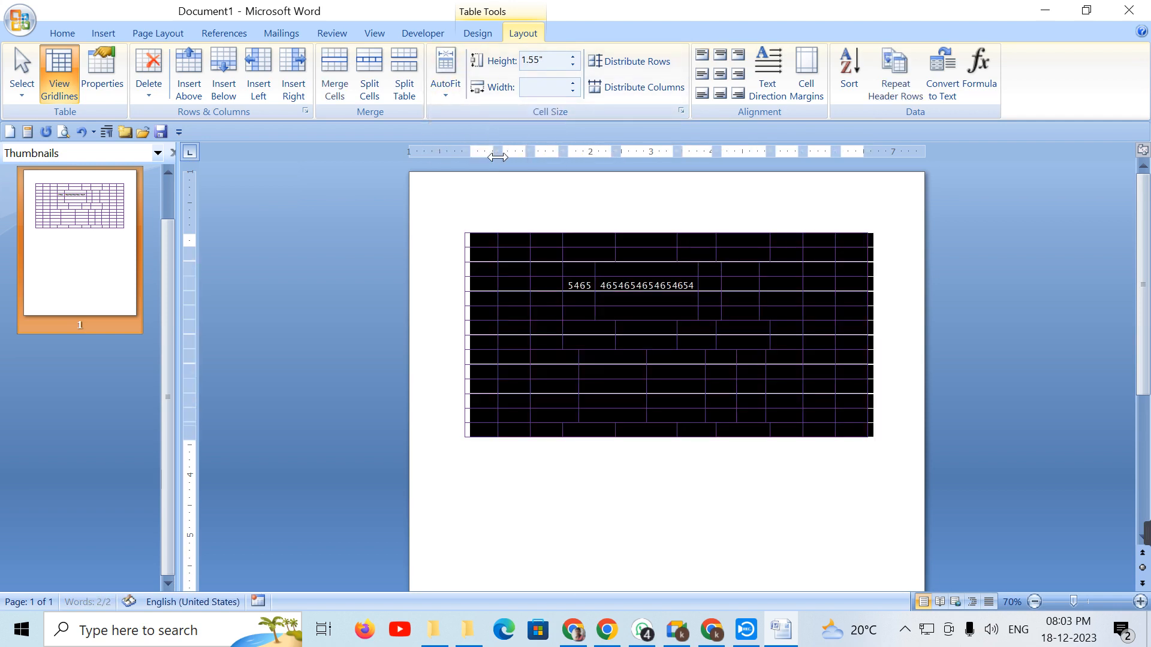
click(534, 315)
click(712, 291)
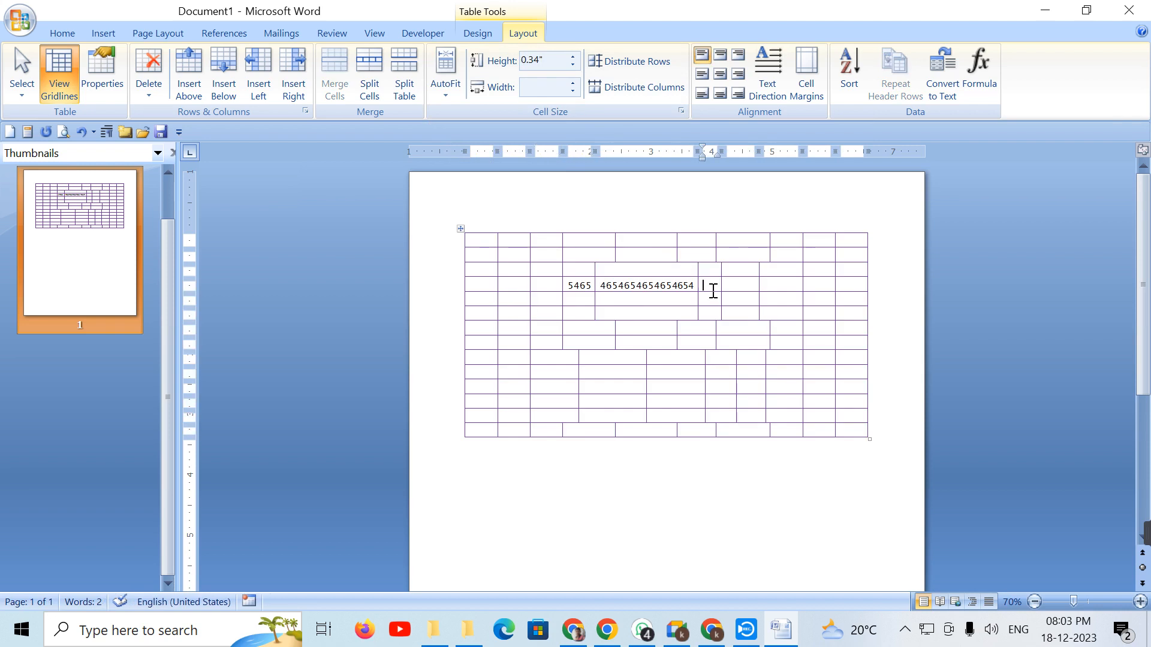
text(65465465465465)
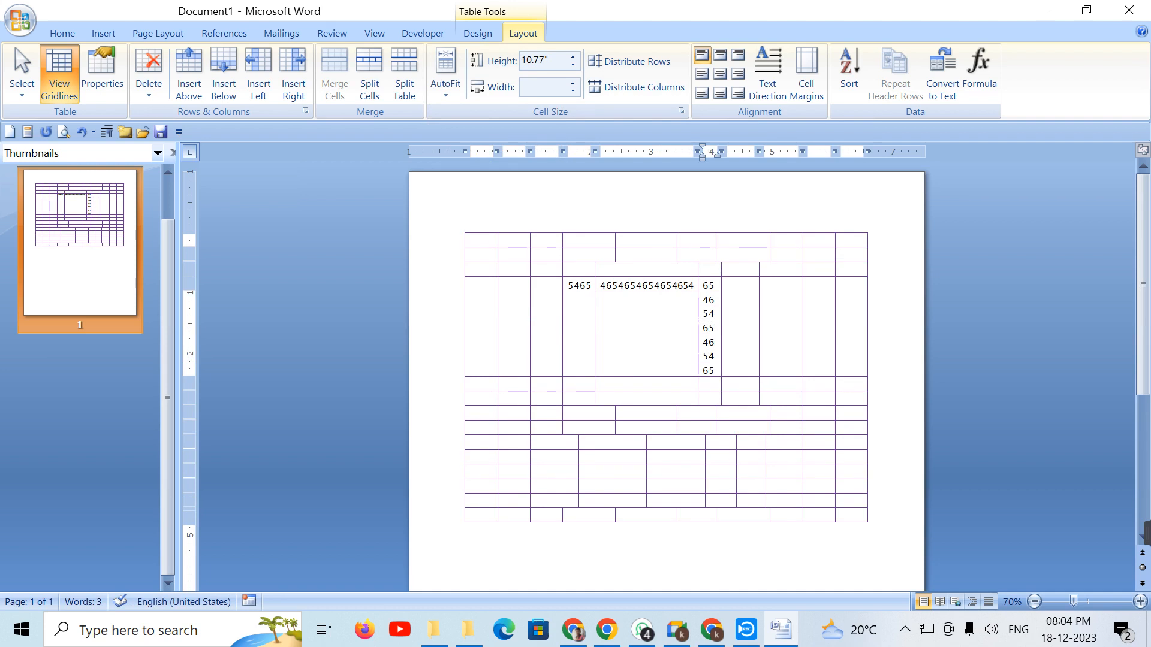
key(Tab)
text(654)
key(Tab)
key(Tab)
key(Tab)
key(Tab)
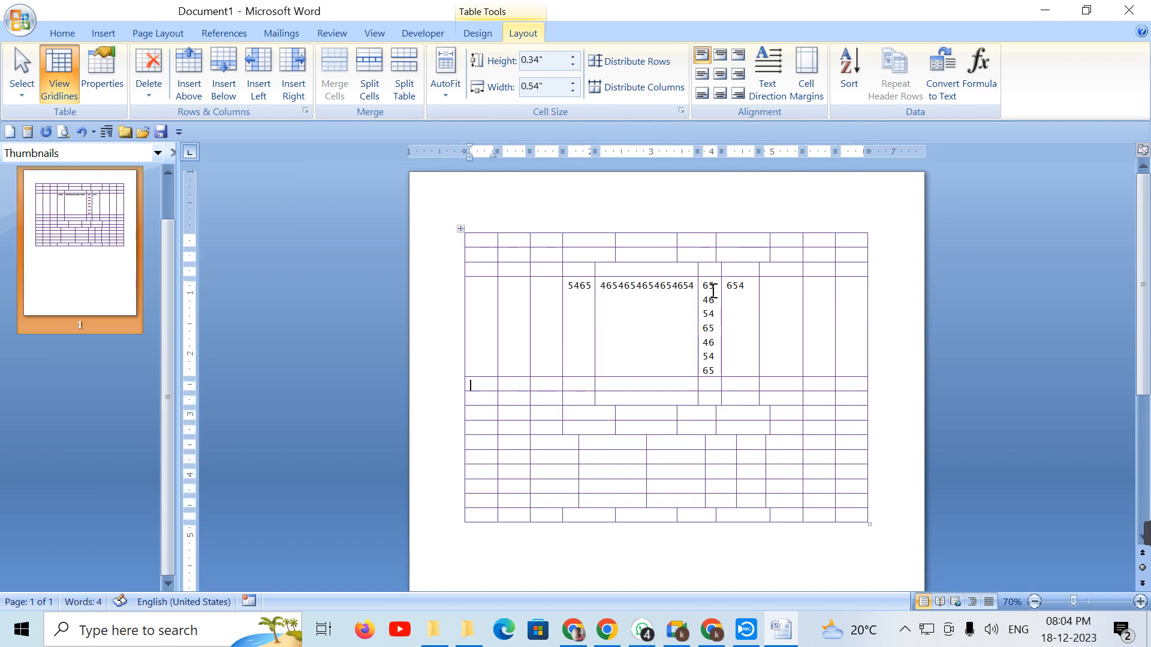
text(65465465465)
key(Tab)
text(54654654655465)
key(Tab)
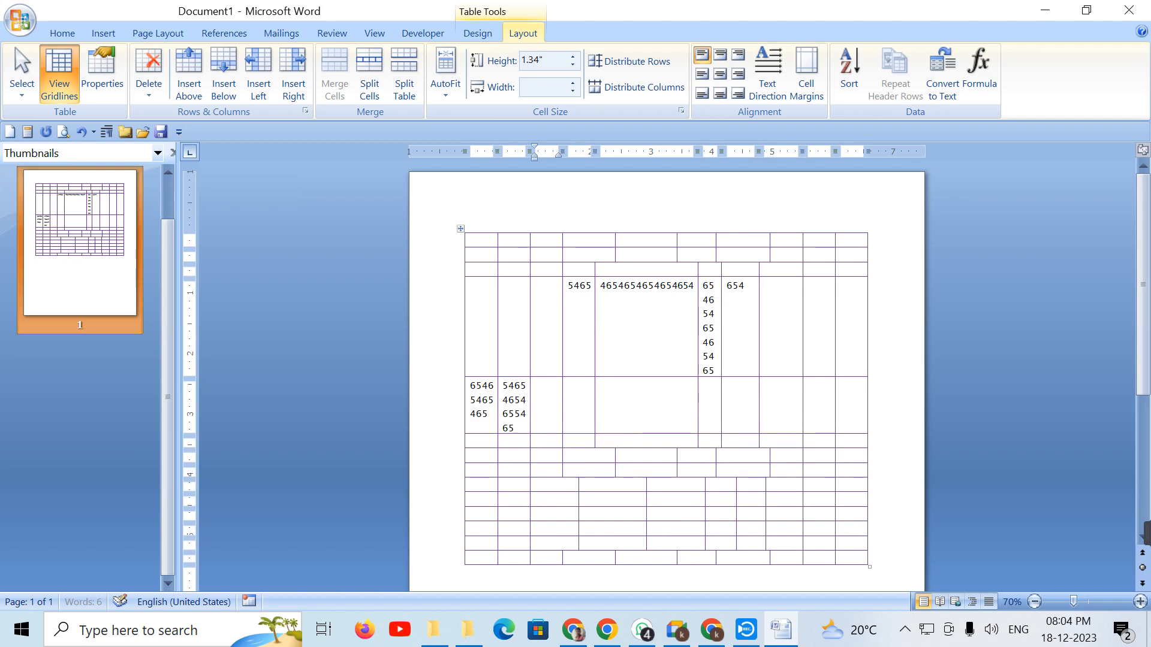
text(6544654654)
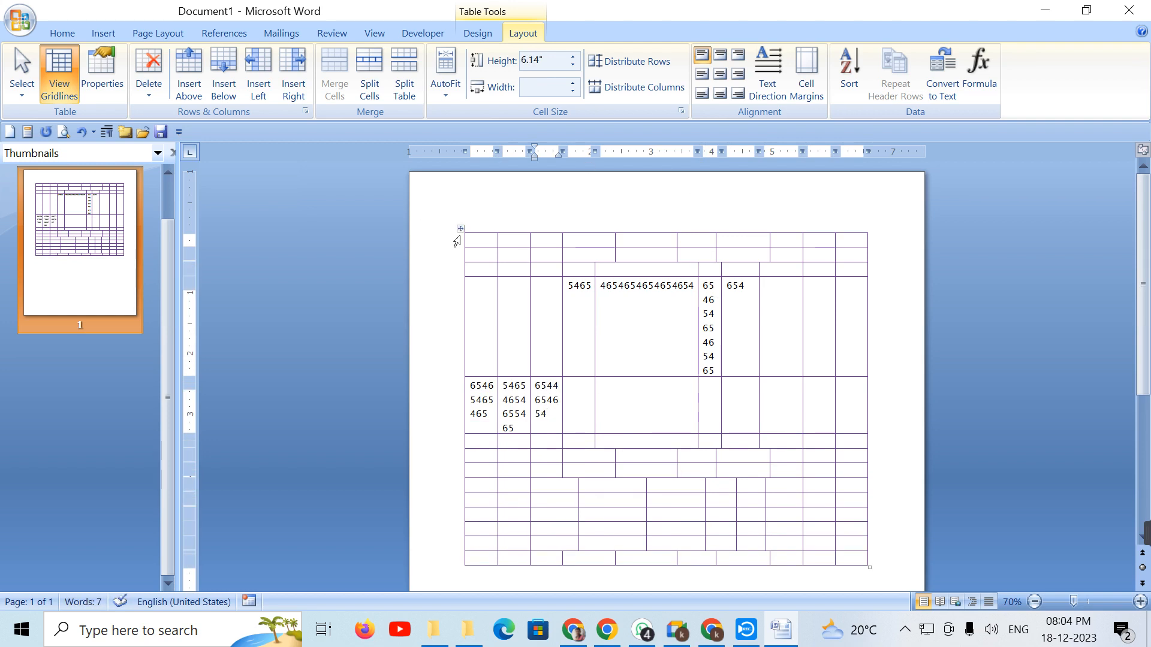
click(460, 229)
key(Delete)
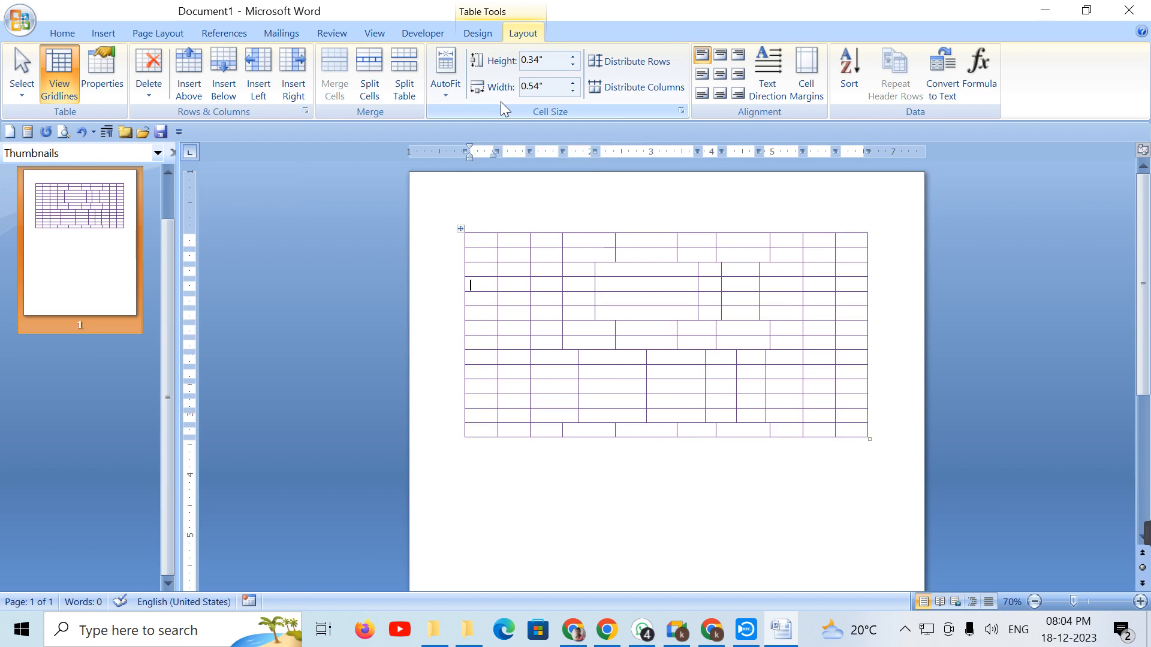
Step: Raise row 2 and the merged-cell row below it to 0.7" high
click(511, 252)
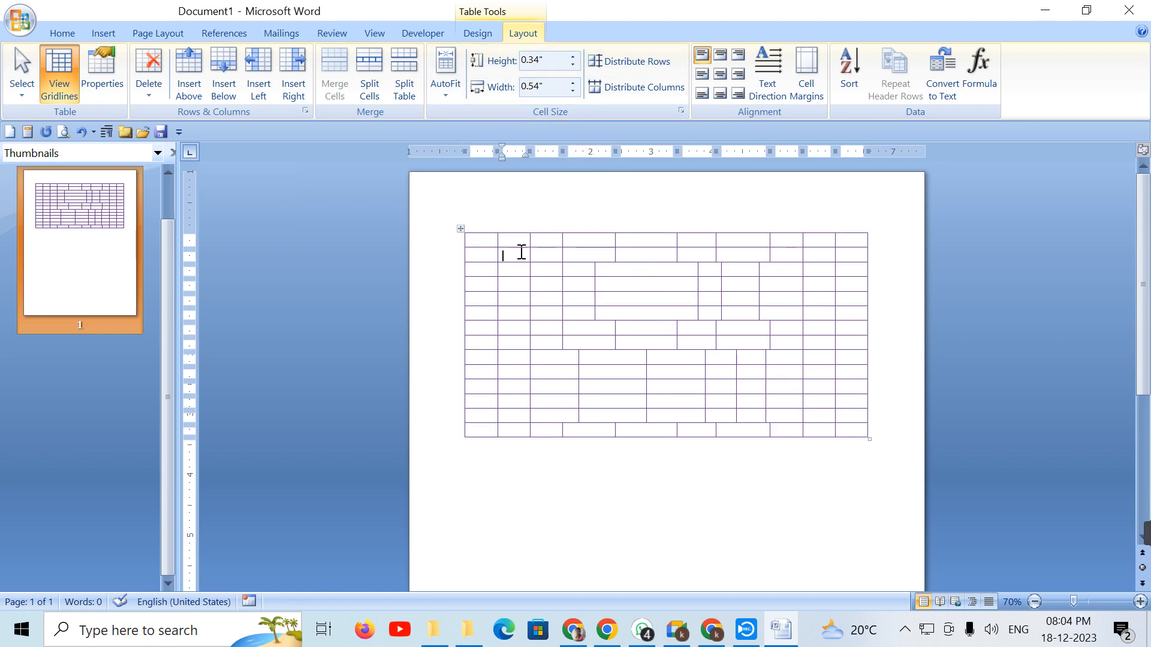
click(573, 57)
click(572, 57)
click(572, 57)
click(572, 57)
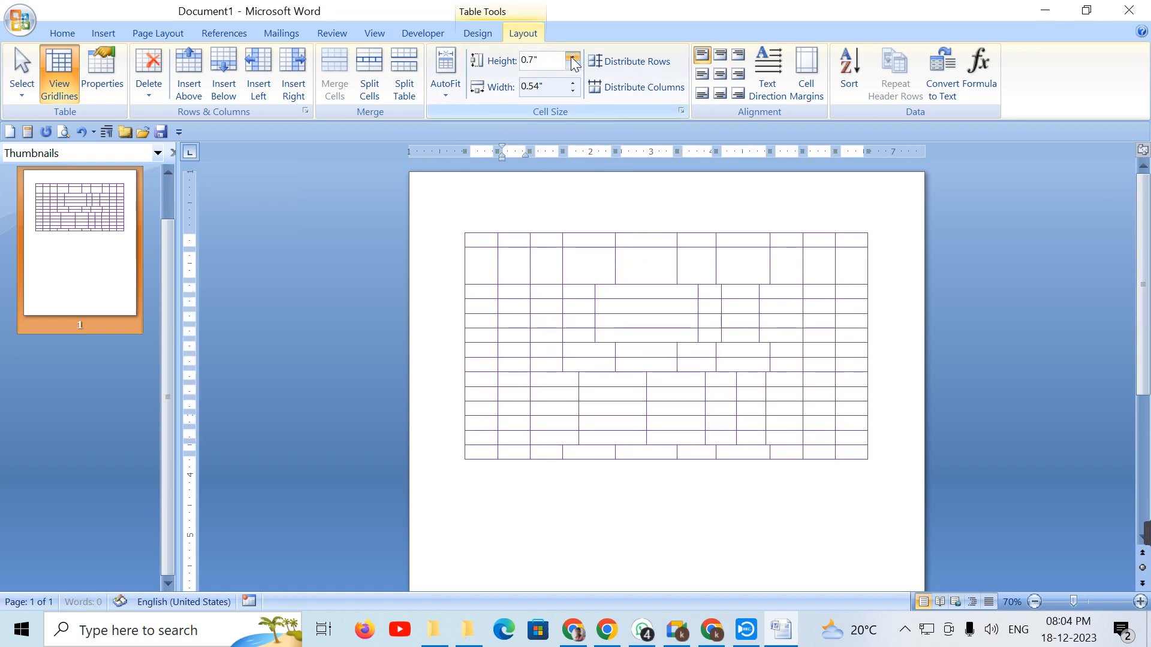
click(572, 57)
click(637, 318)
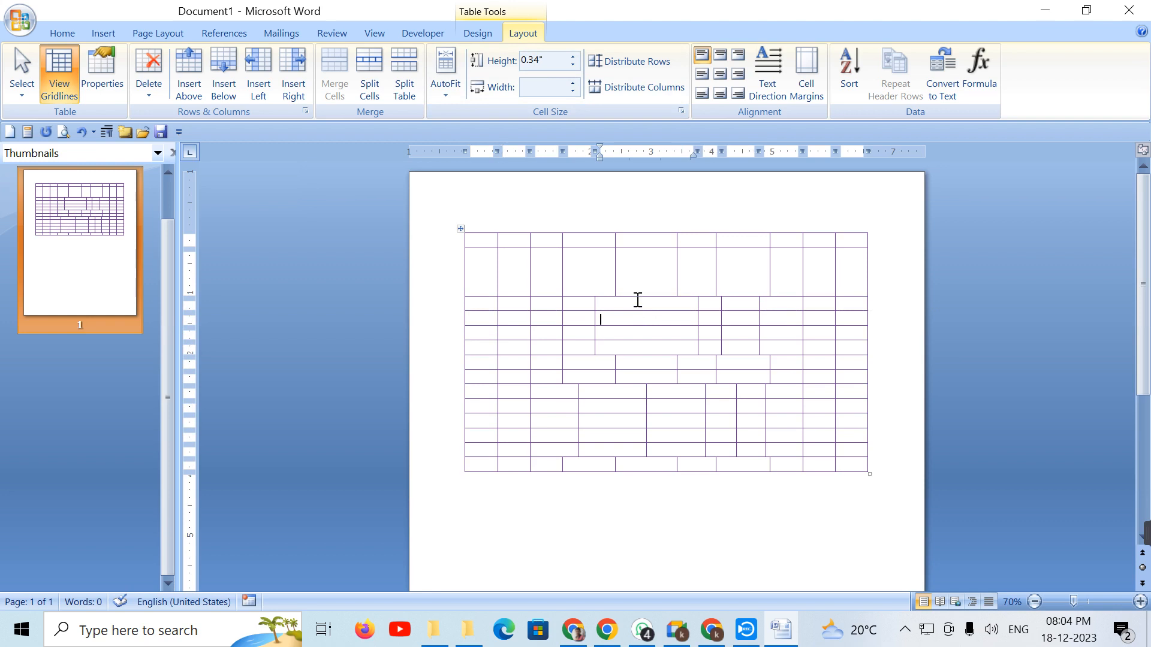
click(572, 57)
click(573, 57)
click(572, 57)
click(572, 57)
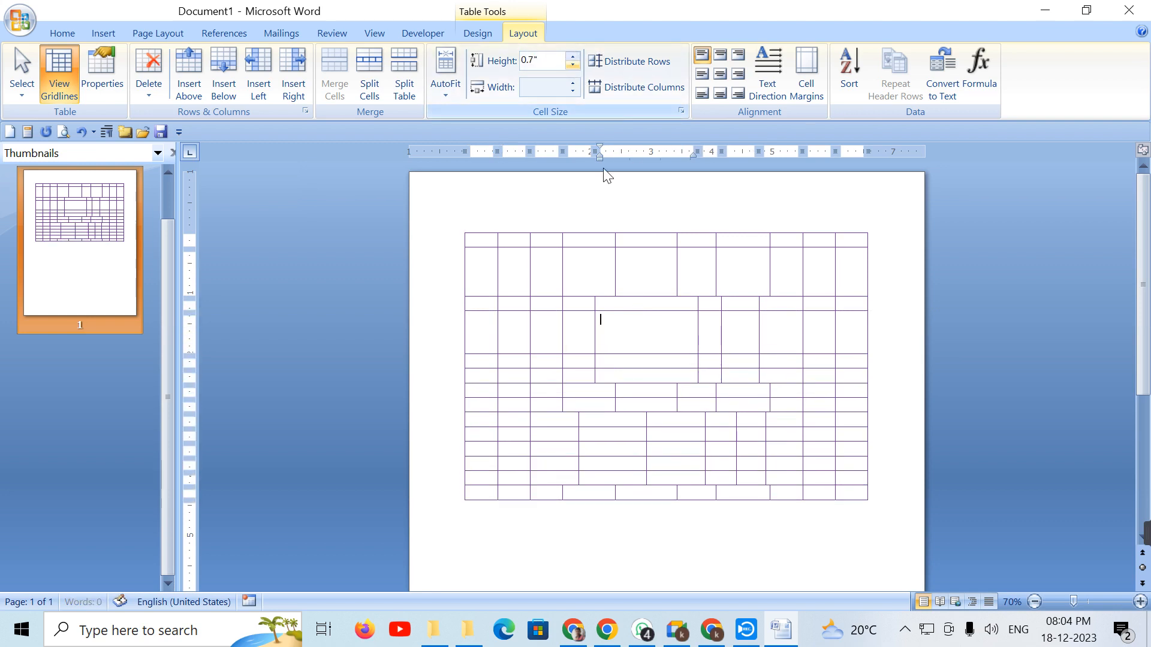
Step: Widen the column of a lower cell by five increments
click(598, 394)
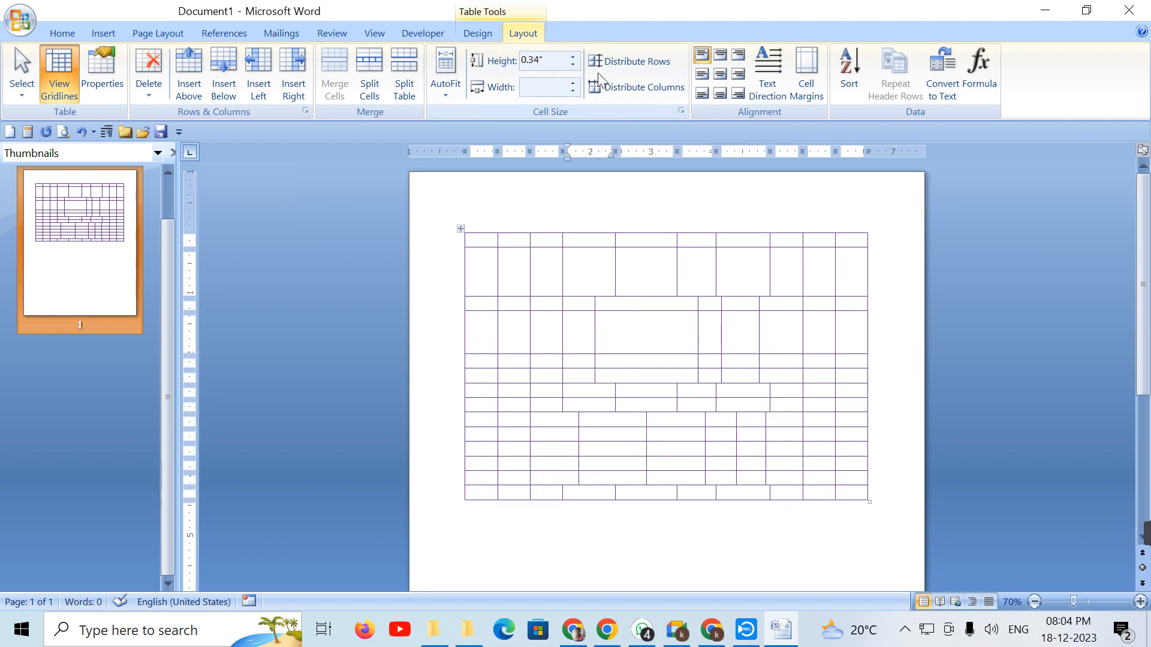
click(573, 83)
click(573, 83)
click(573, 84)
click(573, 83)
click(573, 84)
Step: Narrow another lower cell's column to 0.6", then widen it to 1.1"
click(667, 447)
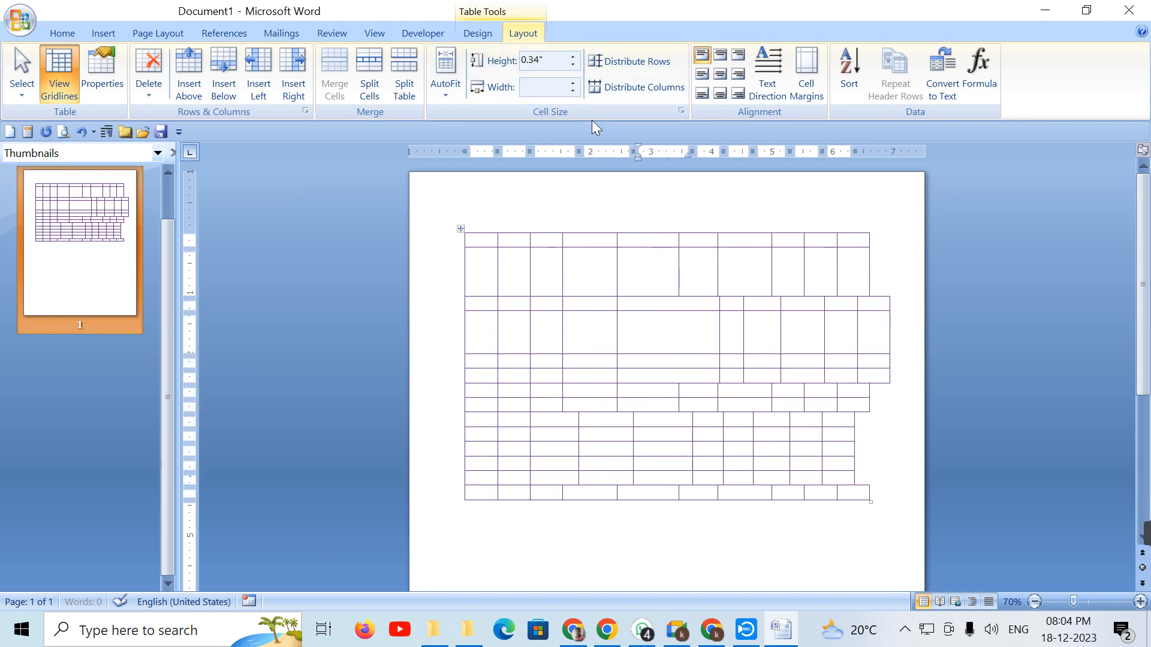
click(575, 91)
click(575, 91)
click(574, 91)
click(575, 91)
click(573, 85)
click(573, 84)
click(572, 84)
click(572, 85)
click(572, 85)
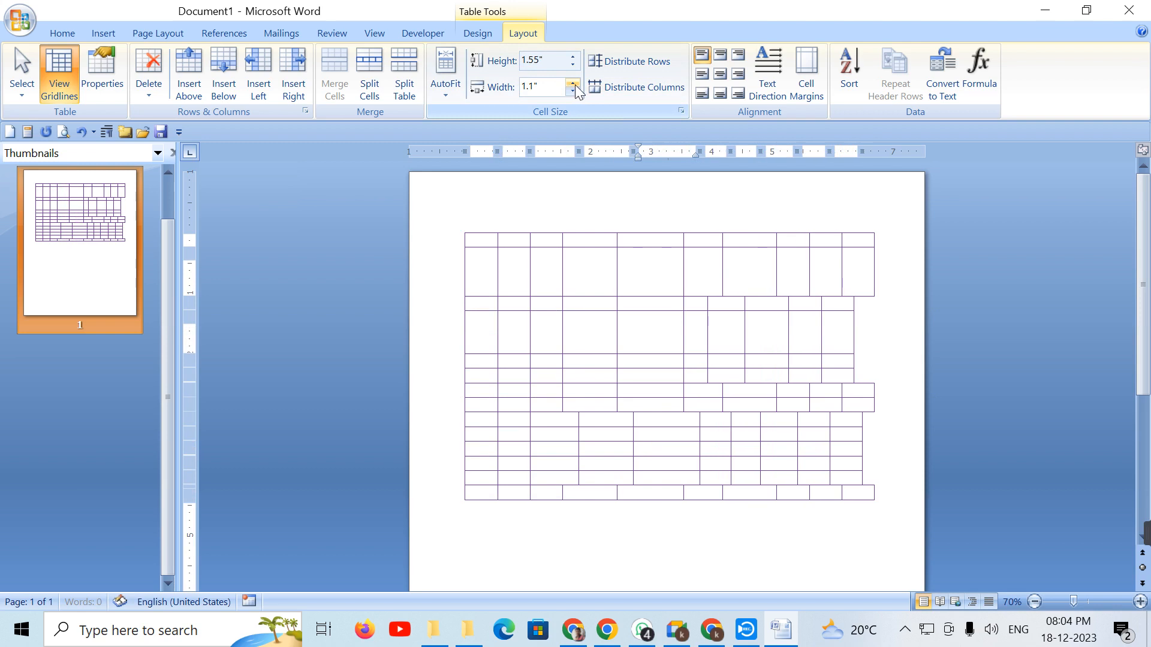
click(555, 299)
click(460, 230)
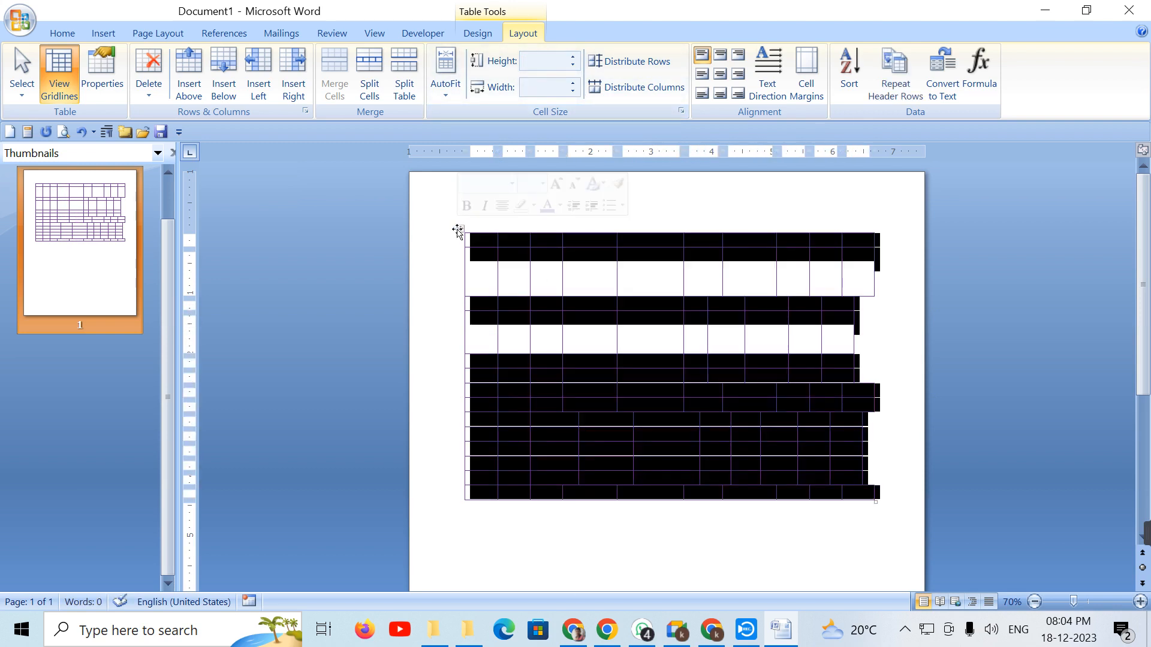
Step: Distribute rows to an equal 0.31" height and distribute columns evenly
click(634, 64)
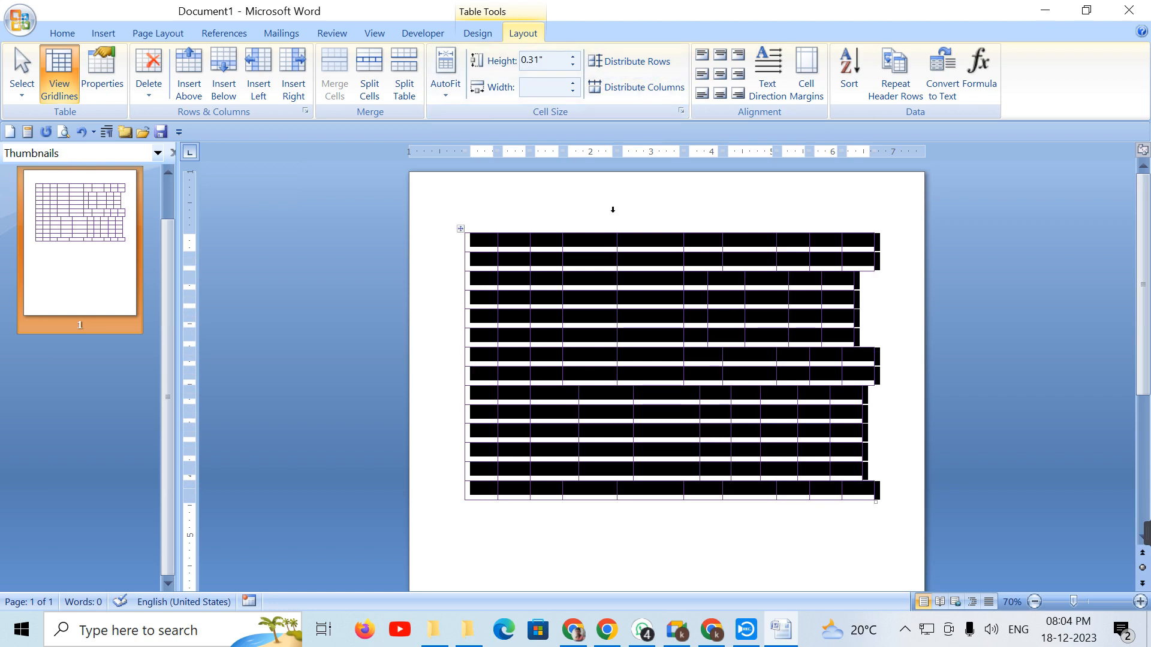
key(ctrl+z)
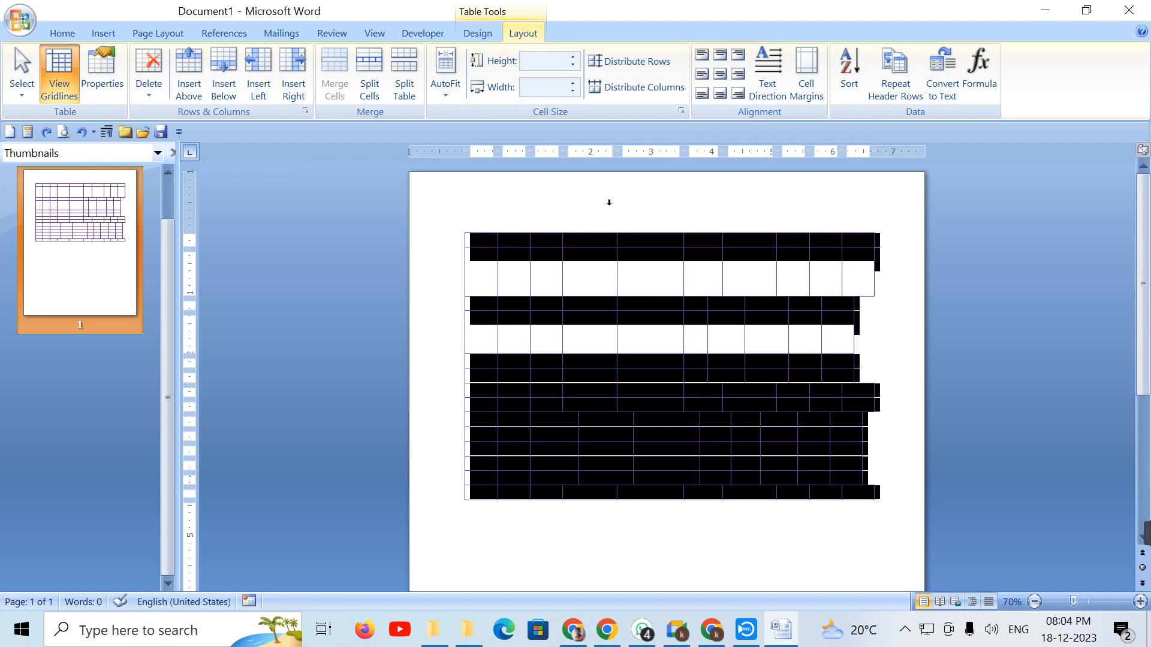
click(623, 63)
click(623, 90)
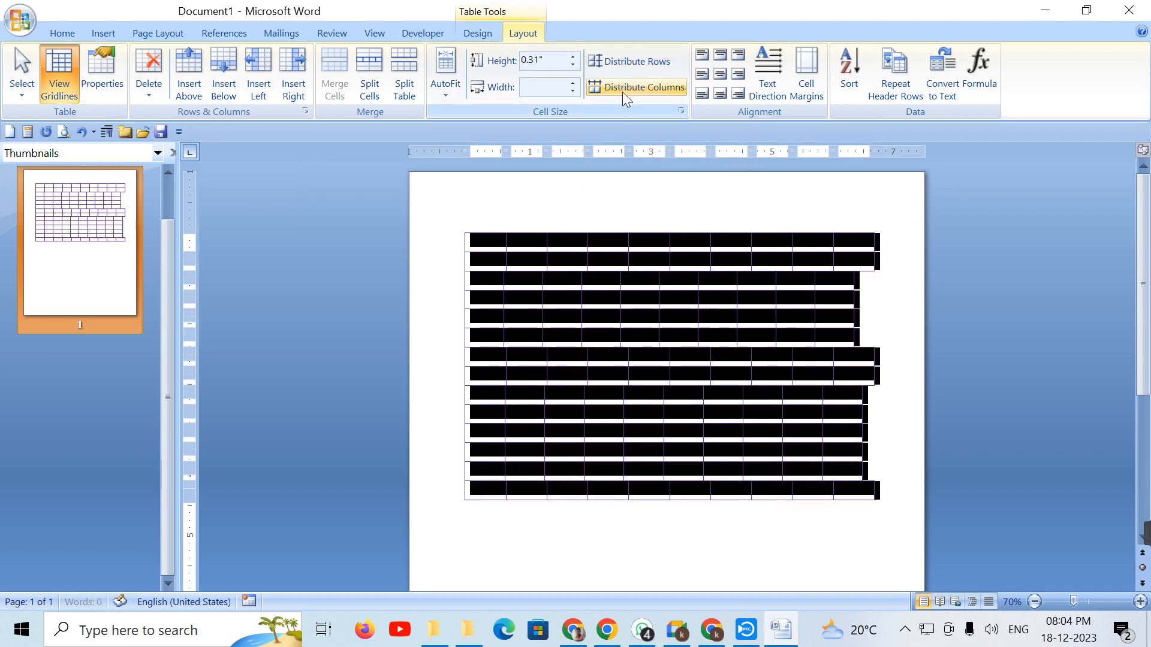
Step: Select the left block of table cells from row 2 down to the bottom
click(632, 320)
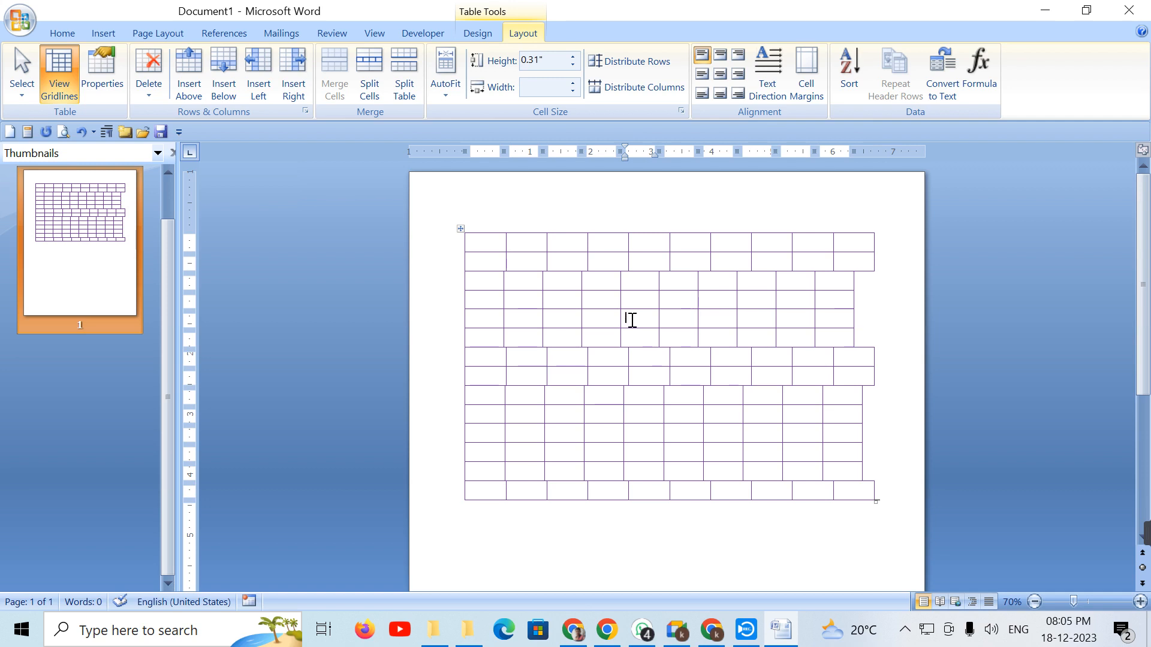
click(632, 320)
click(493, 283)
click(497, 363)
drag(484, 241, 809, 510)
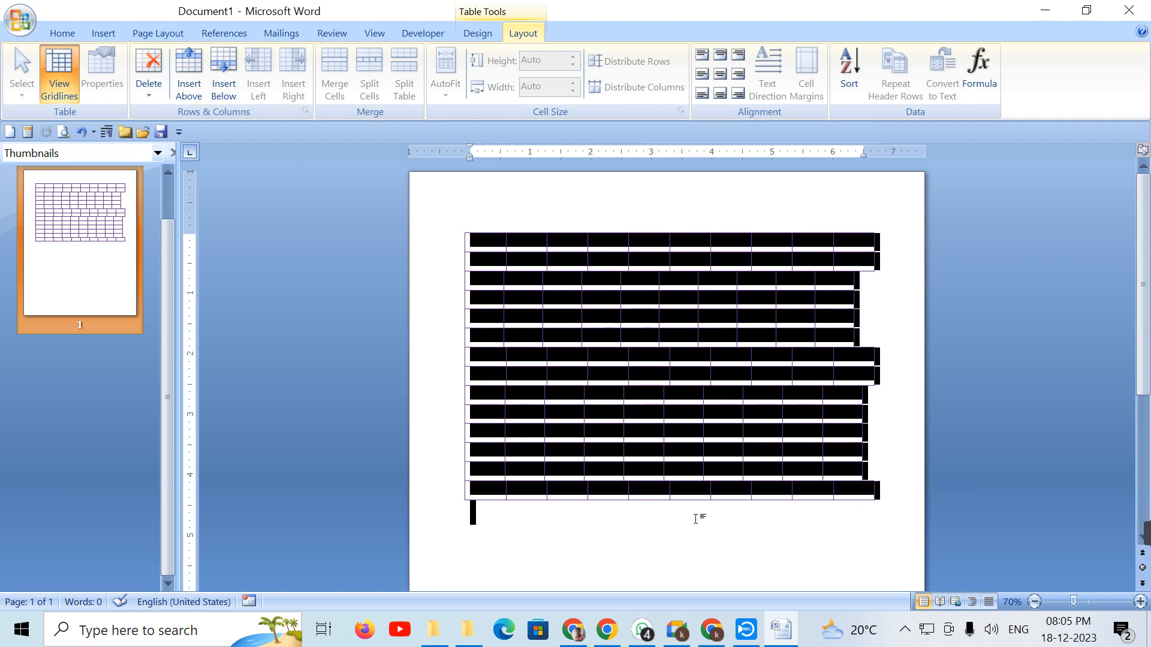
Step: Replace the old table with a new 9-column by 7-row table
key(Delete)
click(100, 38)
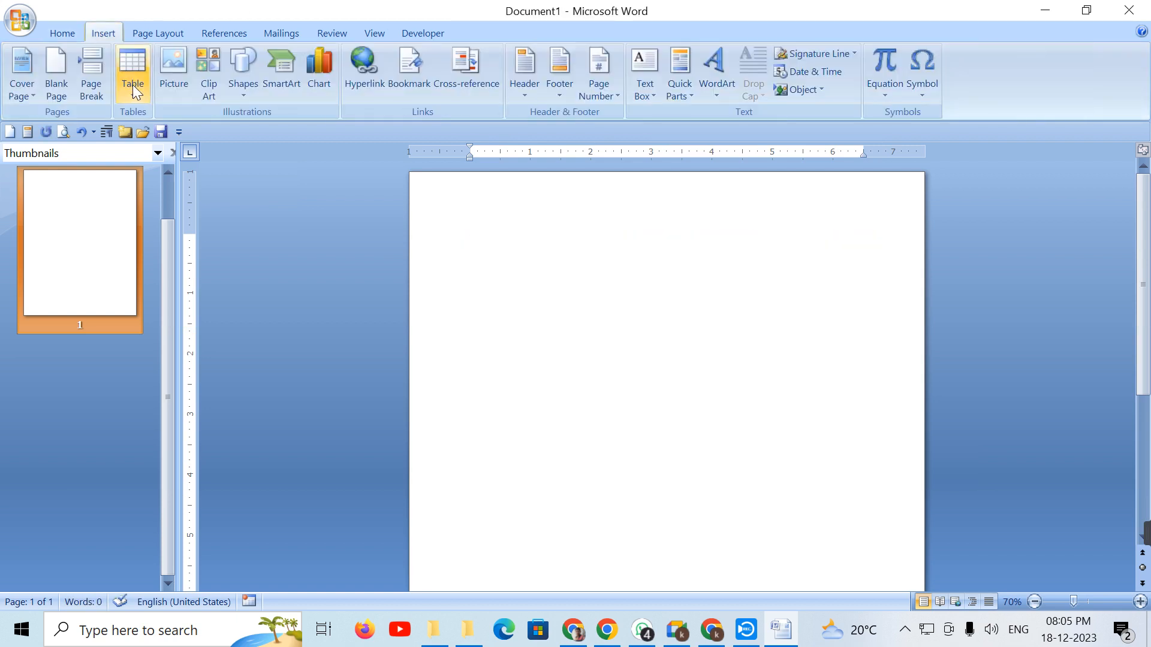
click(131, 85)
click(318, 297)
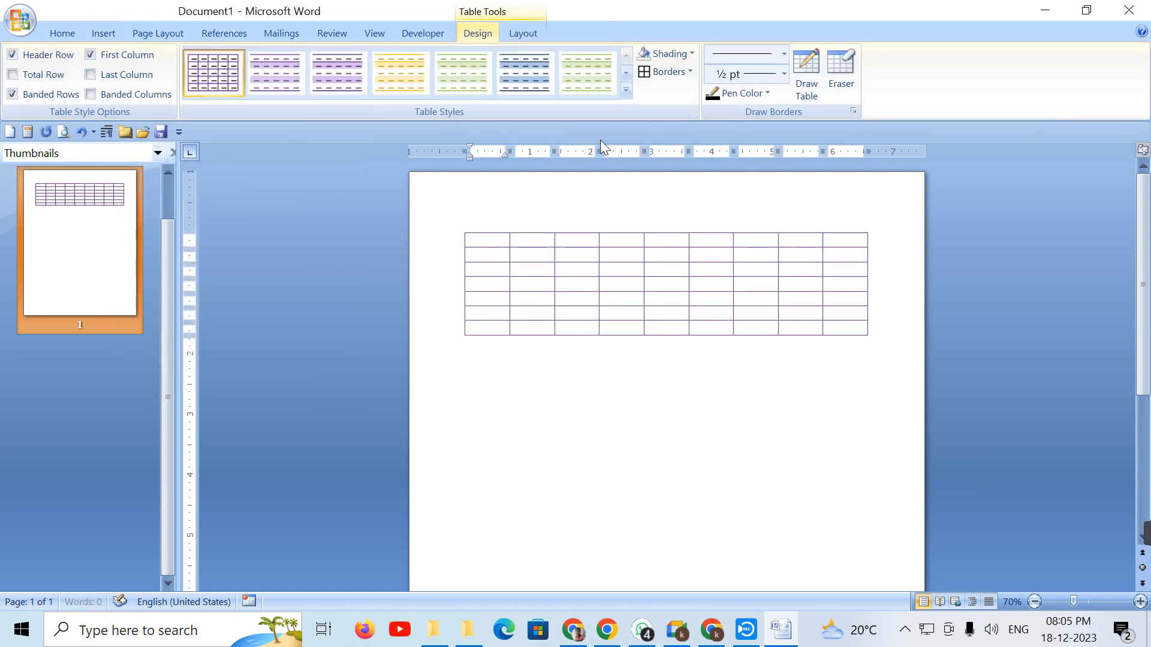
Step: Make the first row taller and raise the third row to 0.8"
click(523, 33)
click(571, 57)
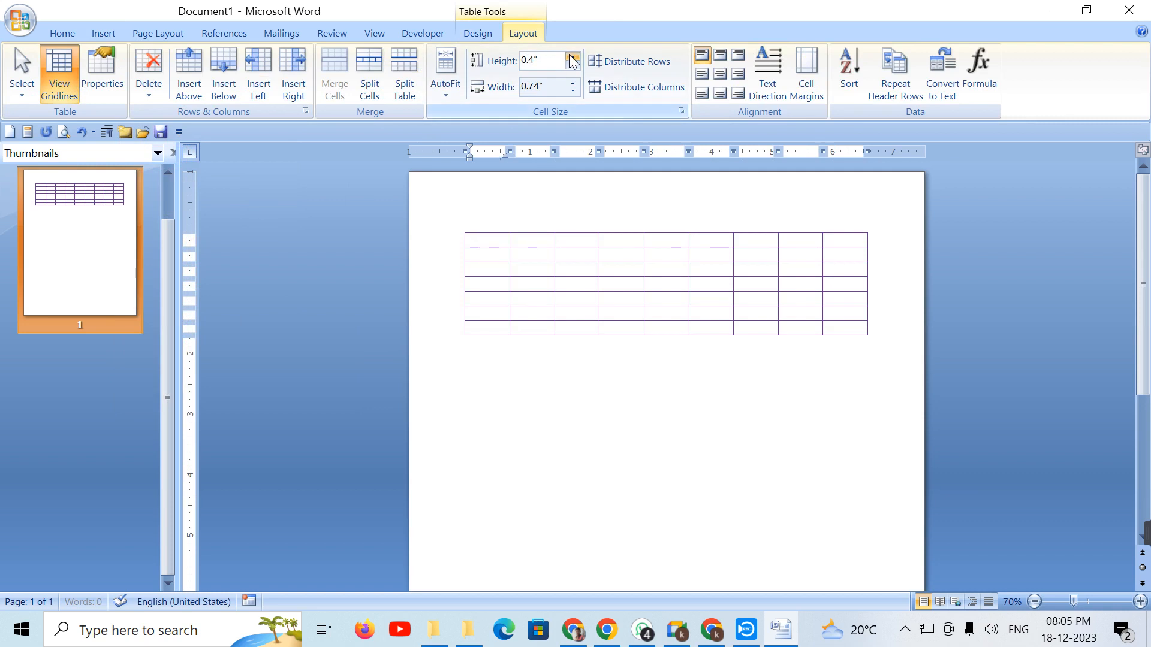
click(576, 309)
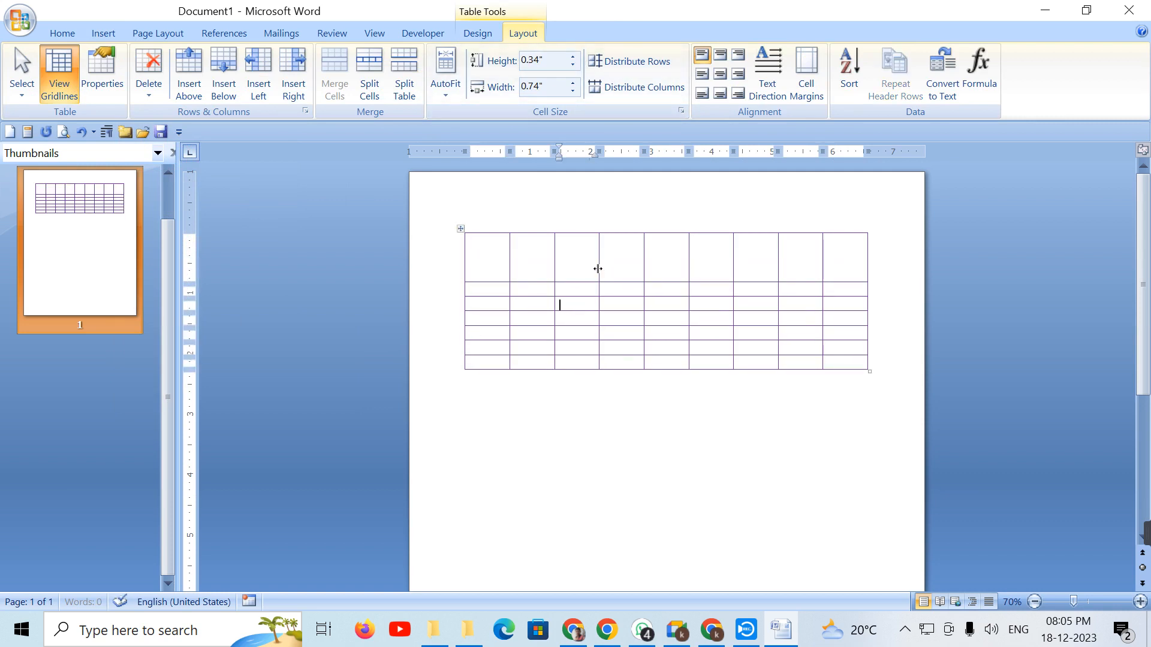
click(572, 57)
click(573, 57)
click(572, 57)
click(573, 58)
click(573, 58)
click(573, 58)
click(573, 57)
Step: Widen the fourth column to 1.2" and the third column to 0.9"
click(628, 289)
click(572, 83)
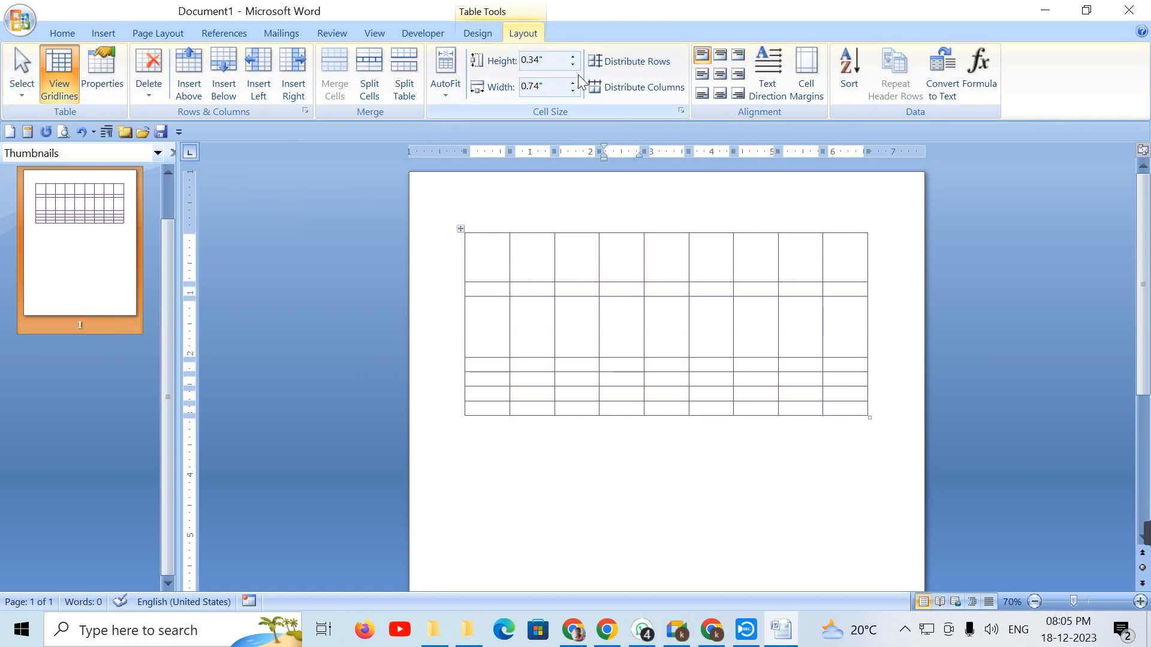
click(572, 83)
click(572, 84)
click(573, 83)
click(573, 84)
click(563, 366)
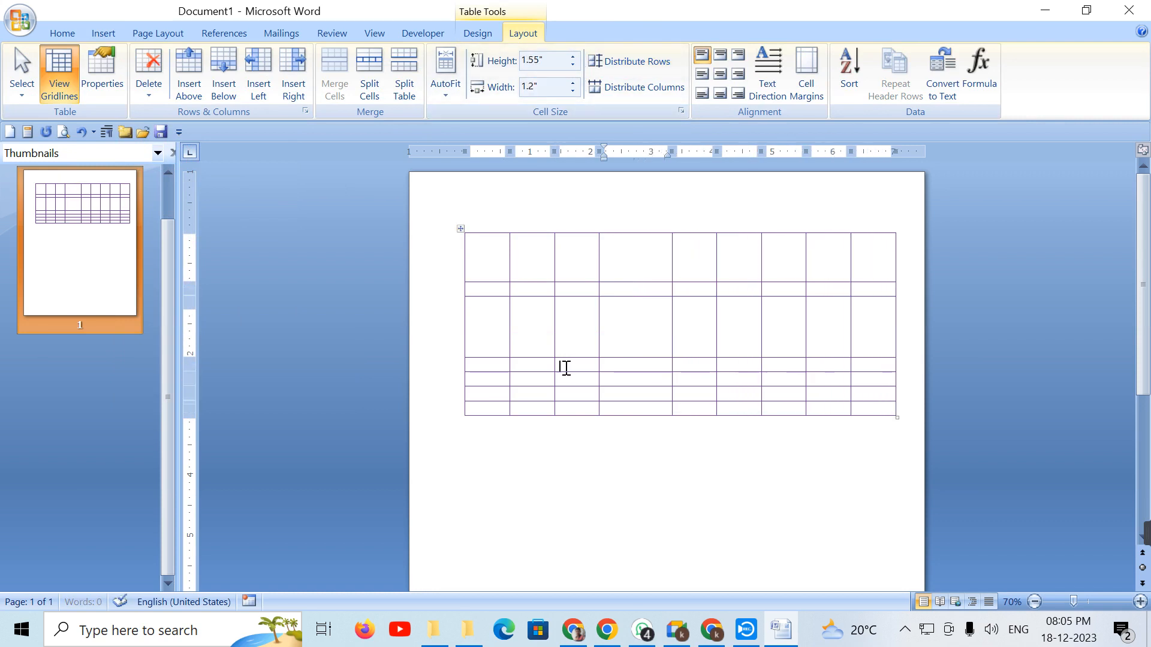
click(572, 84)
click(573, 83)
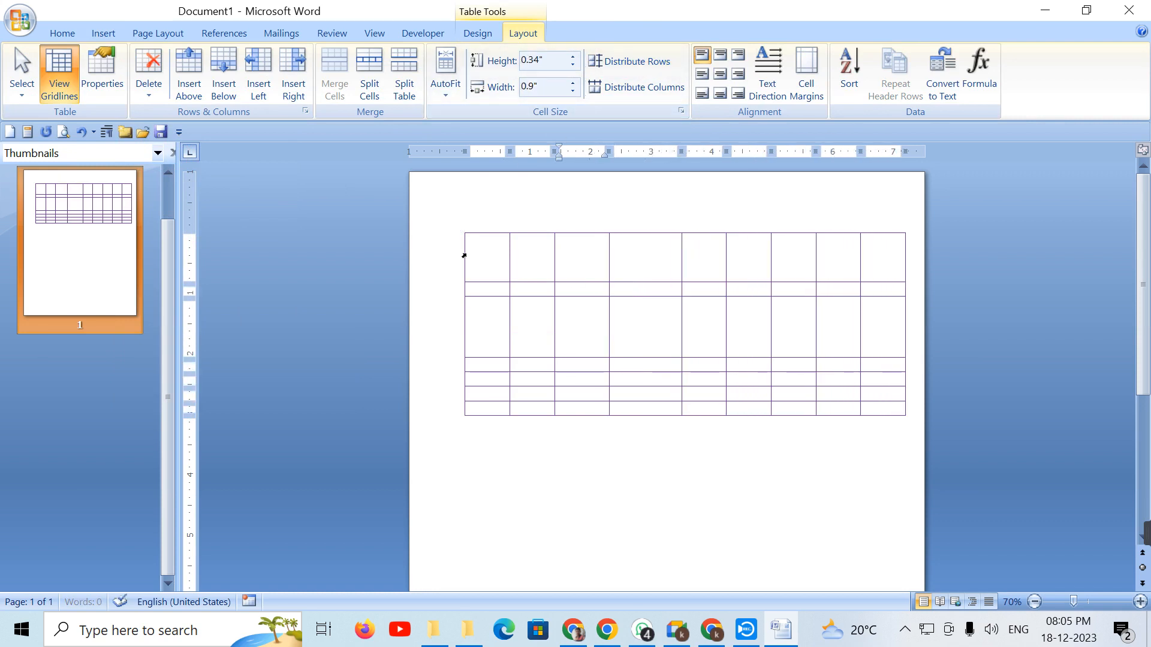
click(466, 228)
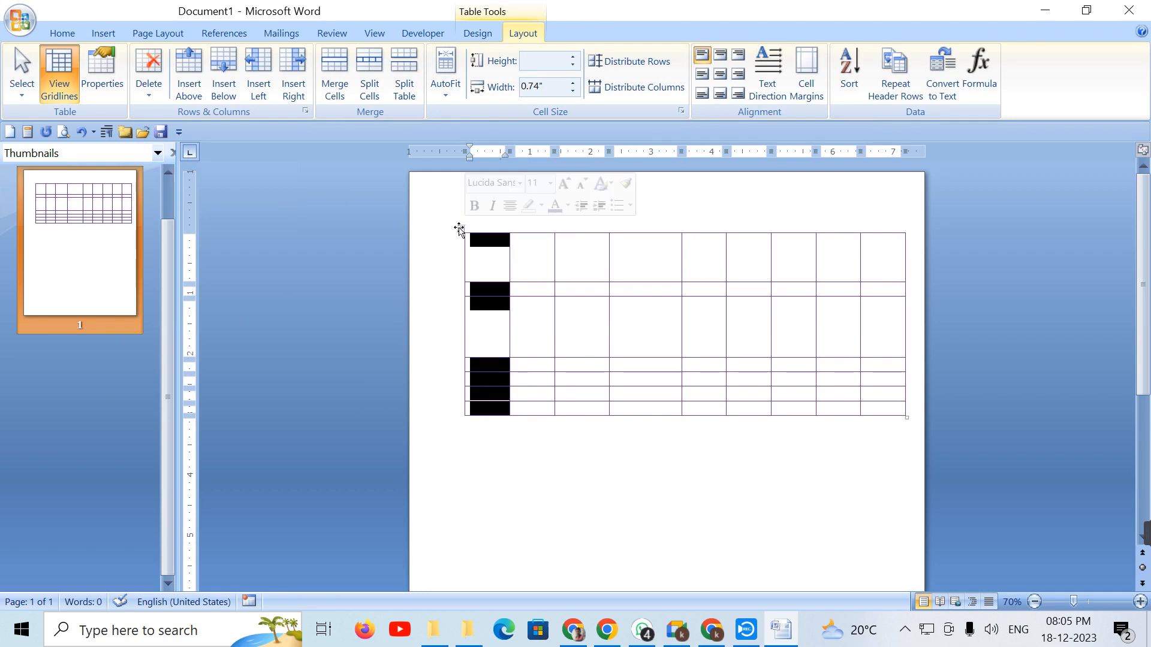
click(461, 229)
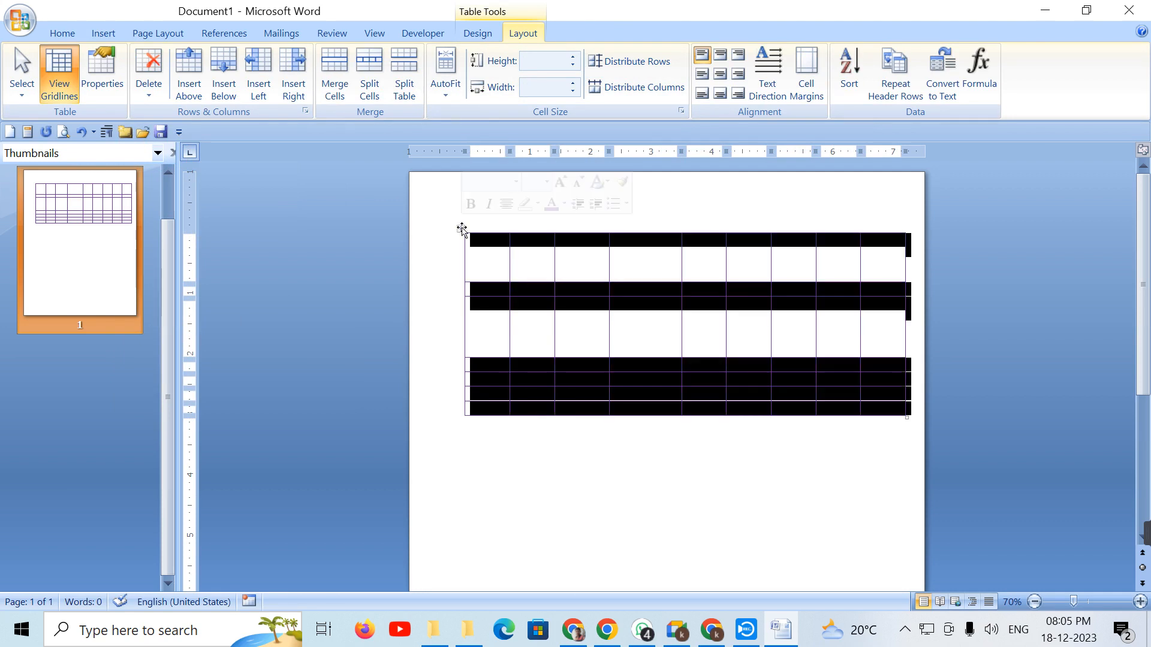
Step: Distribute the table's rows and columns evenly
click(639, 61)
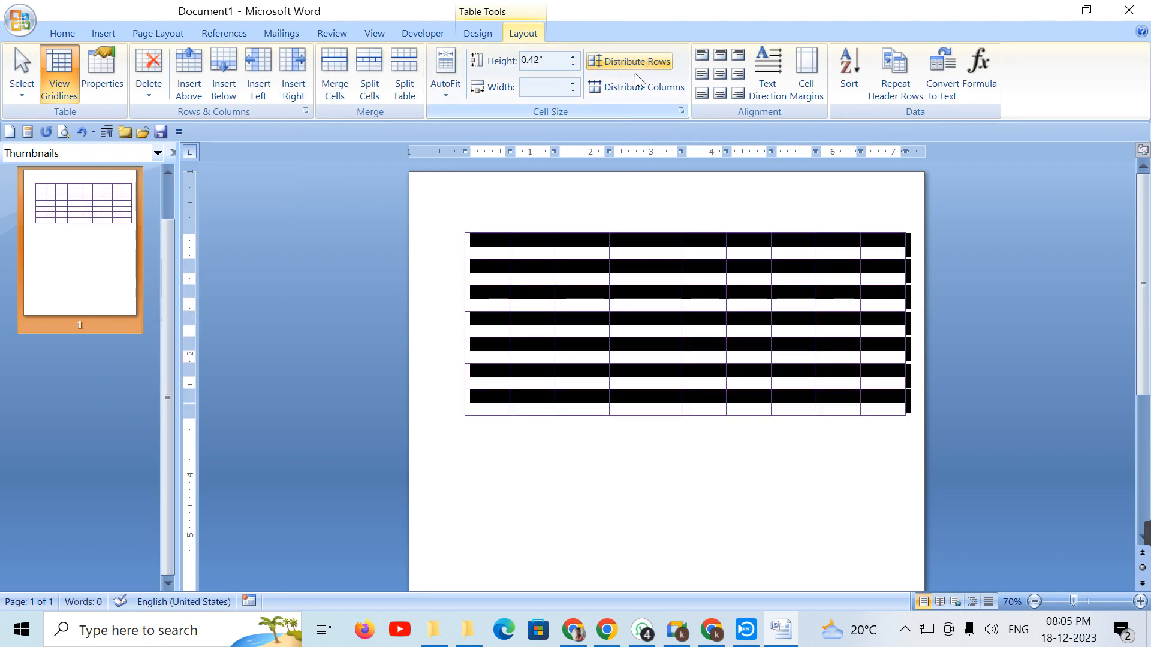
click(633, 89)
click(588, 473)
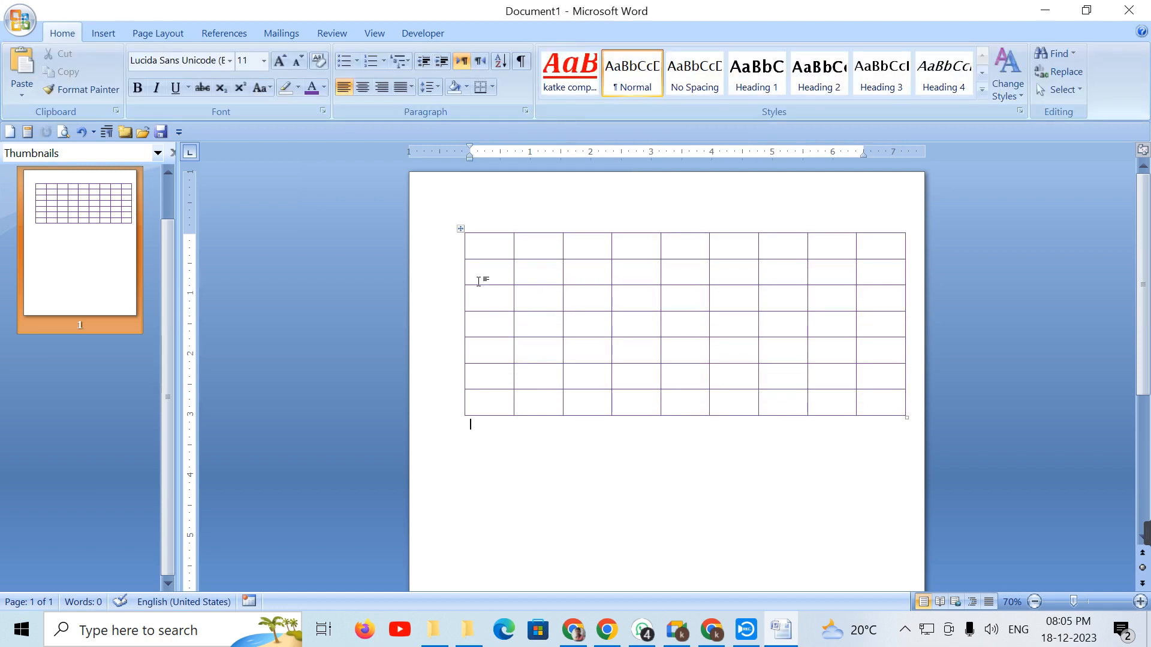
click(461, 228)
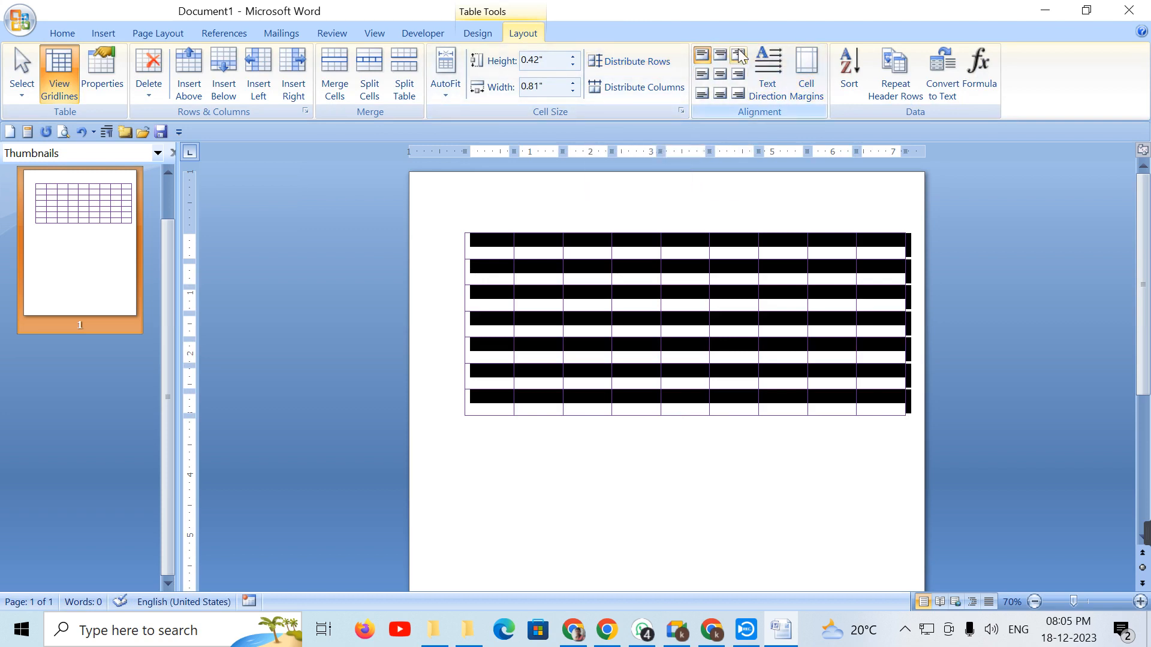
click(651, 230)
Step: Set row 1 to 1.6" tall and fill it with 654, 65465, 4564 … 655
click(490, 259)
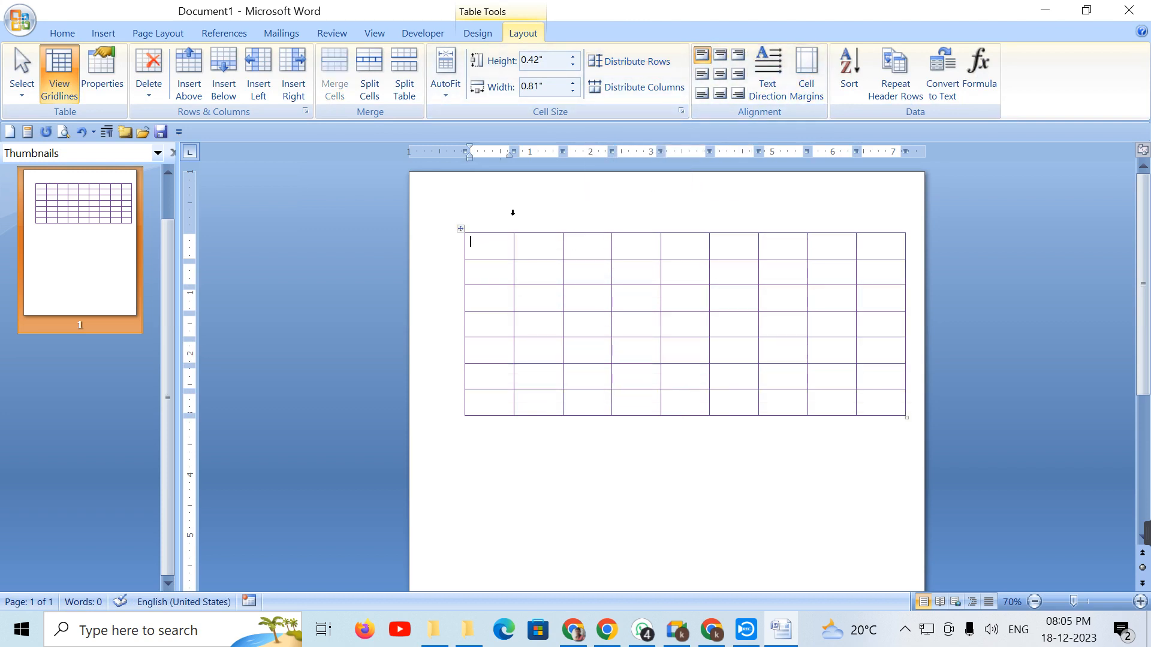
click(573, 58)
click(573, 58)
click(573, 58)
click(573, 57)
click(573, 58)
click(573, 57)
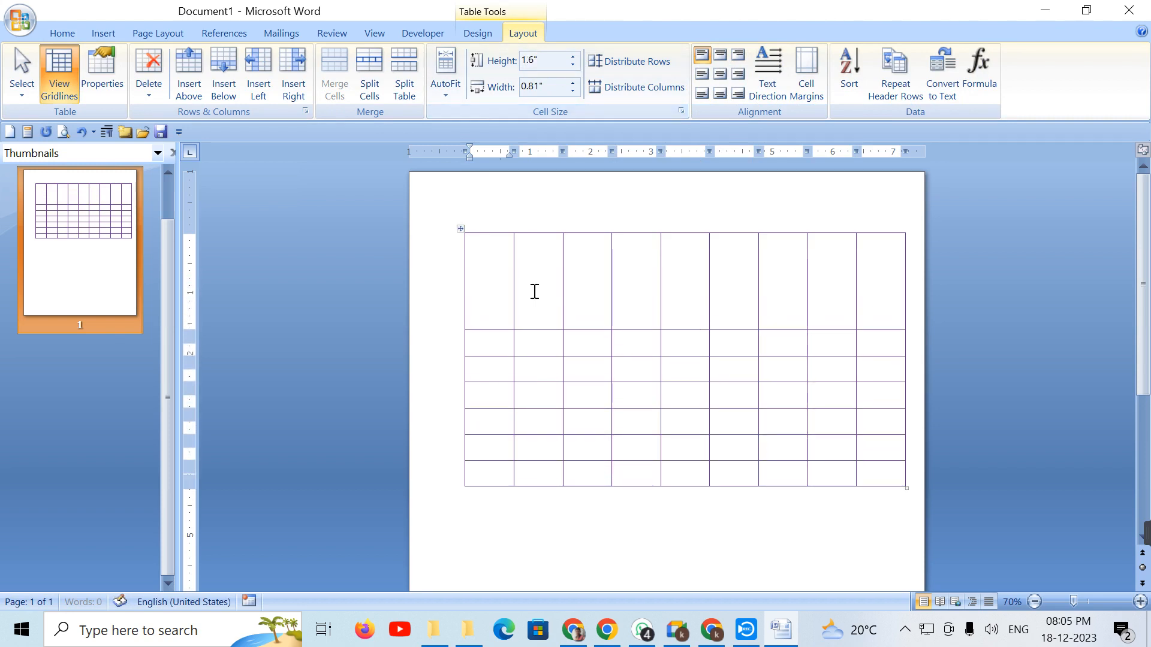
text(654	65465	4564	654	654	6556	4655	4654	655)
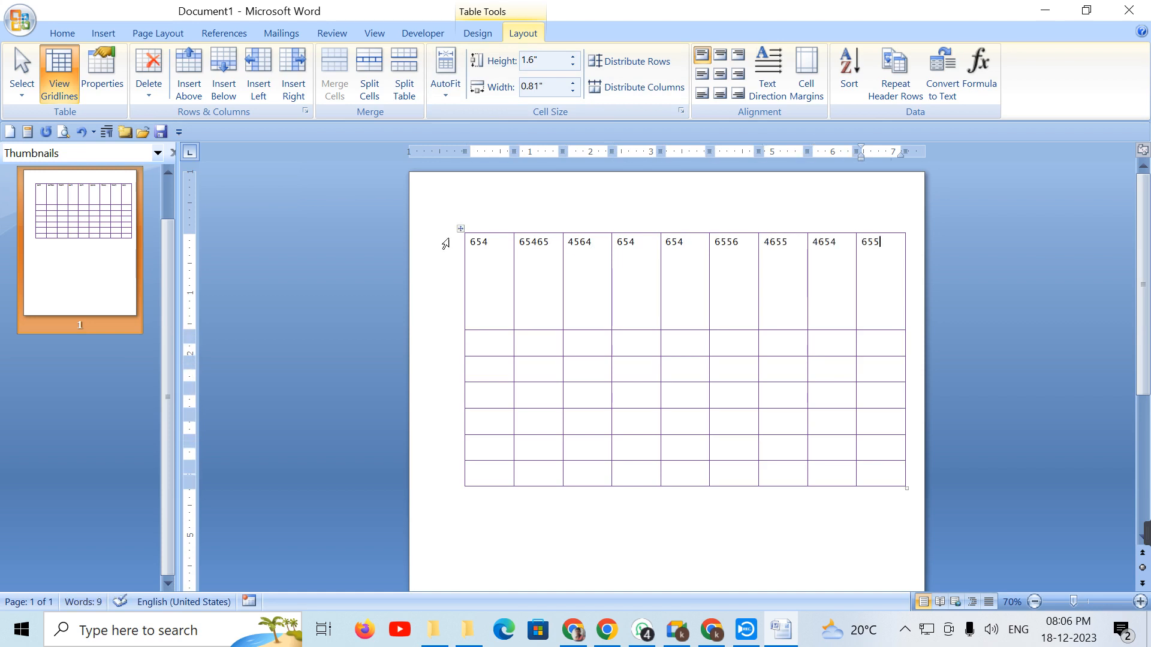
Step: Switch the page orientation to Landscape and reselect the table
click(458, 228)
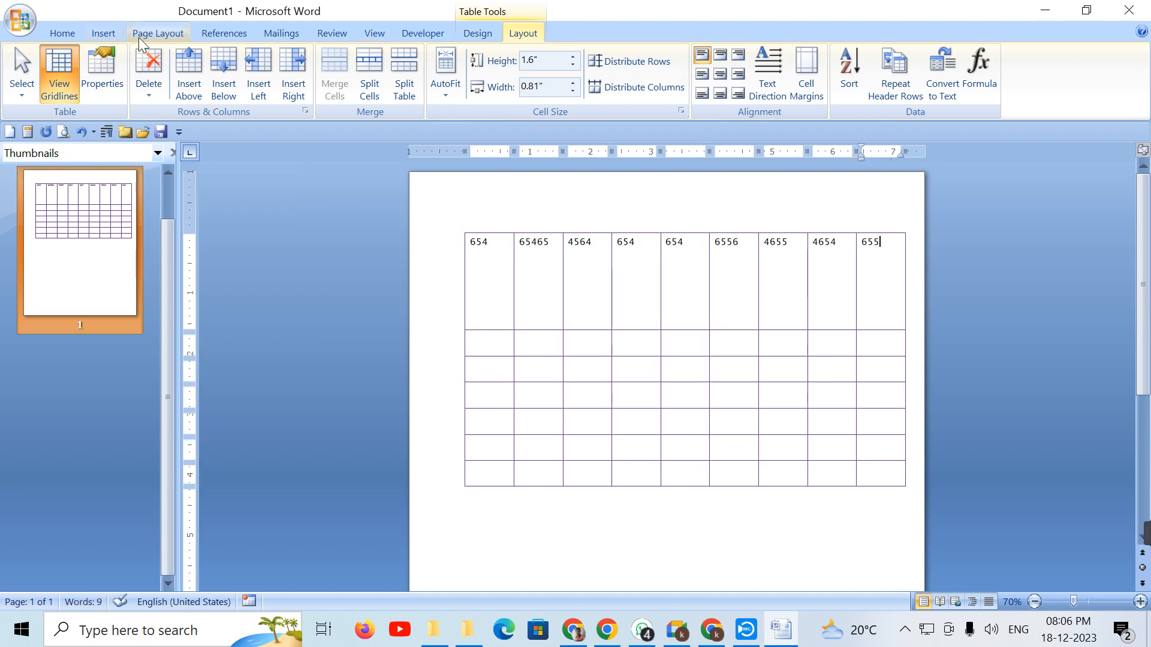
click(158, 33)
click(166, 86)
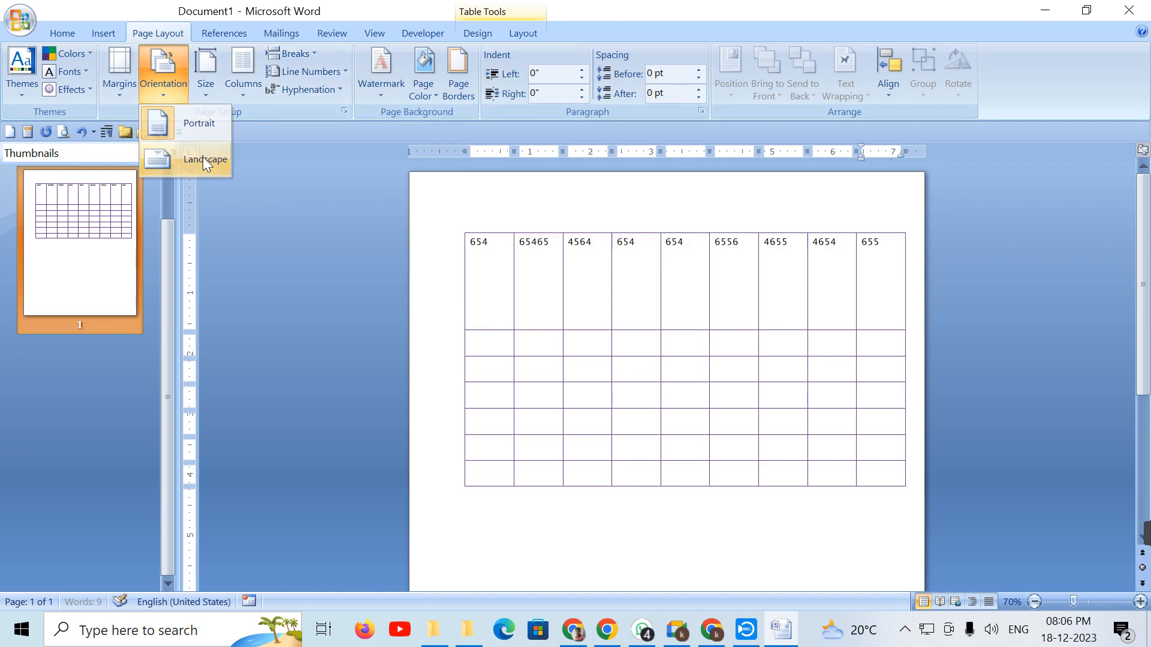
click(203, 157)
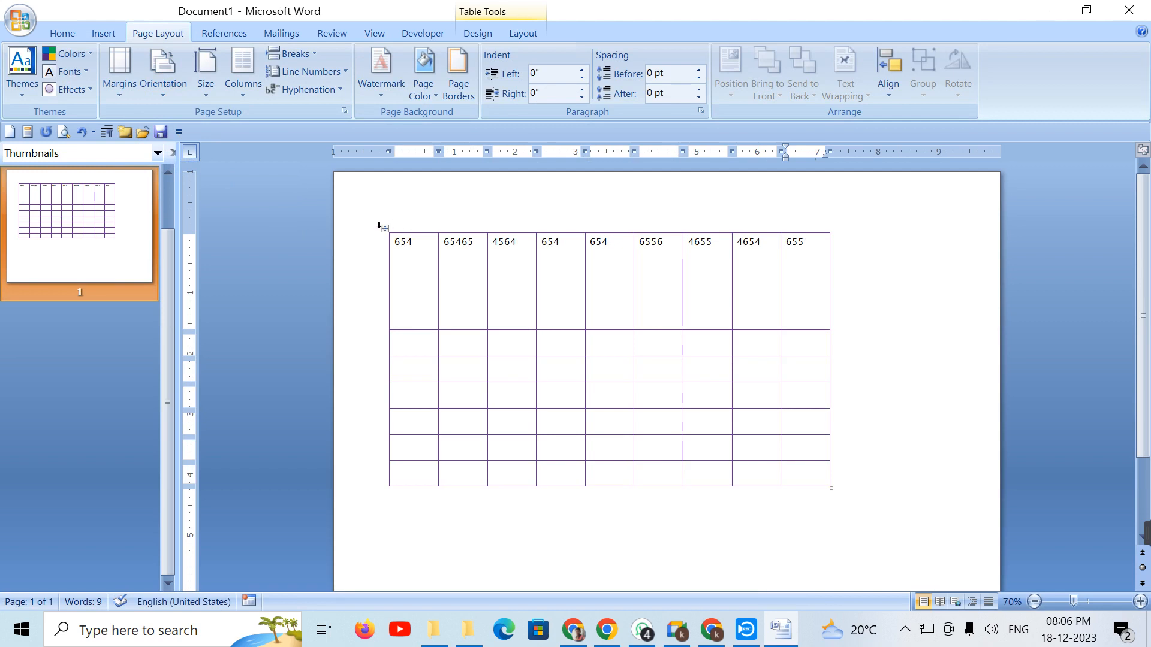
click(384, 228)
click(523, 35)
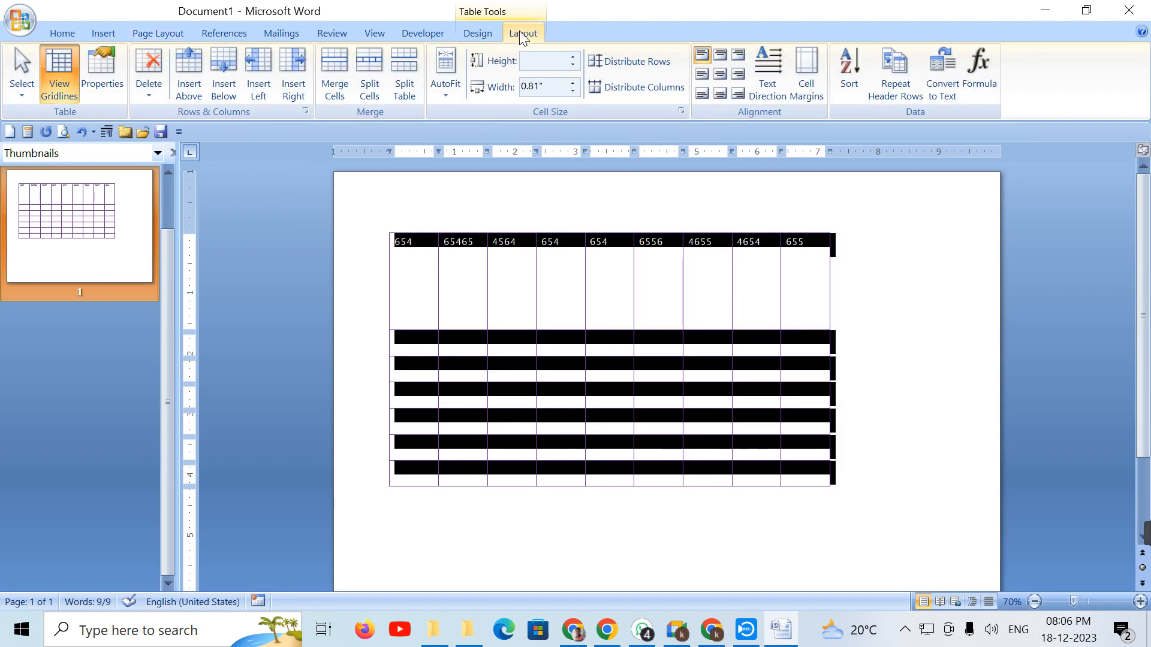
Step: Try top-left, top-centre and top-right alignment, and stretch the table wider and taller
click(706, 61)
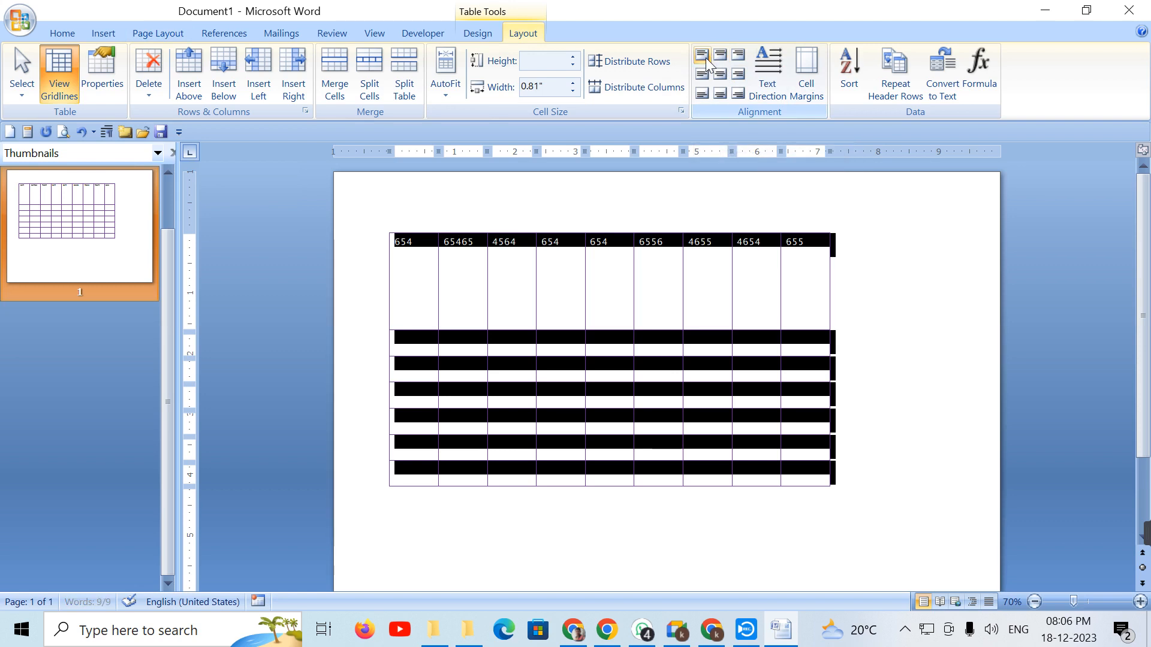
click(720, 57)
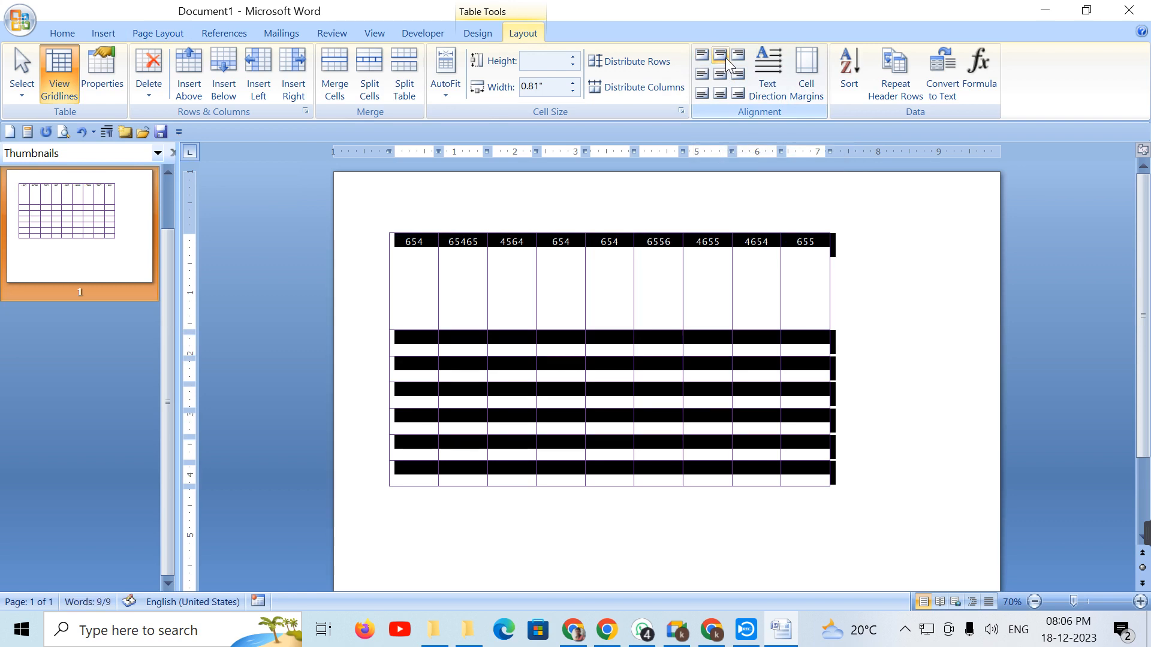
click(736, 61)
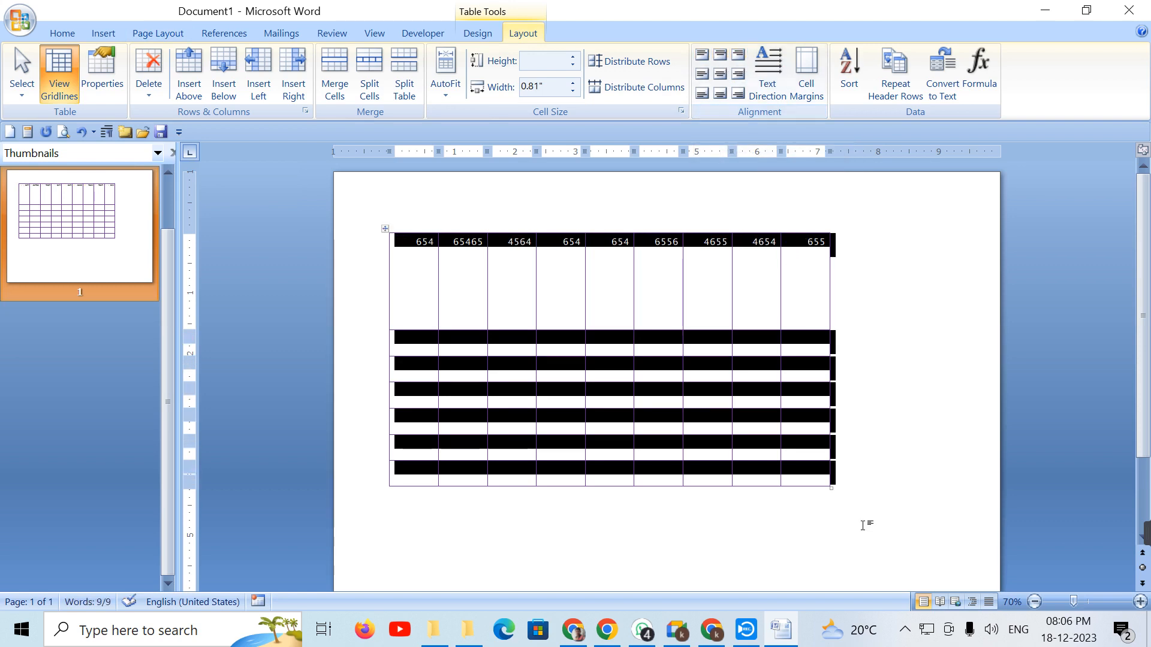
drag(831, 487, 954, 512)
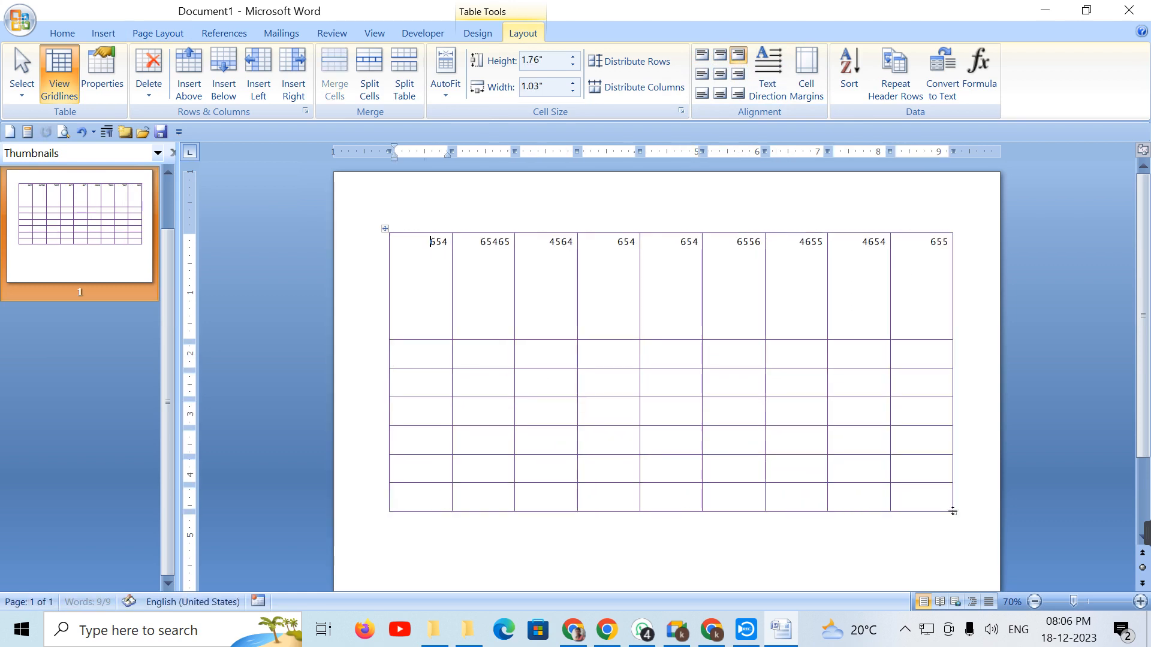
click(385, 229)
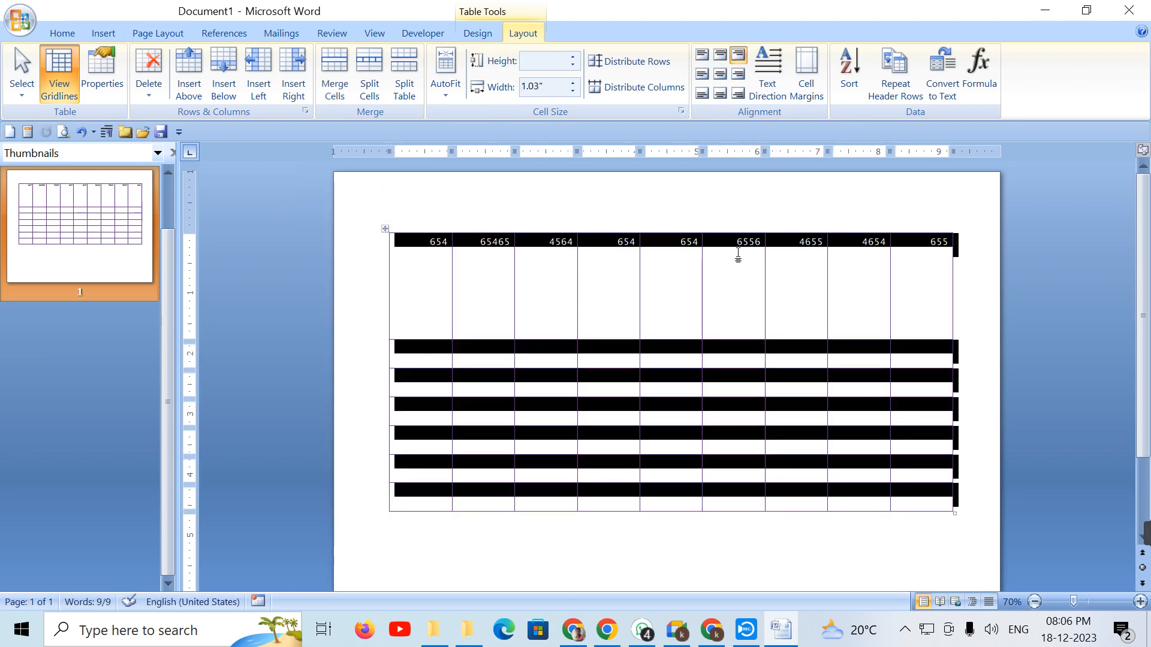
Step: Cycle the whole table through the top and middle alignment options
click(702, 54)
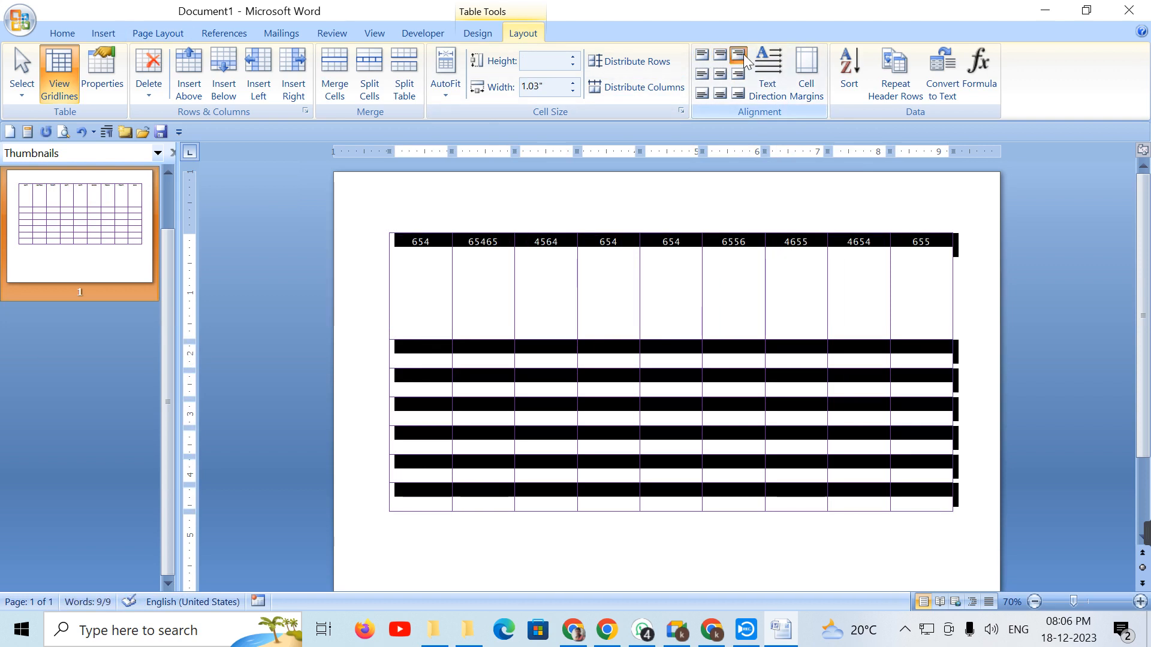
click(736, 58)
click(702, 54)
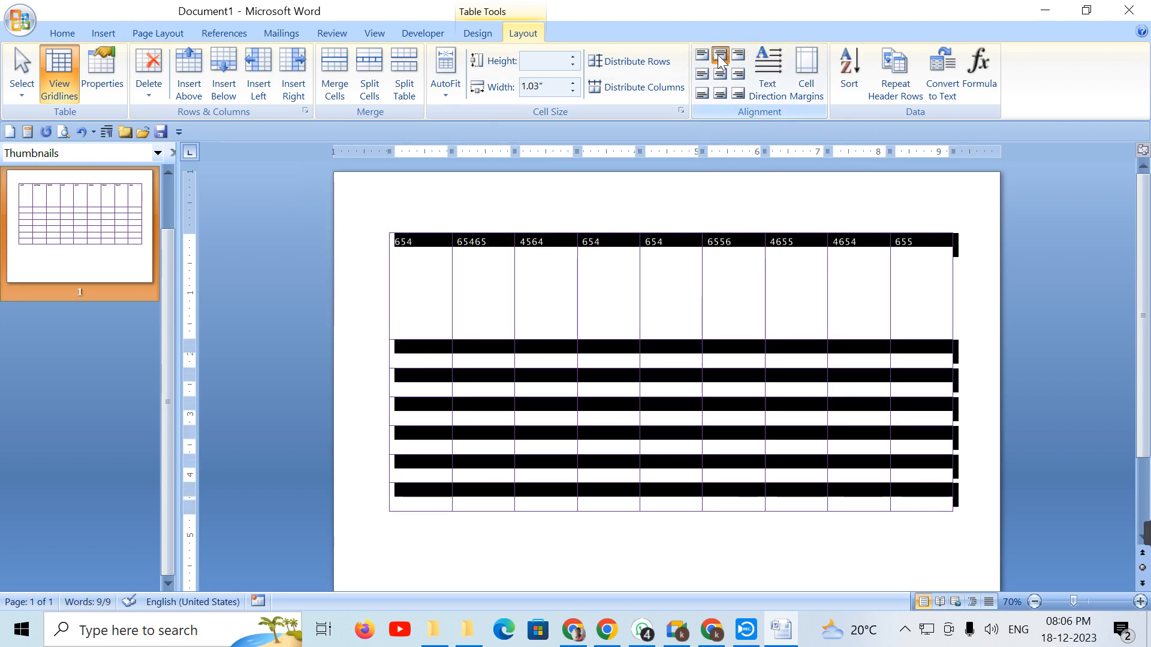
click(719, 55)
click(744, 58)
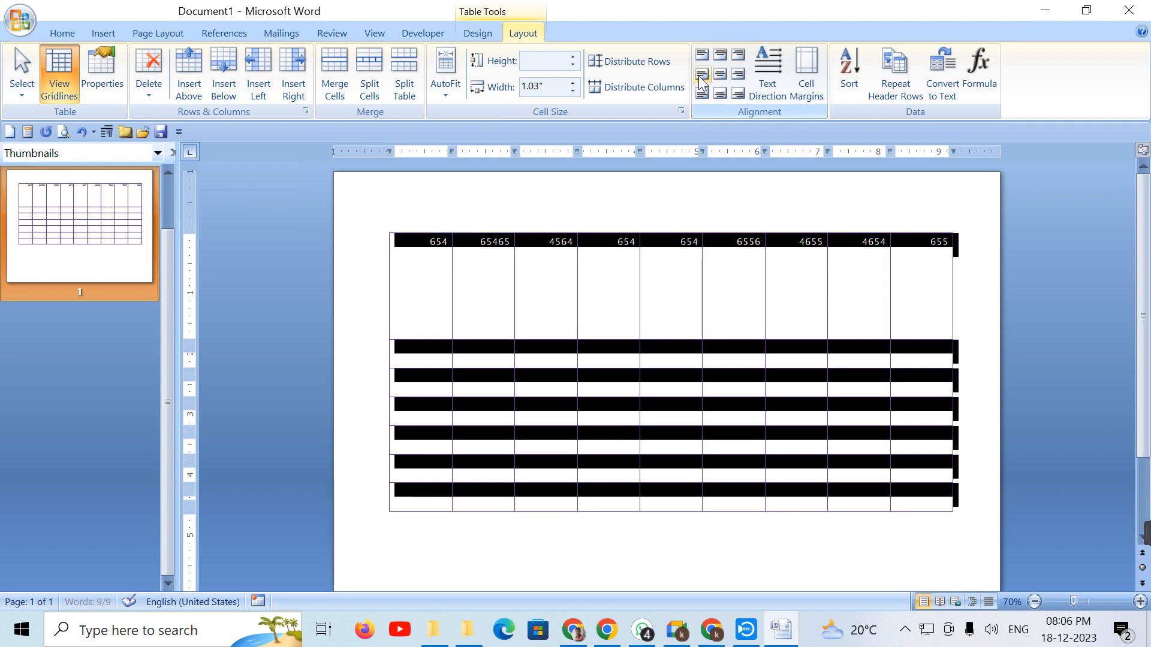
click(702, 75)
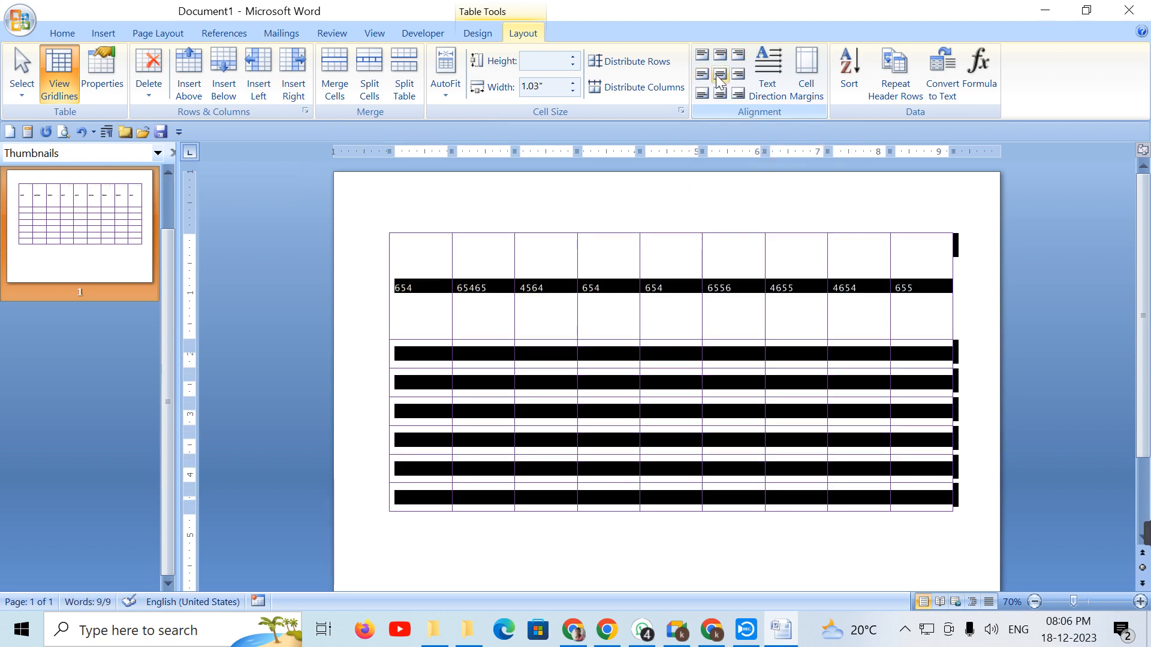
click(721, 76)
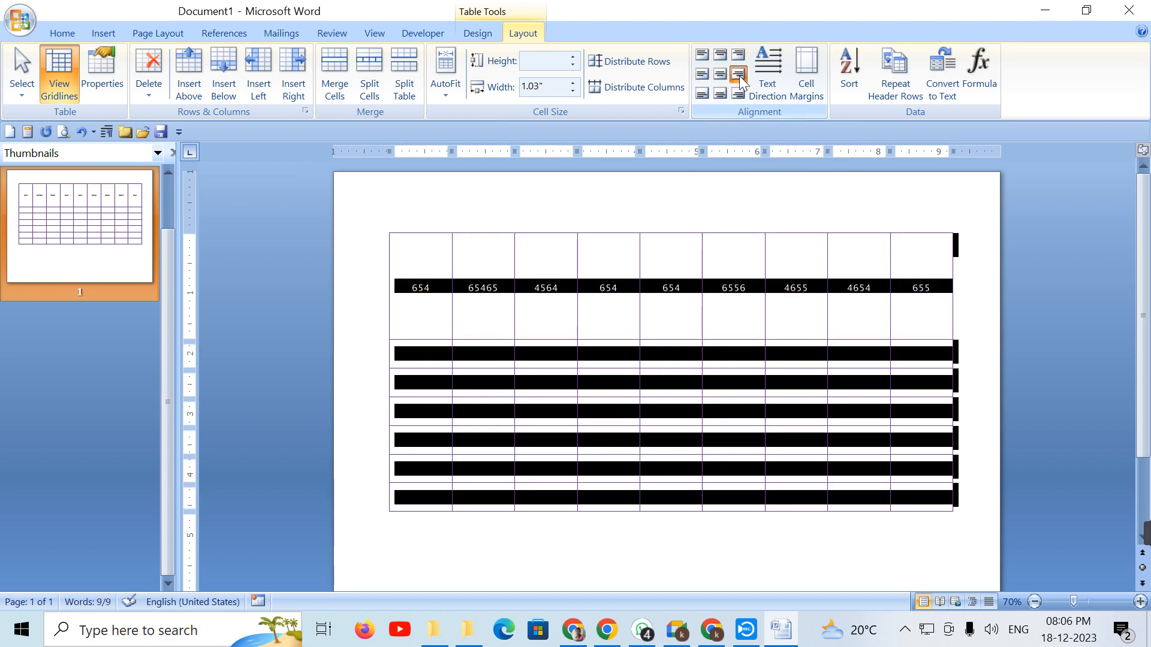
click(739, 75)
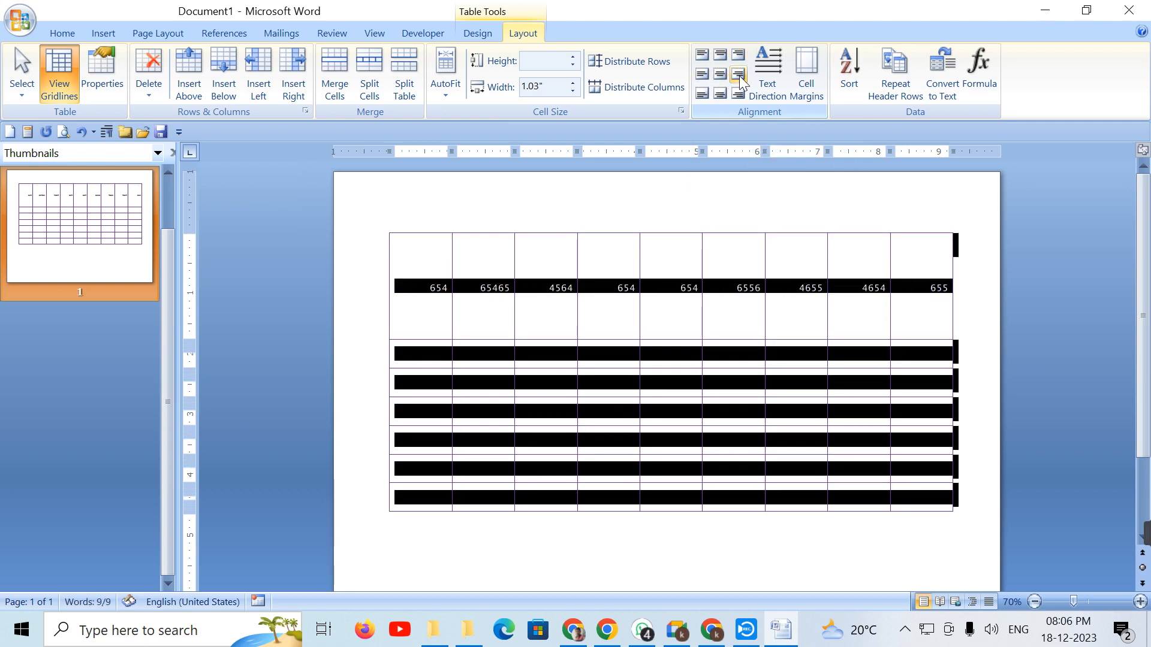
Step: Try the bottom alignments, then settle on Align Center for the numbers
click(701, 94)
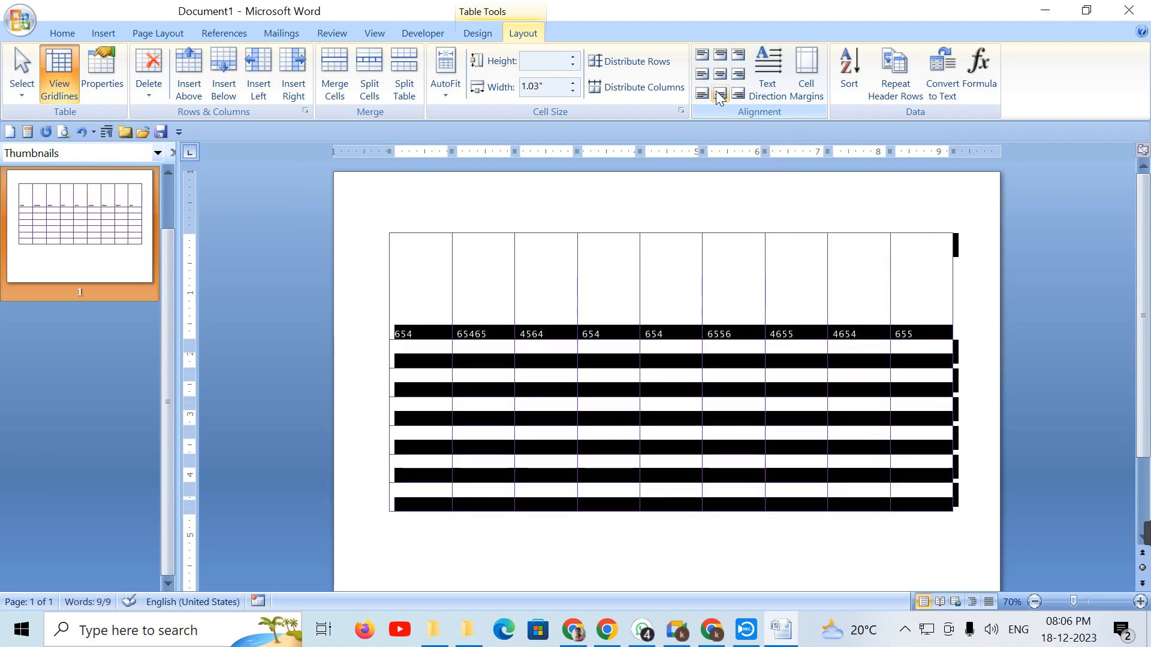
click(720, 94)
click(739, 94)
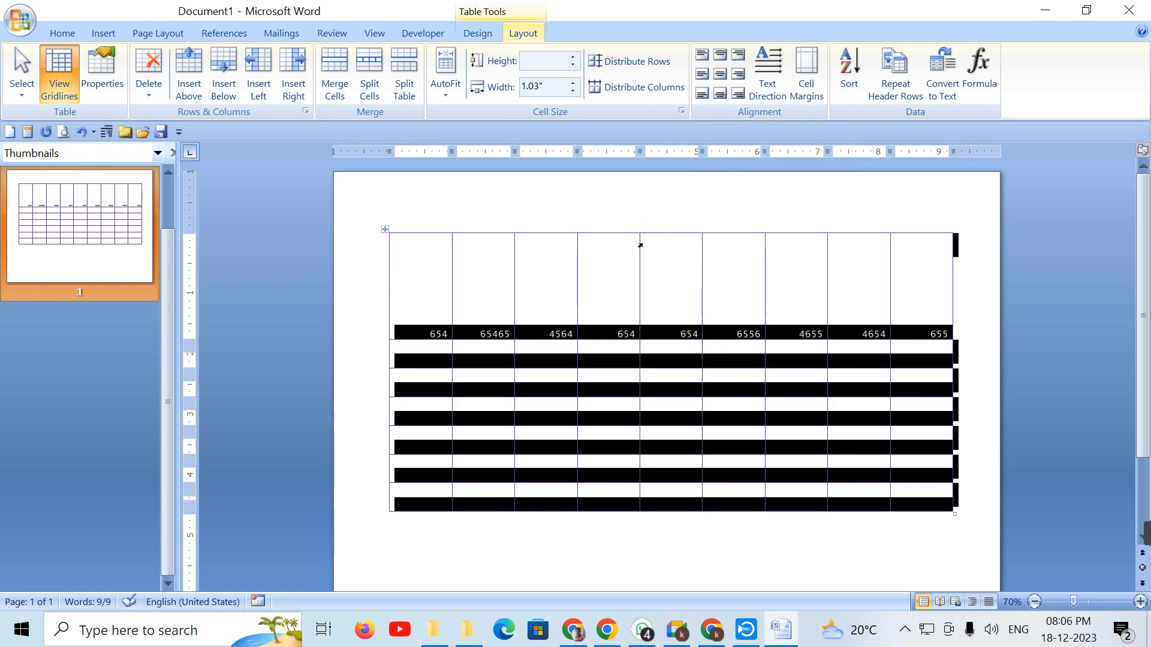
click(704, 57)
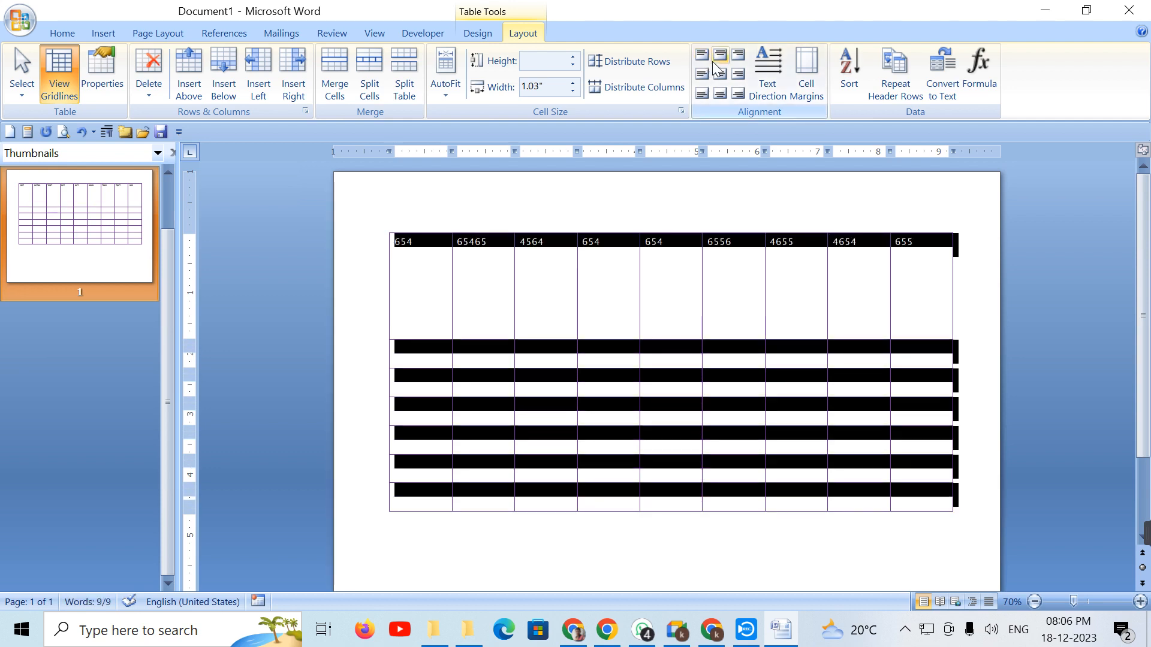
click(739, 75)
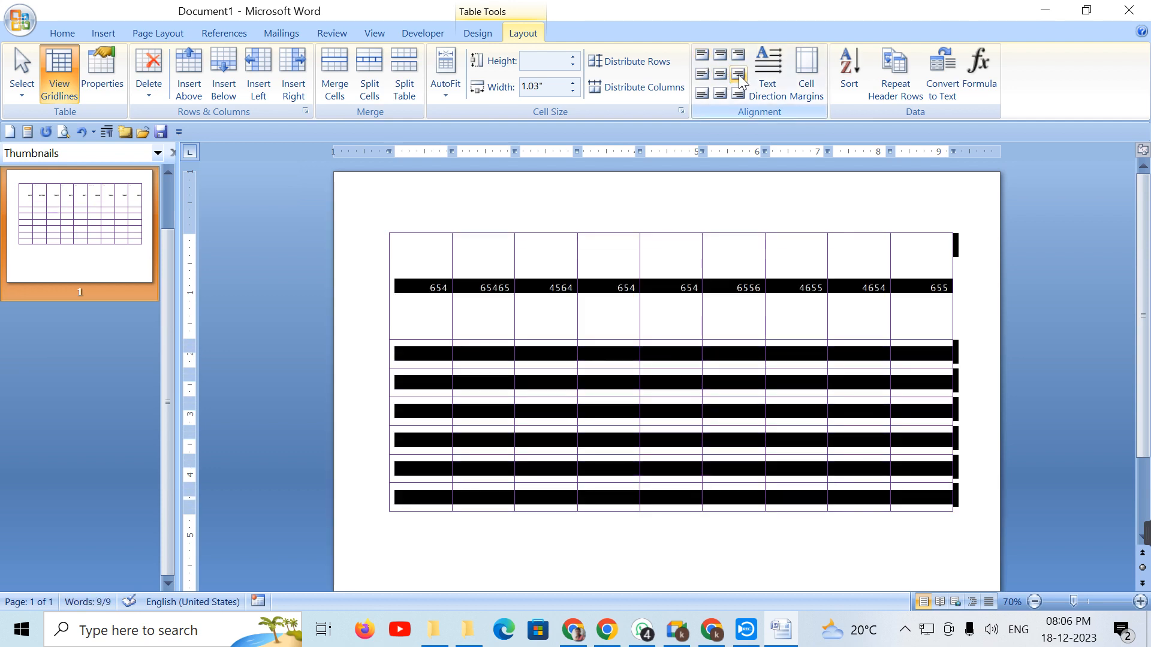
click(701, 76)
click(720, 75)
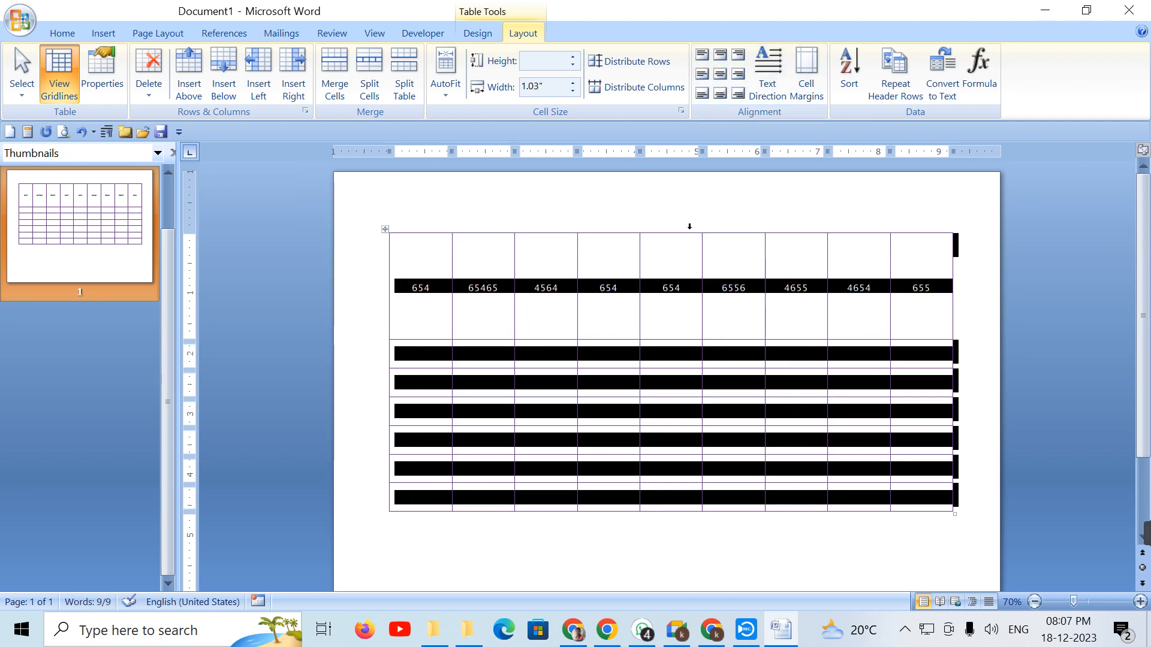
Step: Turn the first row's numbers vertical with Text Direction
click(767, 324)
drag(416, 286, 907, 279)
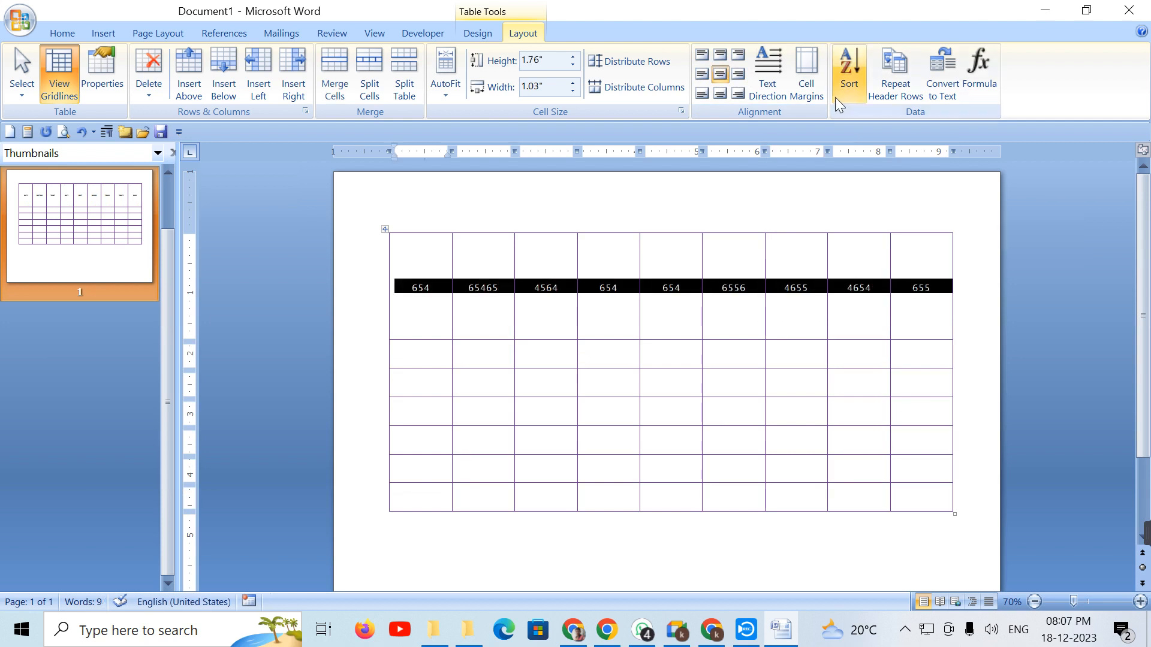
click(770, 77)
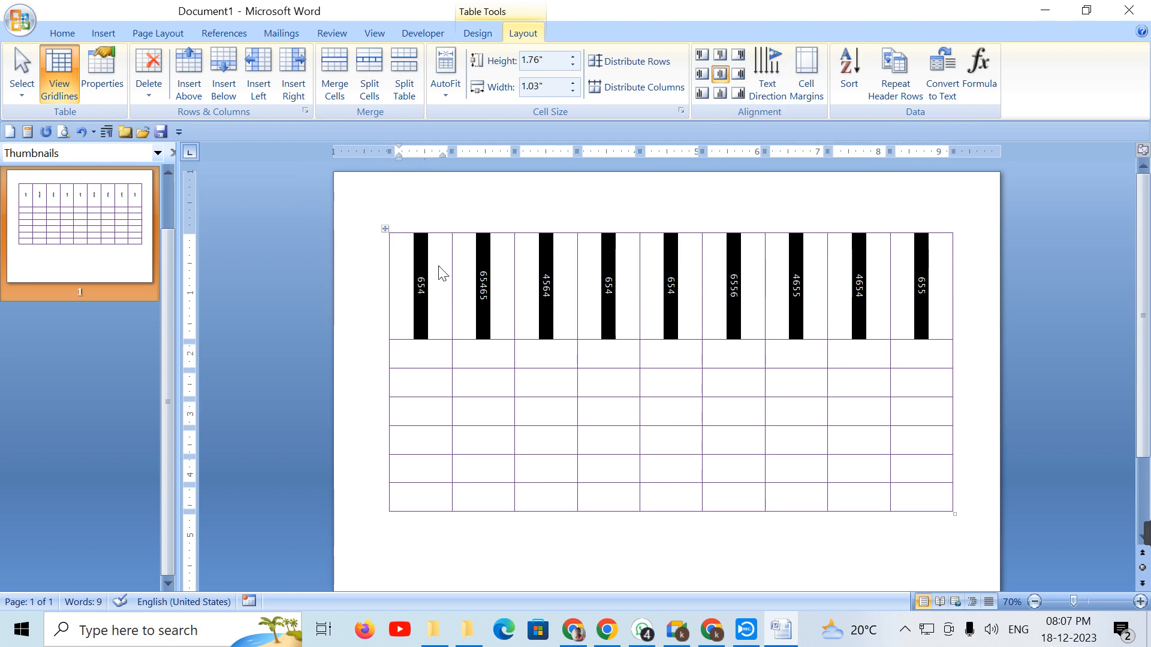
Step: Cycle the whole table's text direction through vertical orientations back to horizontal
click(423, 291)
drag(425, 255, 415, 337)
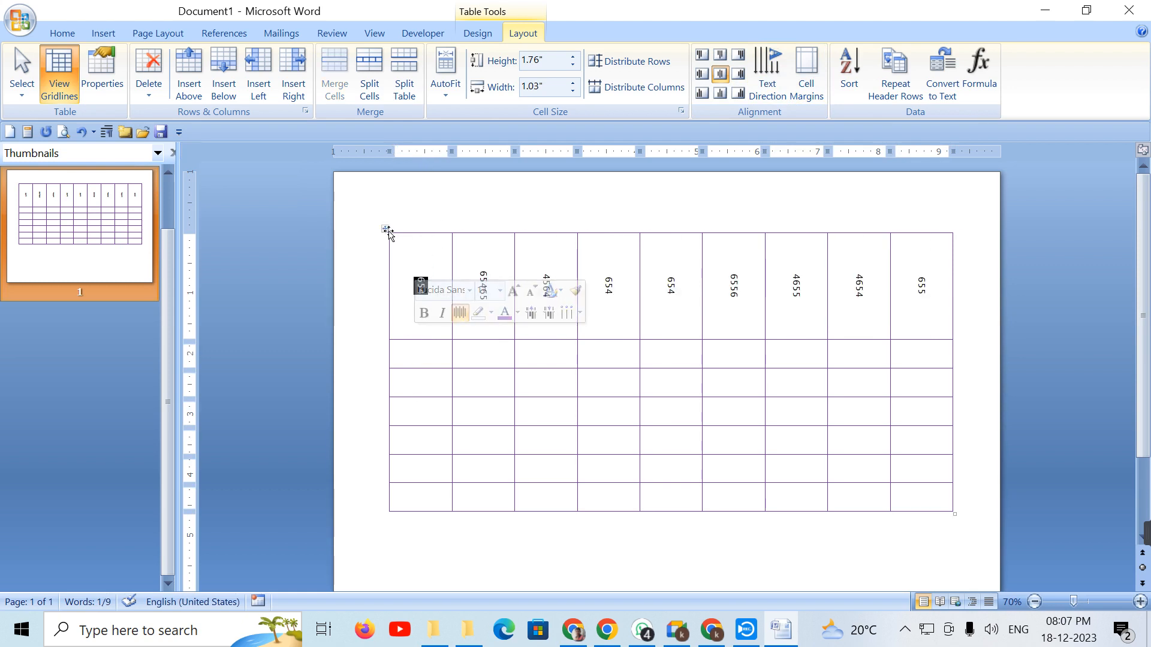
click(385, 229)
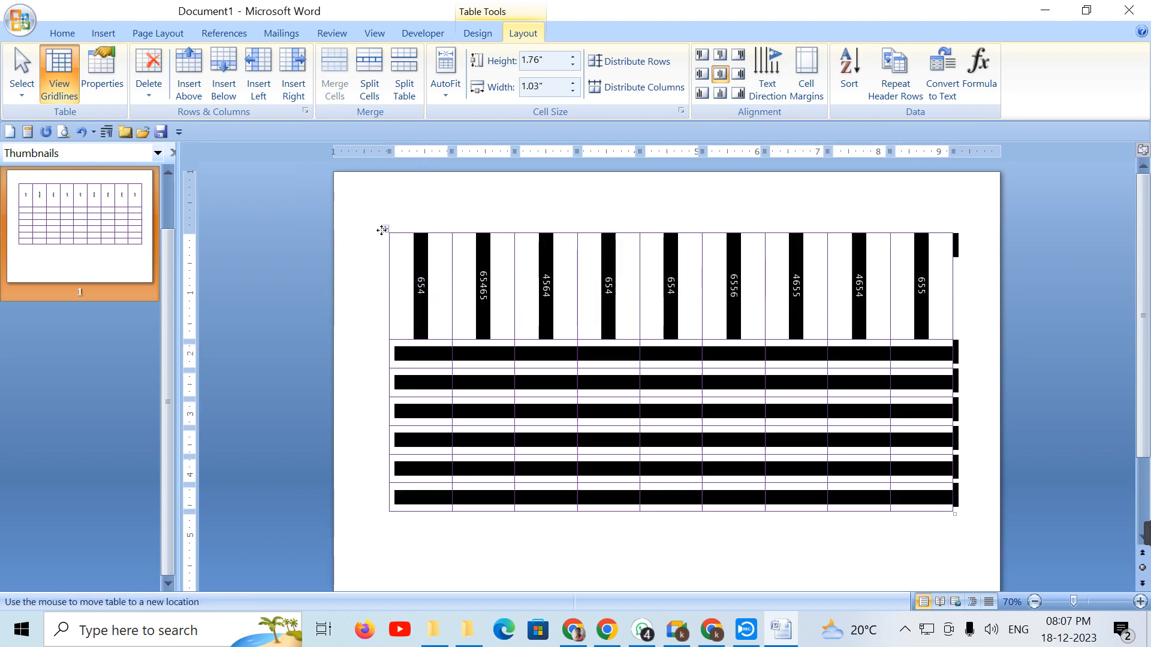
click(775, 73)
click(773, 71)
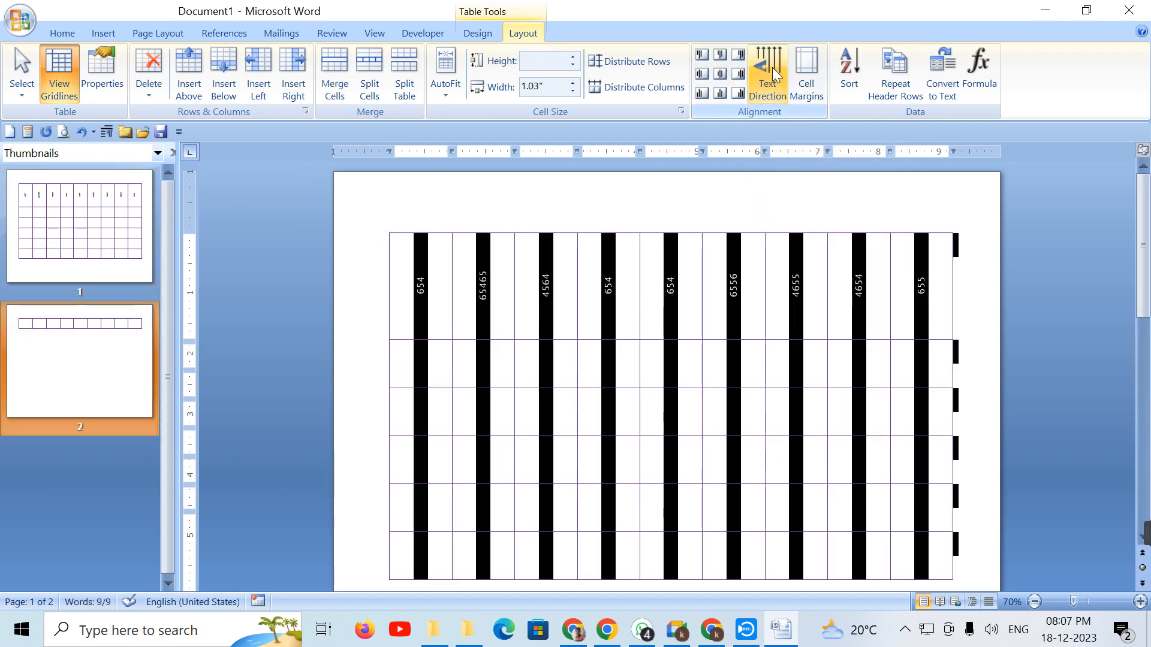
click(773, 70)
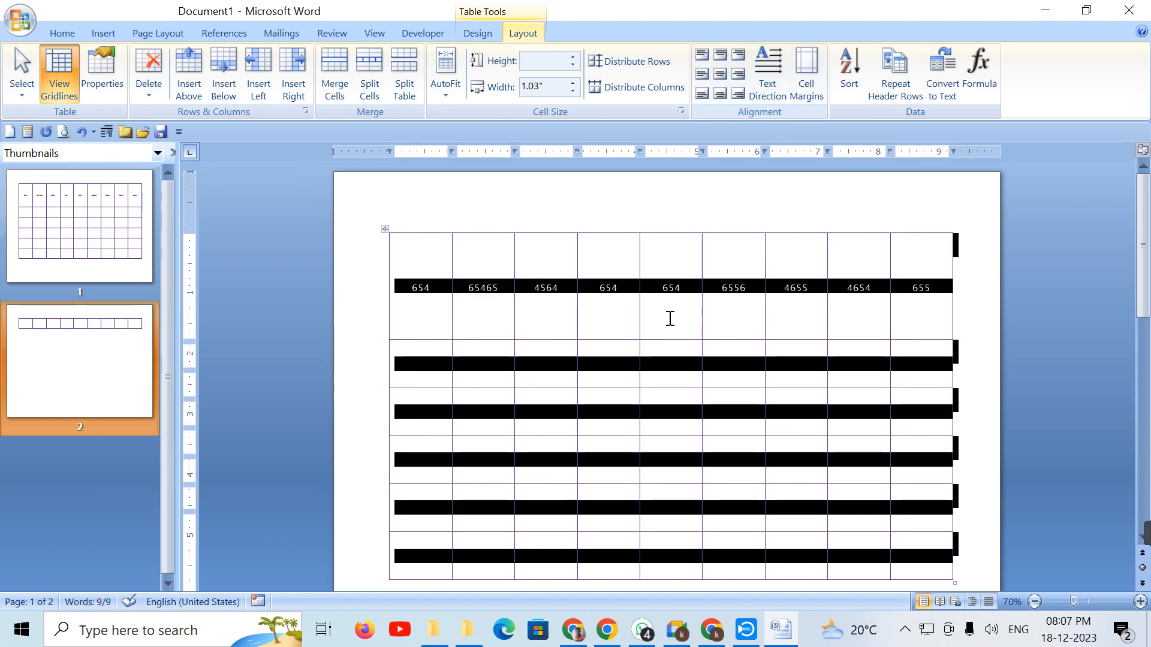
Step: Toggle the first row's text between vertical and horizontal, ending horizontal
click(667, 289)
drag(410, 290, 917, 287)
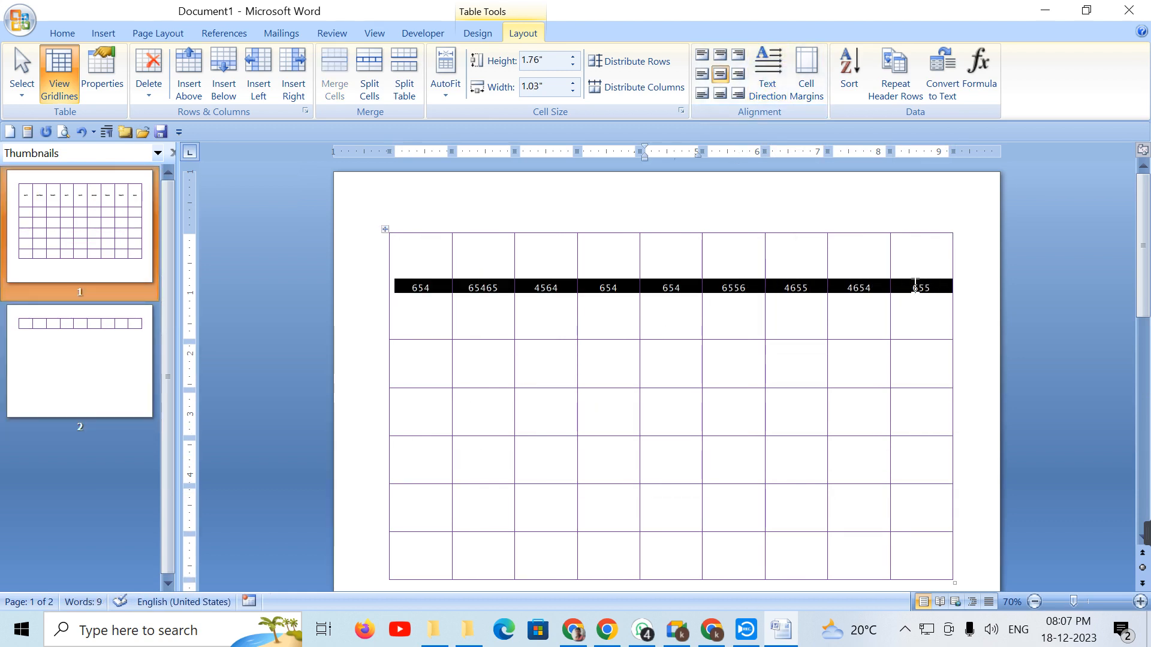
click(768, 69)
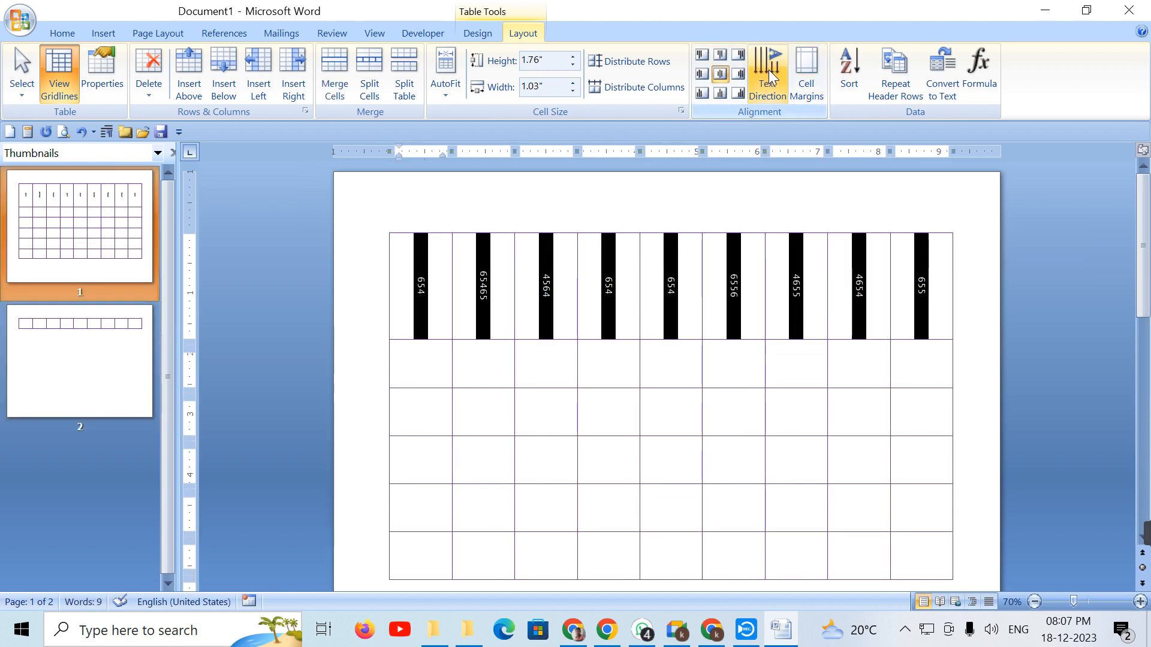
click(768, 69)
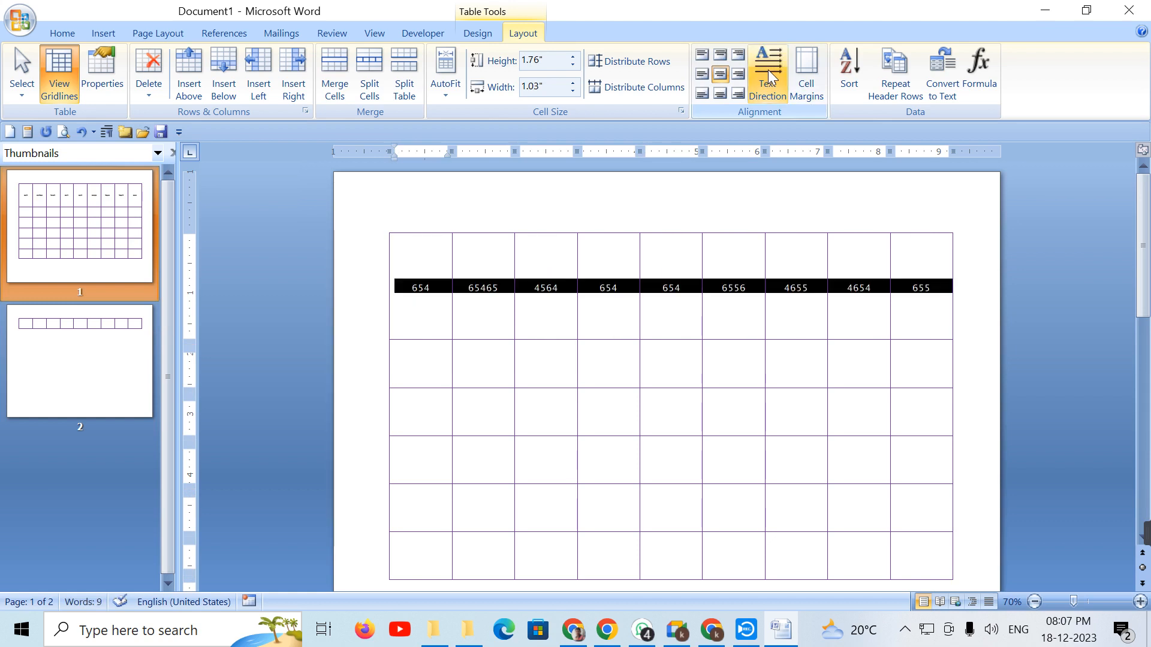
click(768, 69)
click(768, 70)
click(807, 91)
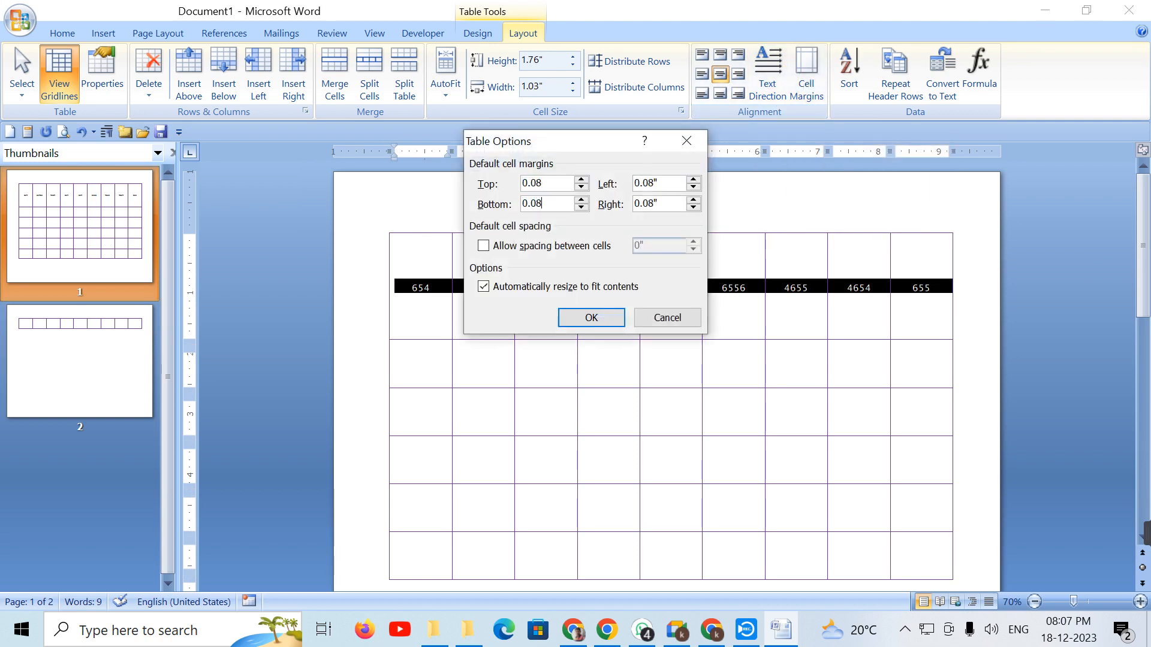
click(592, 317)
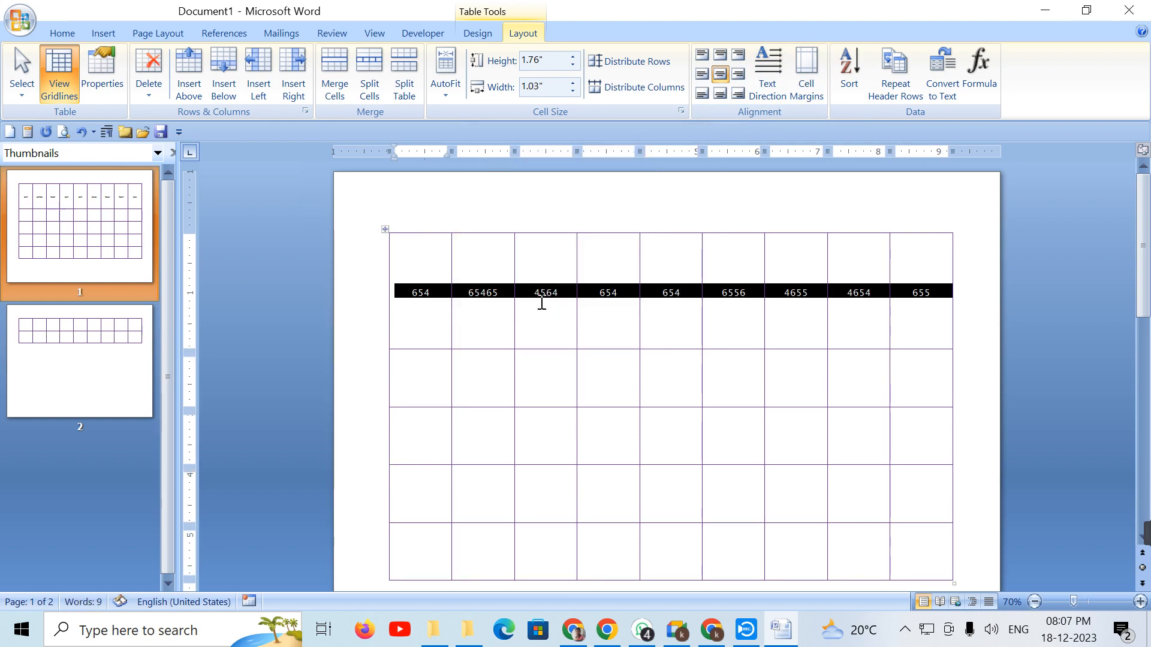
click(495, 296)
text(654654654654)
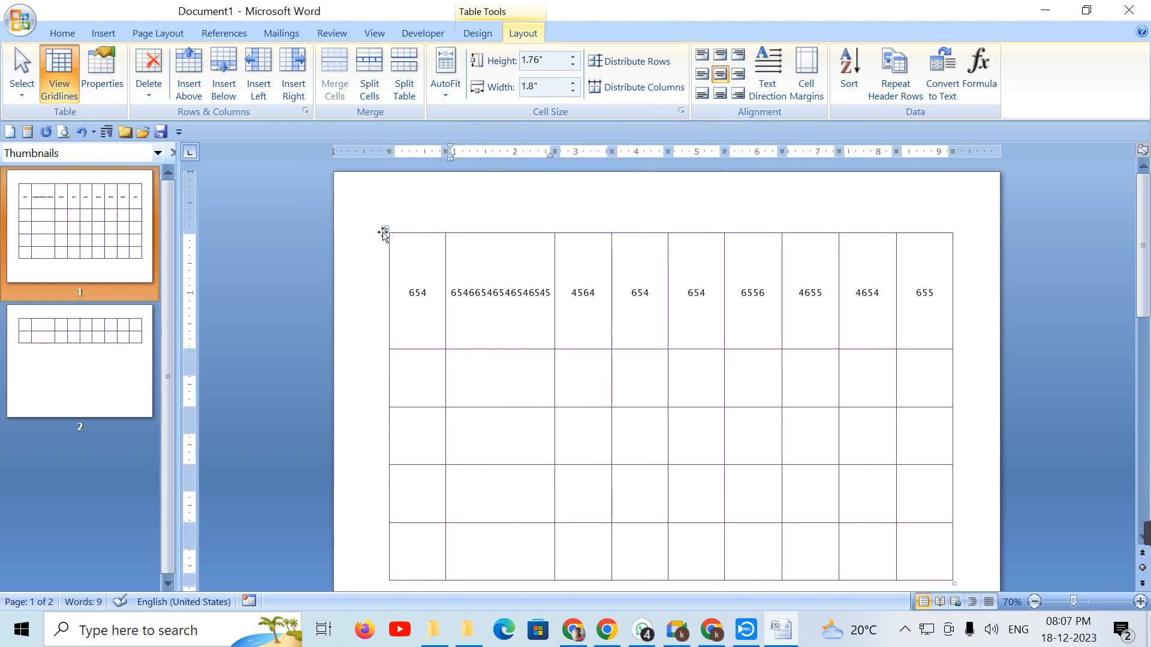
Step: Fix column widths via AutoFit, then extend the second cell's number into a long wrapping value
click(384, 233)
click(444, 90)
click(497, 153)
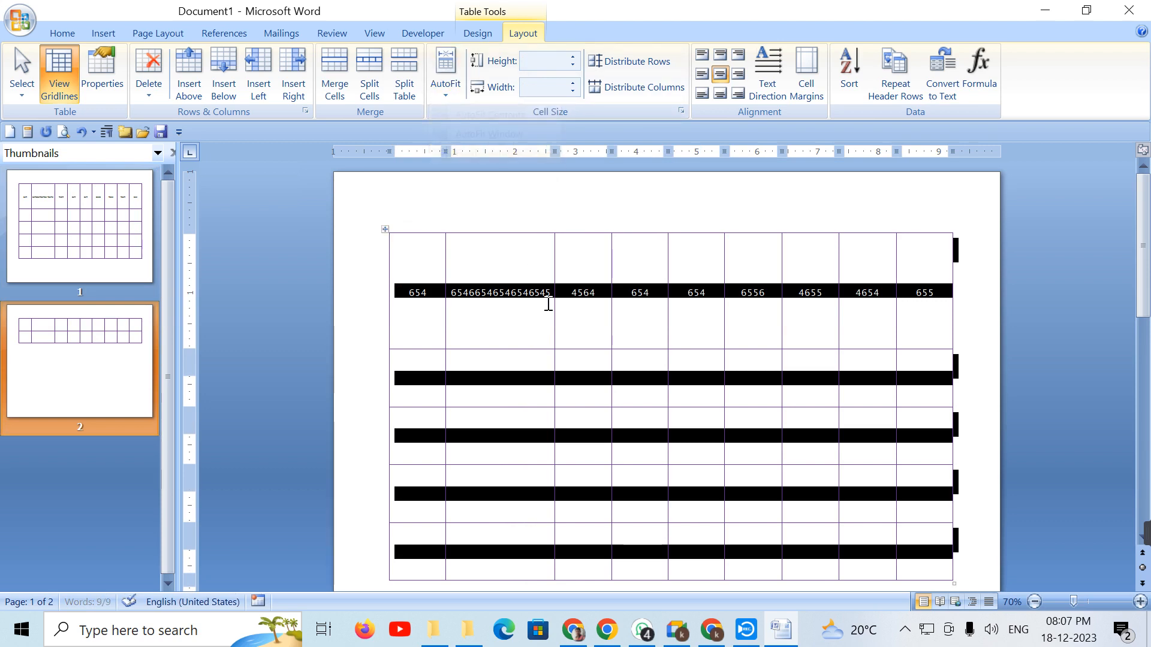
click(523, 304)
text(564656565465465465465465456465465)
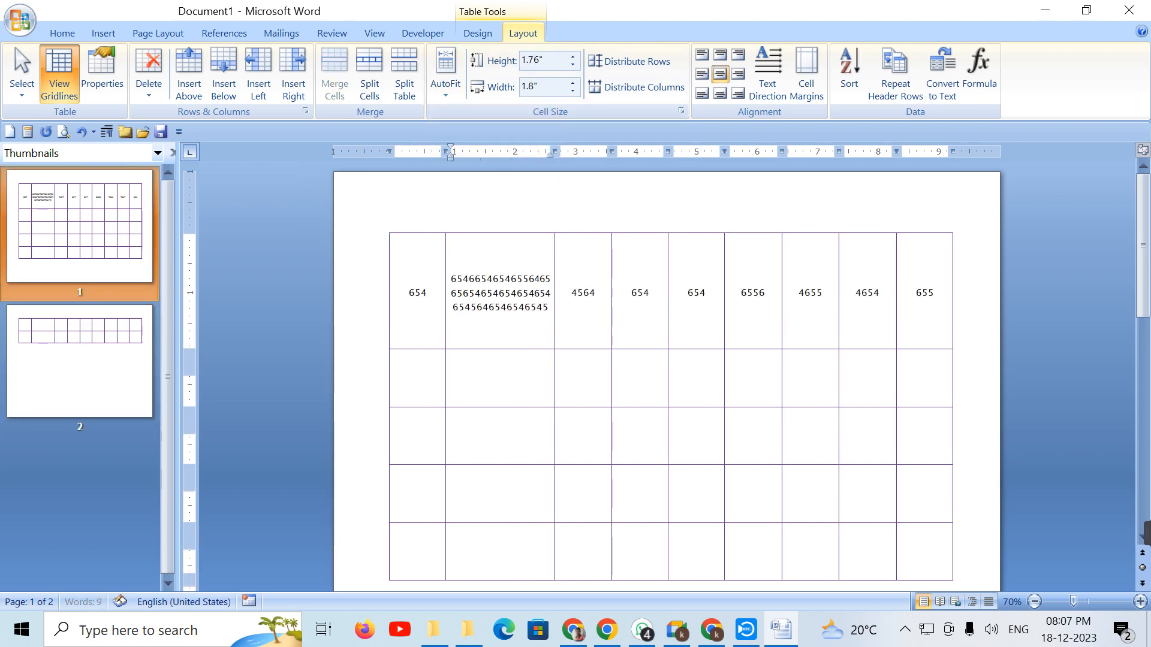
text(456465456465465465465465465465465465456465465465465465465465465465465465)
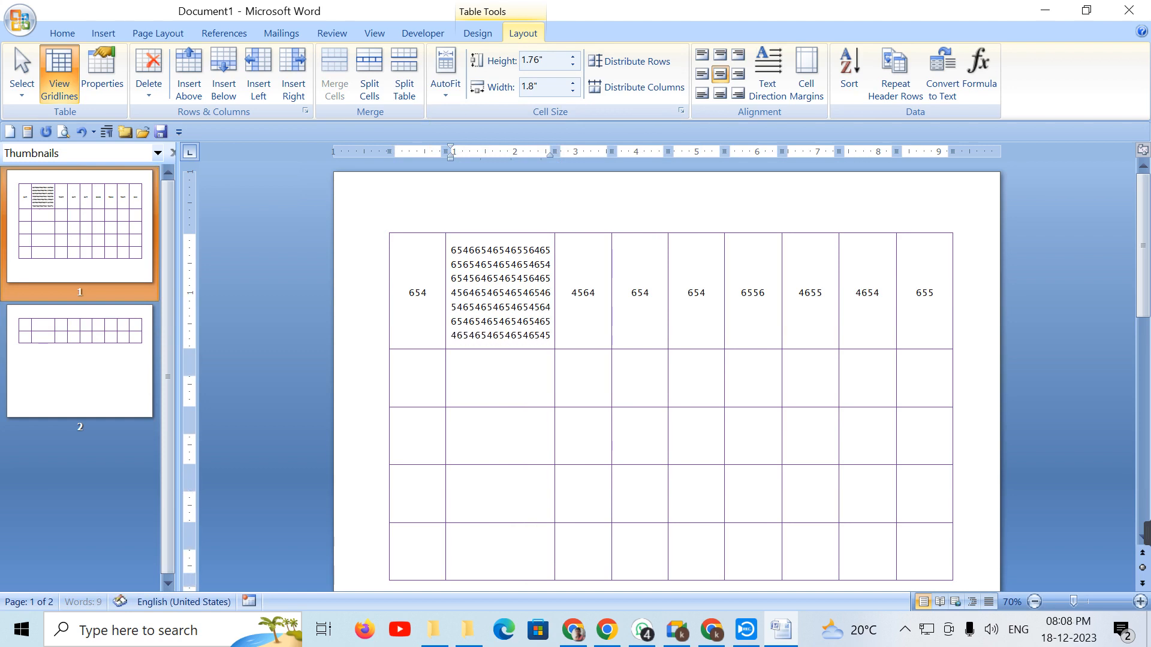
text(46546545465)
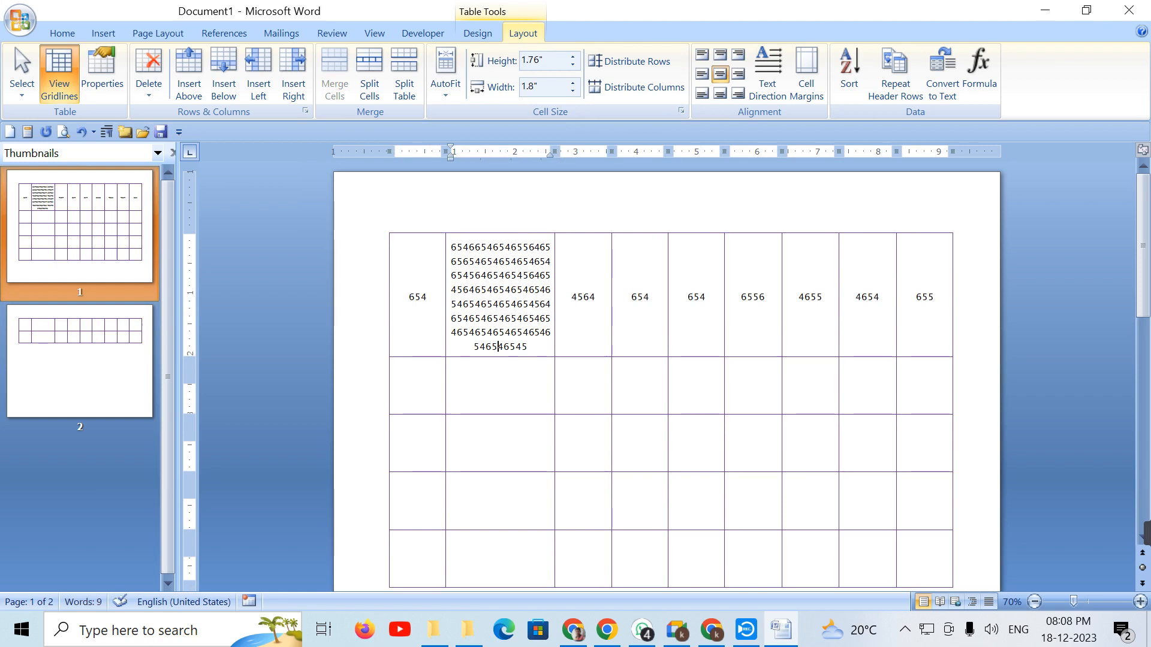
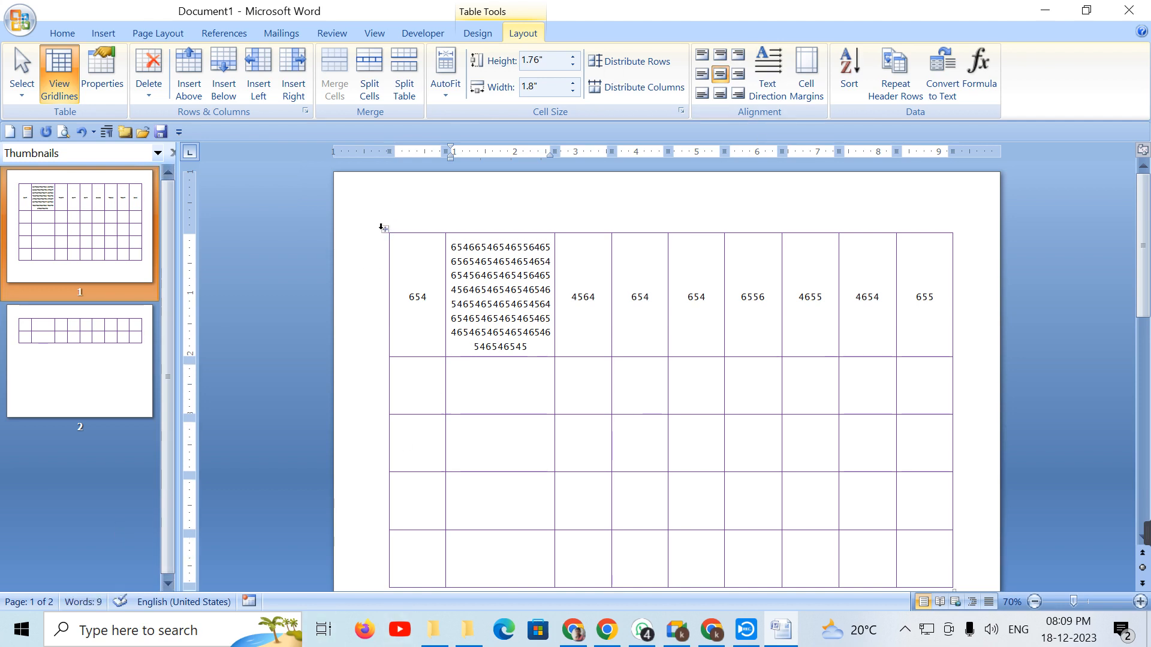
Step: Select the whole table and open Cell Margins, then close it without changes
click(388, 228)
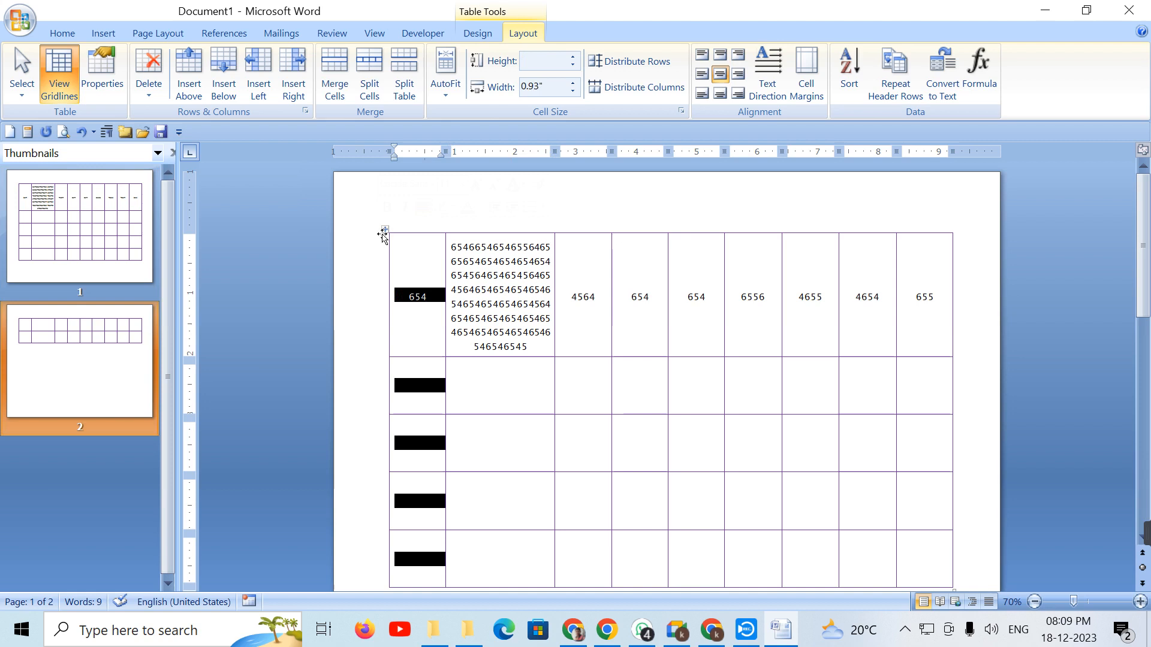
click(386, 231)
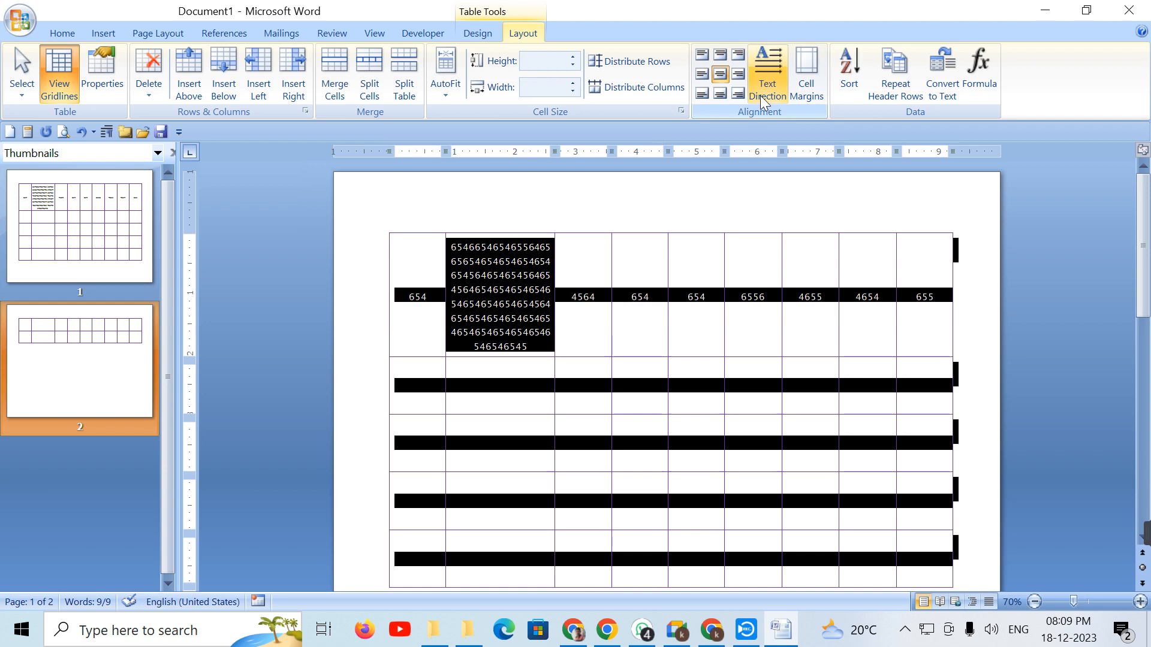
click(818, 90)
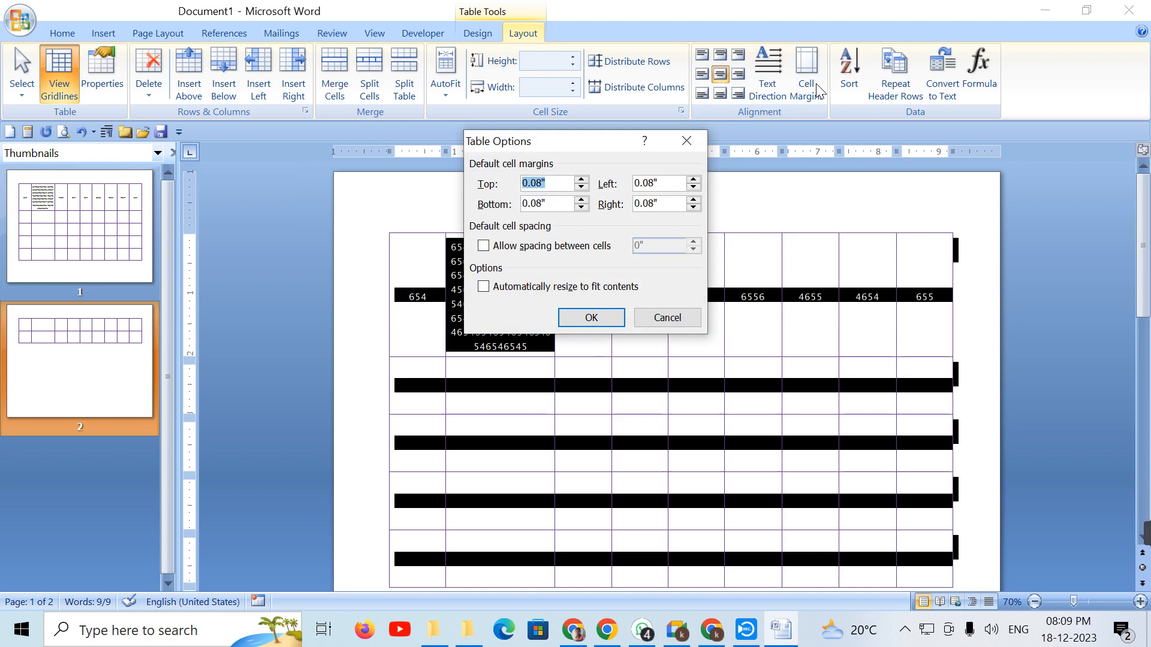
click(593, 317)
click(615, 385)
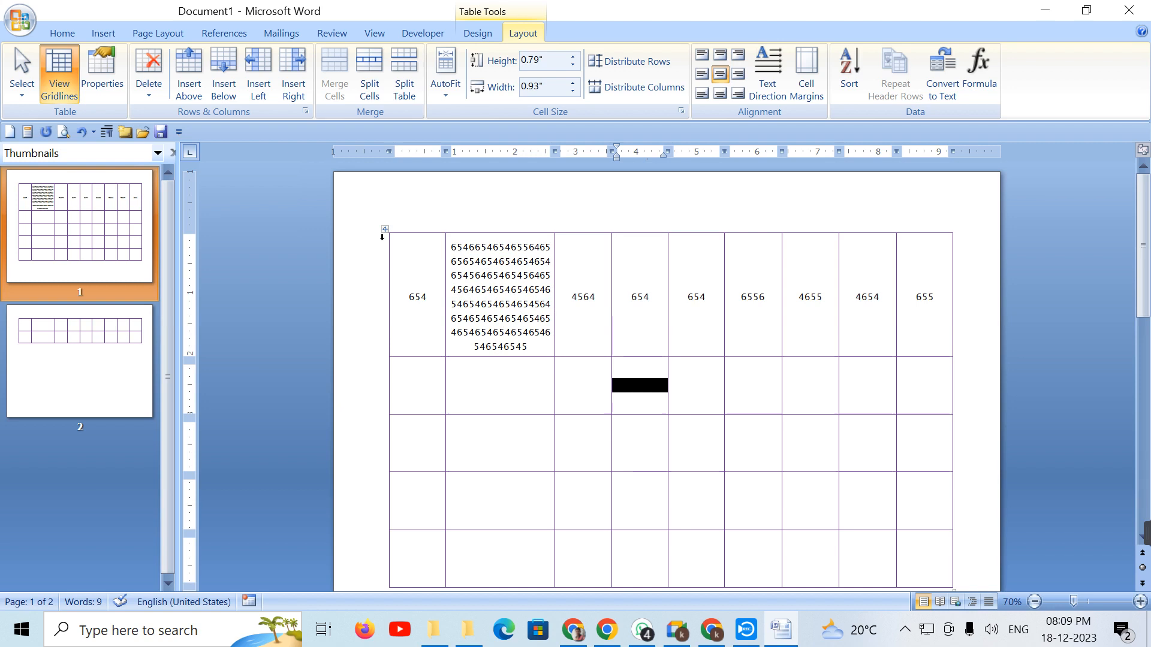
Step: Set the table's top, bottom, left and right cell margins all to 0
click(385, 229)
click(385, 229)
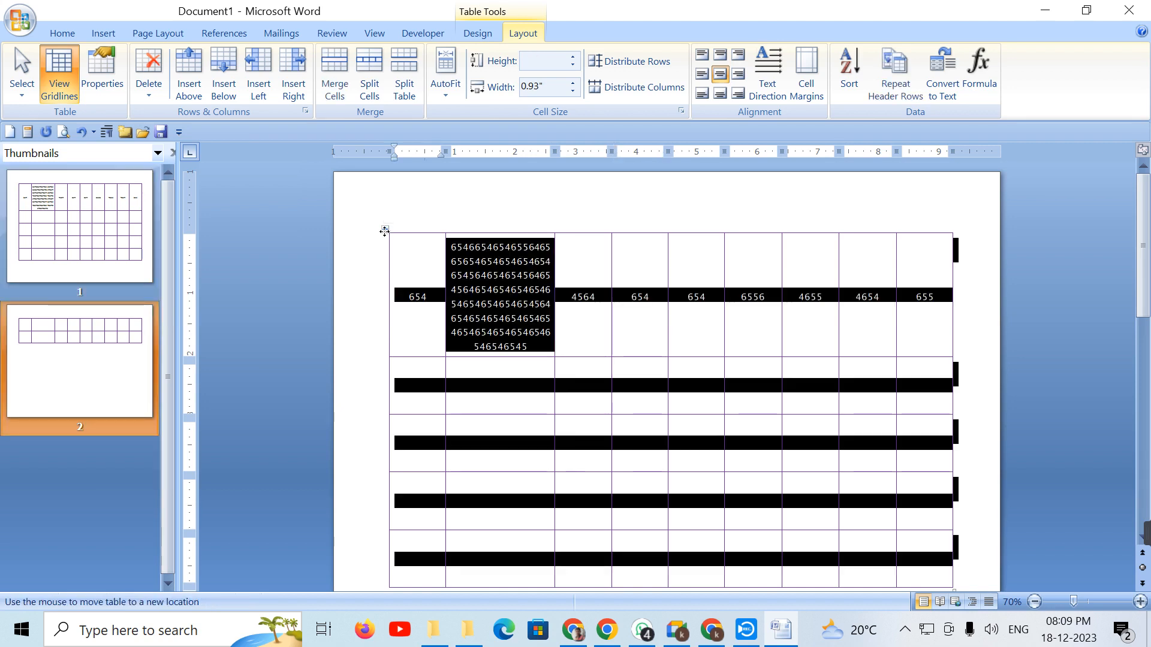
click(806, 78)
text(0)
key(Tab)
text(0)
key(Tab)
text(00)
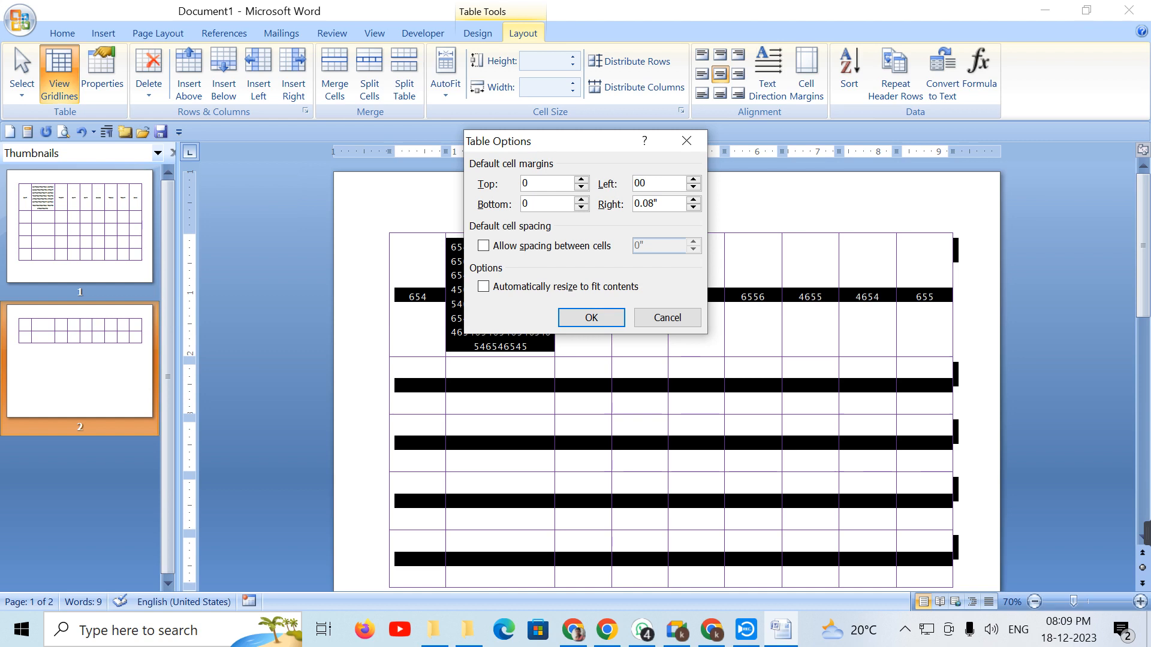
key(BackSpace)
key(Tab)
text(0)
key(Return)
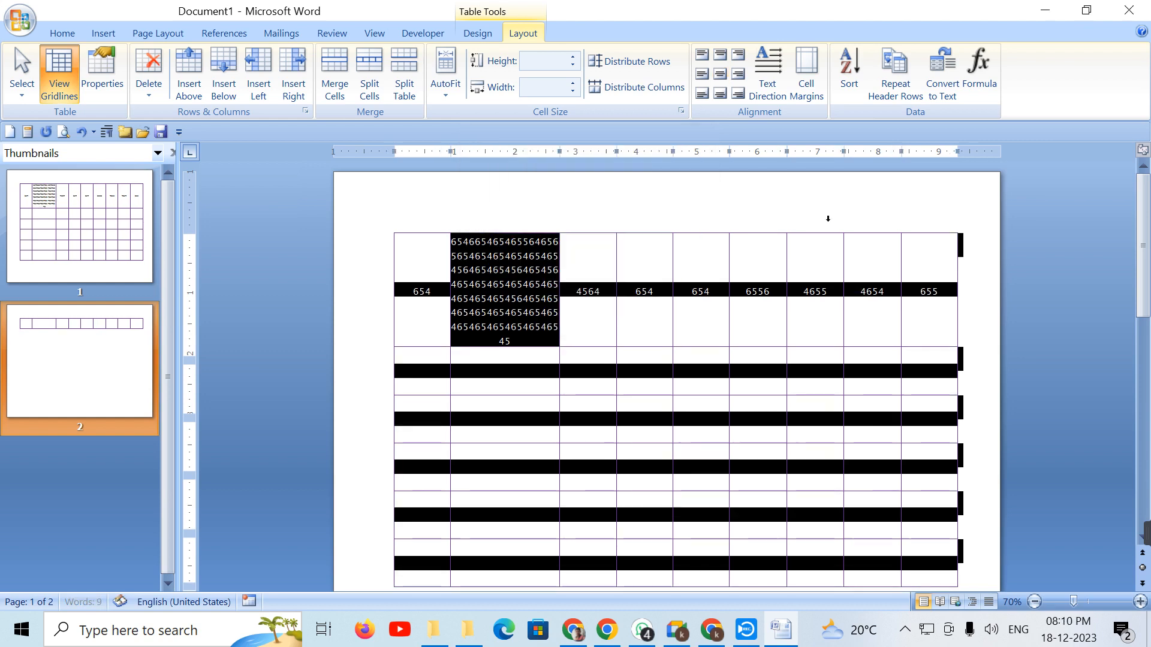
click(644, 468)
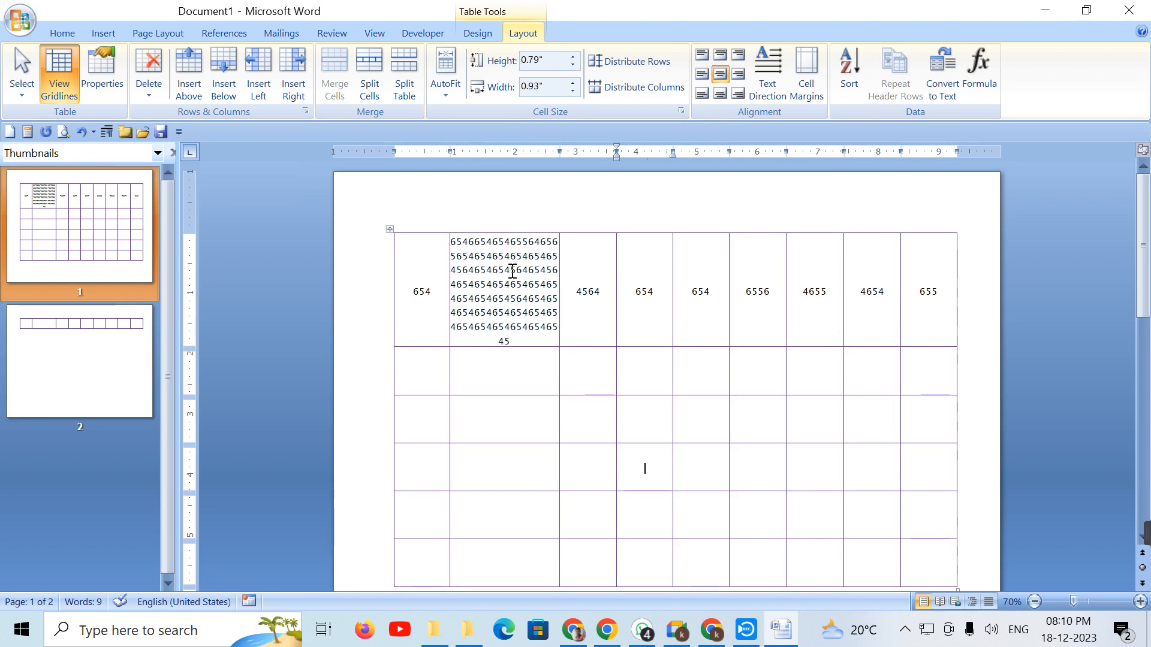
Step: Select the table and open Sort, closing it without sorting
click(390, 230)
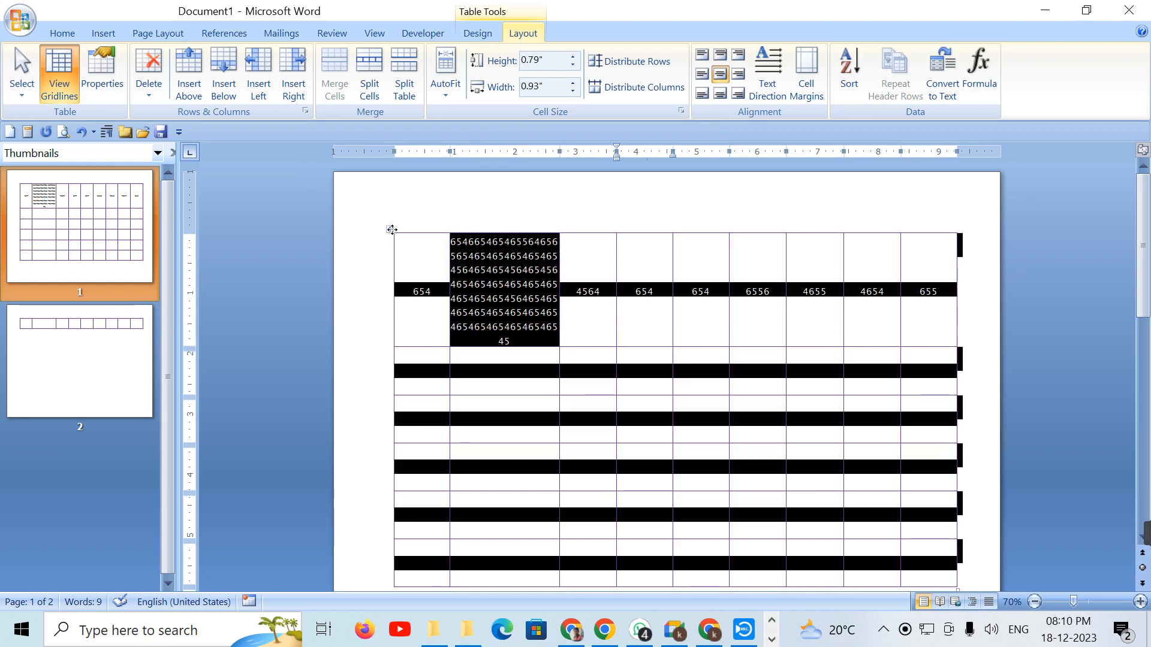
click(848, 71)
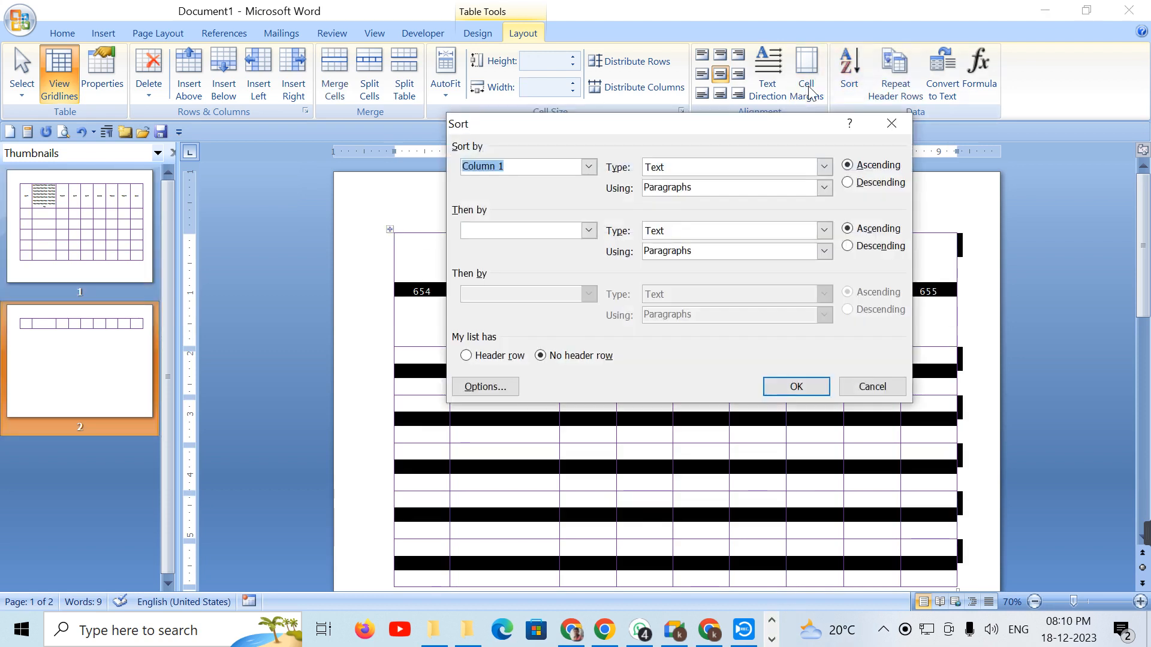
click(892, 123)
Step: Change the cell margins to left 0.08 inch and right 0, then select the first row's numbers
click(808, 86)
key(Tab)
key(Tab)
text(0.08)
key(Tab)
text(0.0)
key(Return)
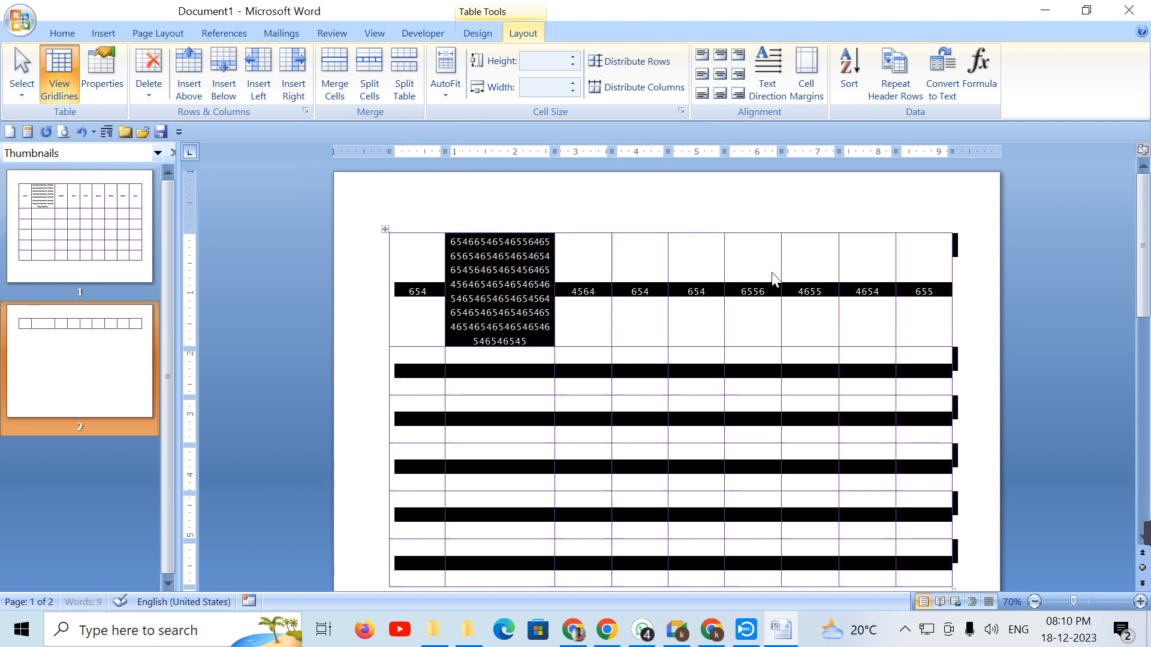
click(718, 318)
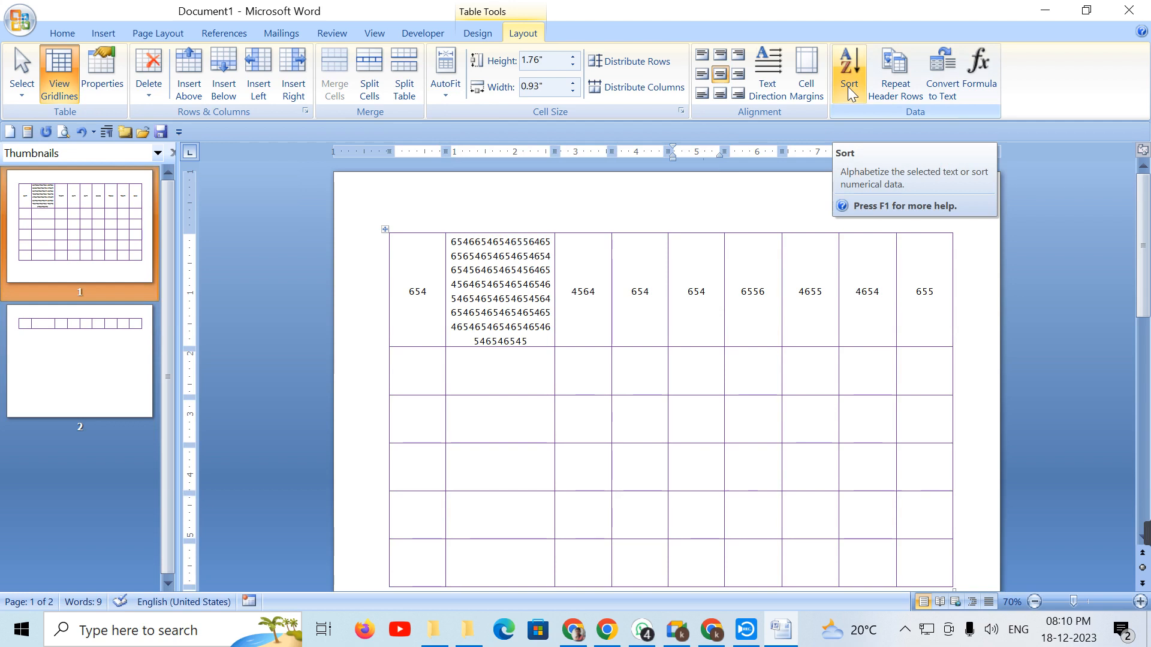
drag(406, 300, 913, 330)
Step: Clear the first row and type headers Slno, Student name, Kan and Eng
key(Delete)
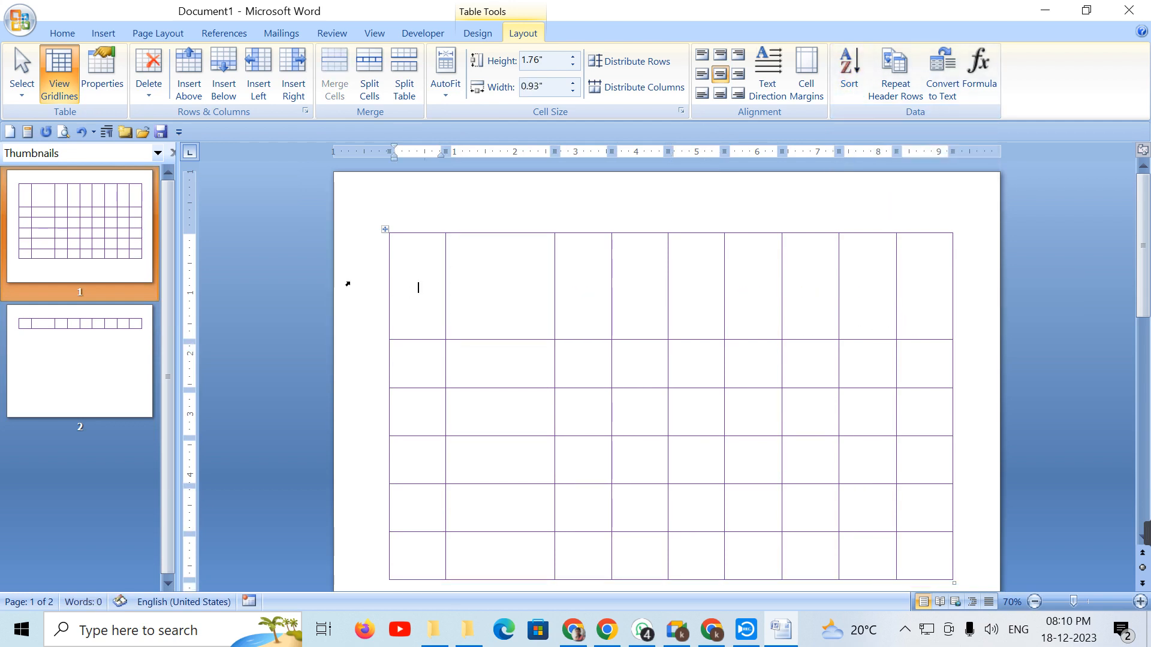
text(slno)
key(Tab)
text(student name)
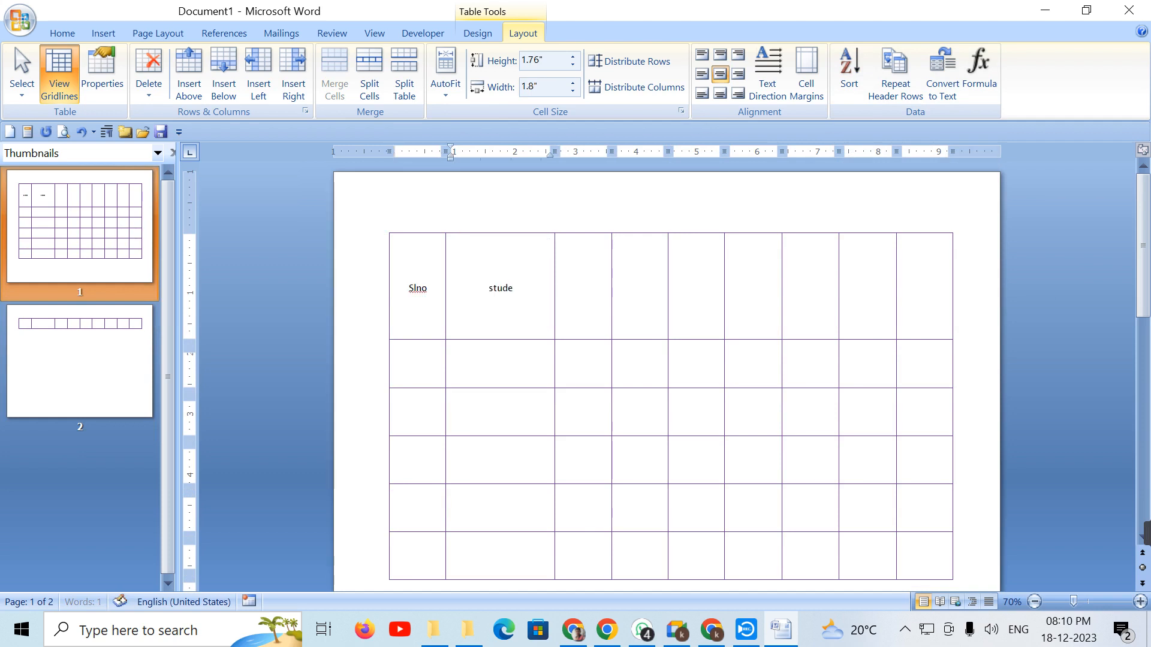
key(Tab)
text(kan)
key(Tab)
text(eng)
key(Tab)
Step: Add the remaining headers Hindi, Maths, Soc, Sci and Total, then move into the data rows
text(hindi)
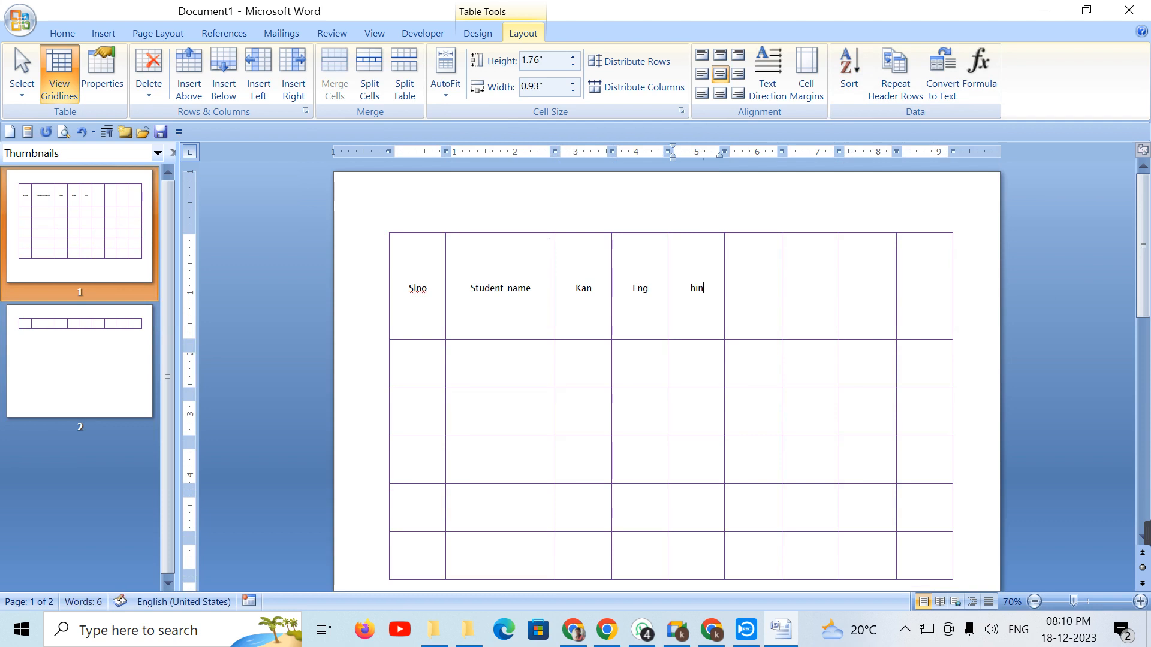
key(Tab)
text(maths)
key(Tab)
text(soc)
key(Tab)
text(sci)
key(Tab)
text(total)
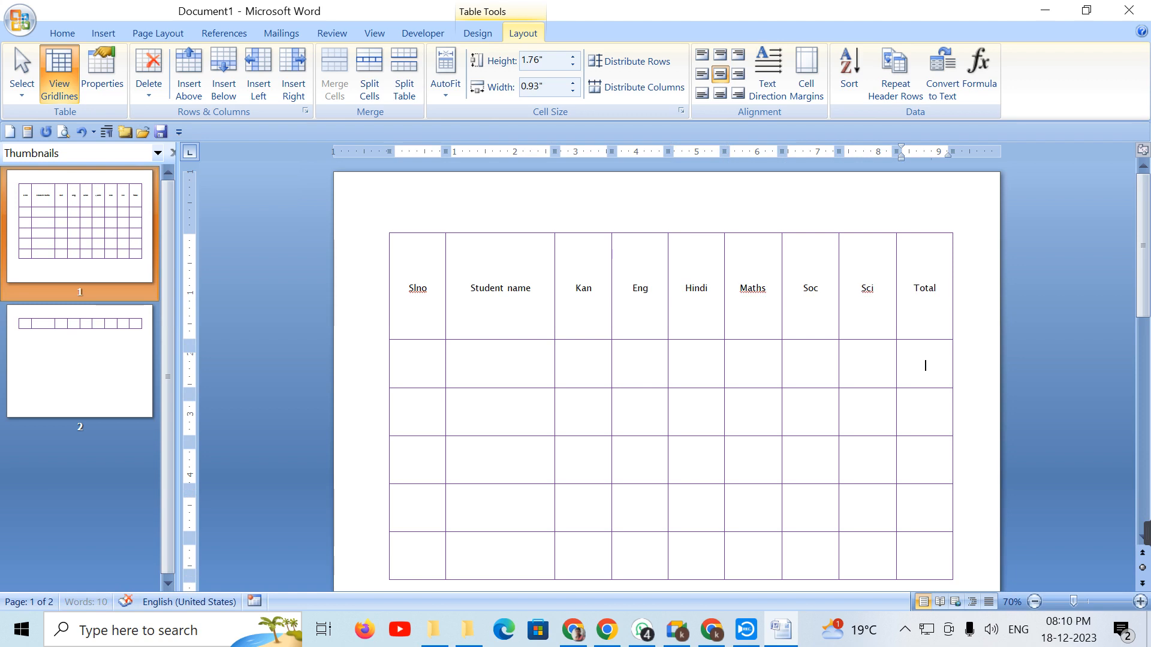
key(Down)
key(Left)
key(Left)
key(Left)
key(Left)
key(Left)
key(Left)
key(Left)
key(Left)
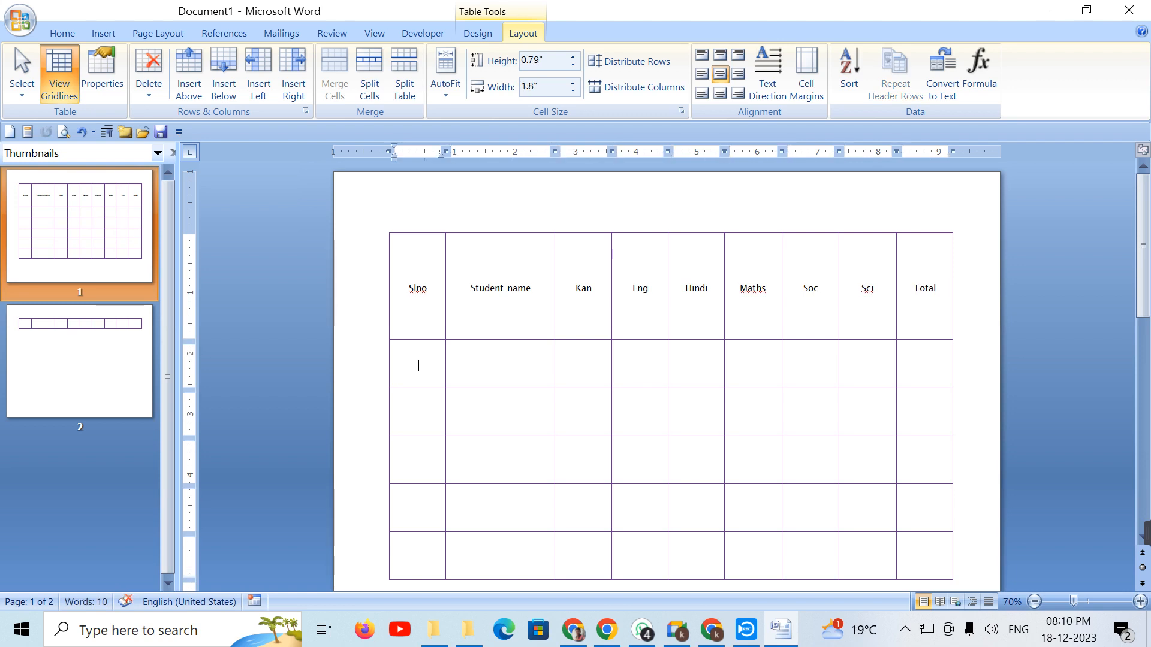
Step: Fill the first two data rows with serial numbers 5 and 4 and each student's name
text(5)
key(Tab)
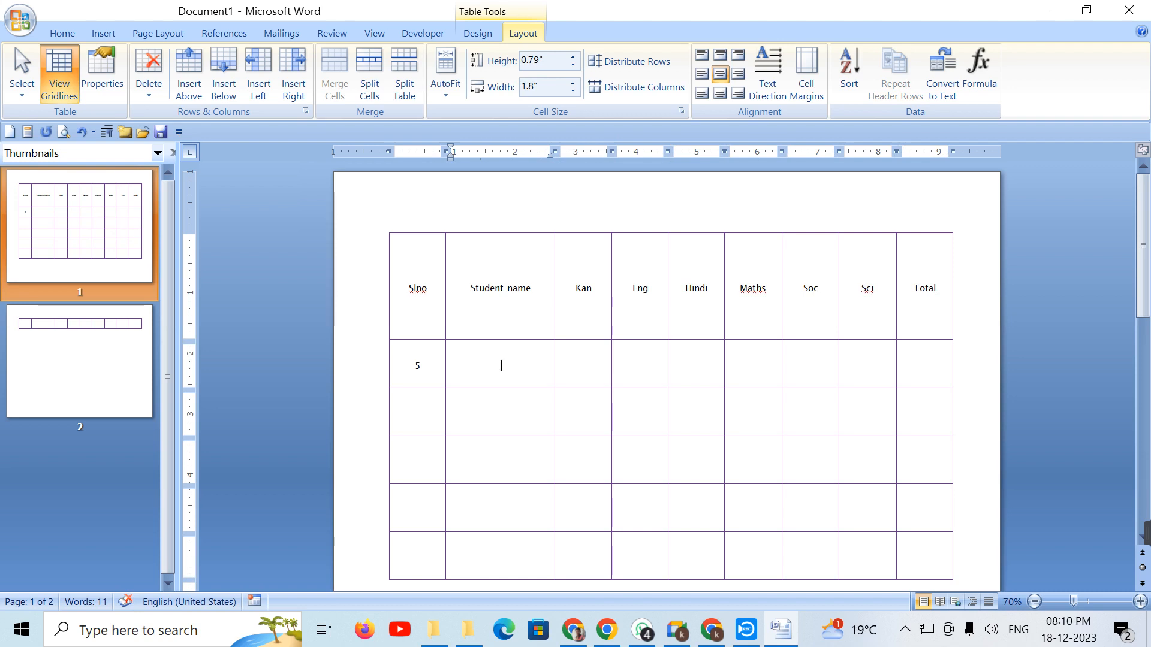
text(Prema)
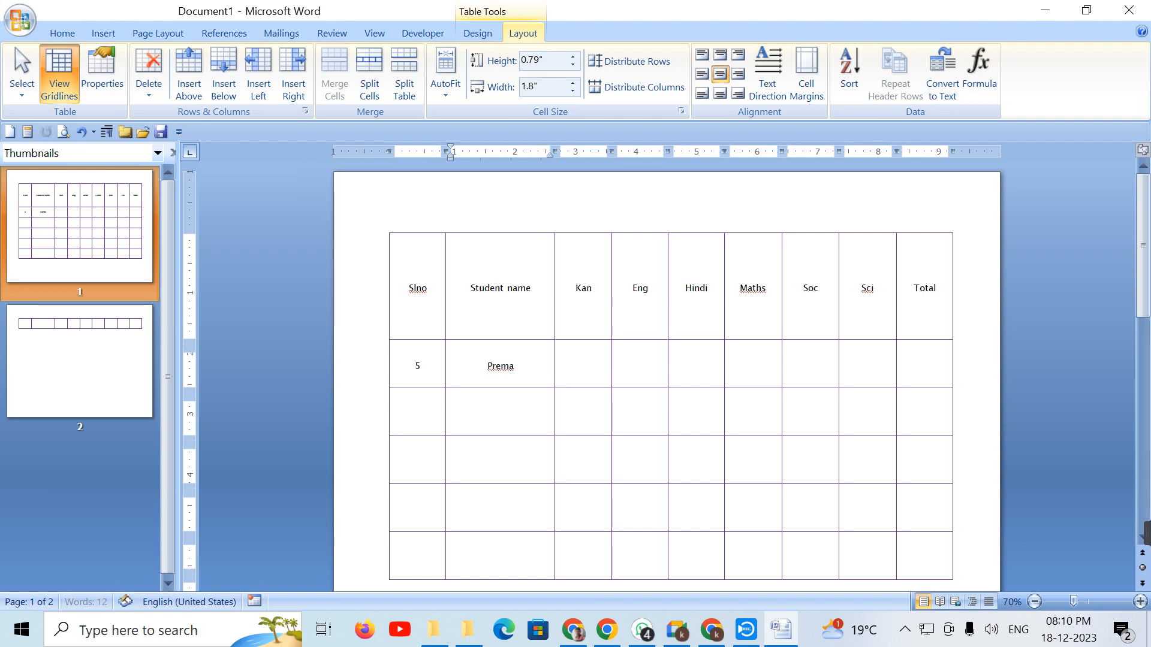
click(419, 413)
text(4)
key(Tab)
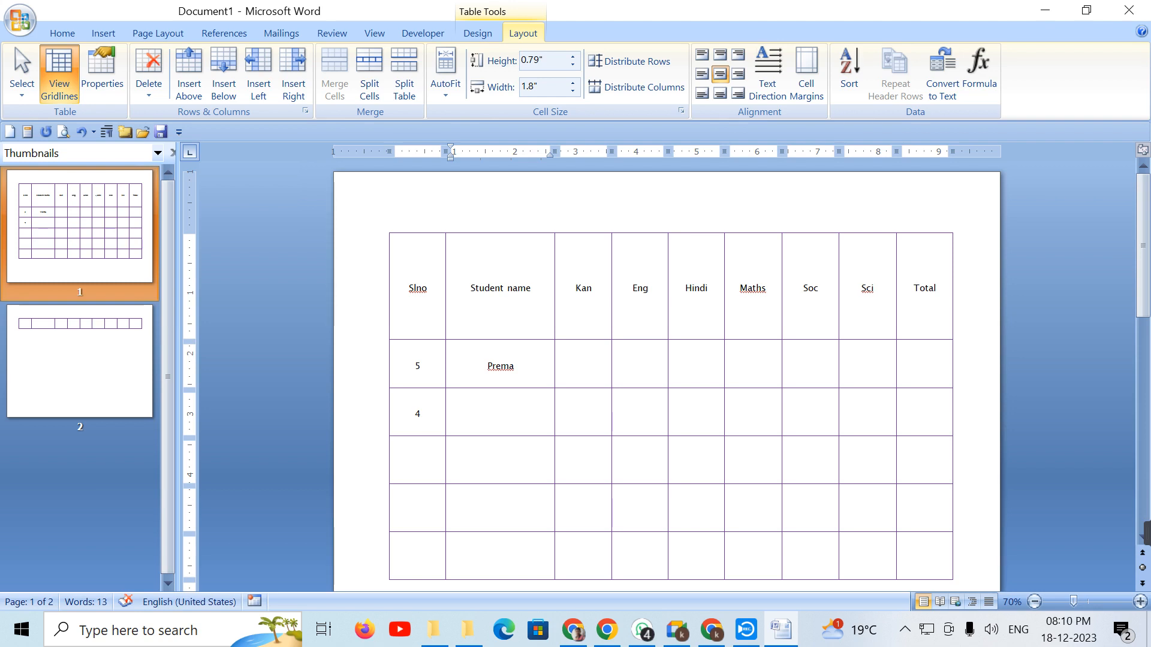
text(shabha)
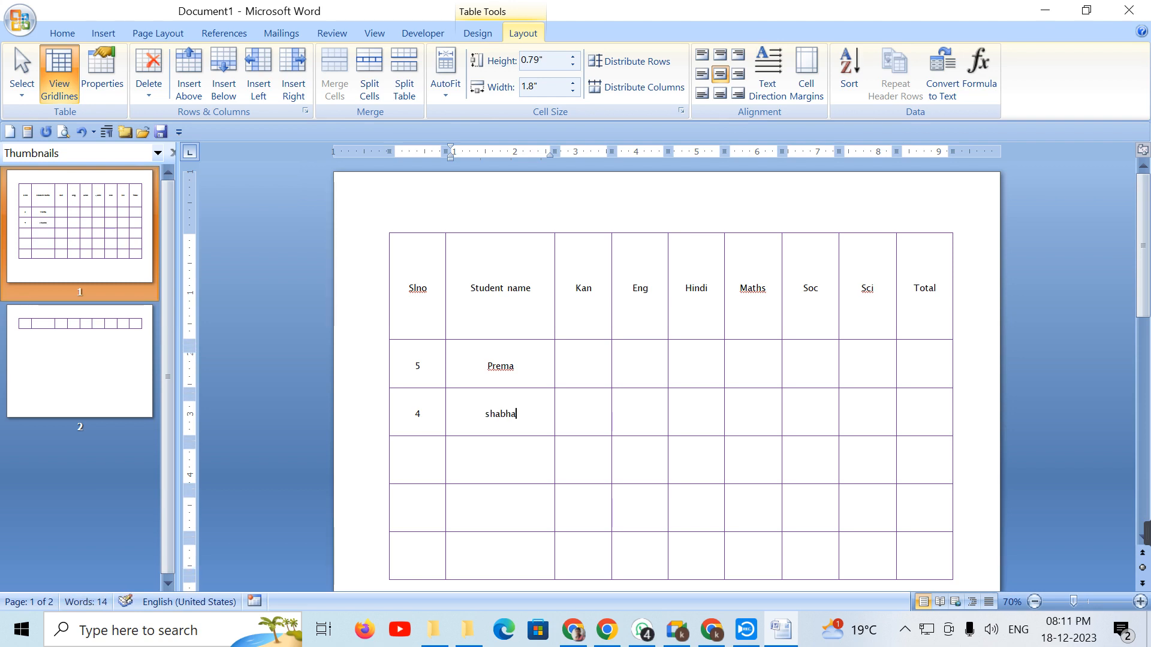
key(BackSpace)
key(BackSpace)
key(BackSpace)
key(BackSpace)
key(BackSpace)
key(BackSpace)
Step: Fill the next three rows with serial numbers 3, 1 and 2 and their student names
click(418, 460)
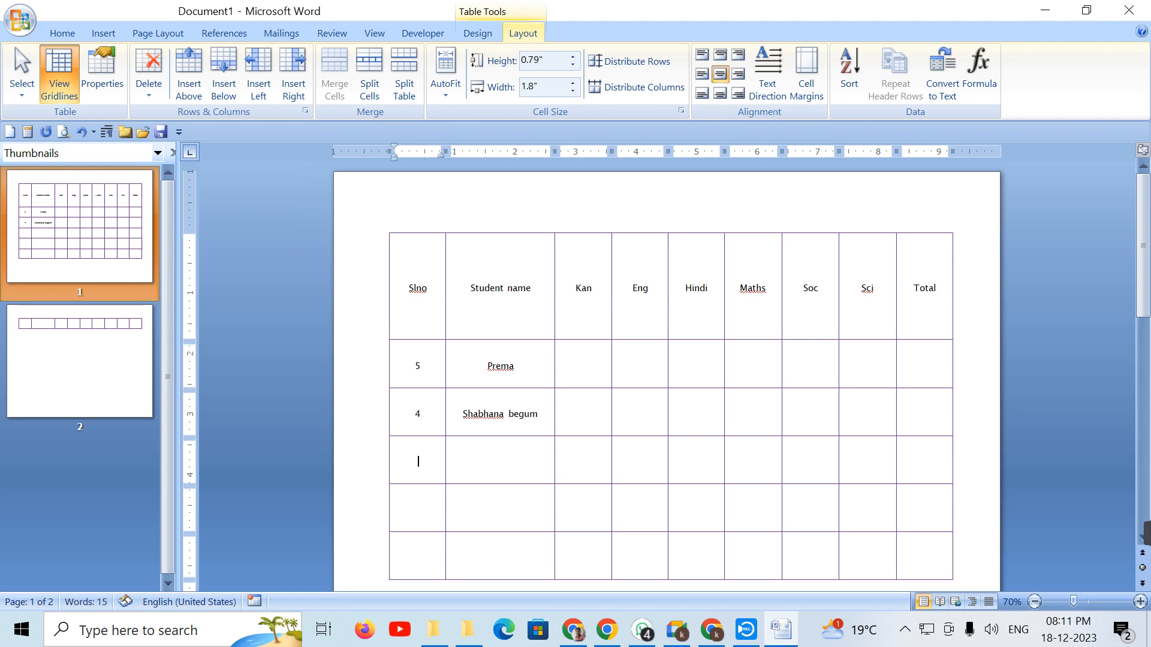
text(3)
key(Tab)
text(soundaraya)
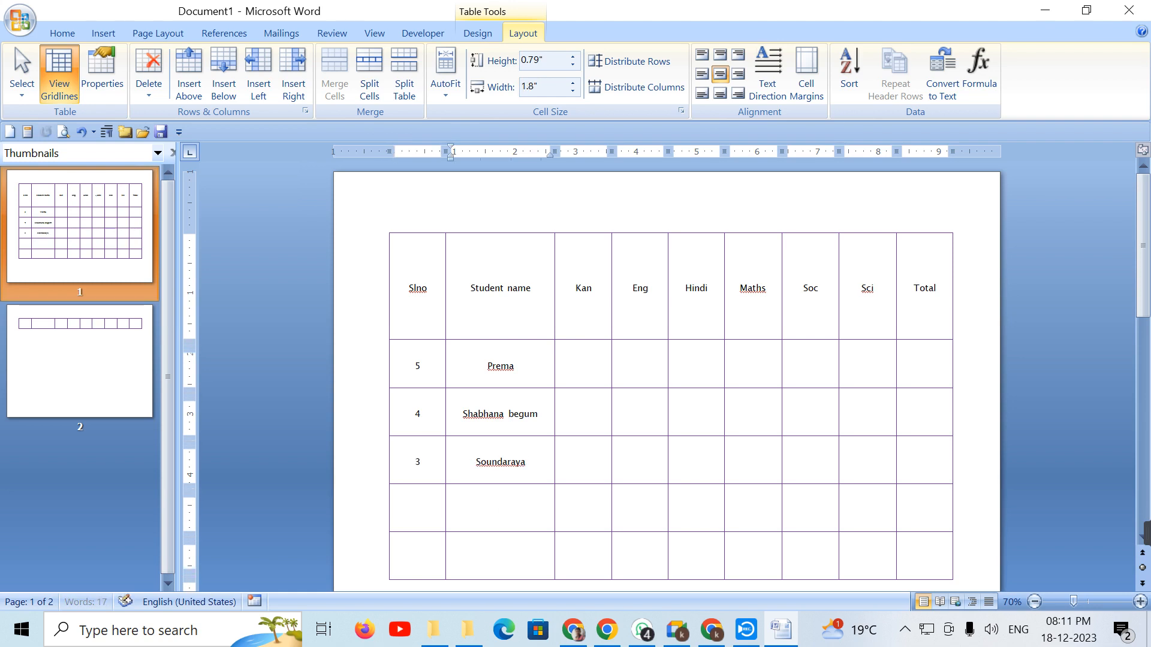
click(418, 508)
text(1)
key(Tab)
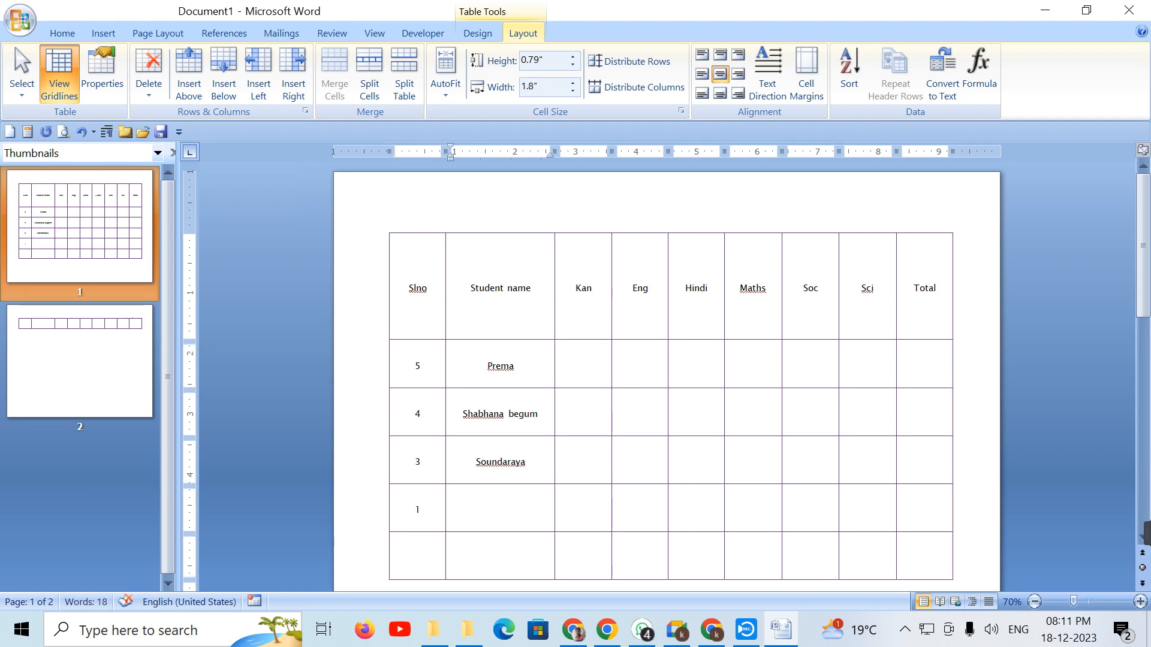
text(Ganga)
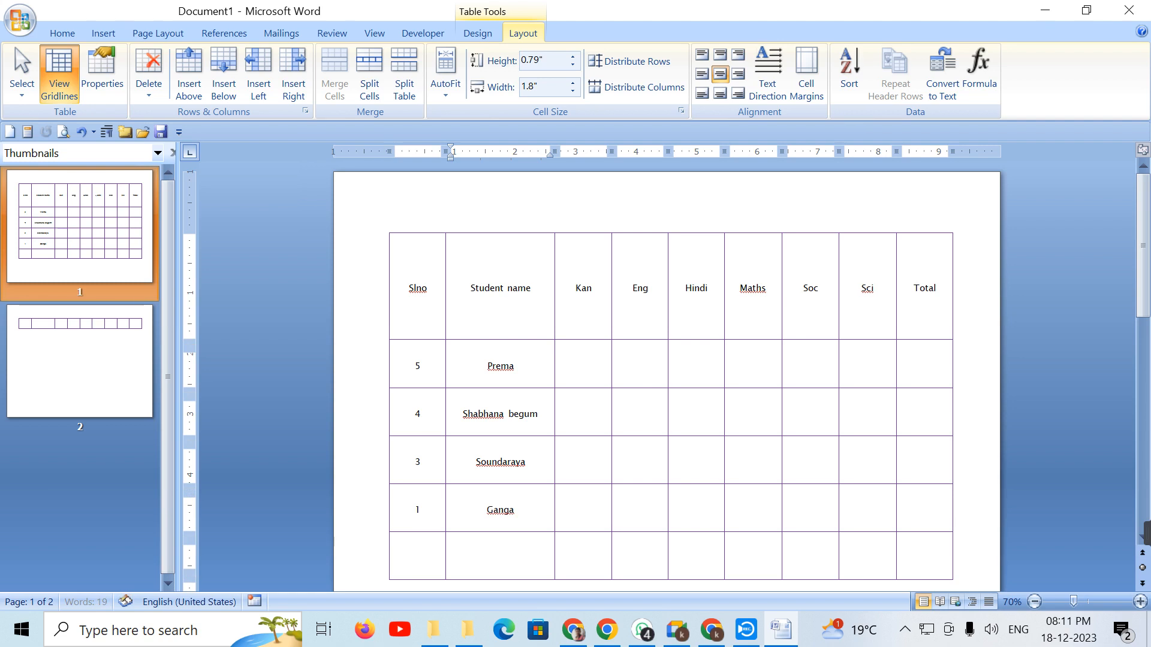
click(418, 557)
text(2)
key(Tab)
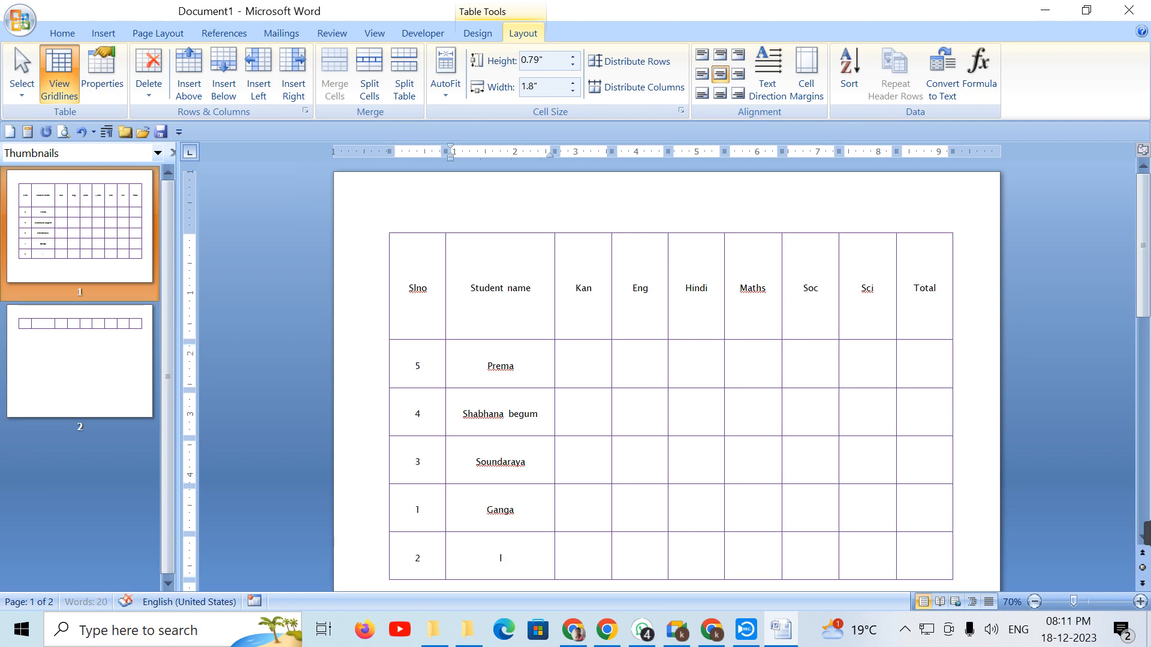
text(laxmi)
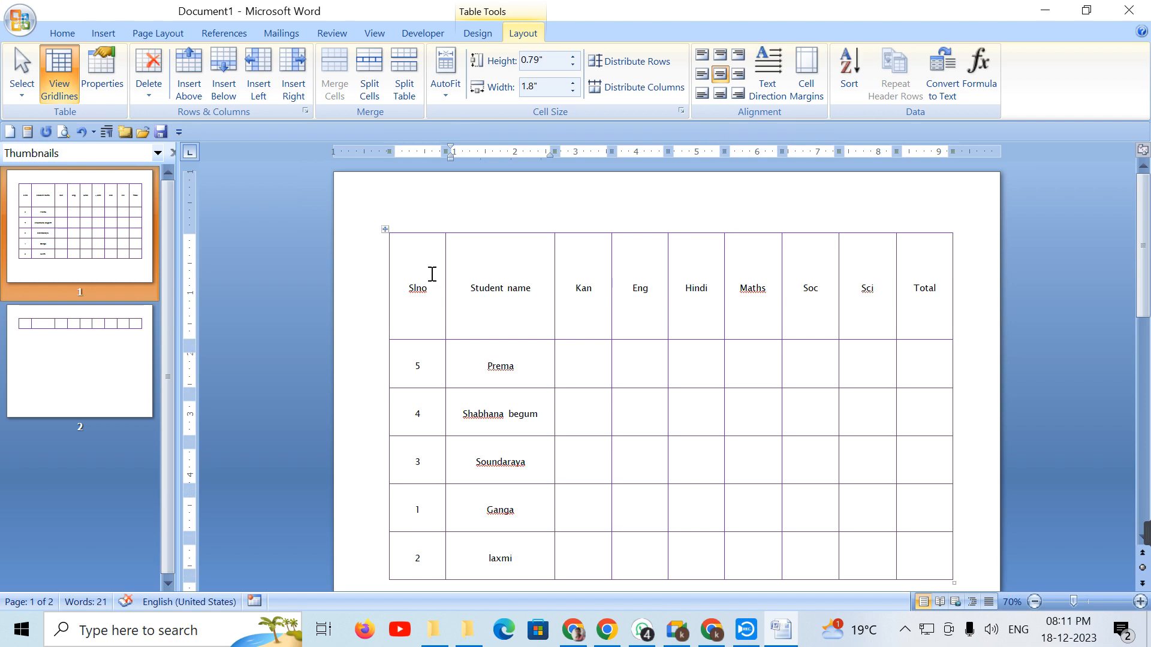
scroll(469, 361, down, 5)
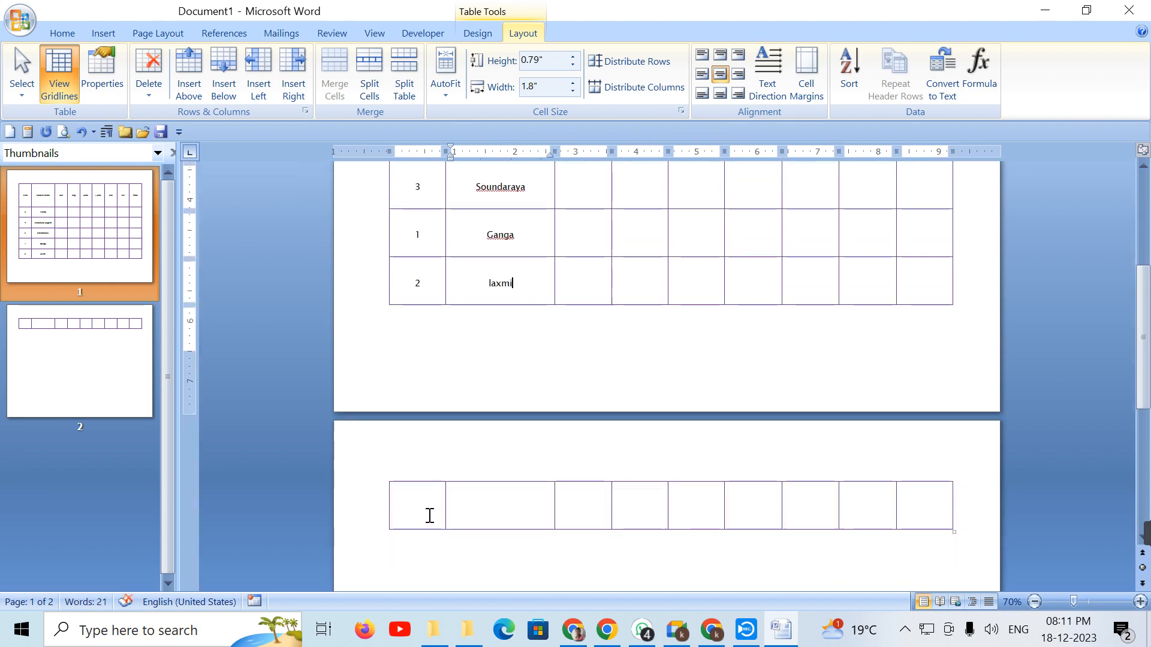
Step: Enter serial number 6 and a student's name in the table row on page 2
click(421, 509)
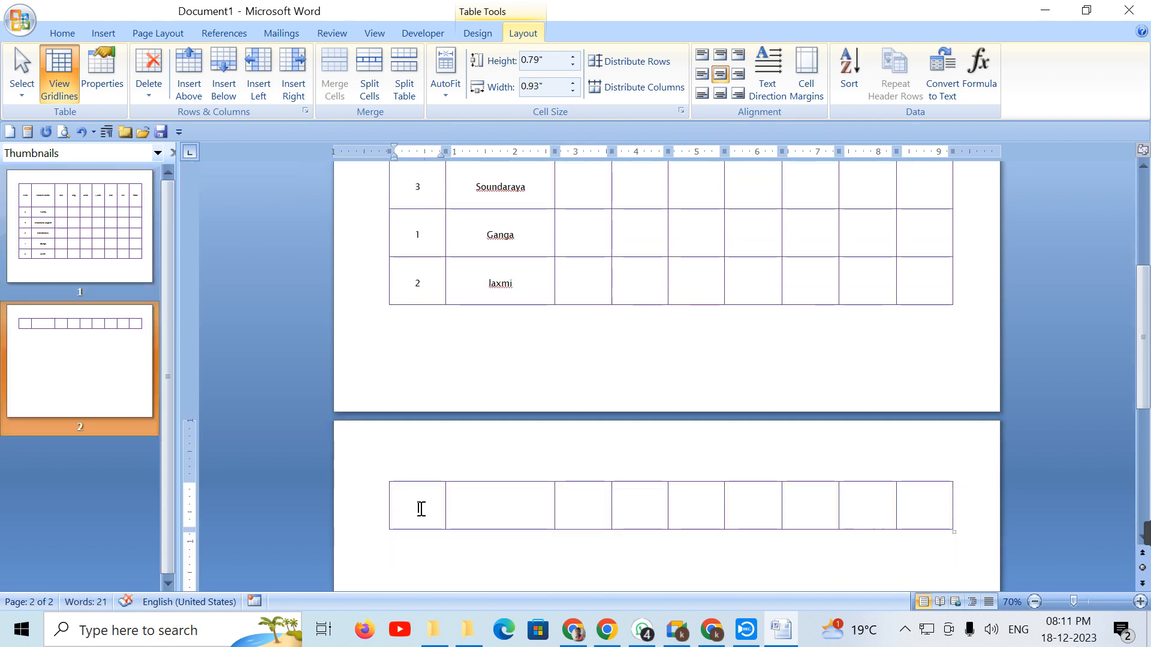
scroll(422, 509, up, 2)
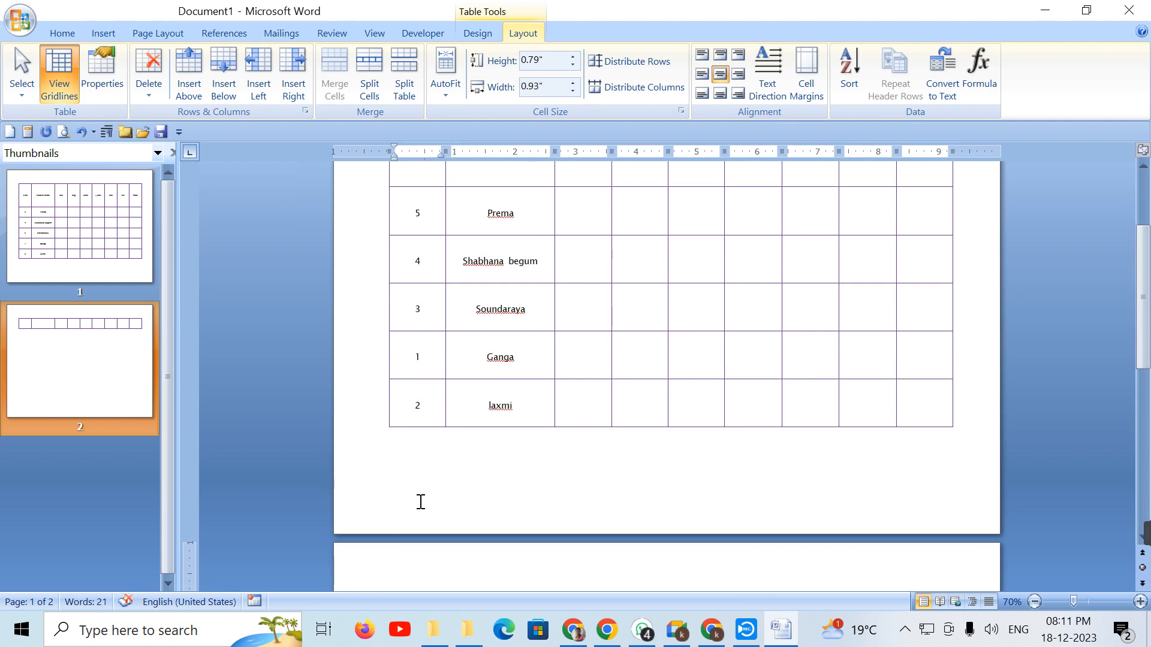
scroll(421, 500, down, 3)
scroll(411, 481, up, 3)
scroll(427, 493, up, 1)
scroll(426, 490, down, 3)
text(6)
key(Tab)
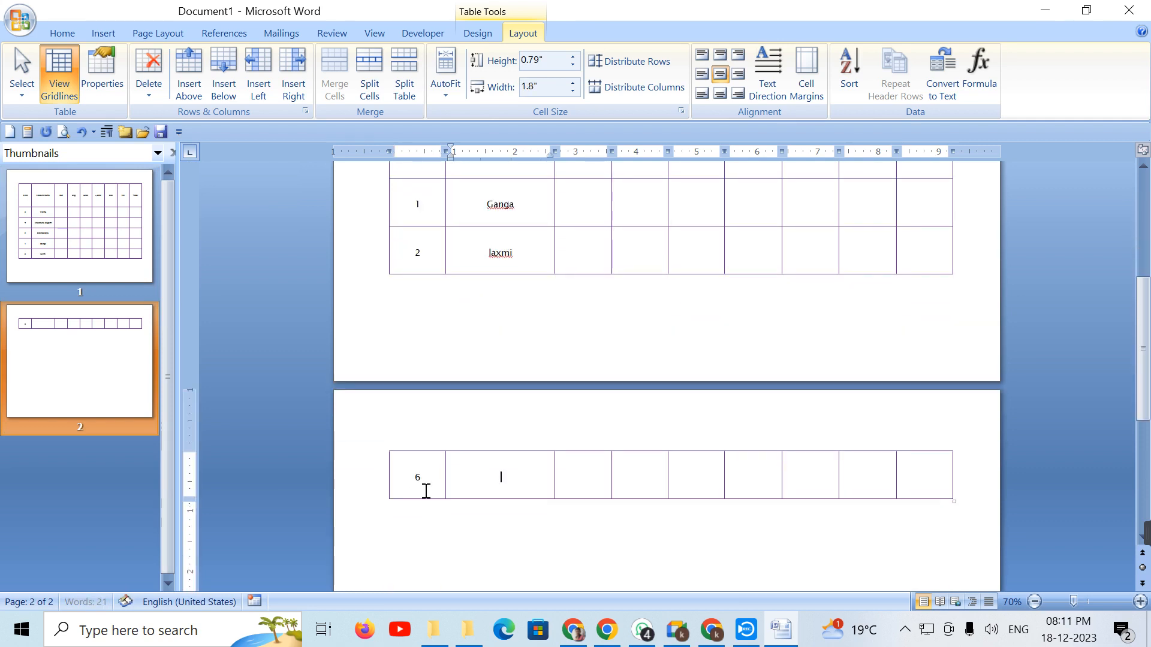
text(channabasava)
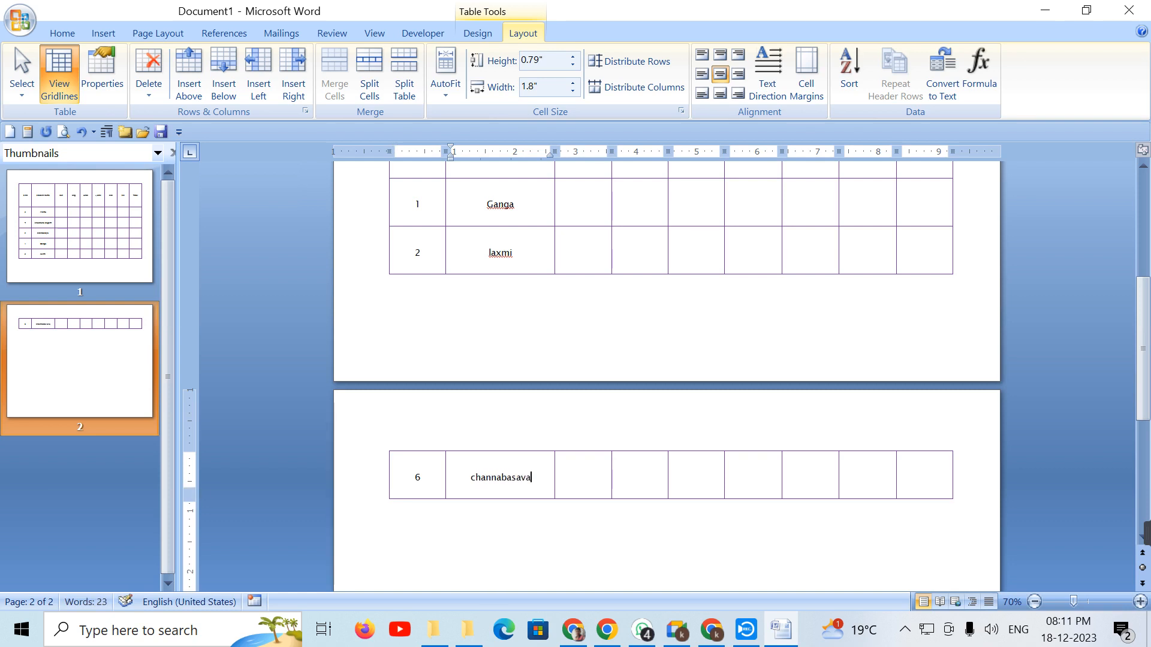
Step: Select the Slno cells of all the student rows
scroll(549, 514, up, 3)
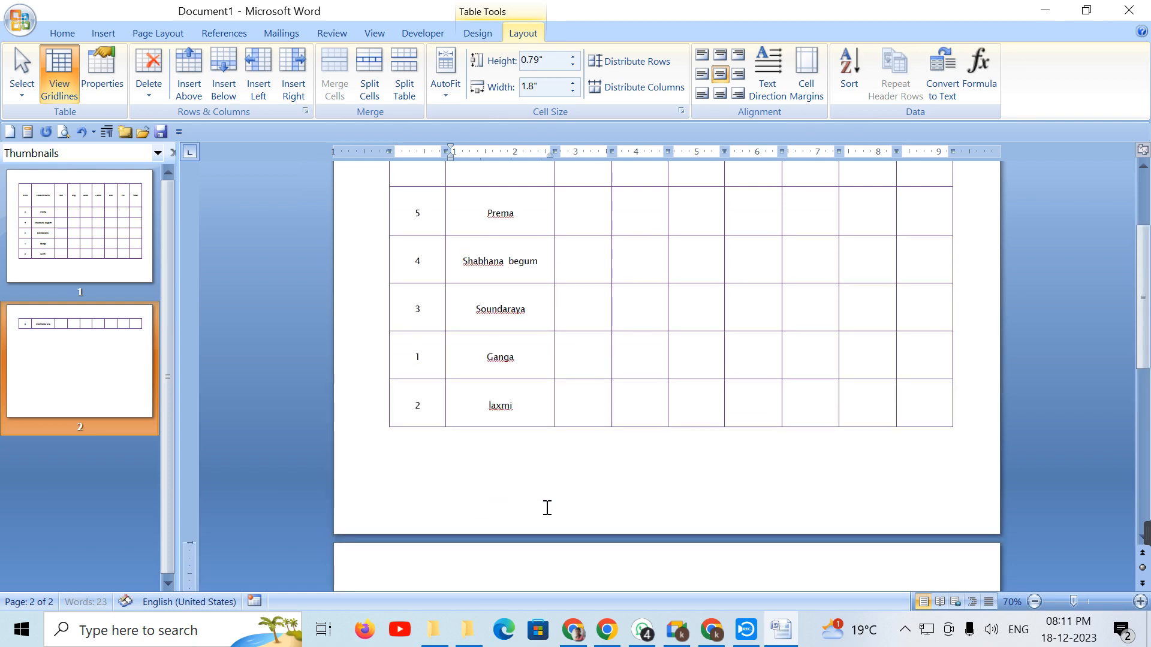
scroll(547, 509, up, 2)
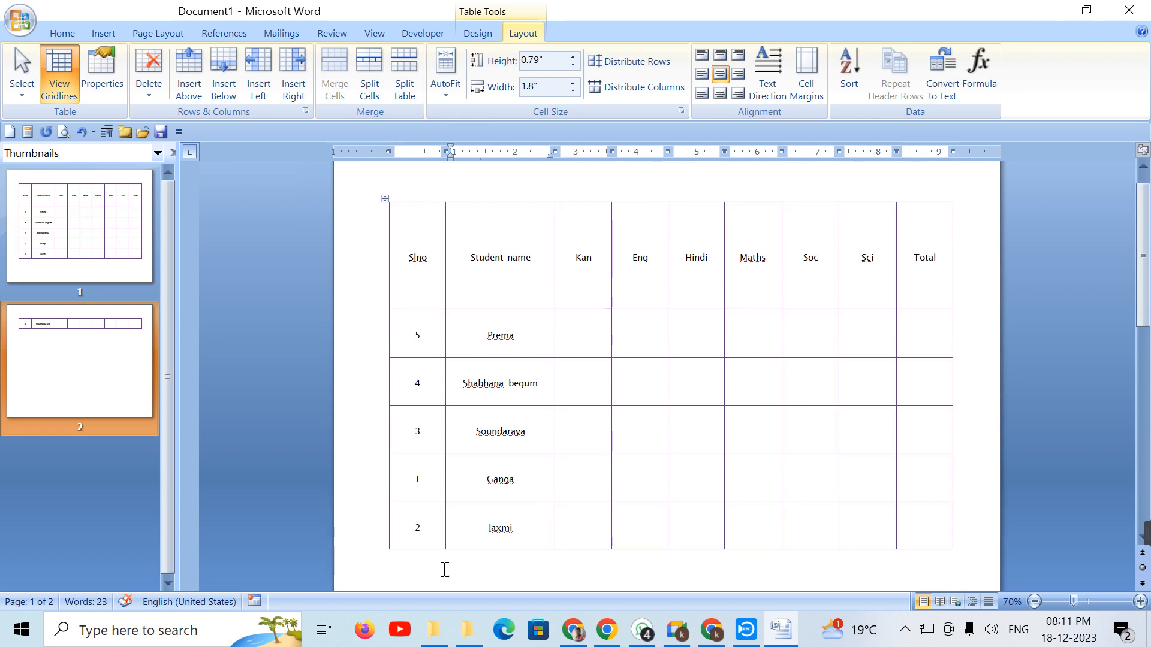
drag(403, 334, 419, 239)
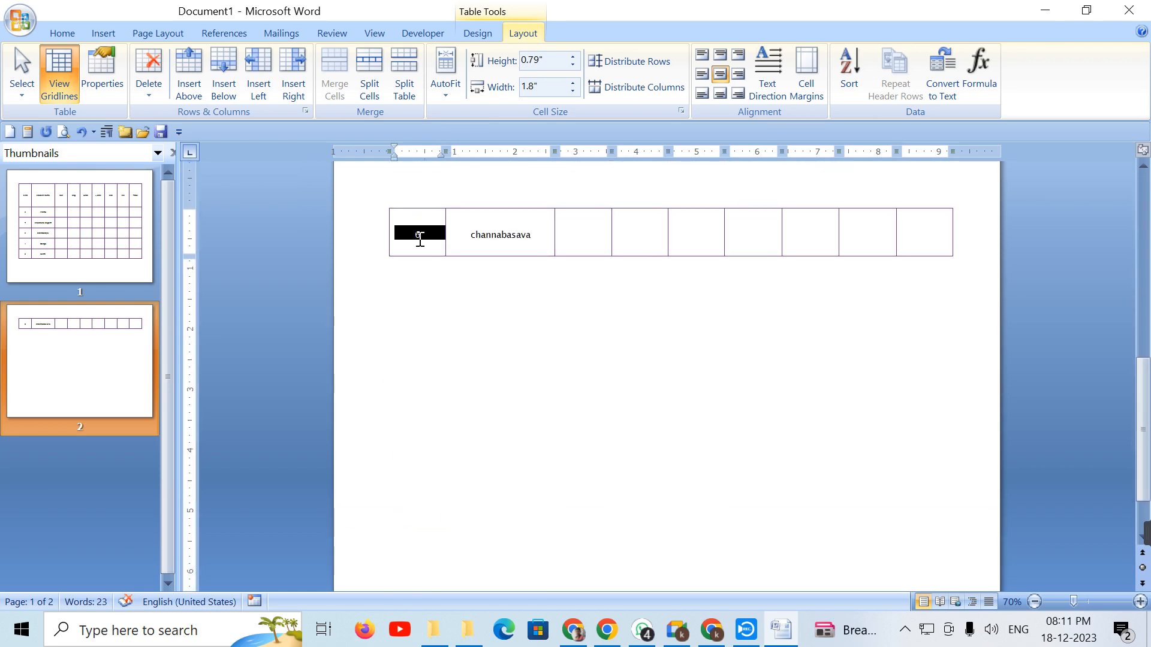
scroll(500, 260, up, 5)
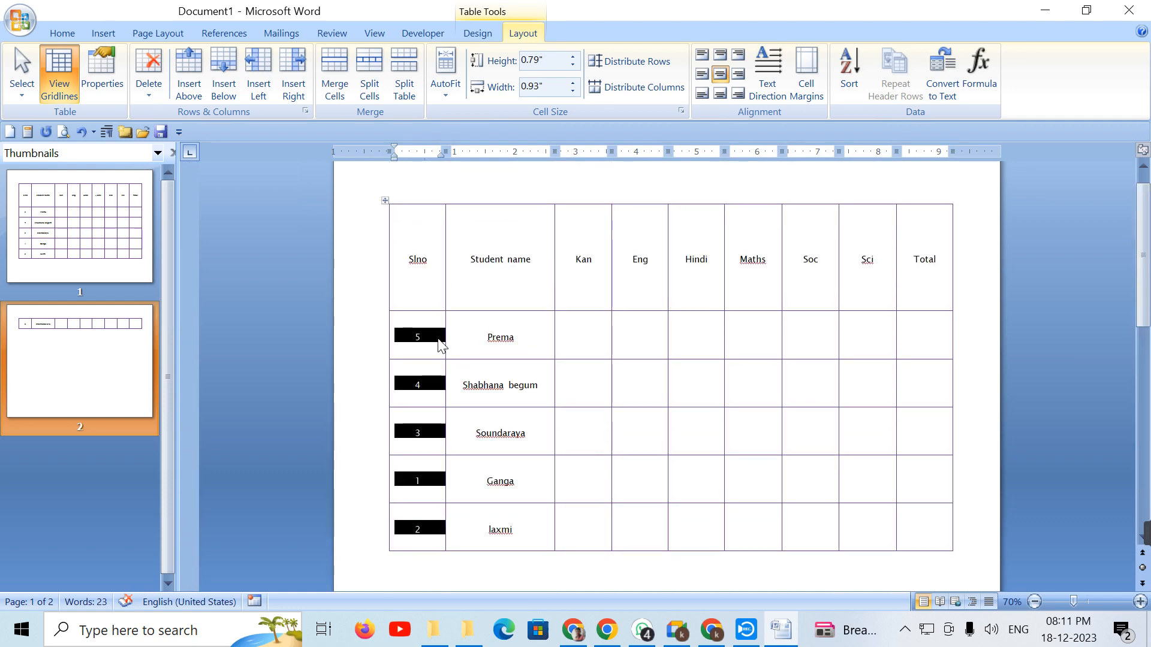
Step: Sort the selected student rows by Slno (Column 1) in ascending order
click(854, 84)
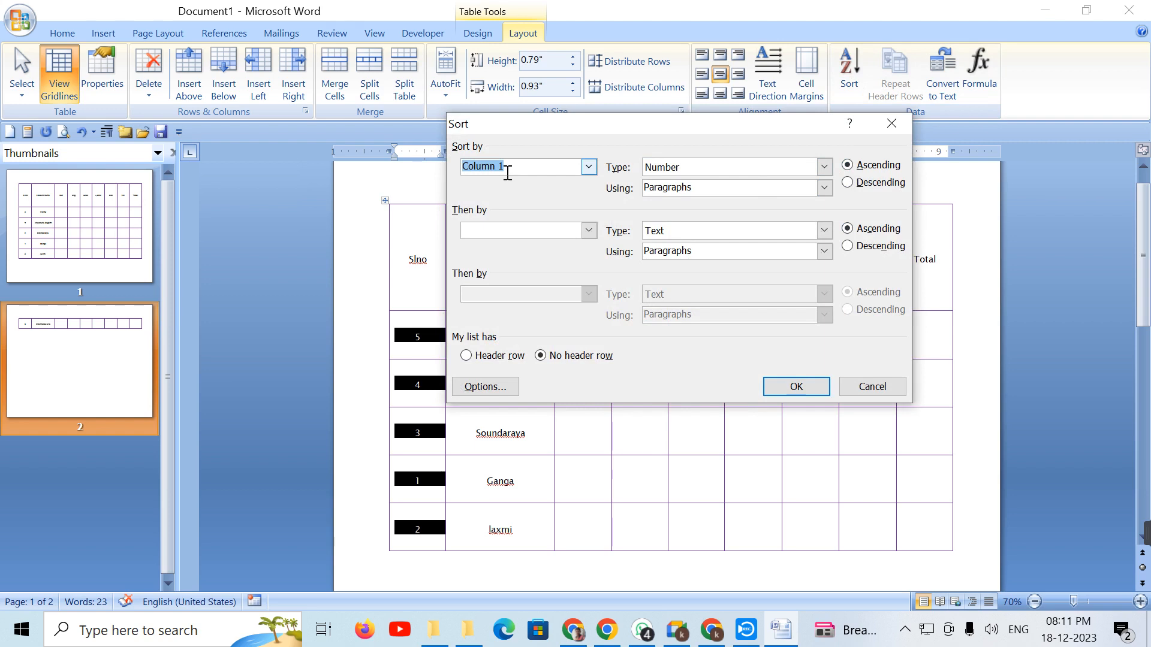
click(794, 387)
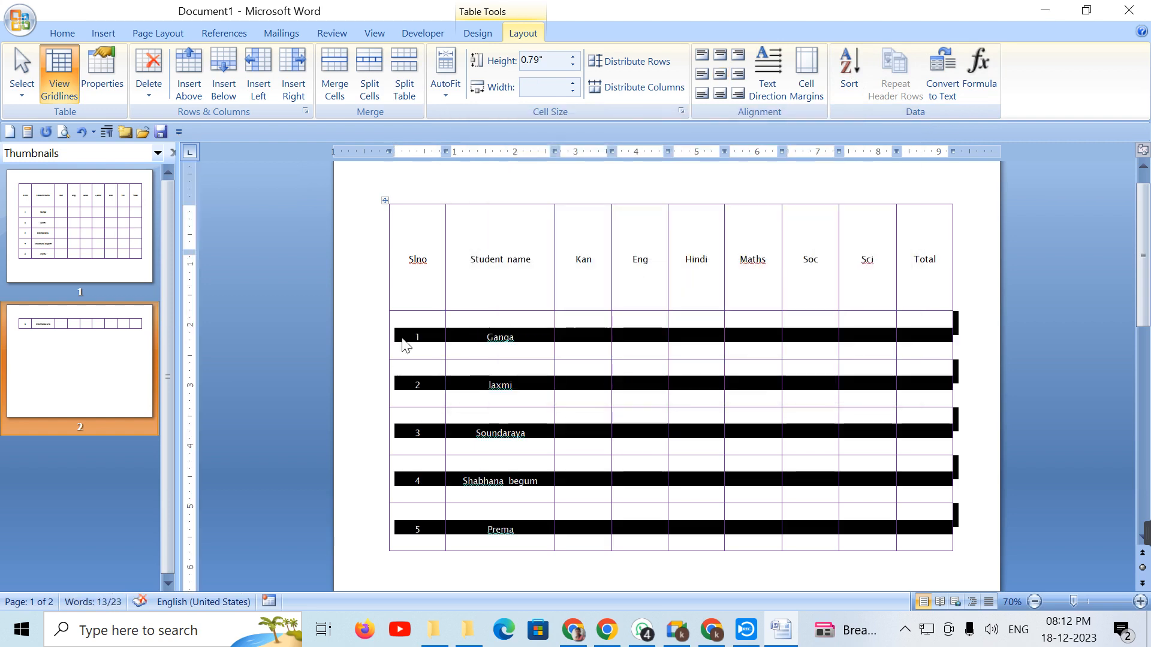
scroll(406, 383, down, 3)
scroll(435, 565, up, 1)
scroll(435, 565, up, 2)
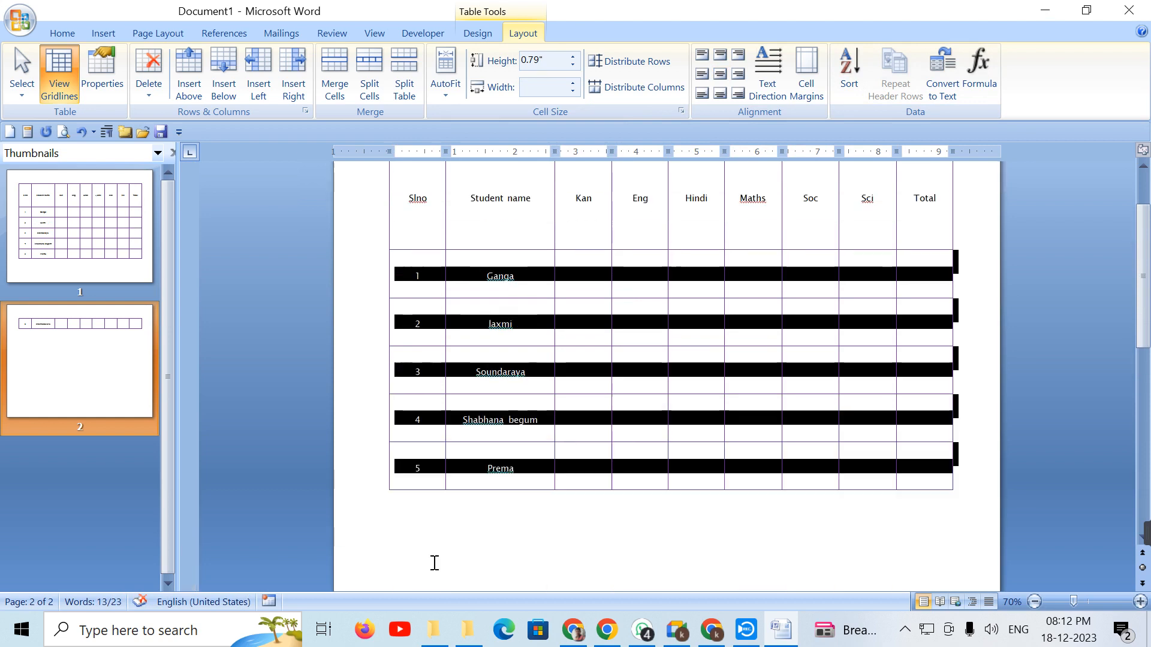
scroll(549, 287, down, 5)
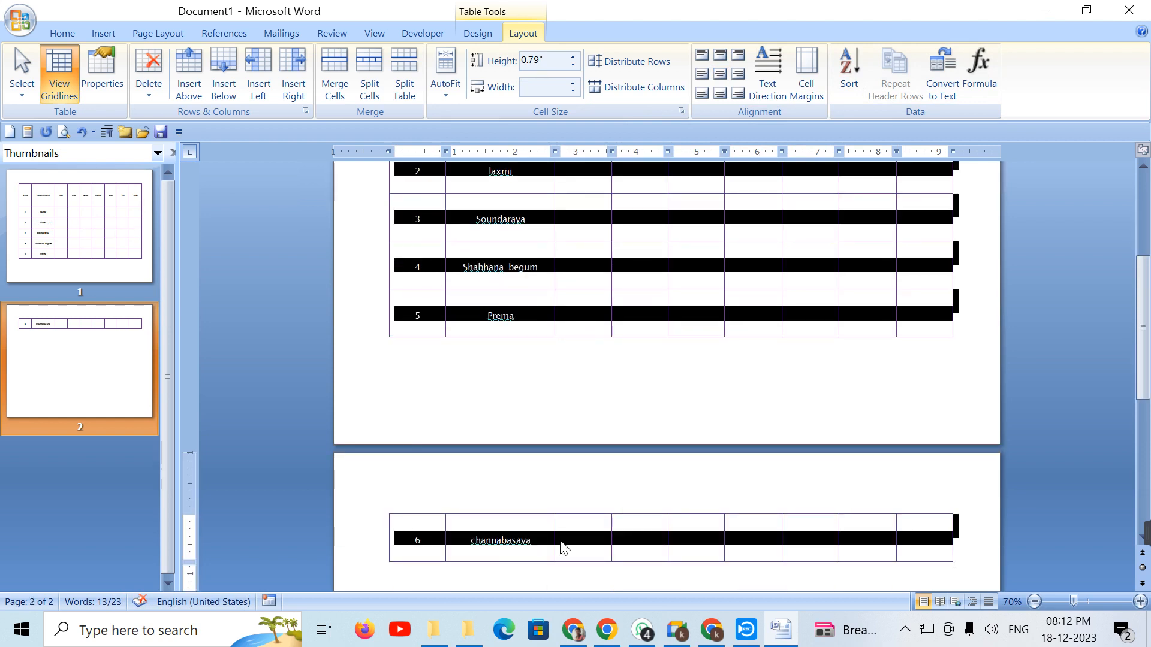
click(847, 64)
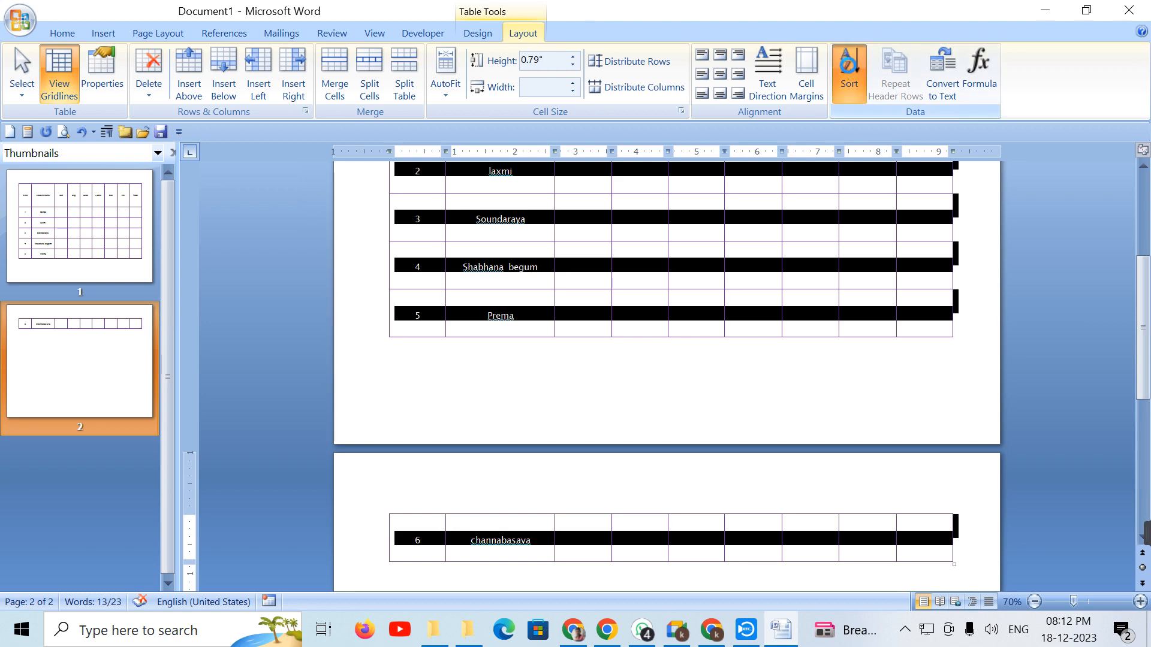
Step: Re-sort the rows by Column 1 in descending order so serial numbers run 6 down to 2
click(847, 182)
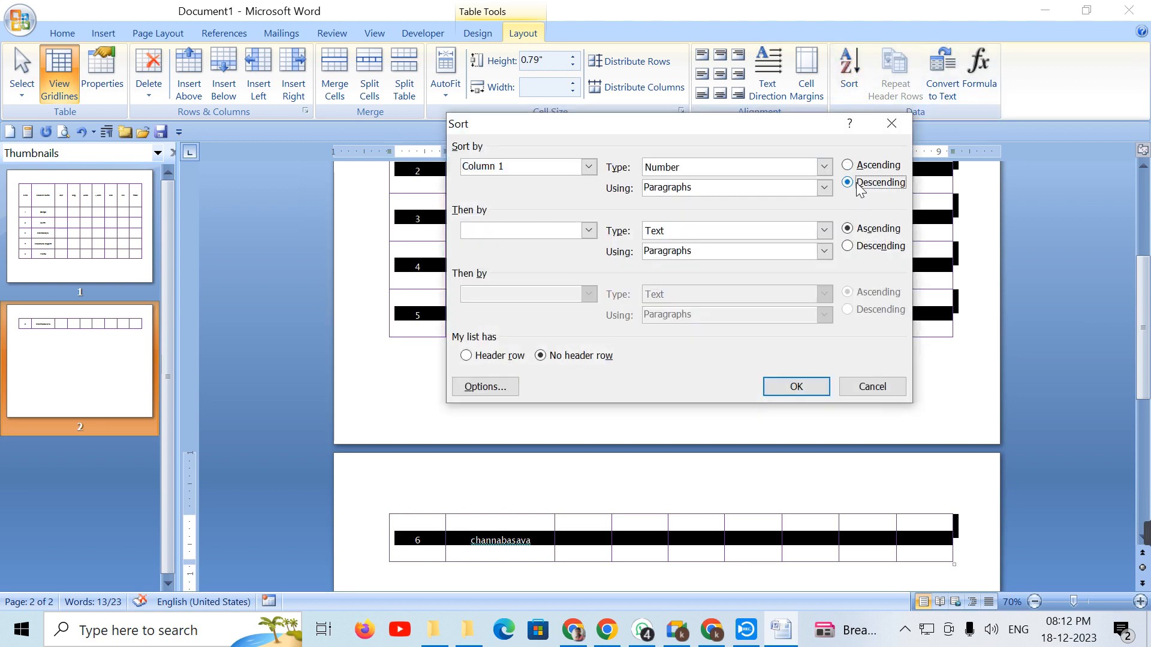
click(796, 386)
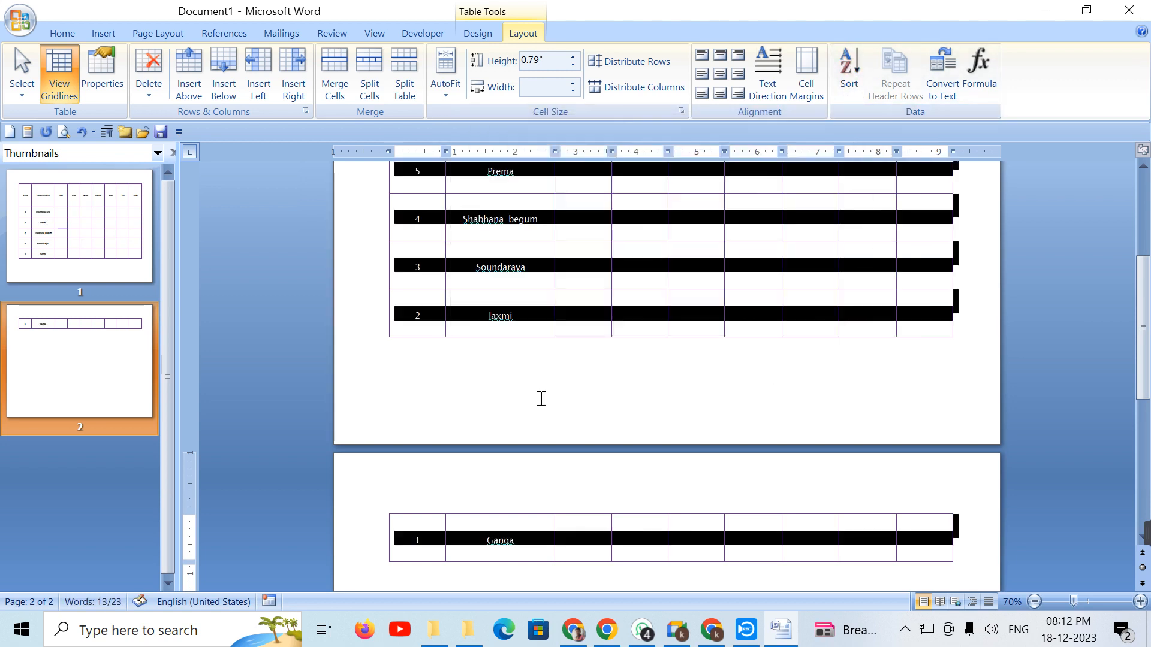
scroll(510, 372, up, 3)
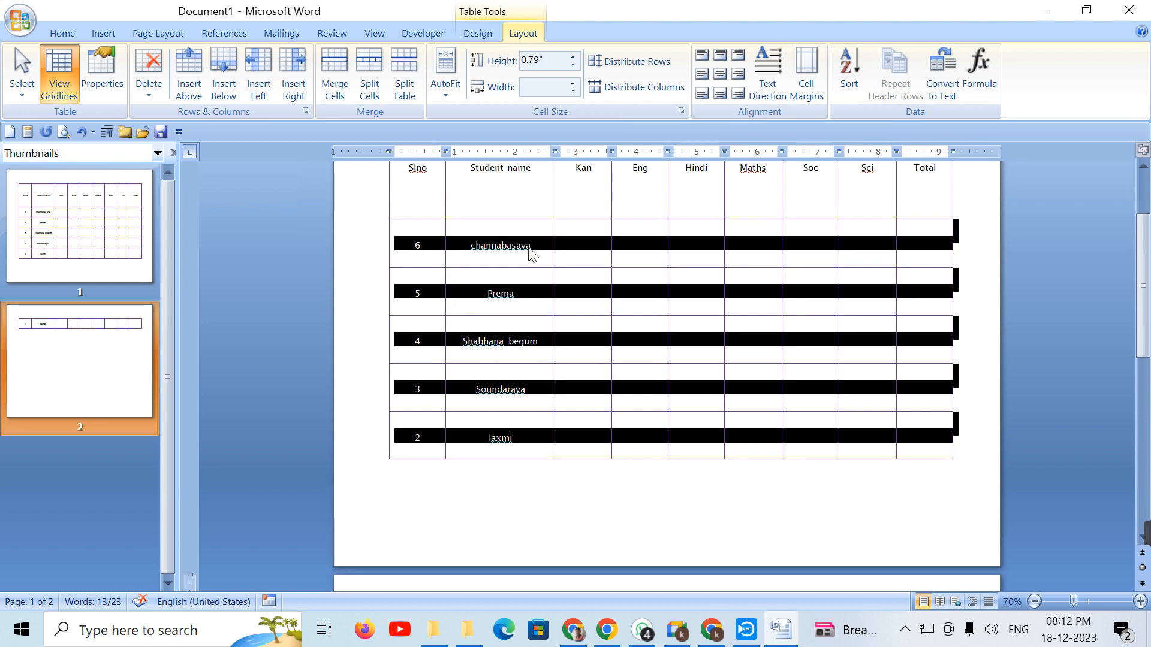
scroll(529, 254, down, 3)
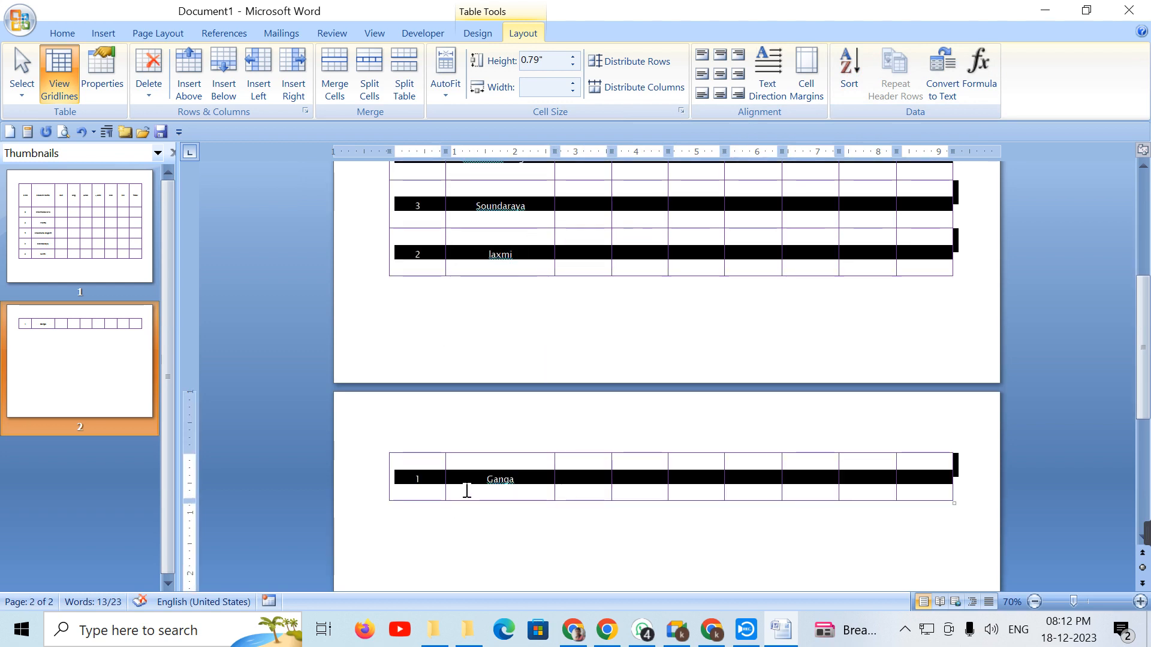
scroll(467, 490, up, 6)
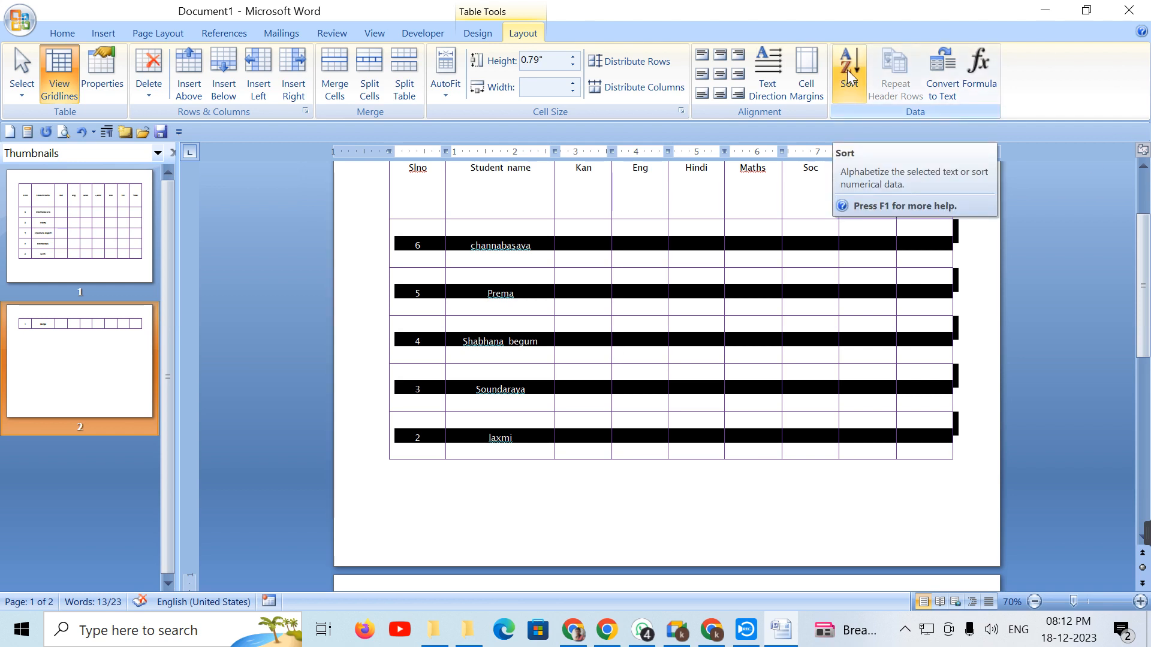
click(542, 252)
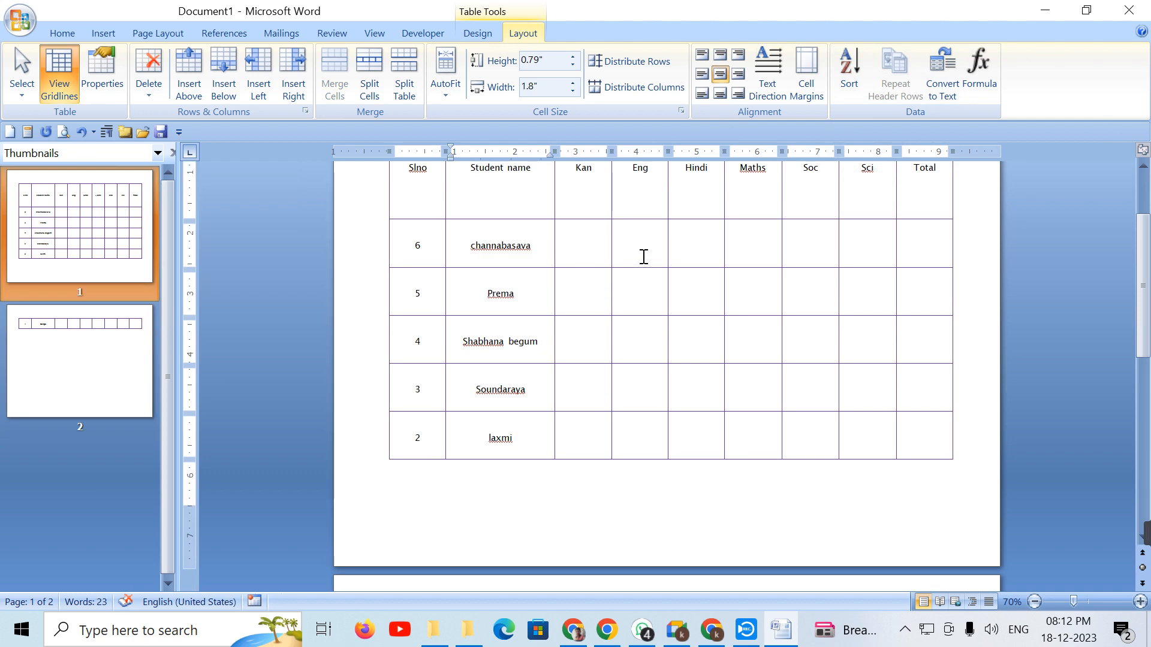
Step: Enter Kan, Eng, Hindi and Maths marks 123, 52, 65, 85 in the Slno 6 row
click(607, 254)
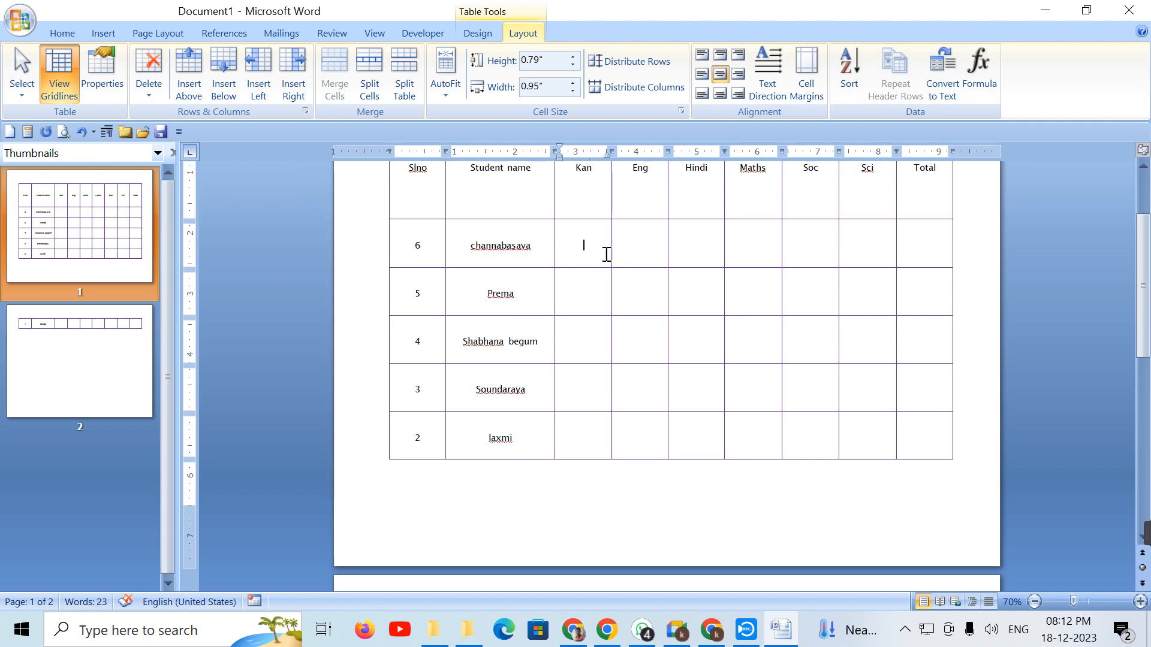
text(9)
key(BackSpace)
text(123)
key(Tab)
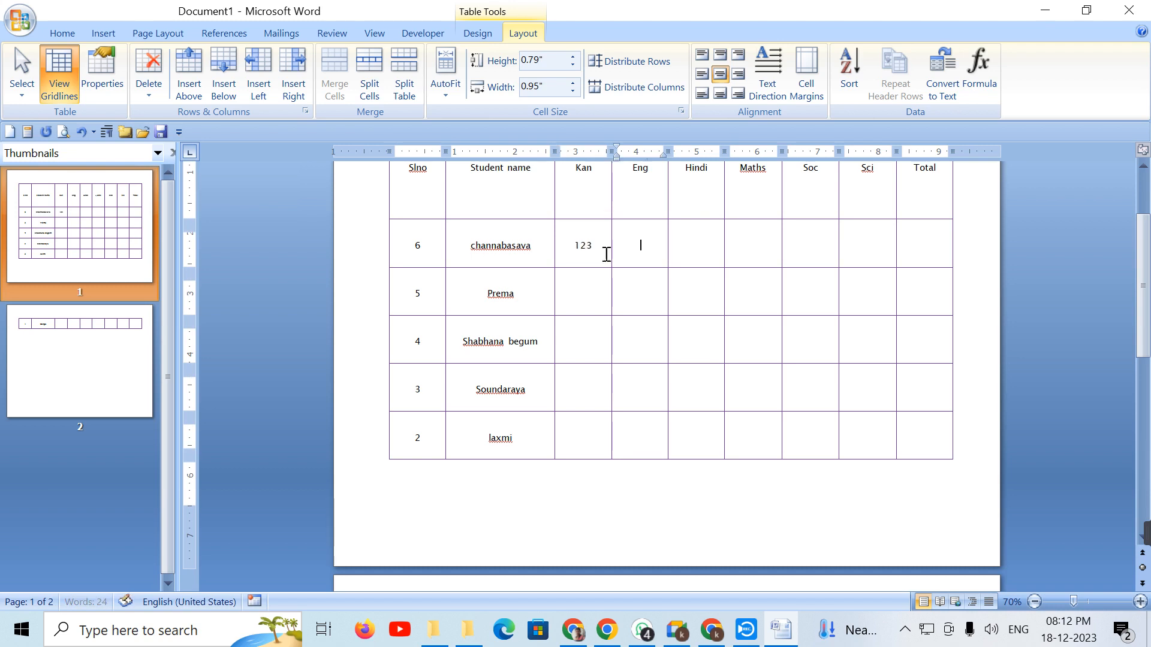
text(3221)
key(Tab)
key(shift+Tab)
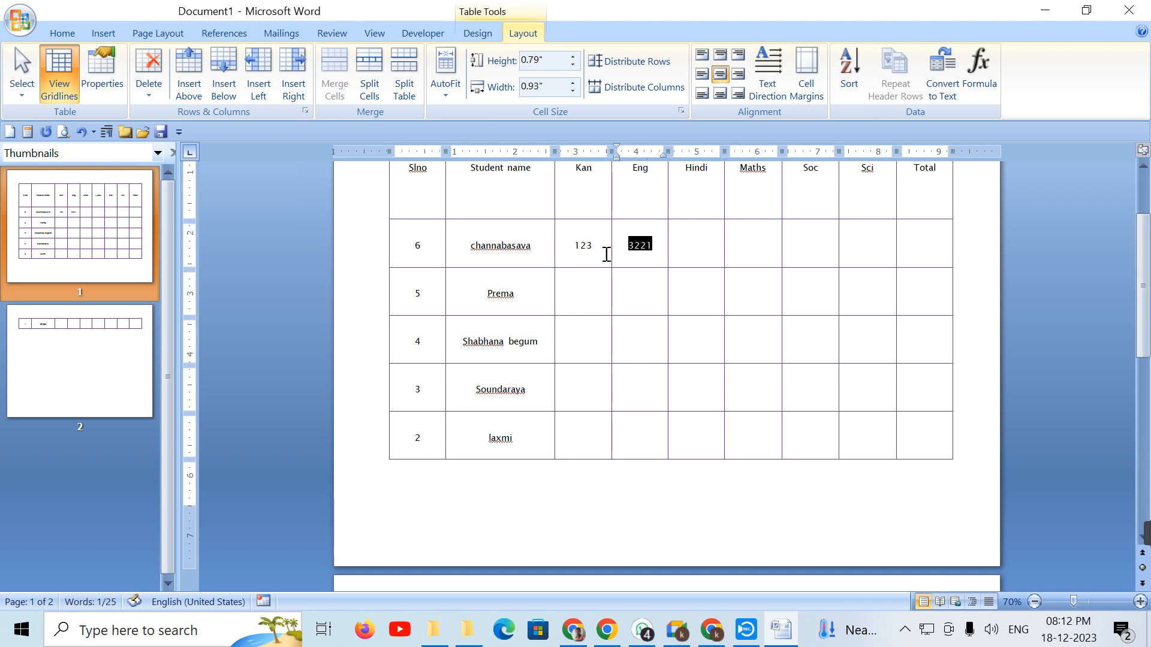
text(52)
key(Tab)
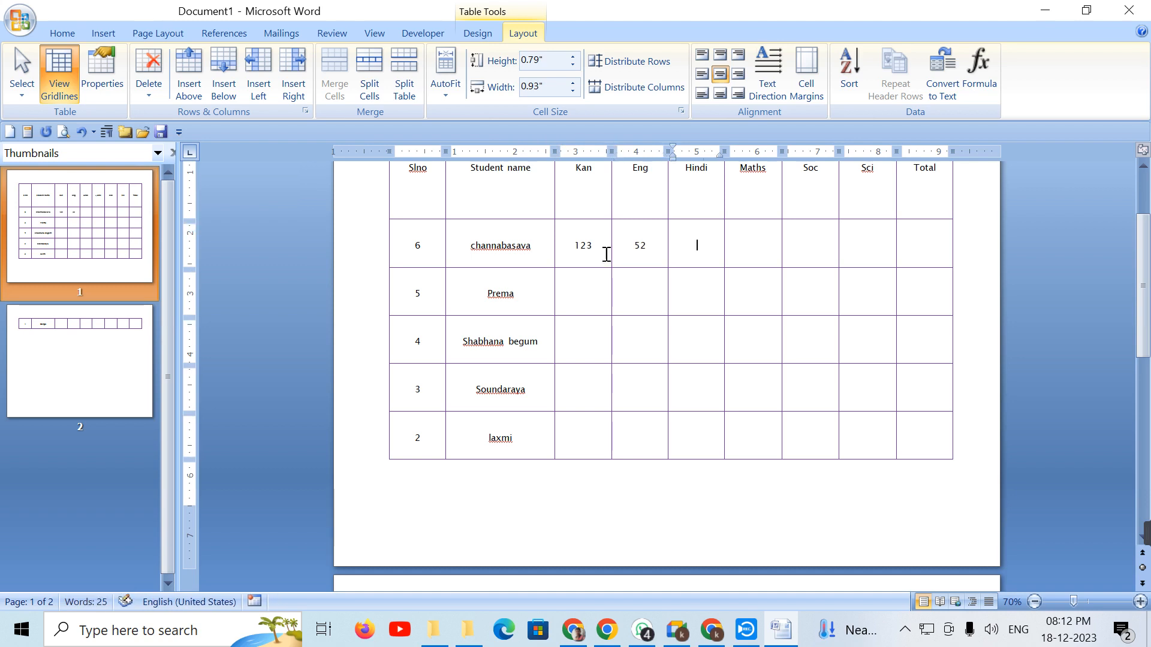
text(65)
key(Tab)
text(85)
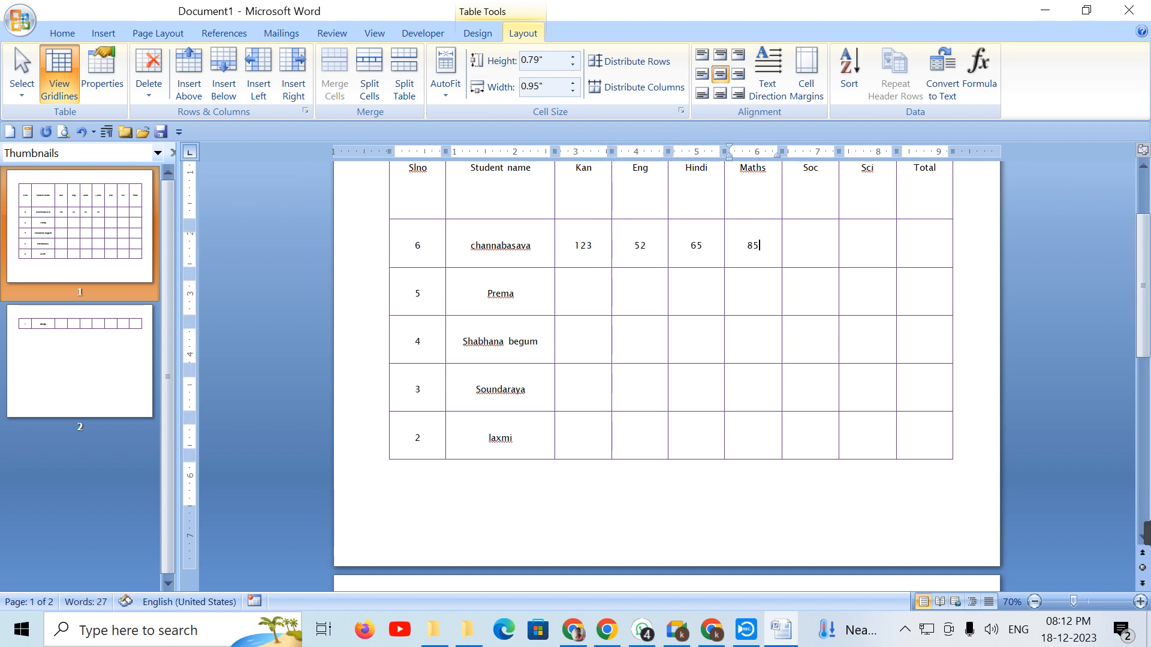
Step: Enter marks 65, 74, 35, 85 in the Slno 3 row, then select the Slno column
key(Down)
key(Down)
key(Left)
key(Down)
key(Left)
key(Left)
text(65)
key(Tab)
text(74)
key(Tab)
text(35)
key(Tab)
text(85)
scroll(614, 282, up, 3)
drag(410, 321, 411, 437)
scroll(411, 465, up, 4)
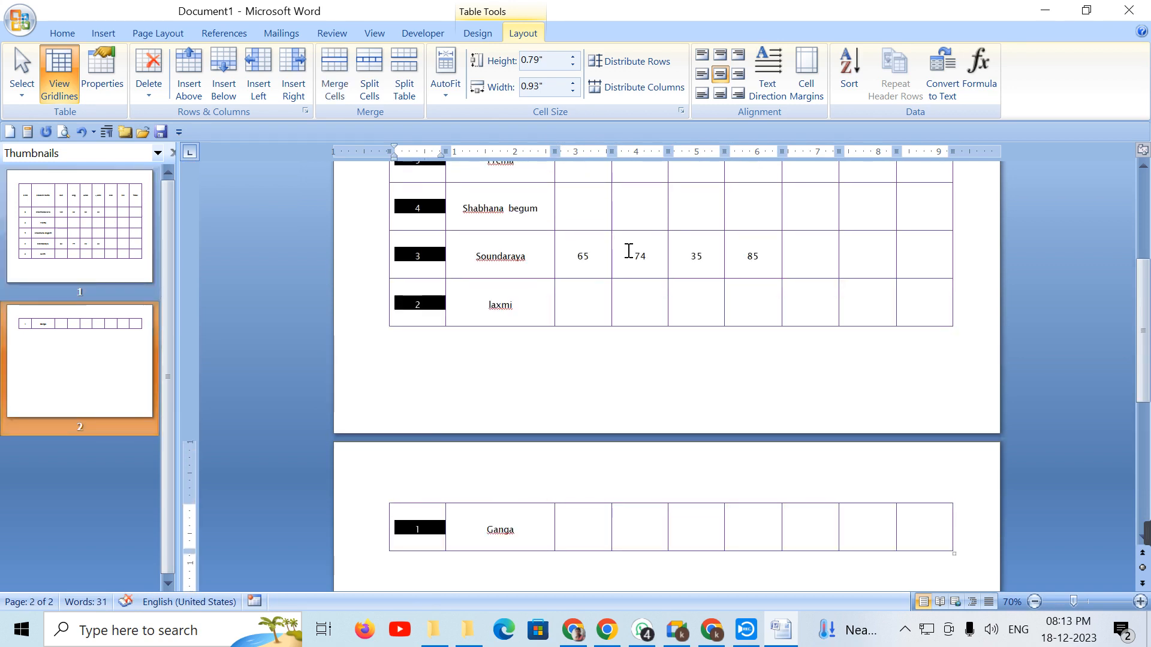
Step: Apply a descending Slno sort twice so rows run 6 down to 2 with marks kept
click(849, 72)
click(846, 182)
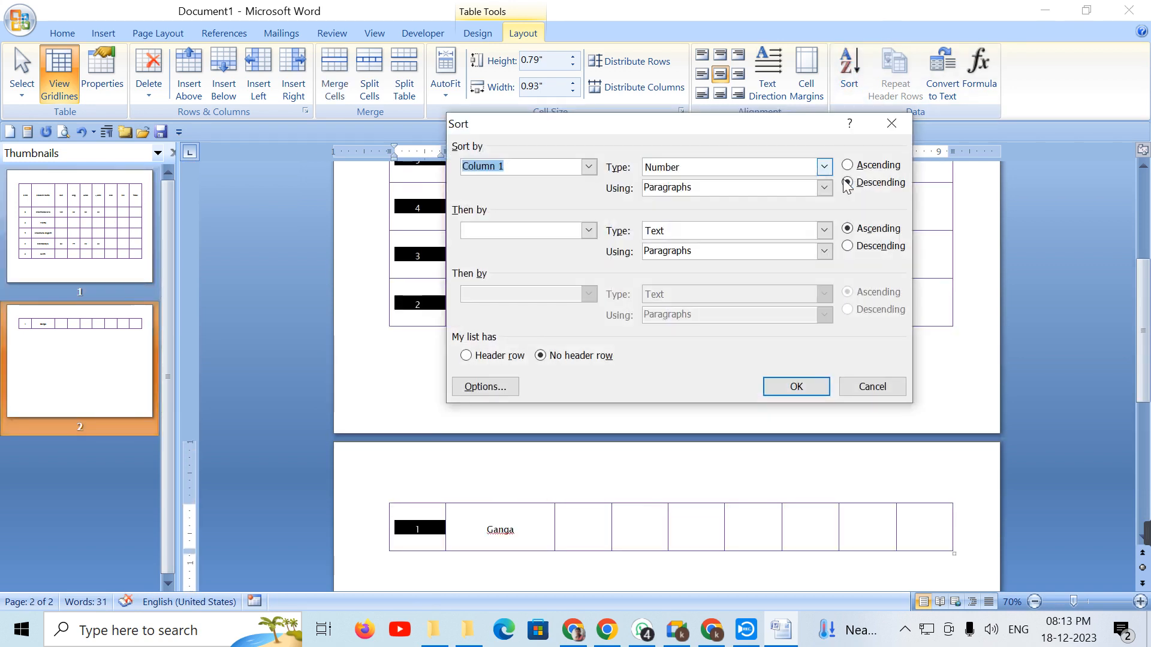
click(796, 386)
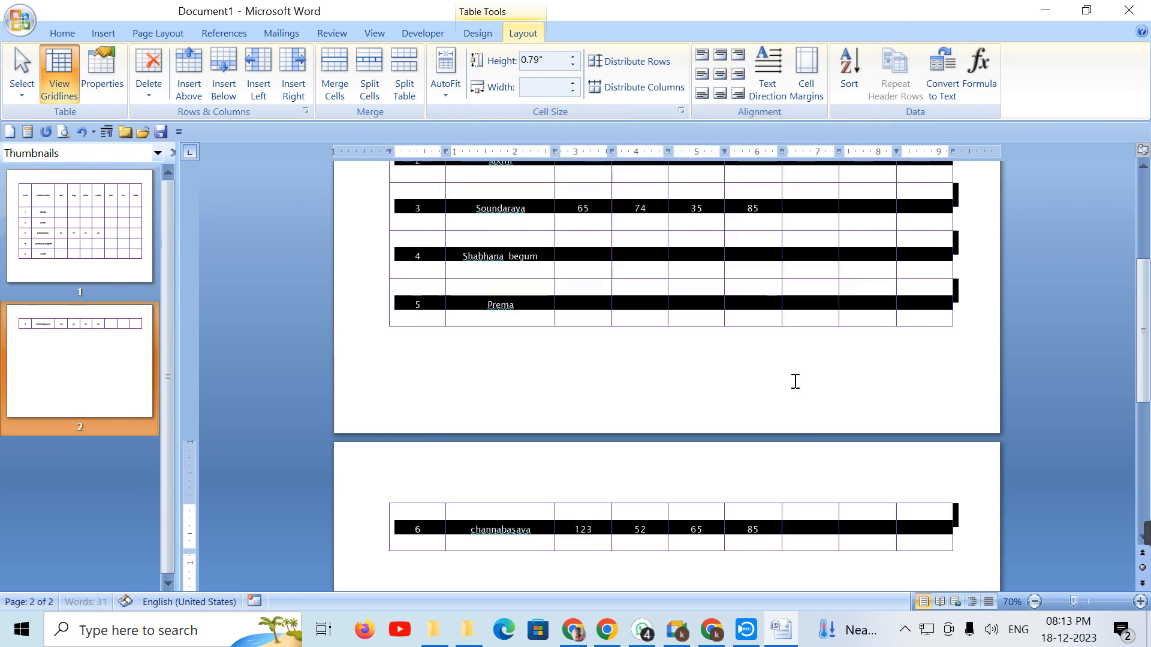
scroll(795, 382, up, 3)
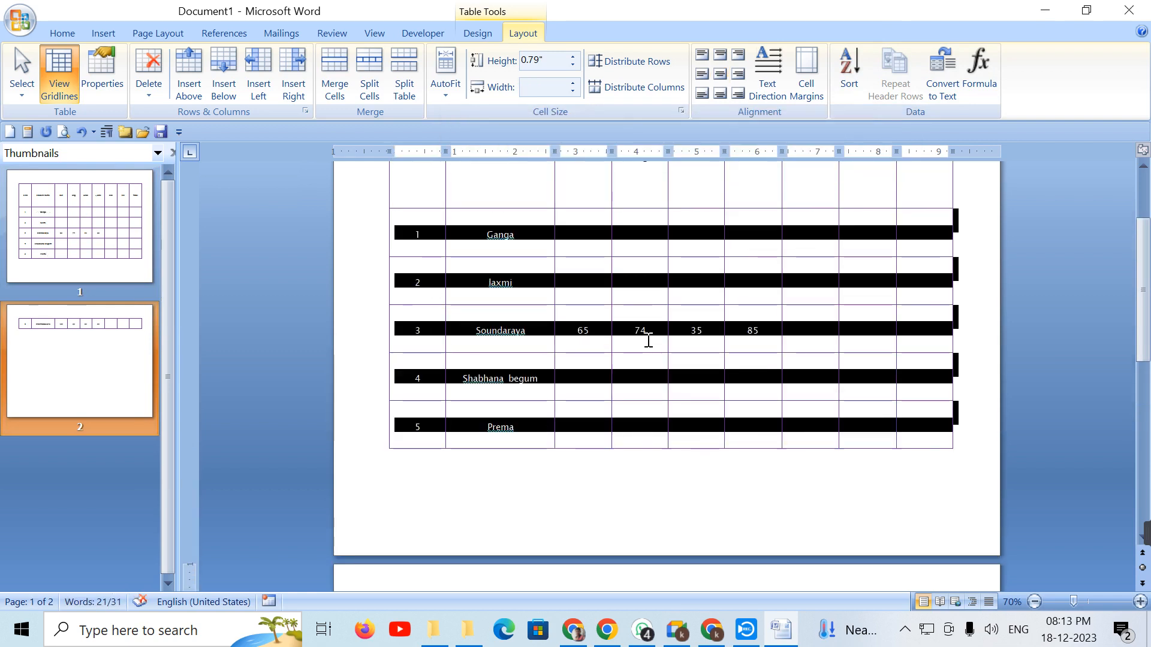
scroll(648, 339, down, 3)
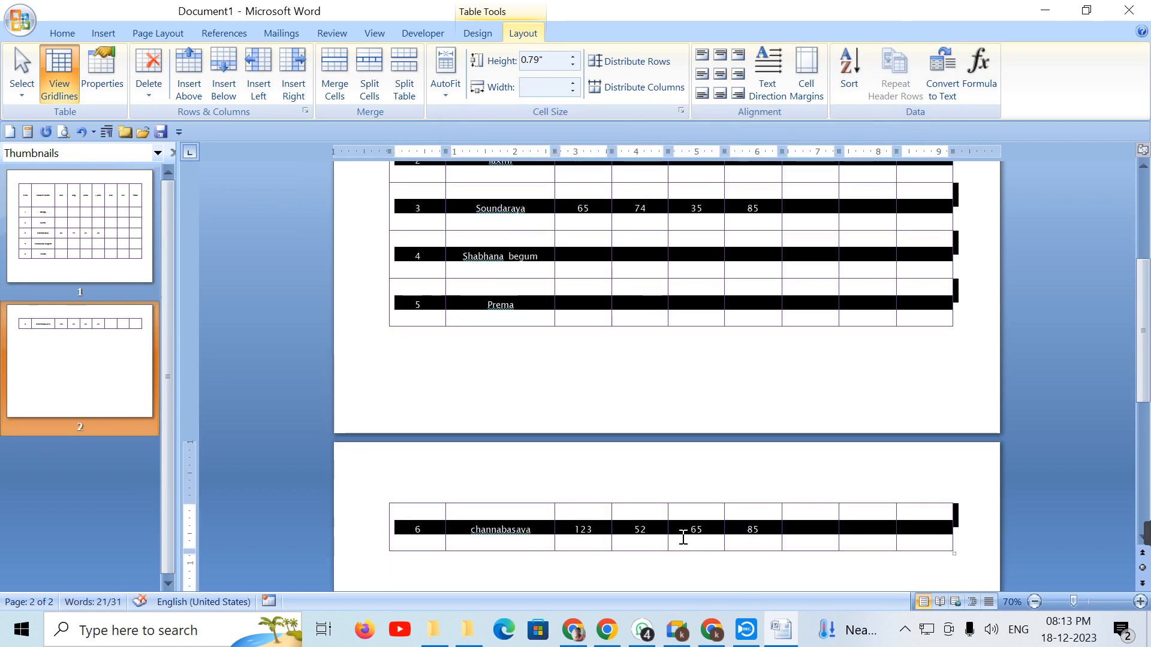
click(851, 73)
click(878, 182)
click(796, 386)
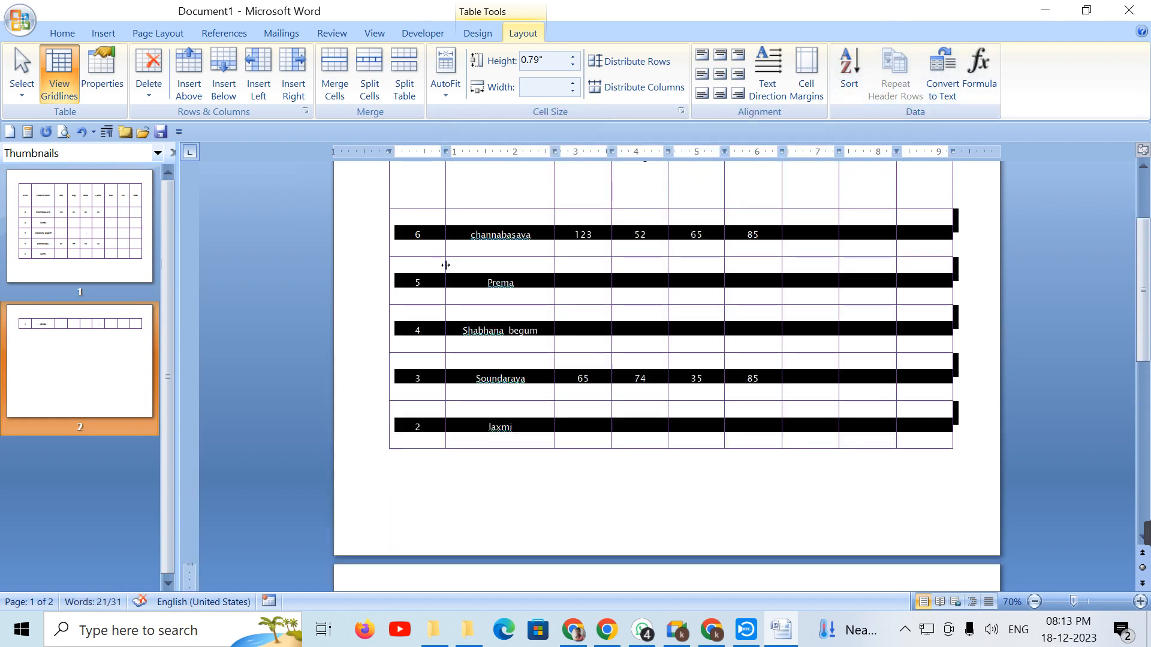
scroll(445, 265, up, 3)
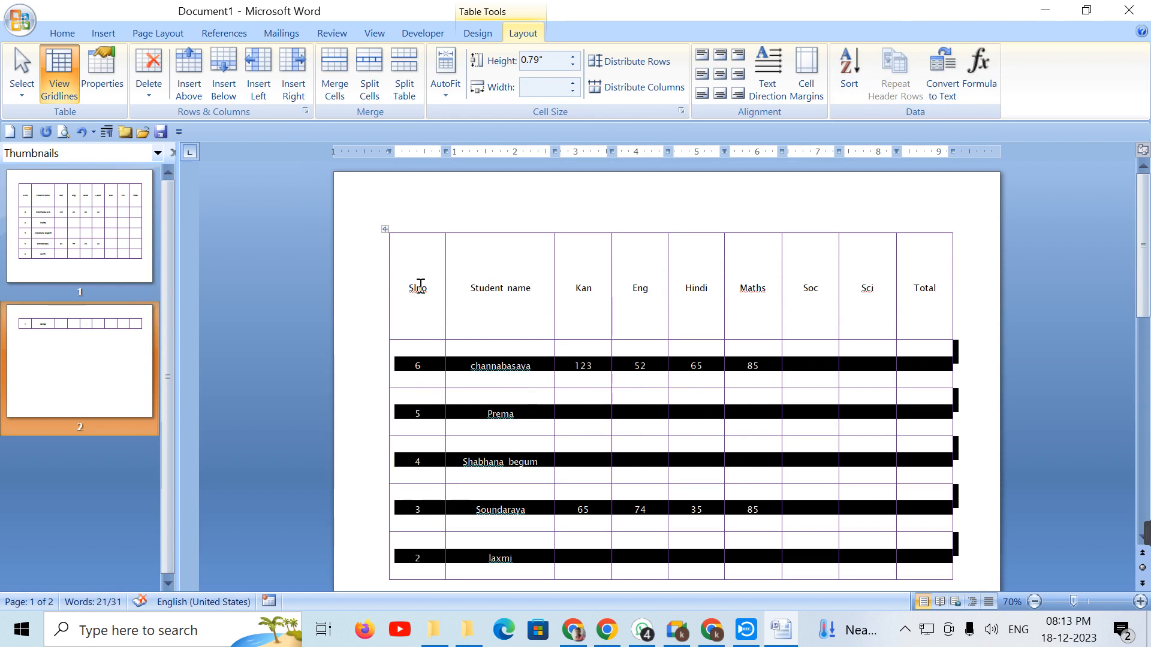
click(438, 306)
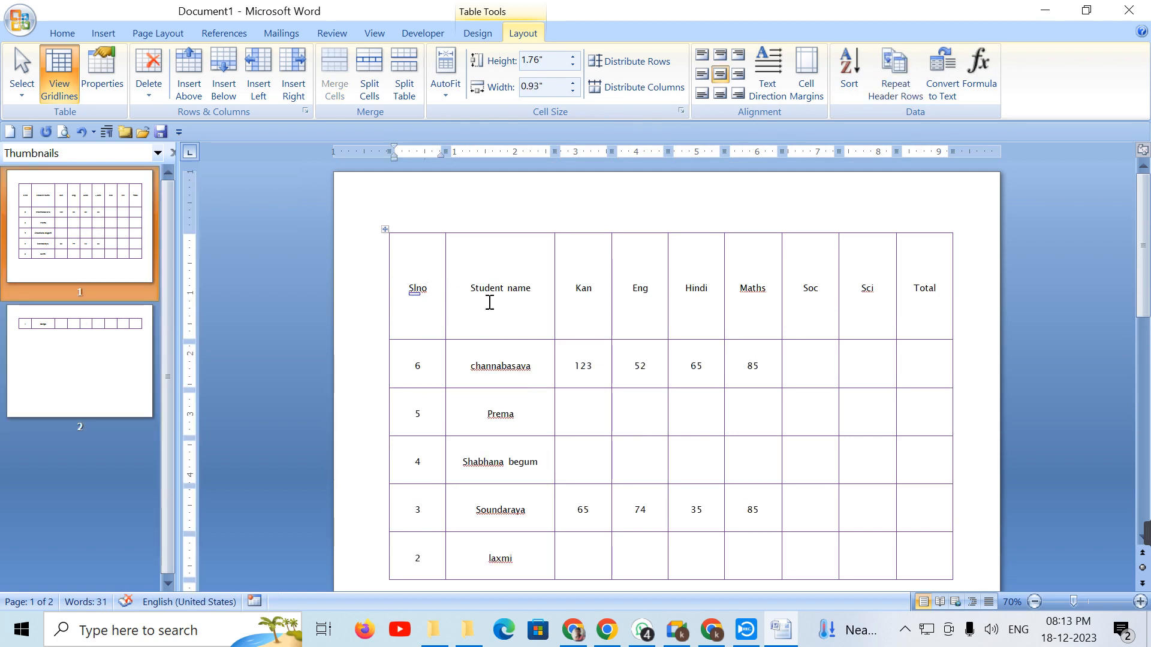
drag(416, 367, 806, 372)
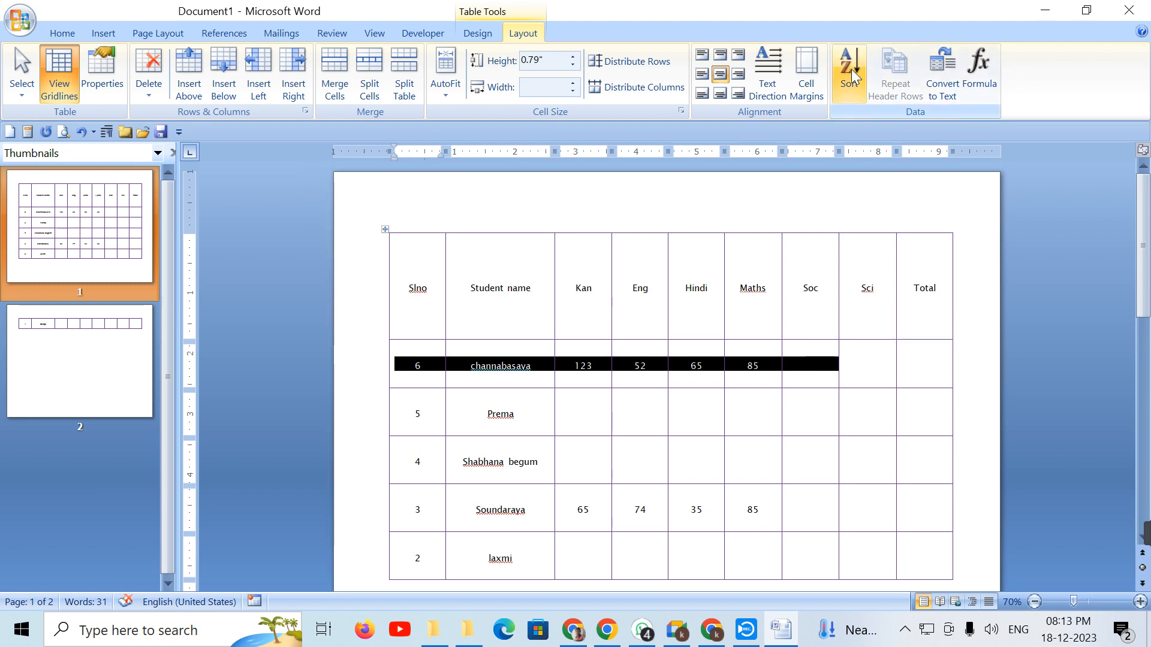
click(934, 363)
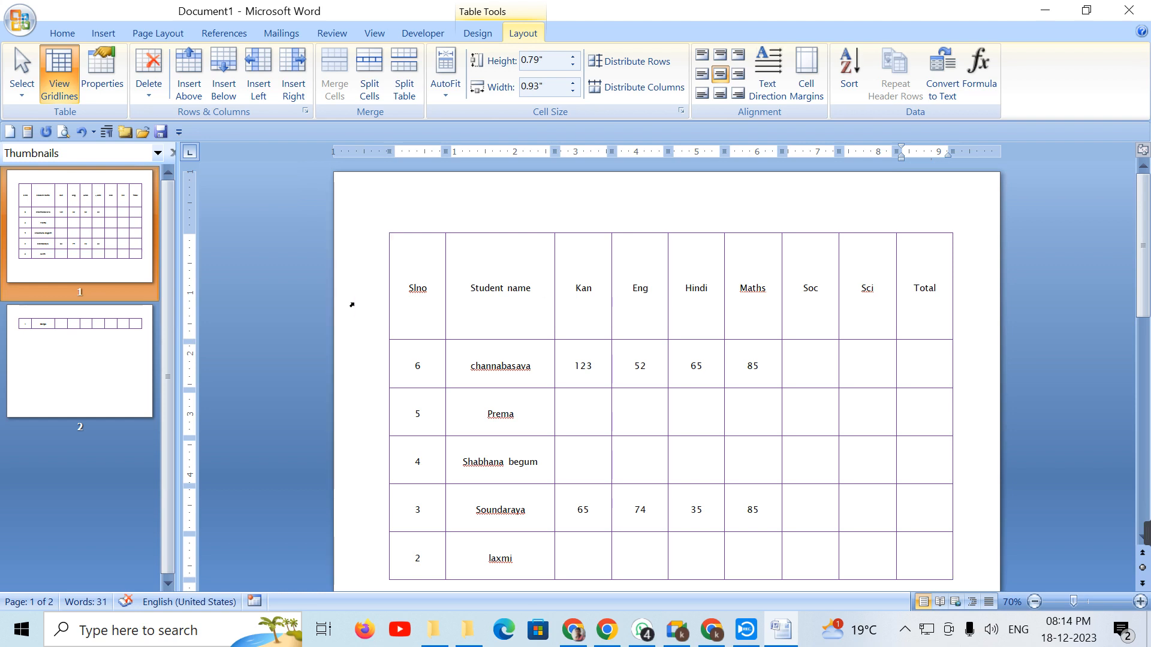
drag(417, 288, 931, 266)
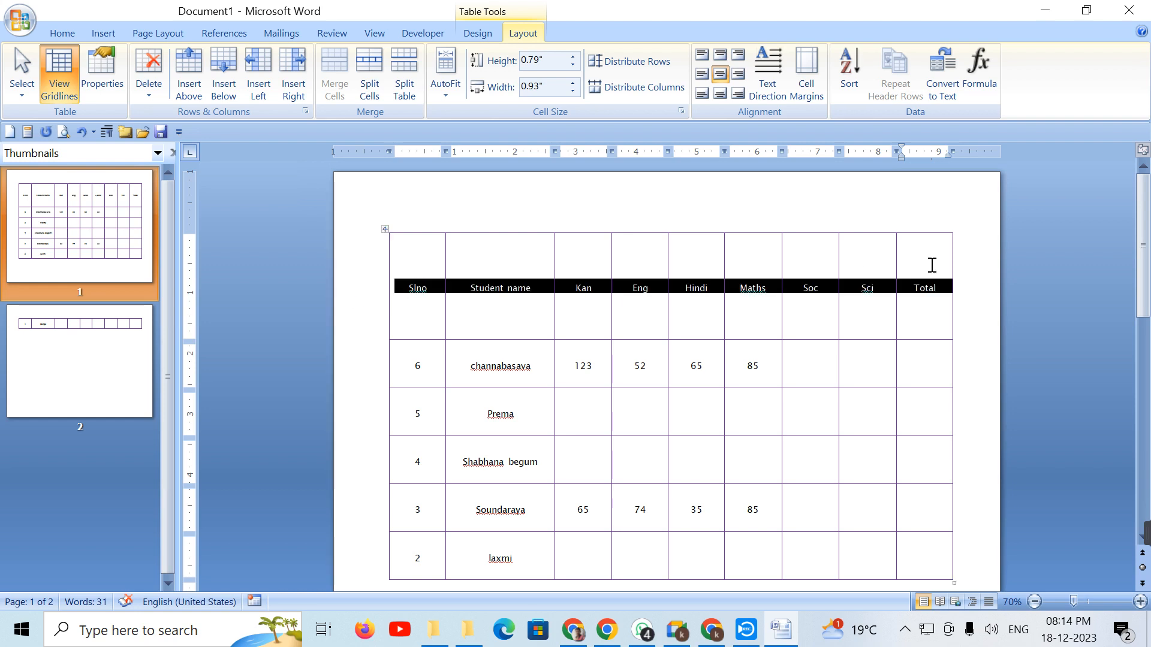
Step: Grow the header labels' font from 11 to 14 pt, then click into row 6's Total cell
click(80, 32)
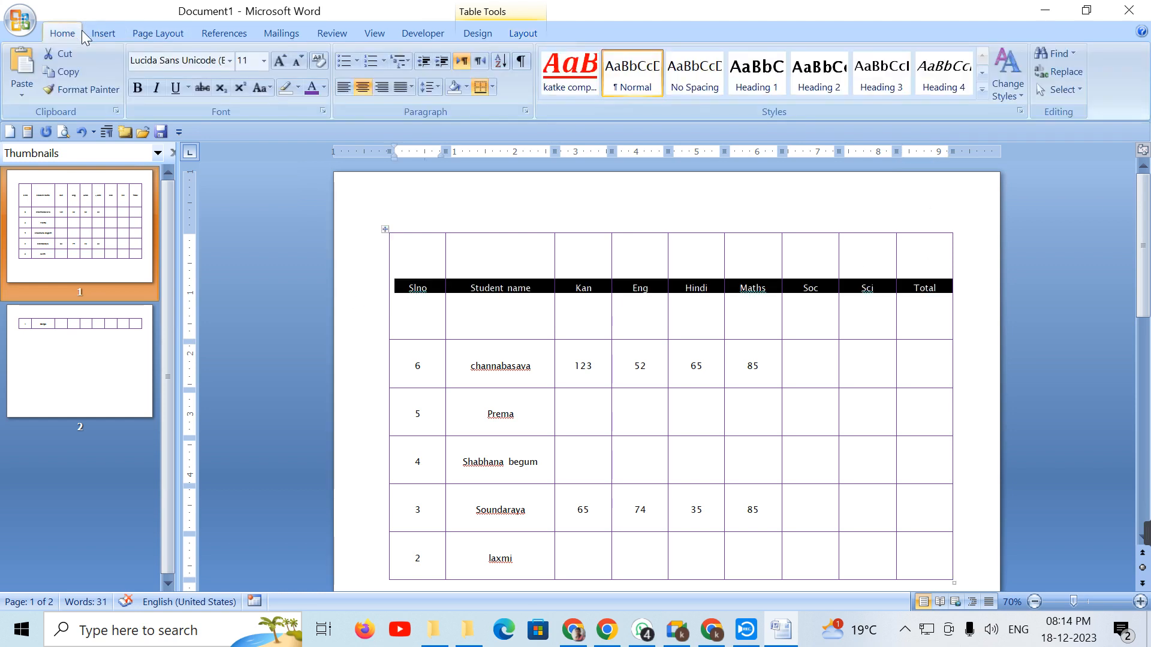
click(284, 65)
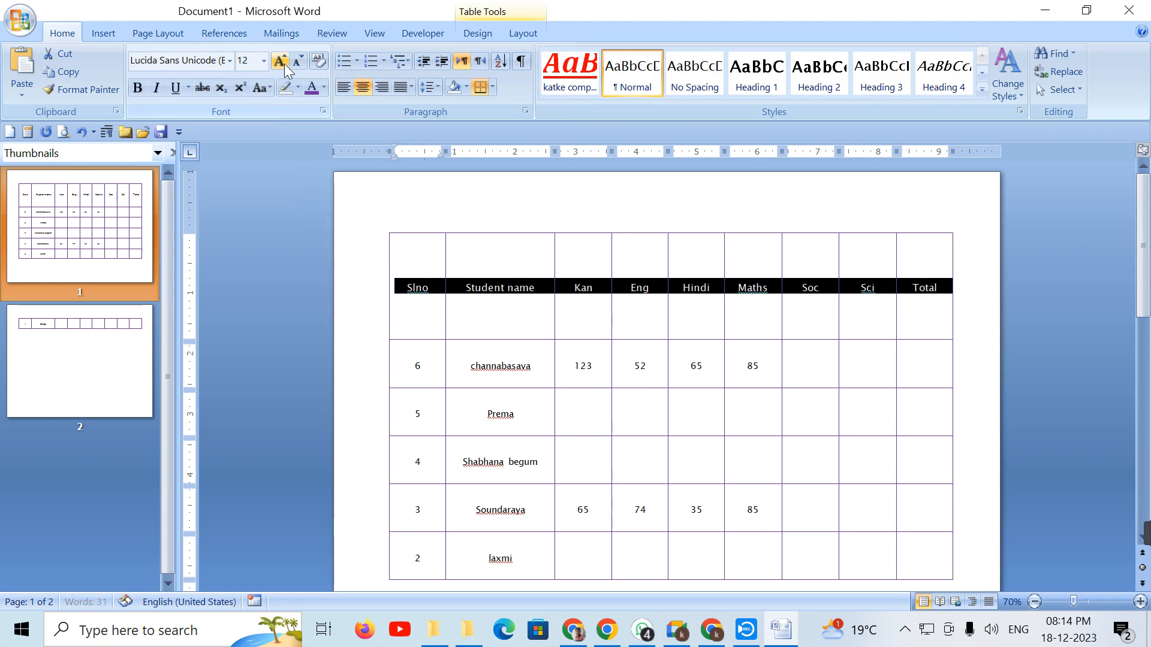
click(284, 64)
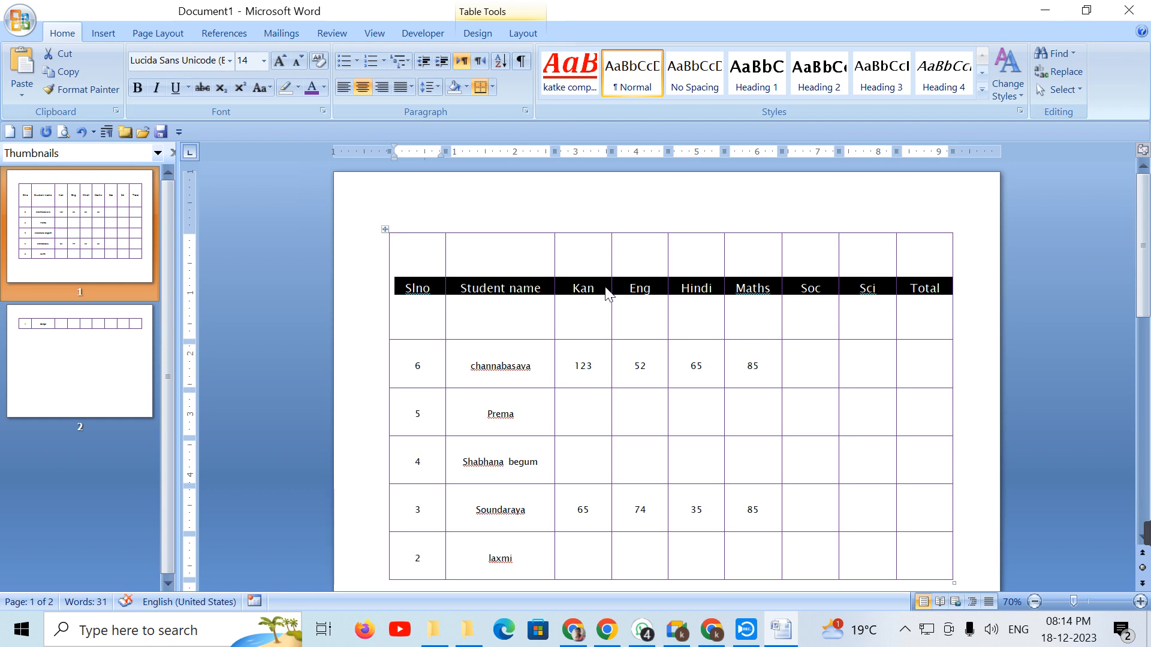
click(527, 33)
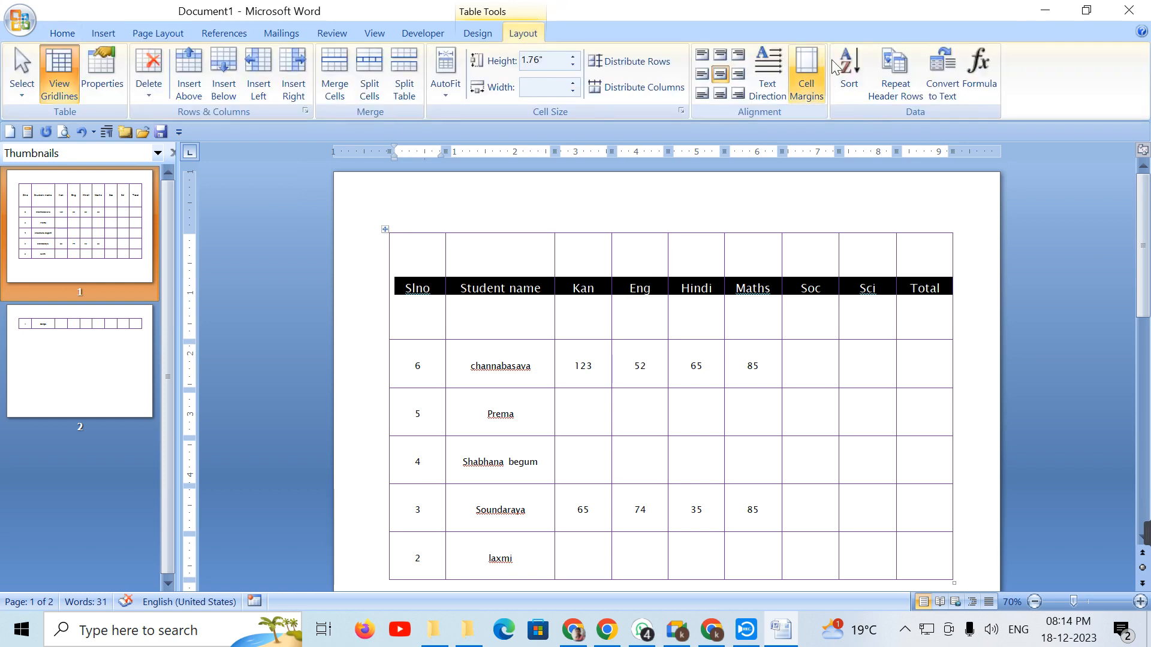
click(946, 341)
click(952, 364)
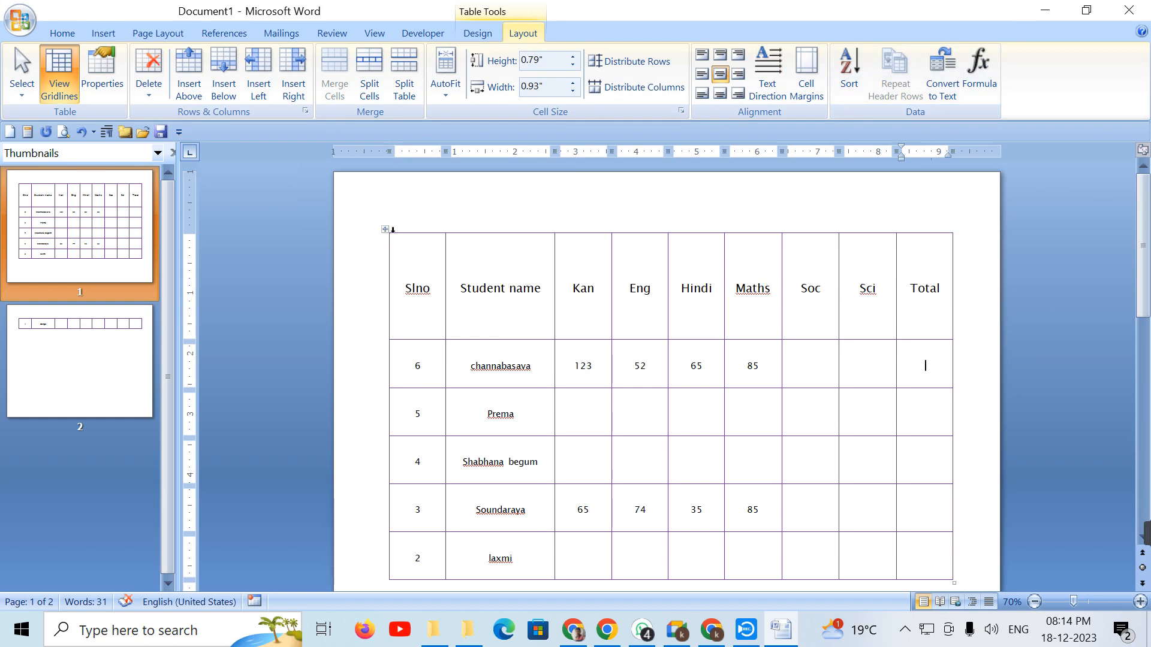
click(385, 228)
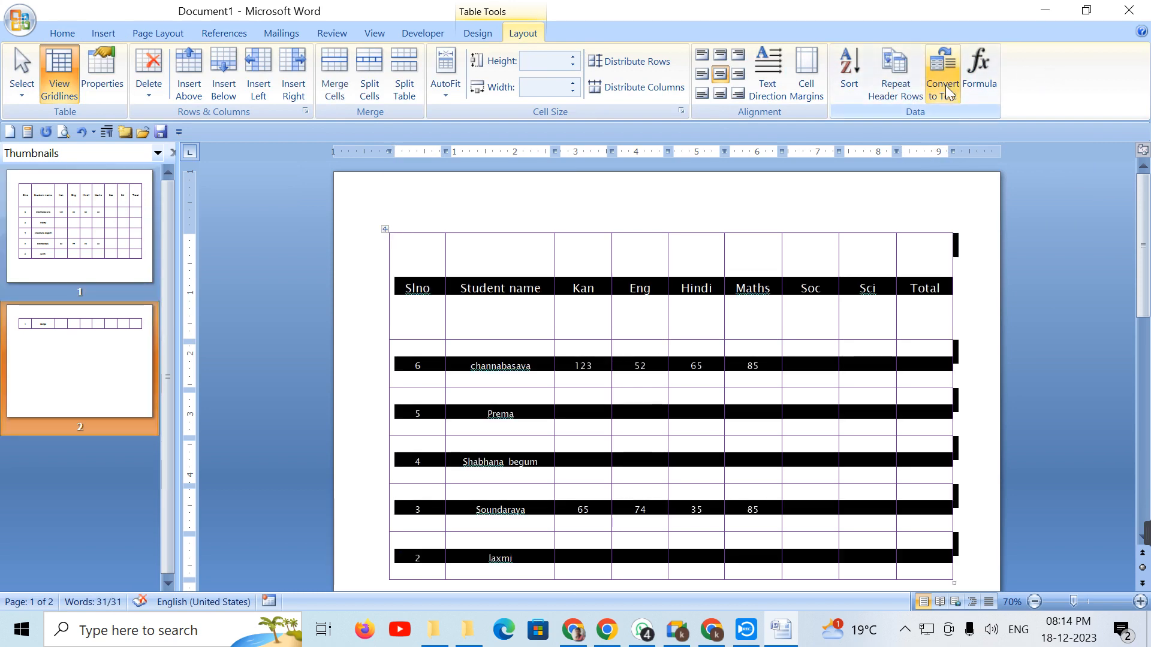
click(944, 75)
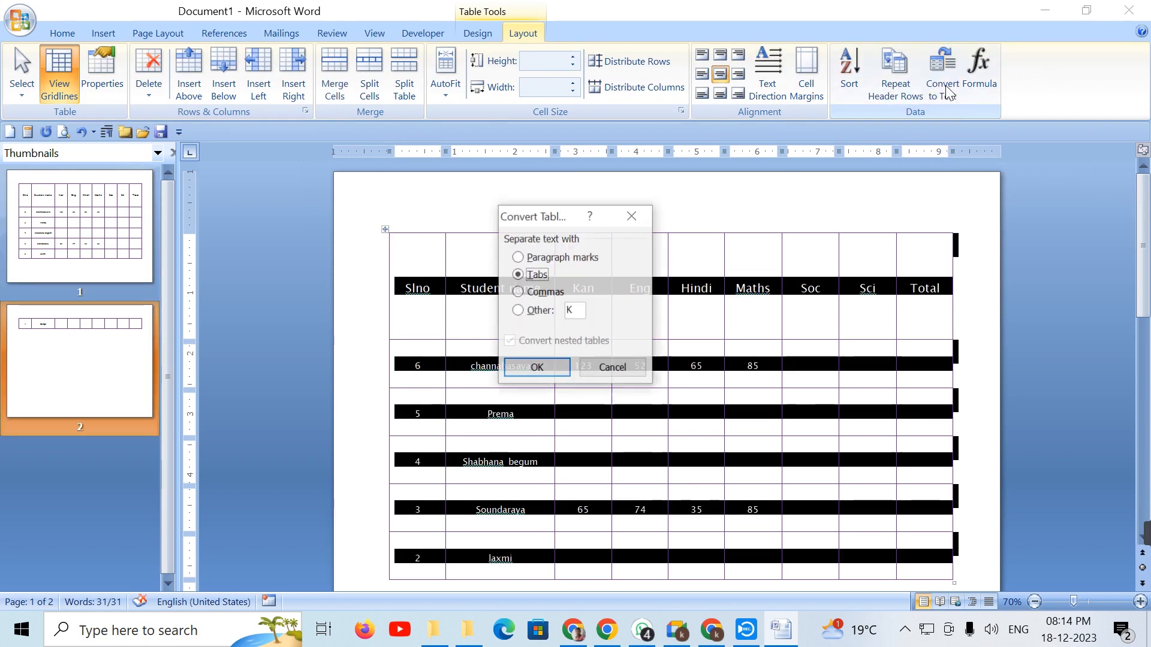
click(570, 259)
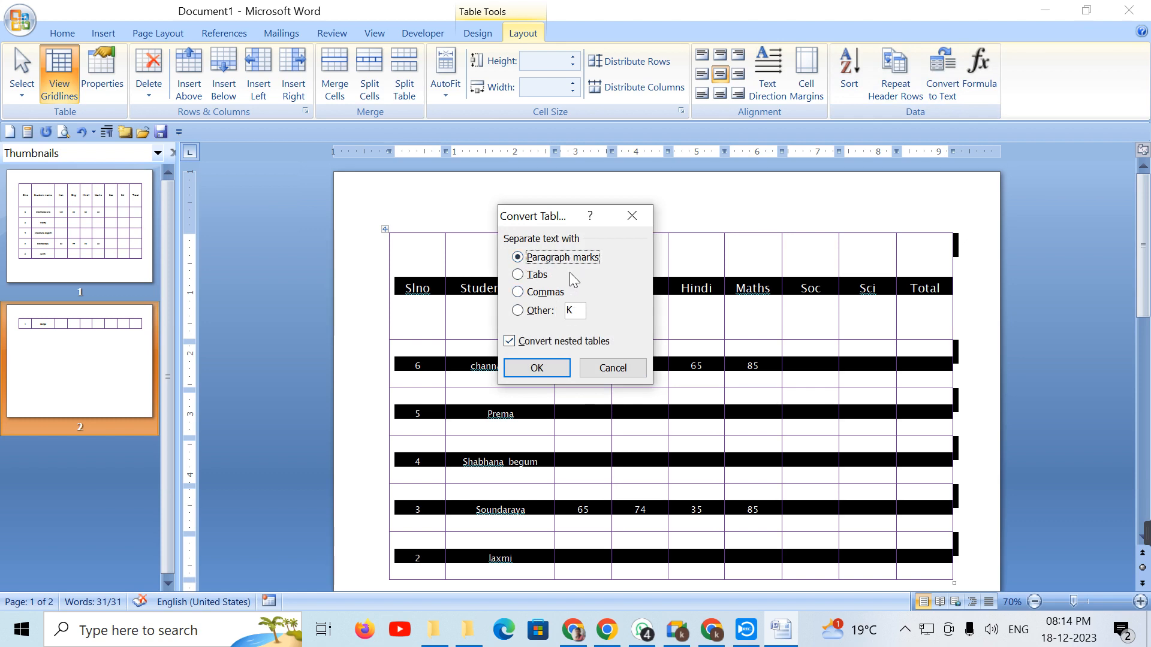
click(537, 368)
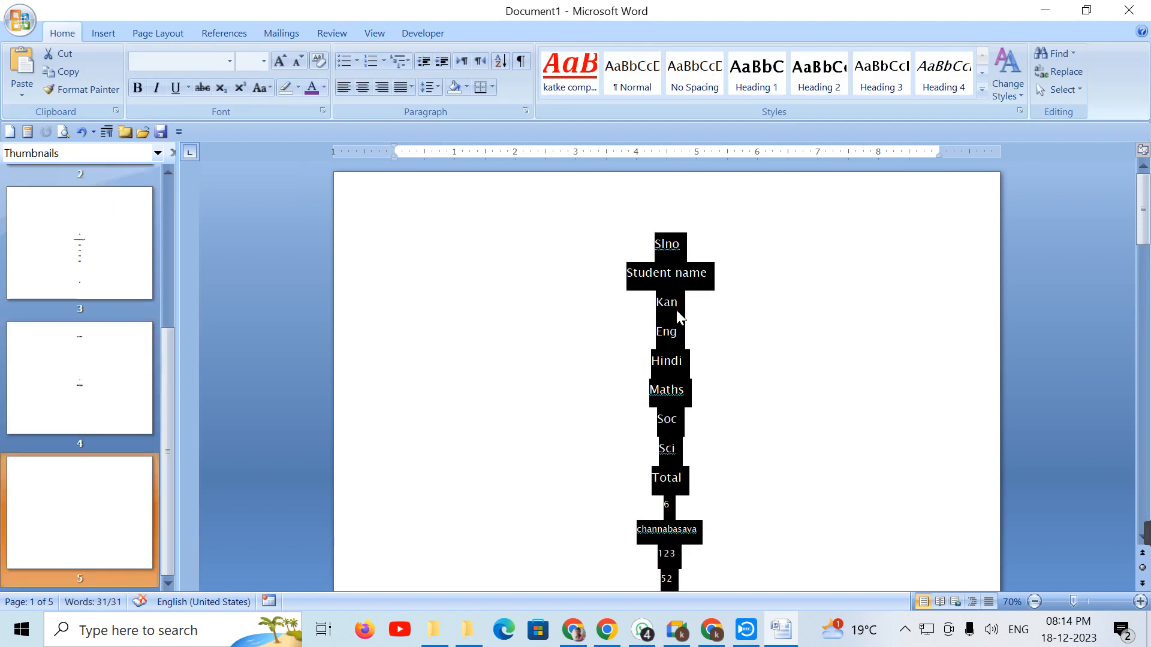
key(ctrl+z)
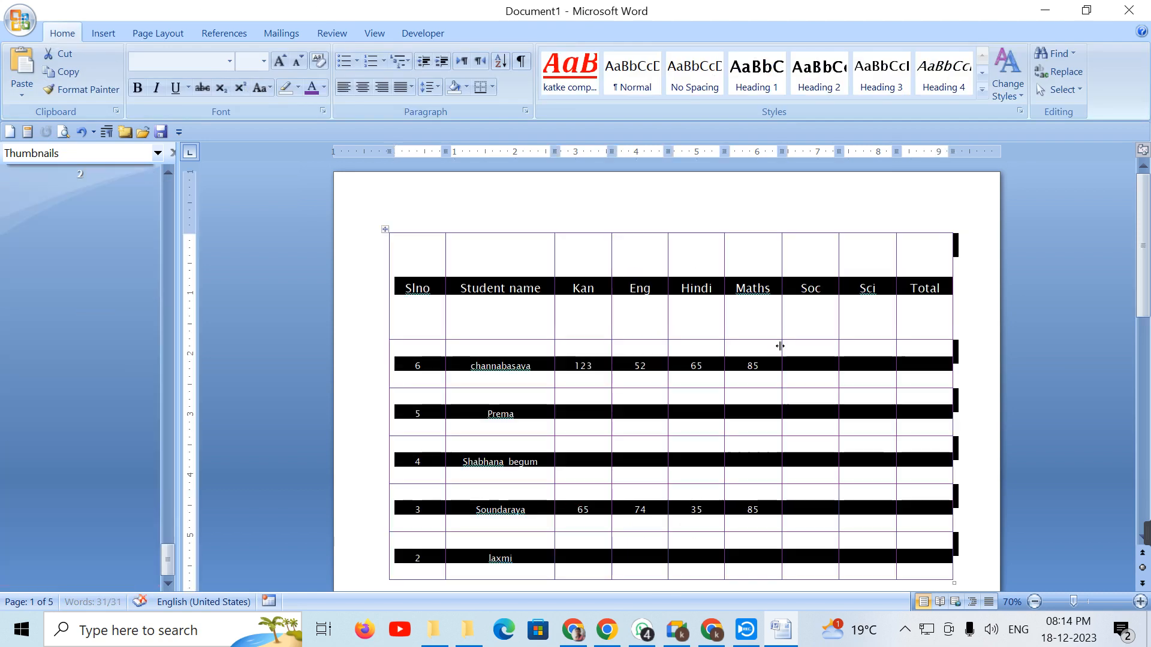
click(538, 31)
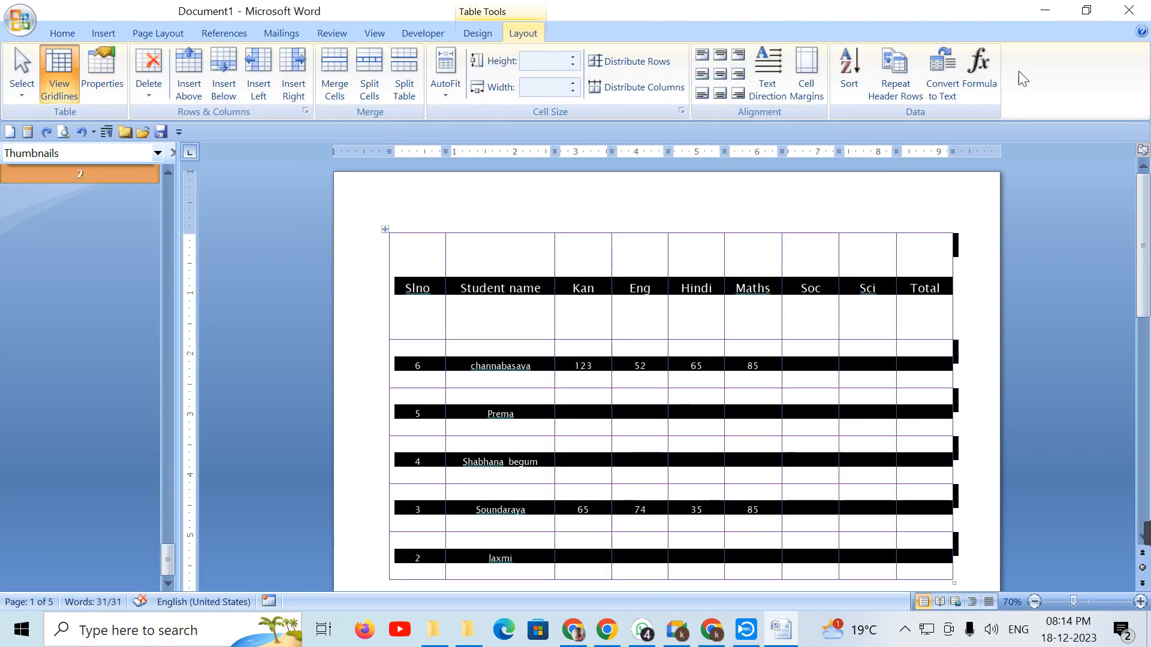
click(928, 93)
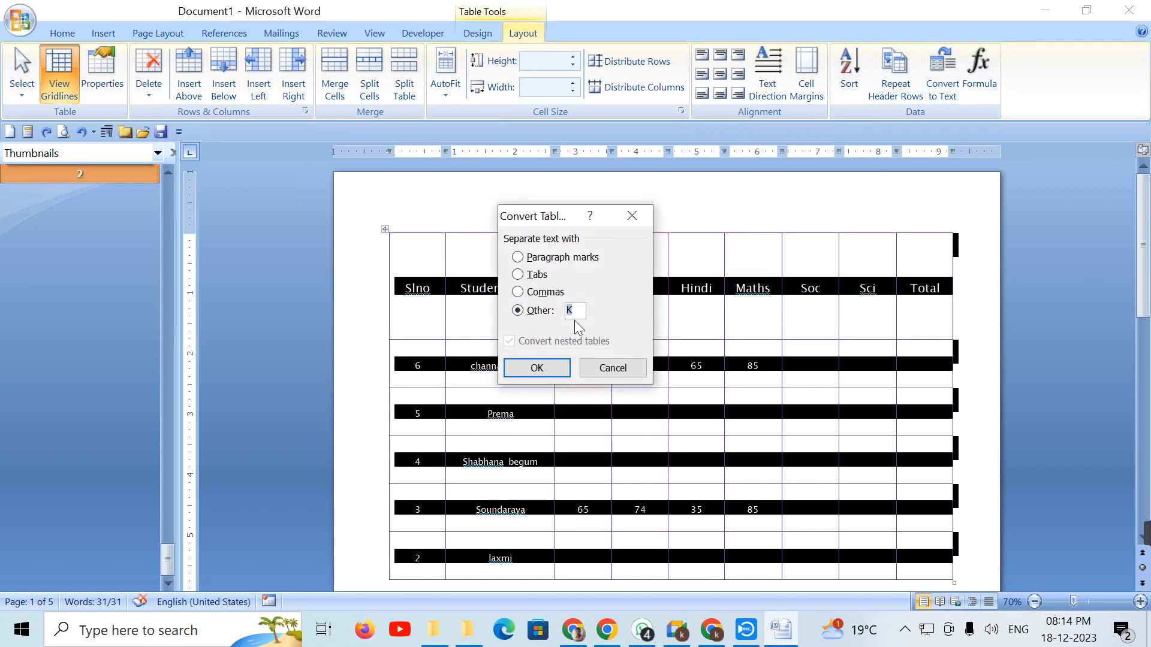
click(537, 368)
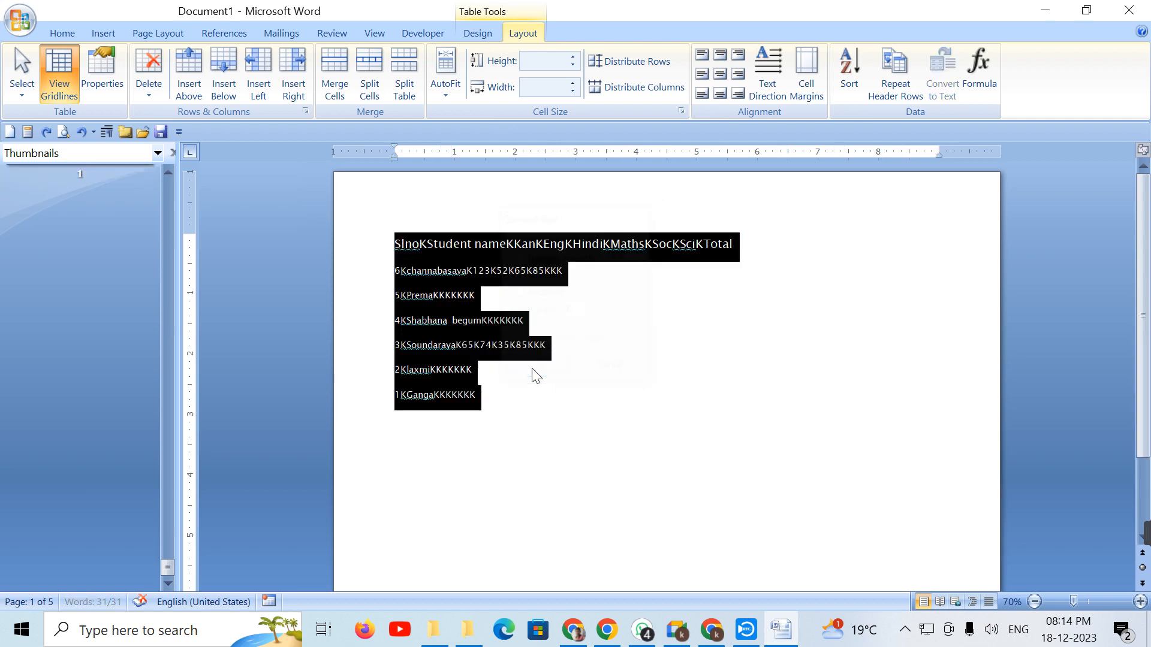
click(446, 304)
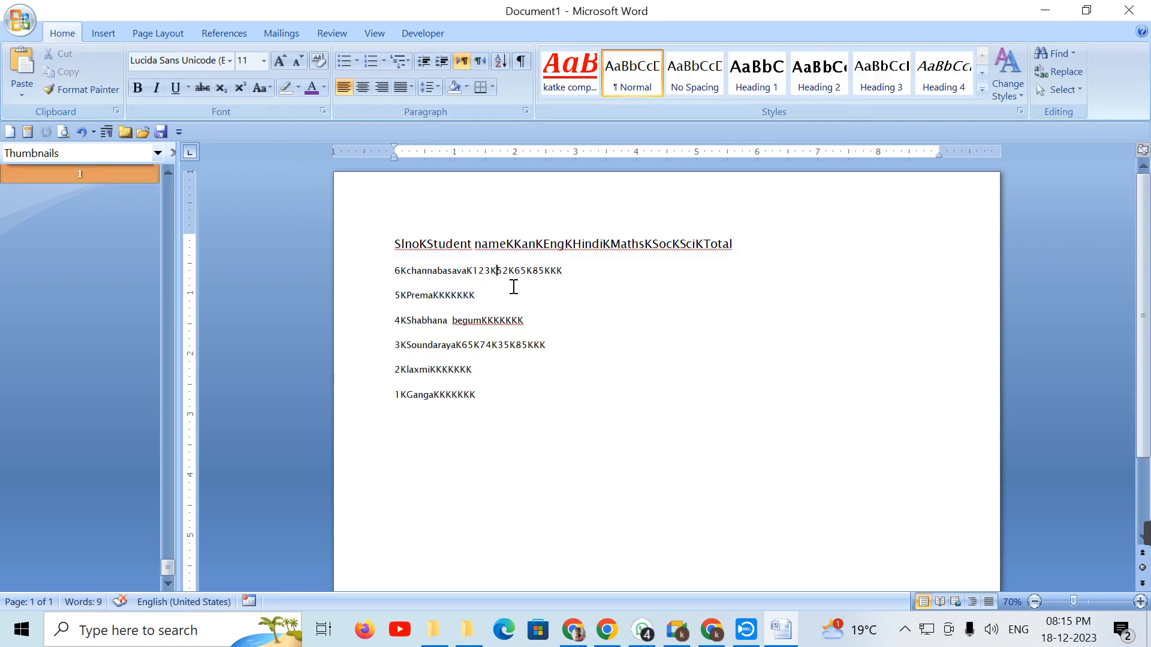
drag(520, 271, 514, 271)
click(629, 493)
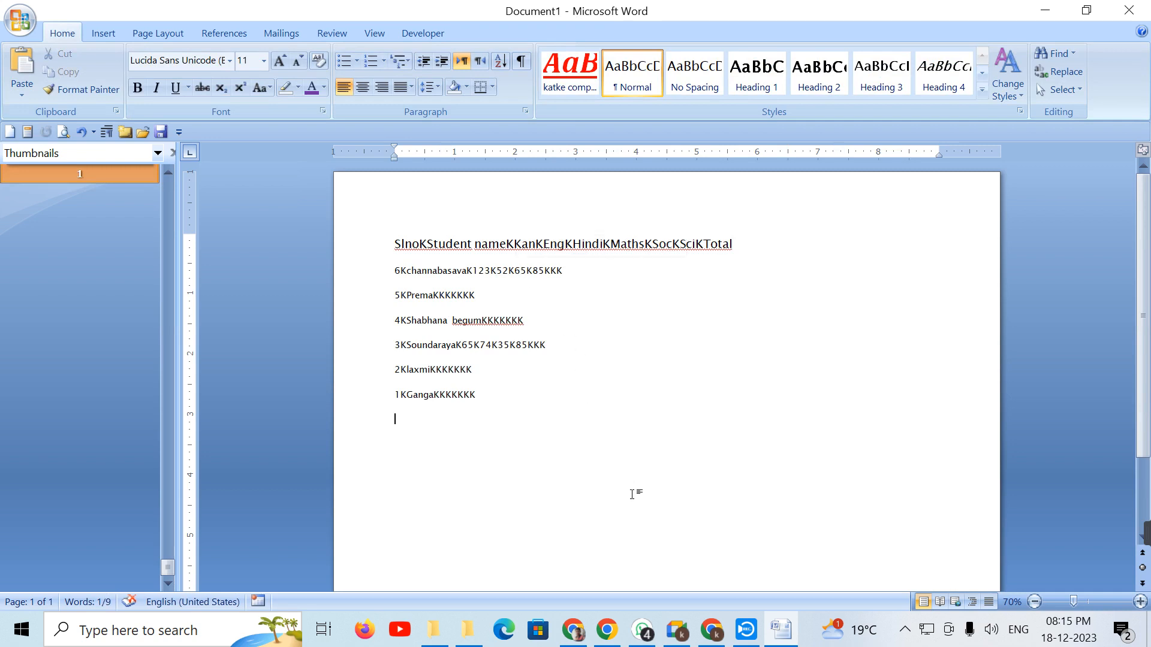
key(ctrl+z)
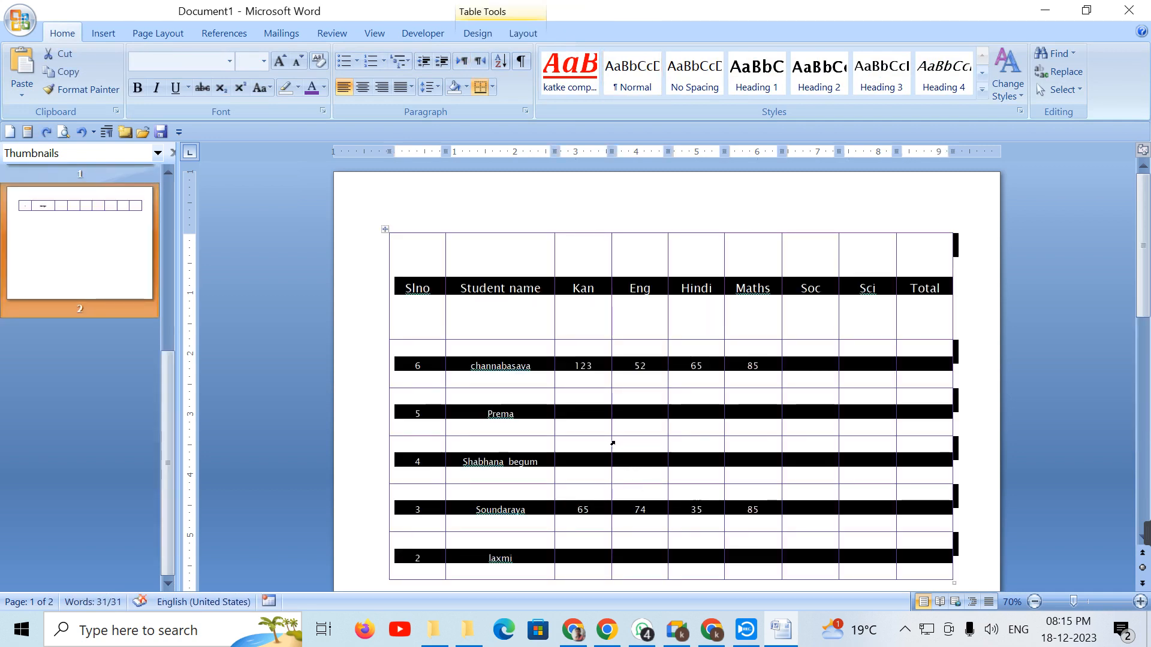
click(527, 33)
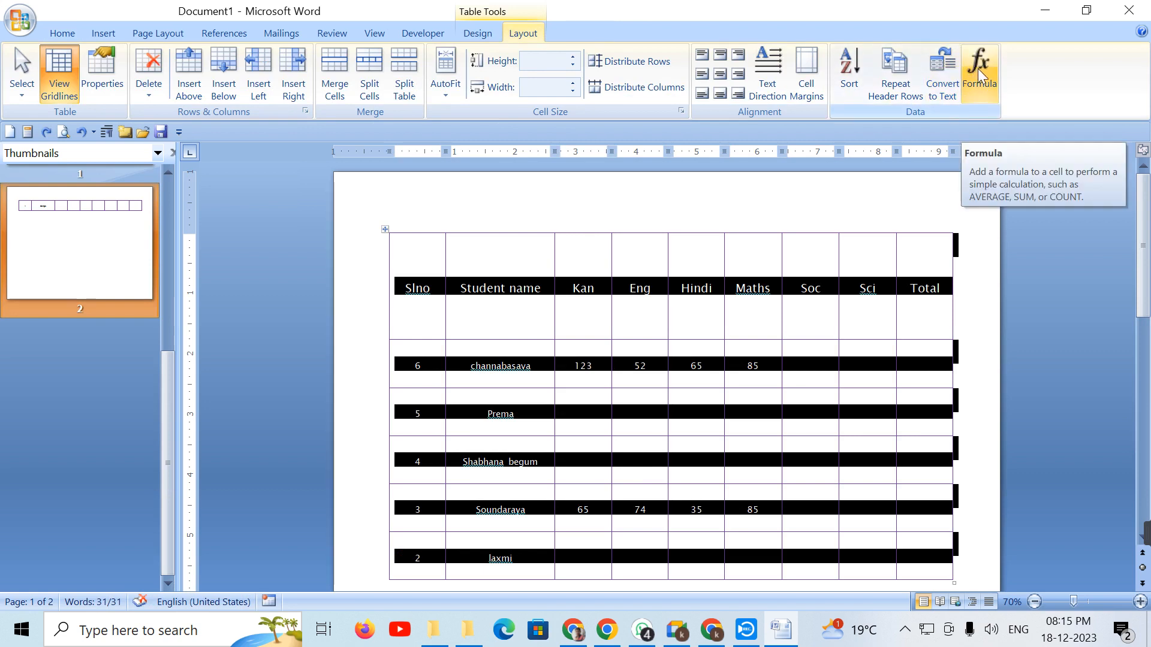
Step: Enter 65 under Soc and 85 under Sci in channabasava's row
click(795, 375)
text(65)
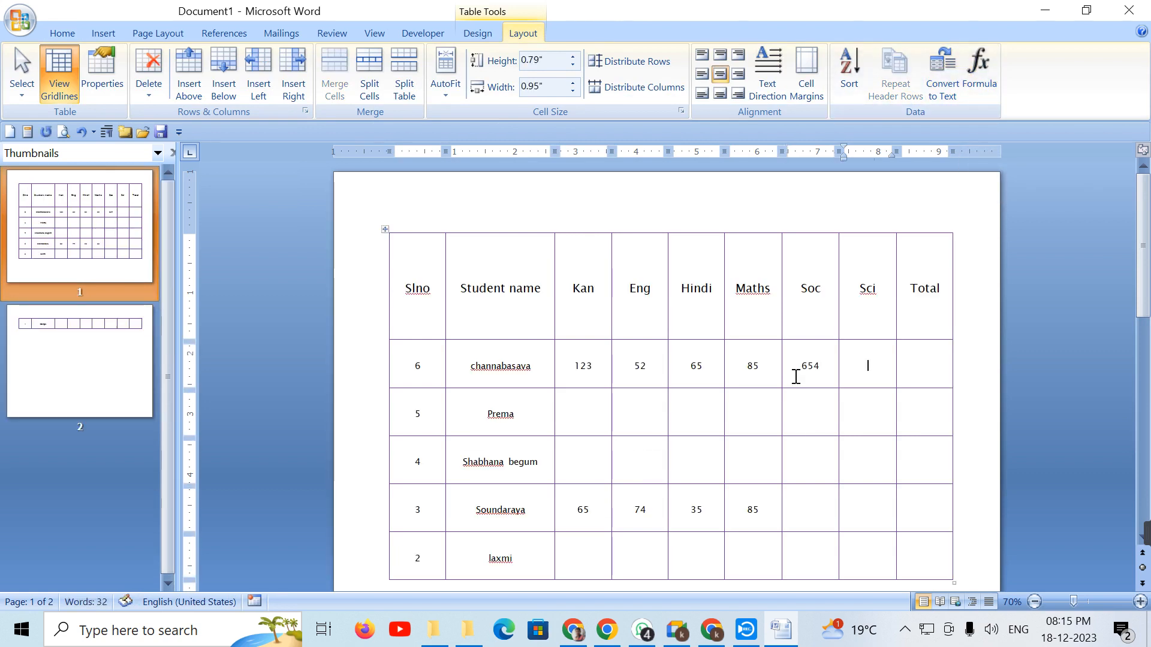
key(Tab)
text(85)
Step: Select channabasava's subject marks and place the cursor in that row's Total cell
drag(582, 368, 879, 365)
click(906, 362)
drag(572, 369, 858, 379)
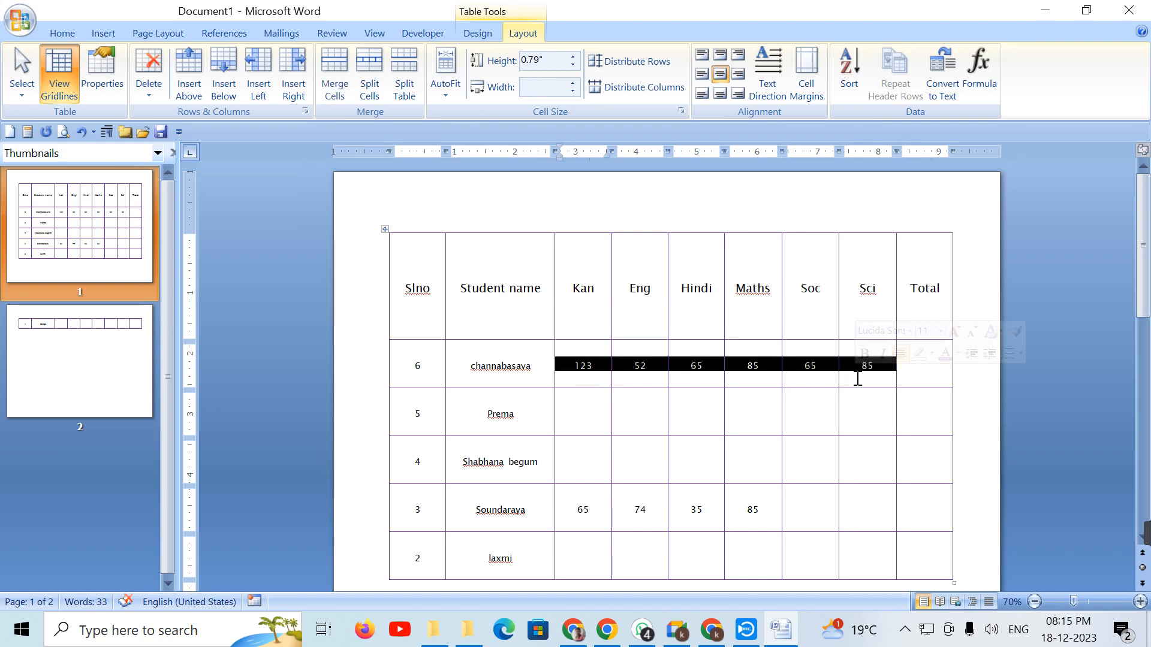
click(926, 372)
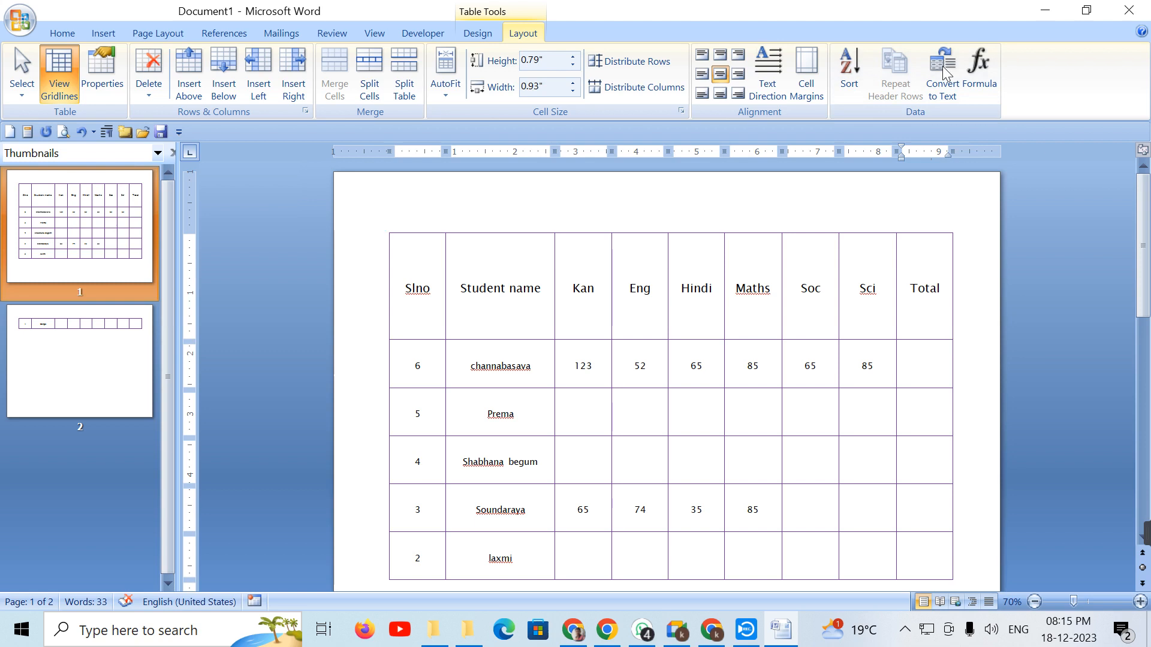
Step: Insert a =SUM(LEFT) formula in channabasava's Total cell, giving 475
click(987, 64)
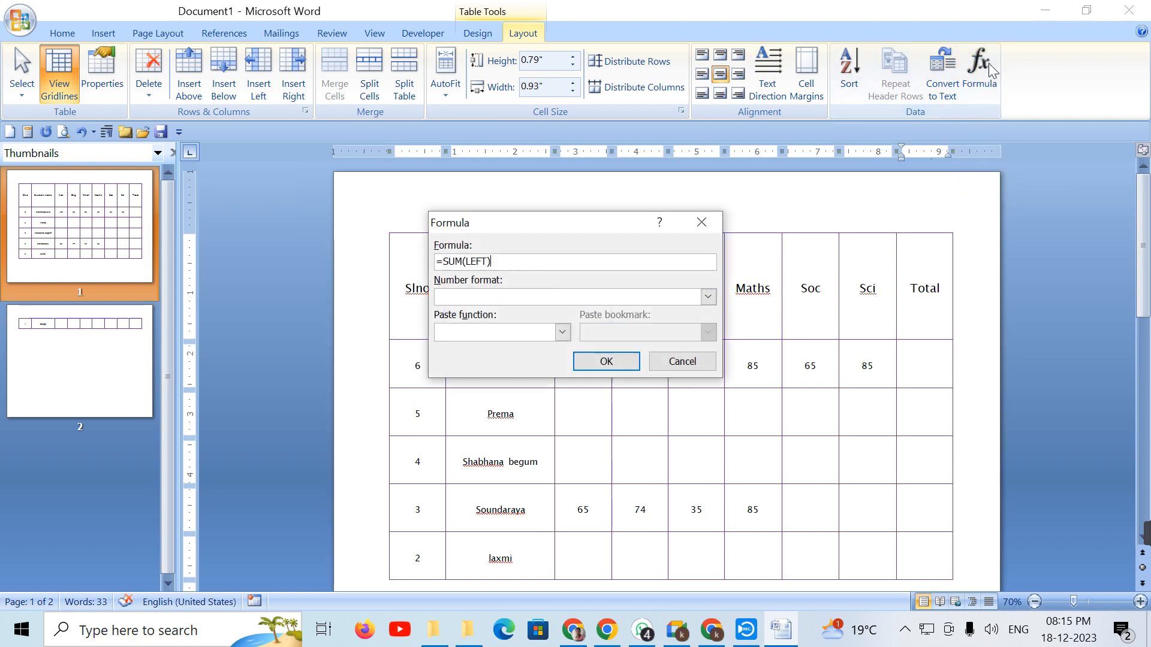
drag(551, 231, 428, 438)
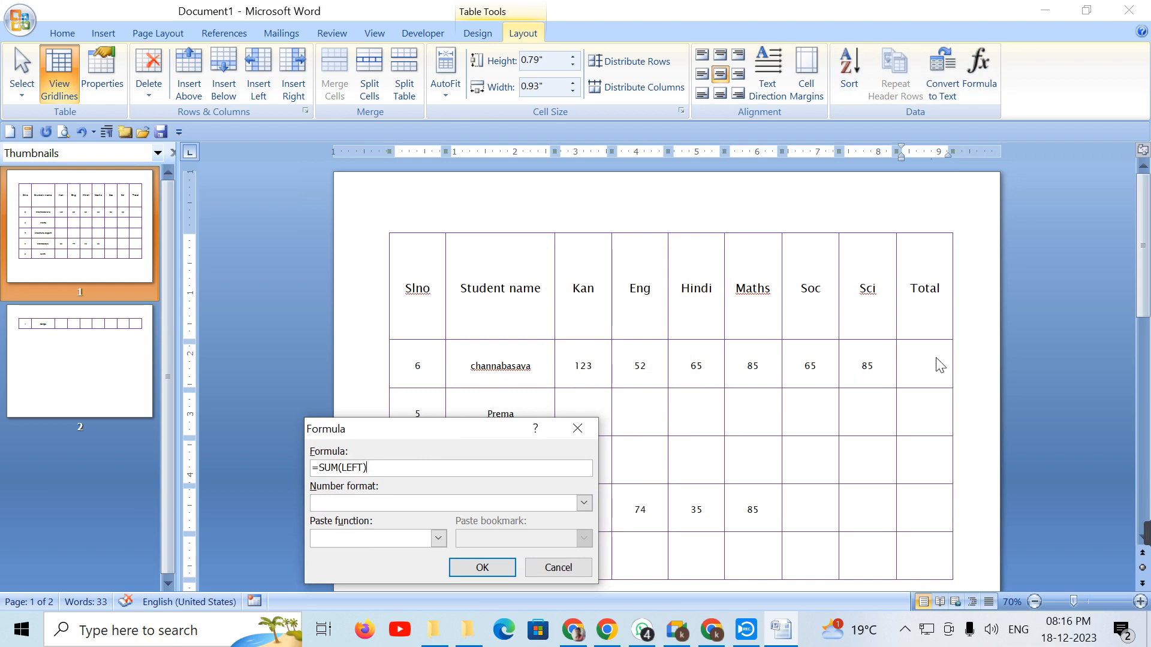
drag(405, 429, 392, 250)
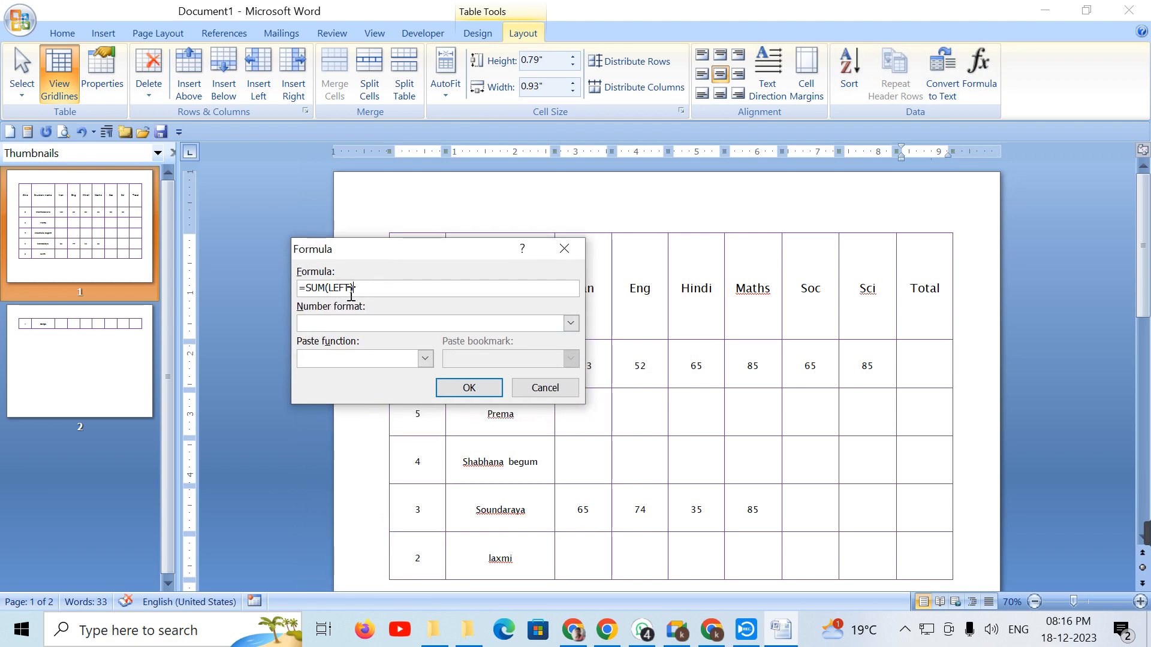
click(470, 388)
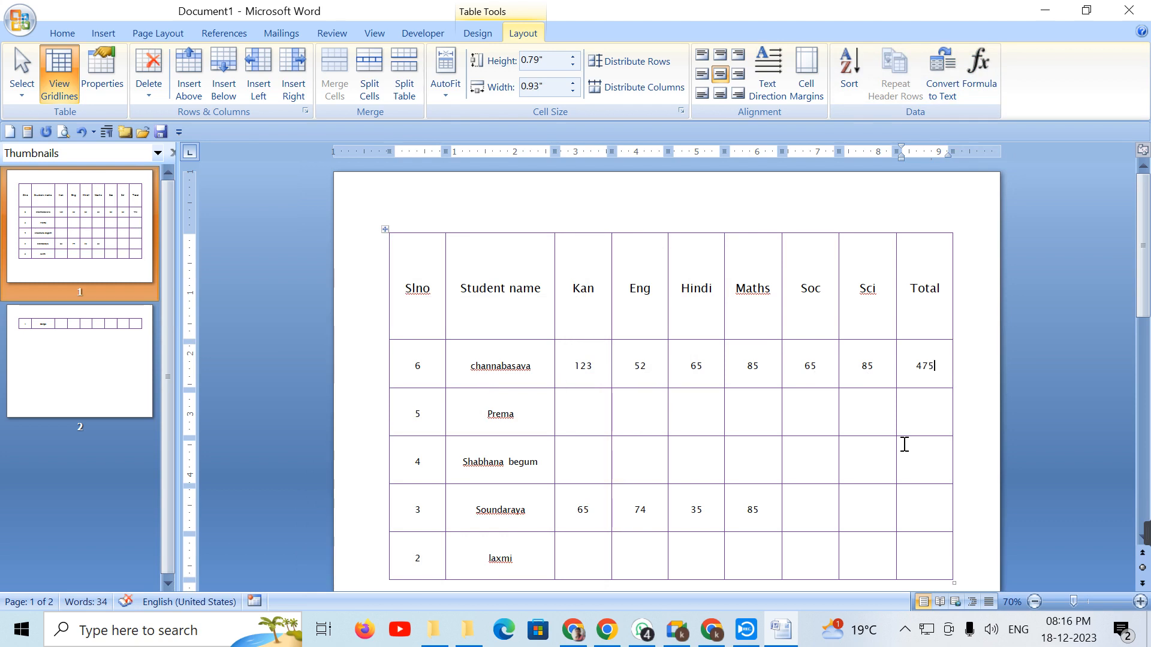
click(571, 422)
Step: Fill row 5 with marks 65, 85, 65, 85, 74 and 65
text(65)
key(Tab)
text(85)
key(Tab)
text(65)
key(Tab)
text(85)
key(Tab)
text(74)
key(Tab)
text(65)
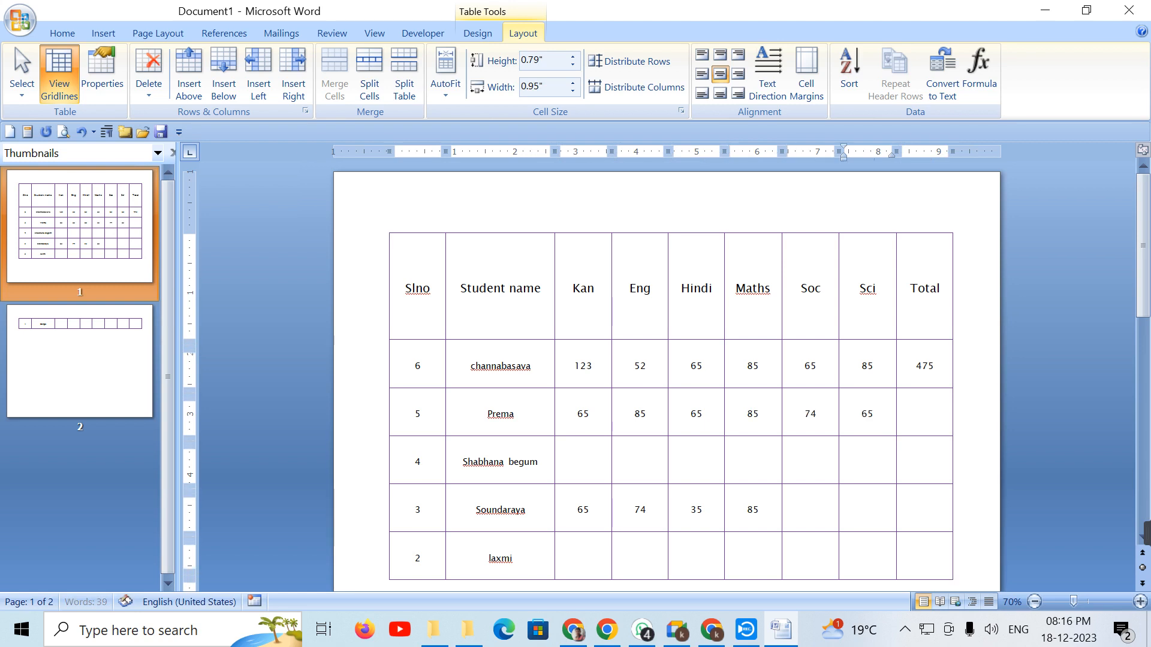
key(Tab)
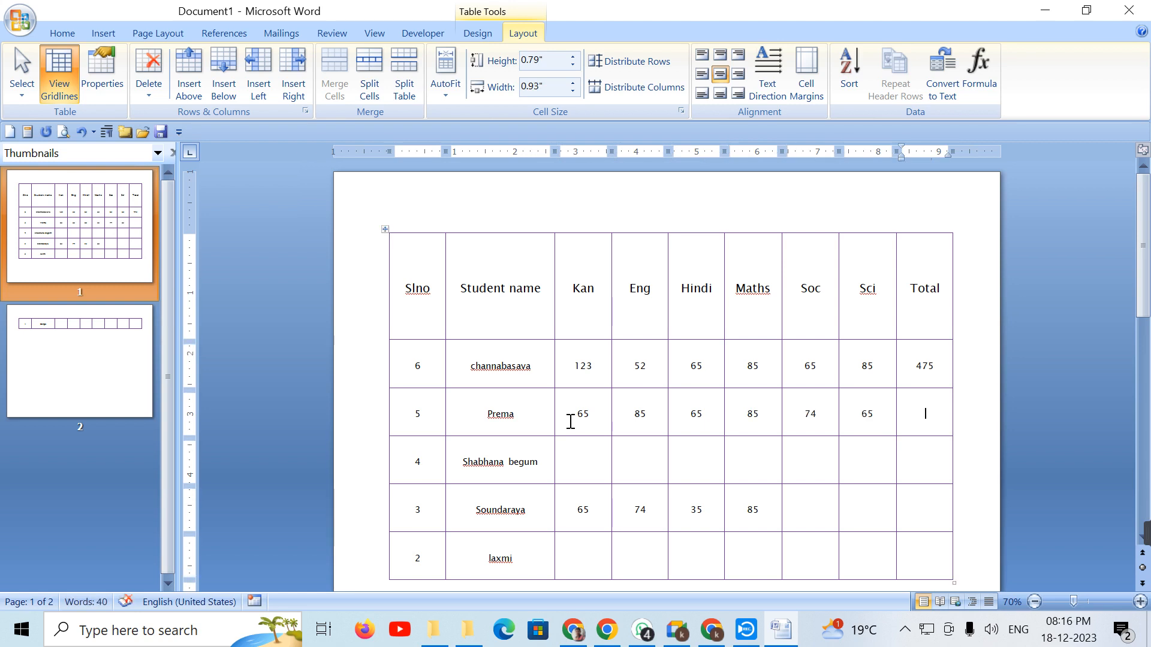
Step: Change the formula to =SUM(LEFT) so row 5's Total reads 439
click(995, 95)
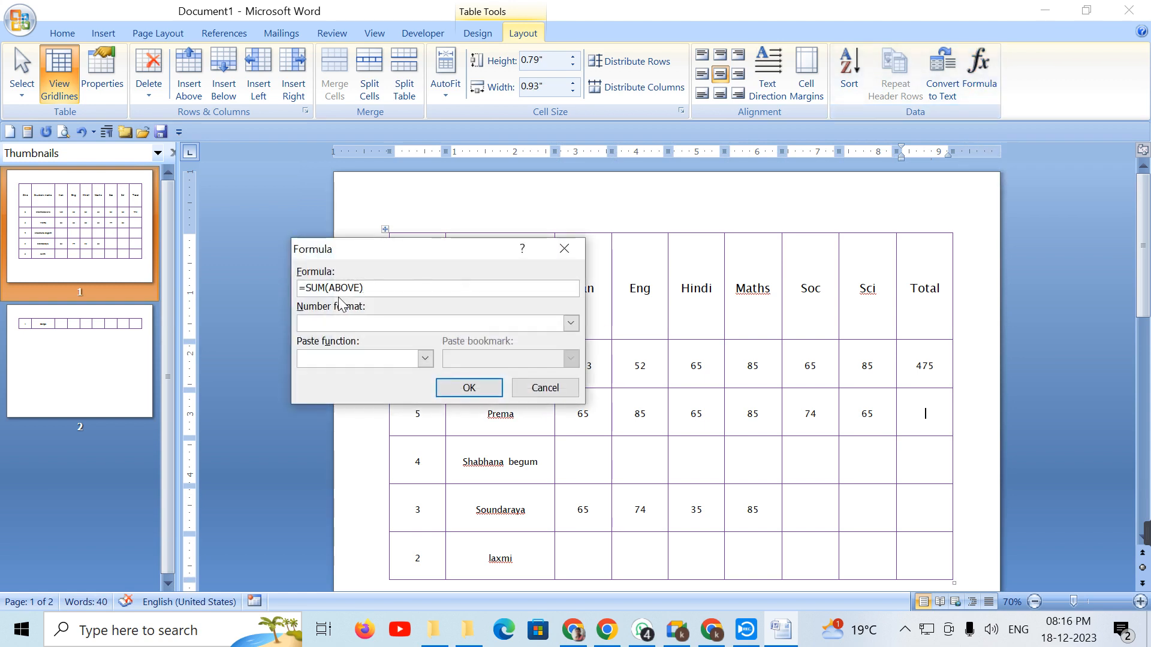
key(BackSpace)
key(BackSpace)
key(BackSpace)
key(BackSpace)
key(BackSpace)
key(BackSpace)
text(left))
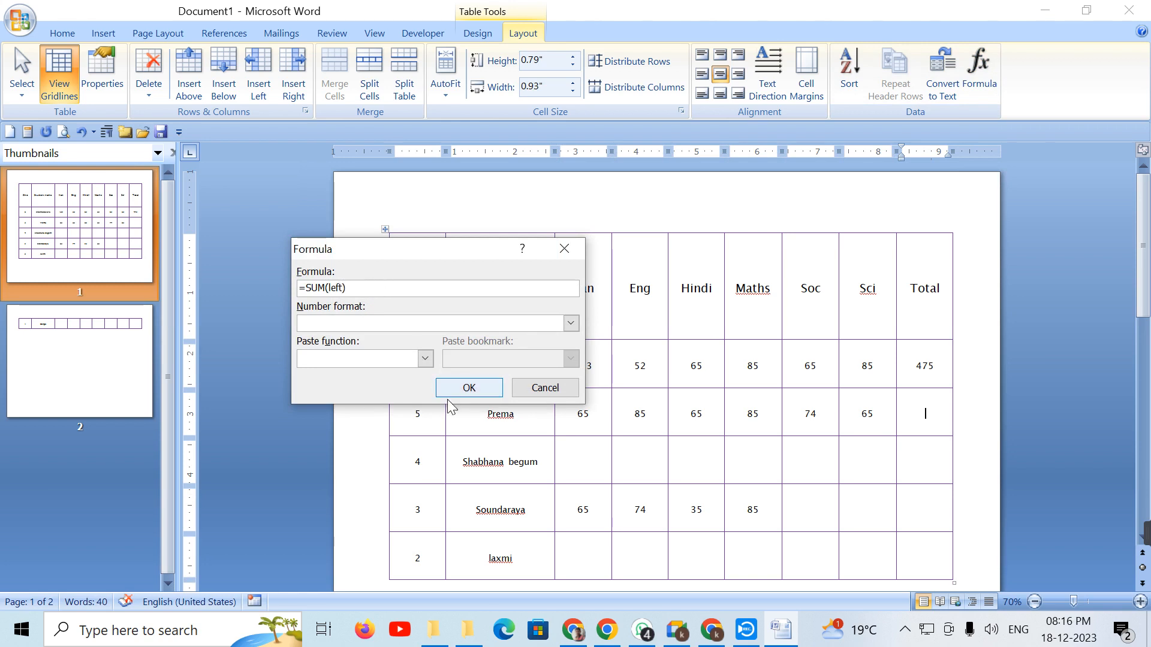
click(469, 387)
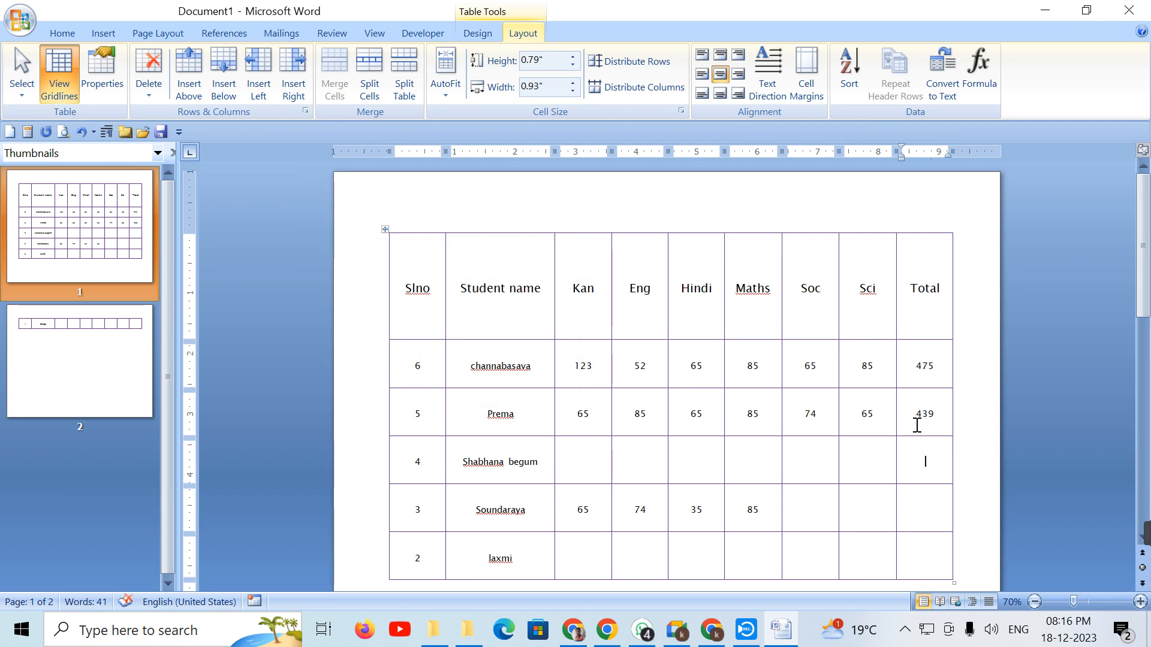
Step: Accept the default sum for row 4's Total (914), then delete the entire table
click(991, 88)
click(470, 388)
key(ctrl+a)
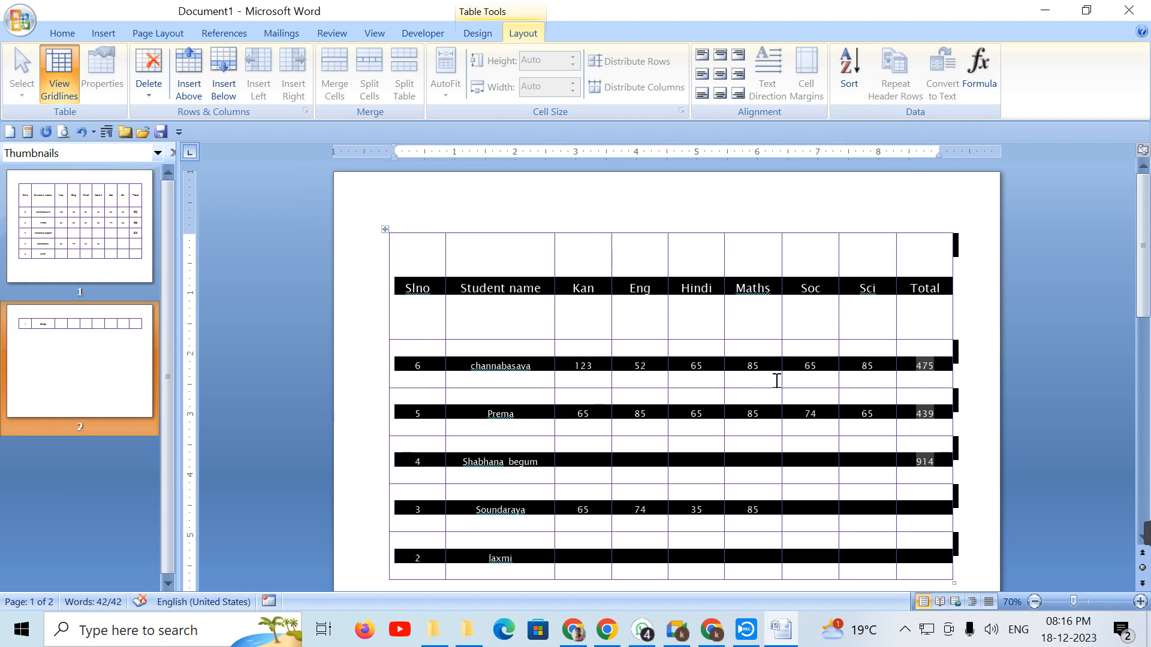
key(Delete)
Step: Insert a table of 20 columns and 30 rows through the Insert Table dialog
click(110, 31)
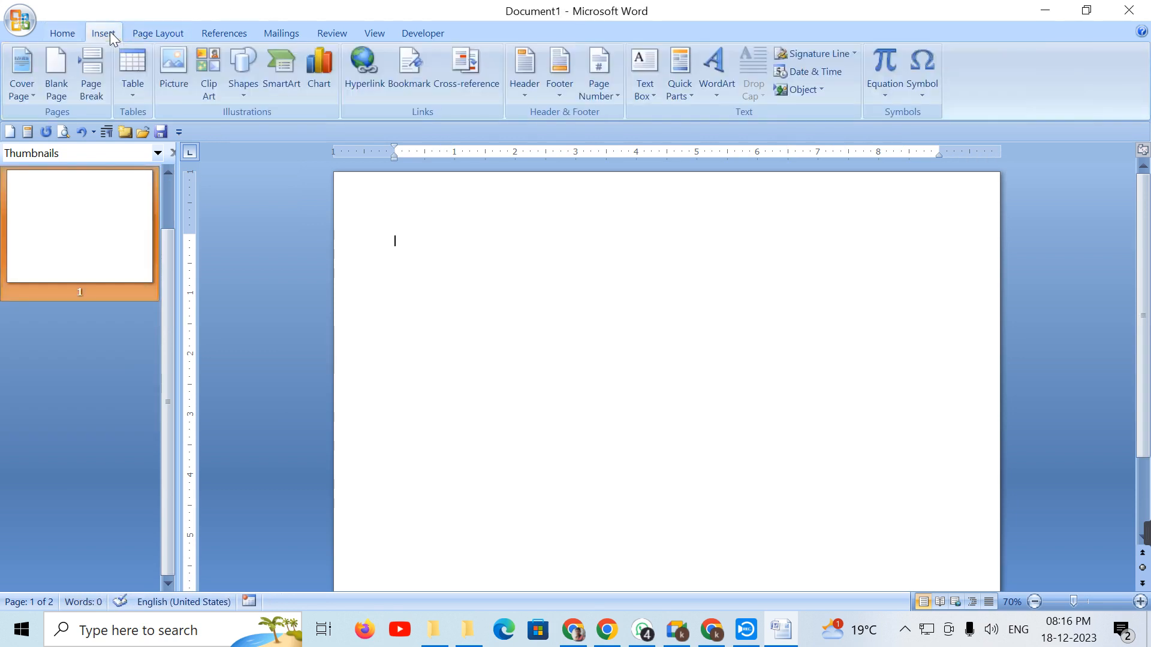
click(127, 80)
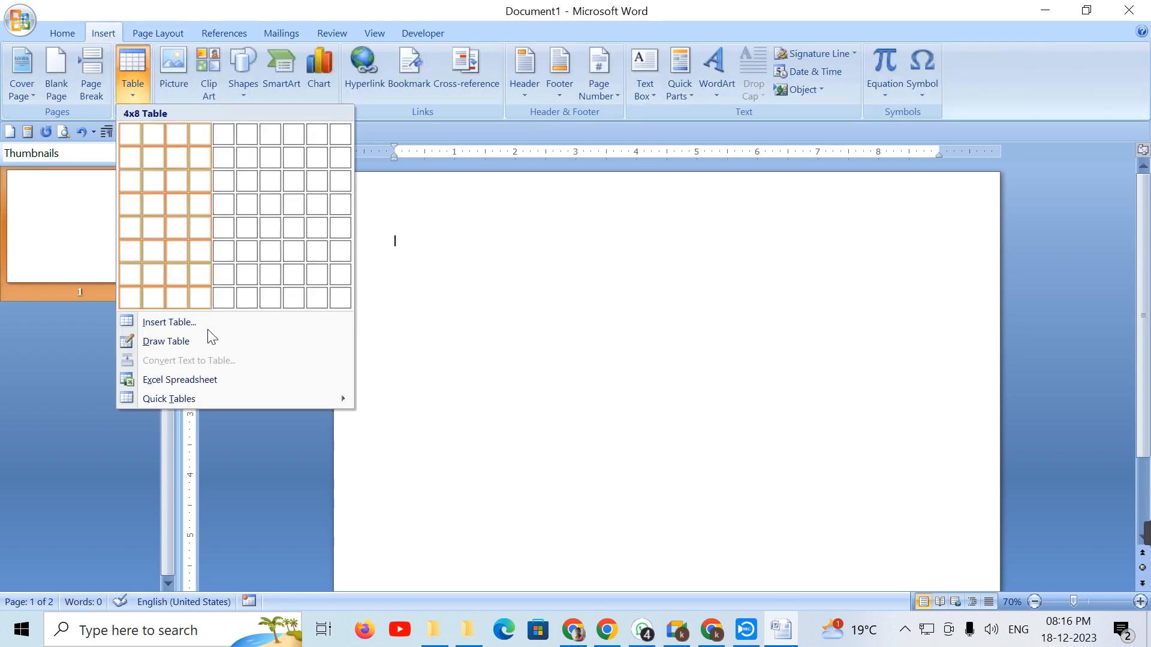
click(205, 325)
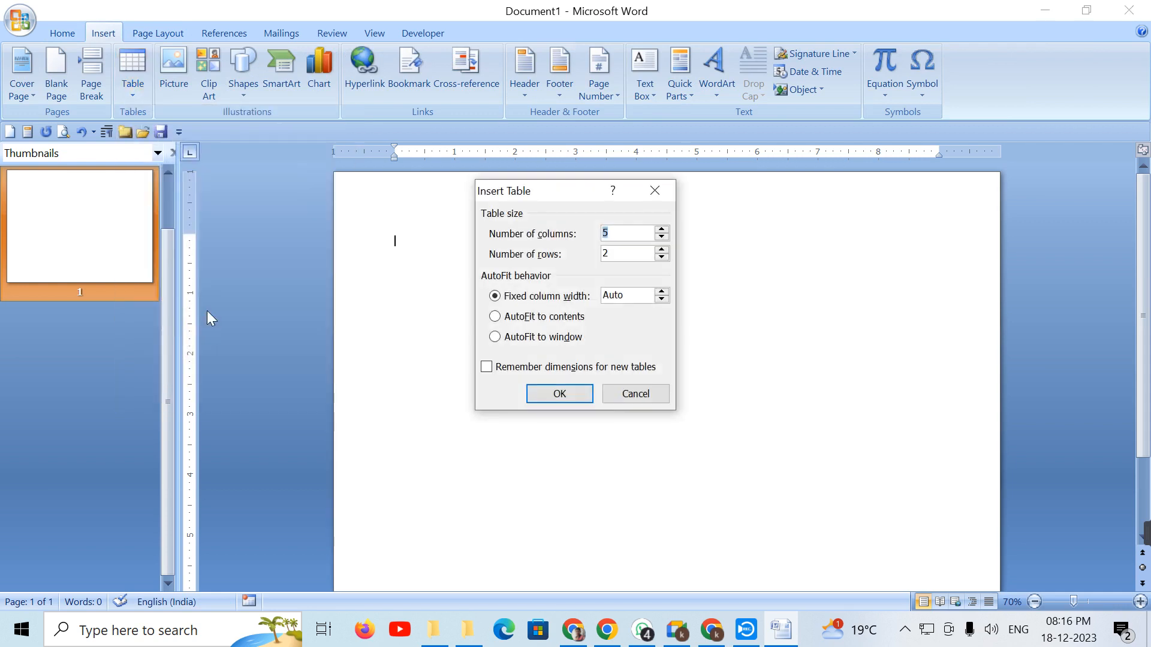
click(656, 189)
click(128, 78)
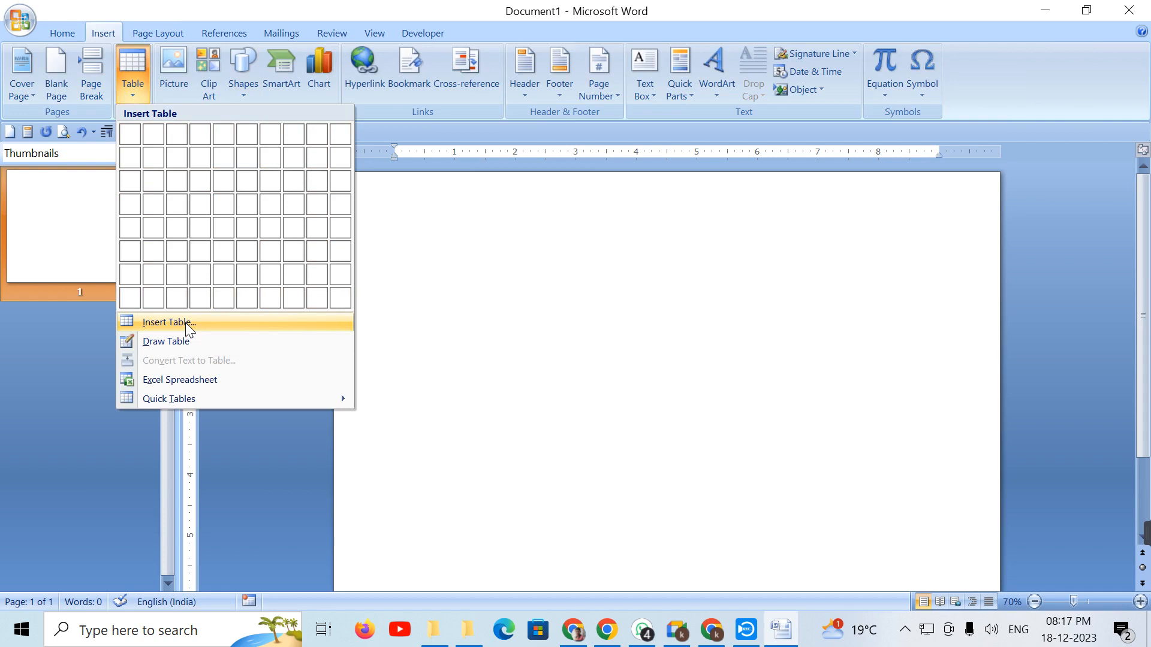
click(420, 321)
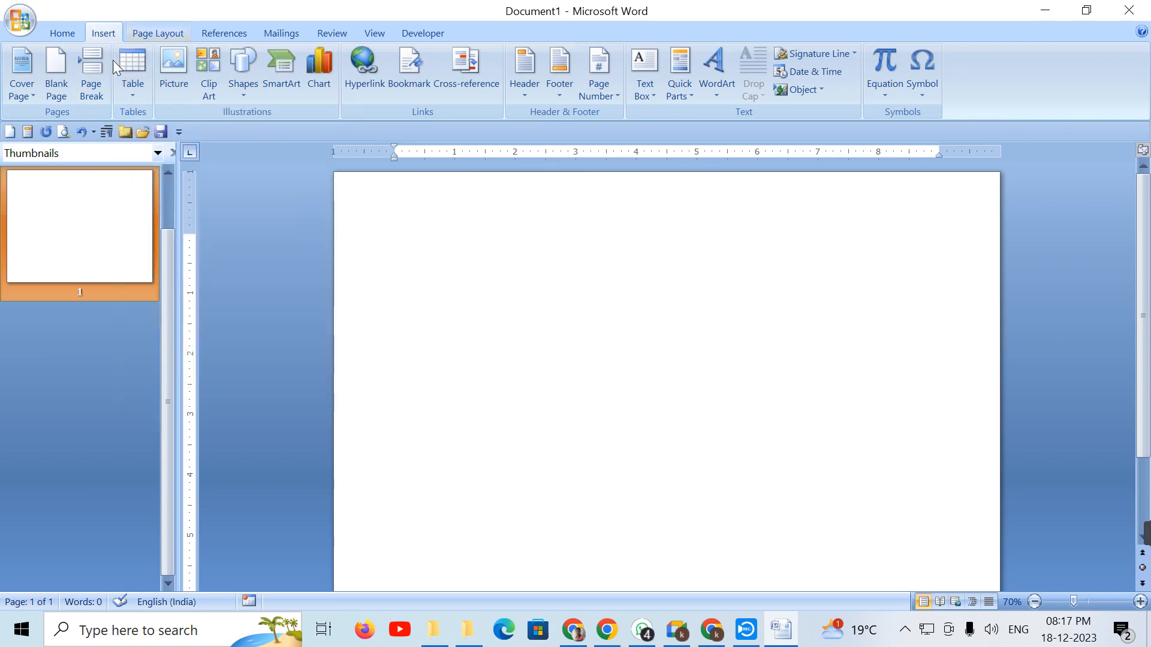
click(120, 77)
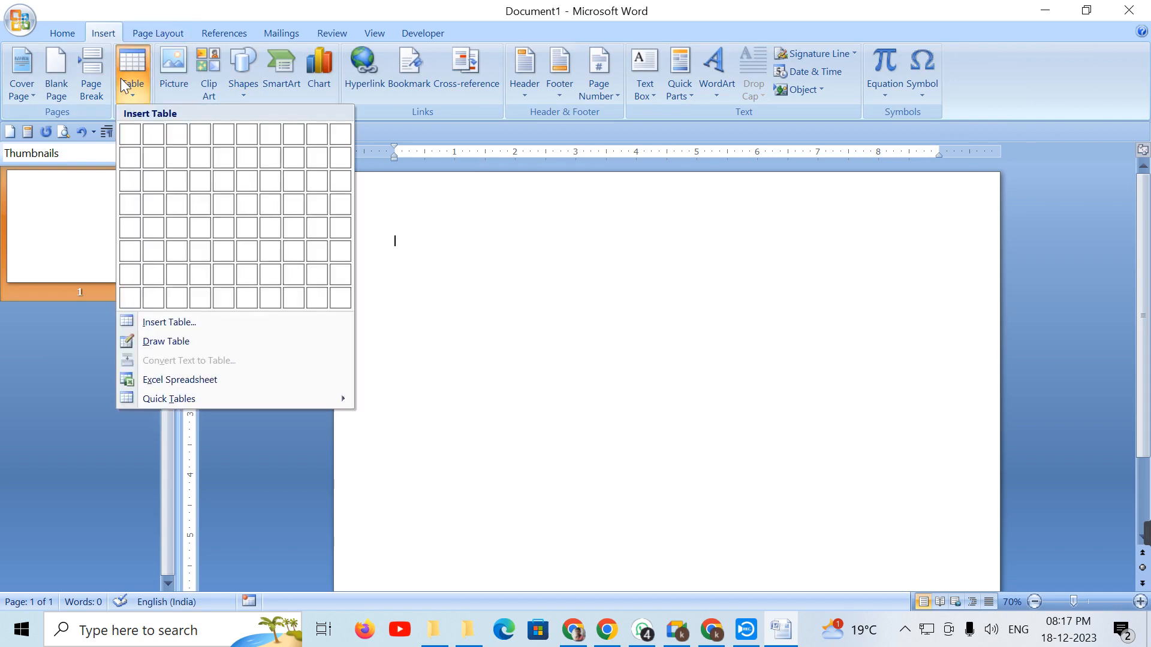
click(162, 322)
text(20)
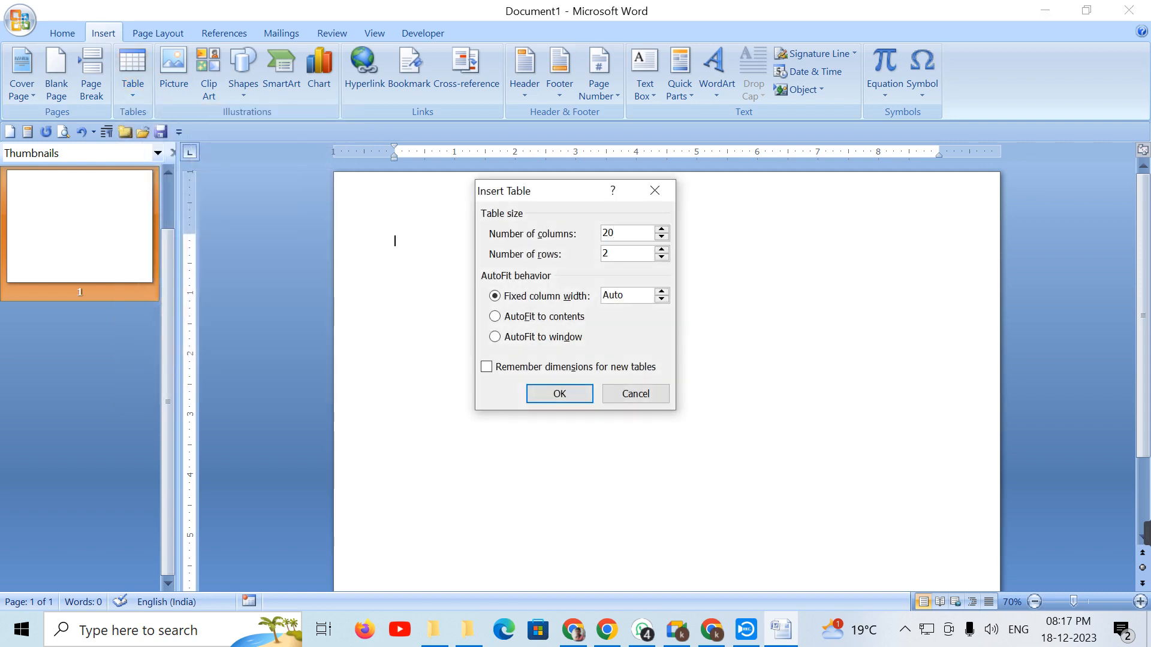
key(Tab)
text(30)
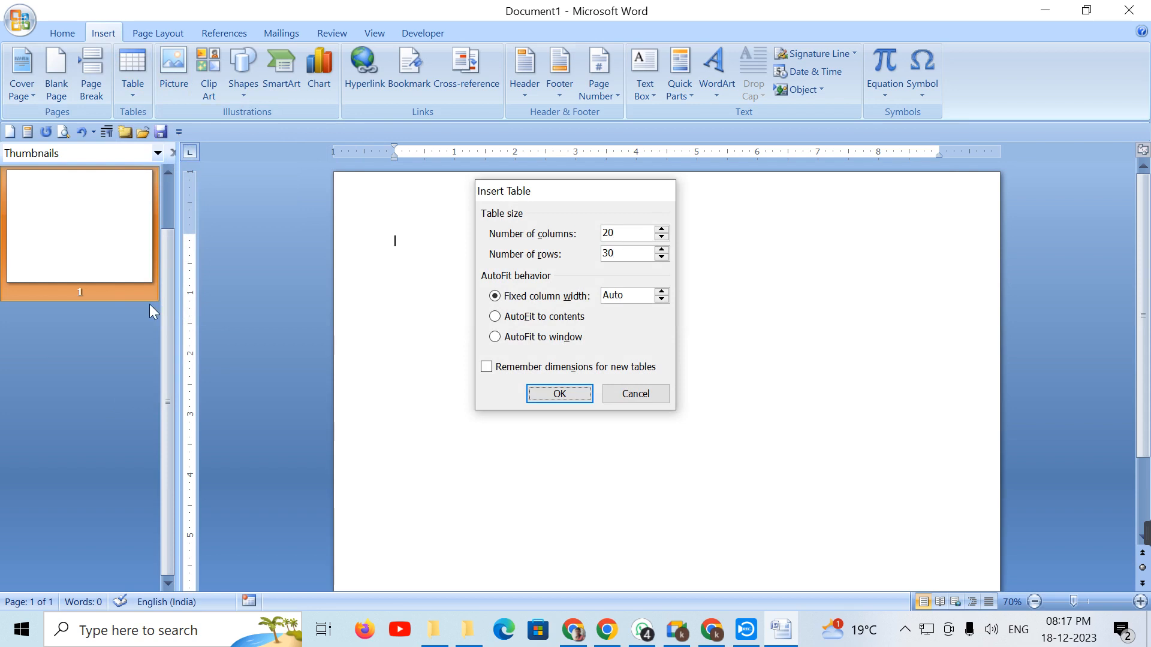
key(Return)
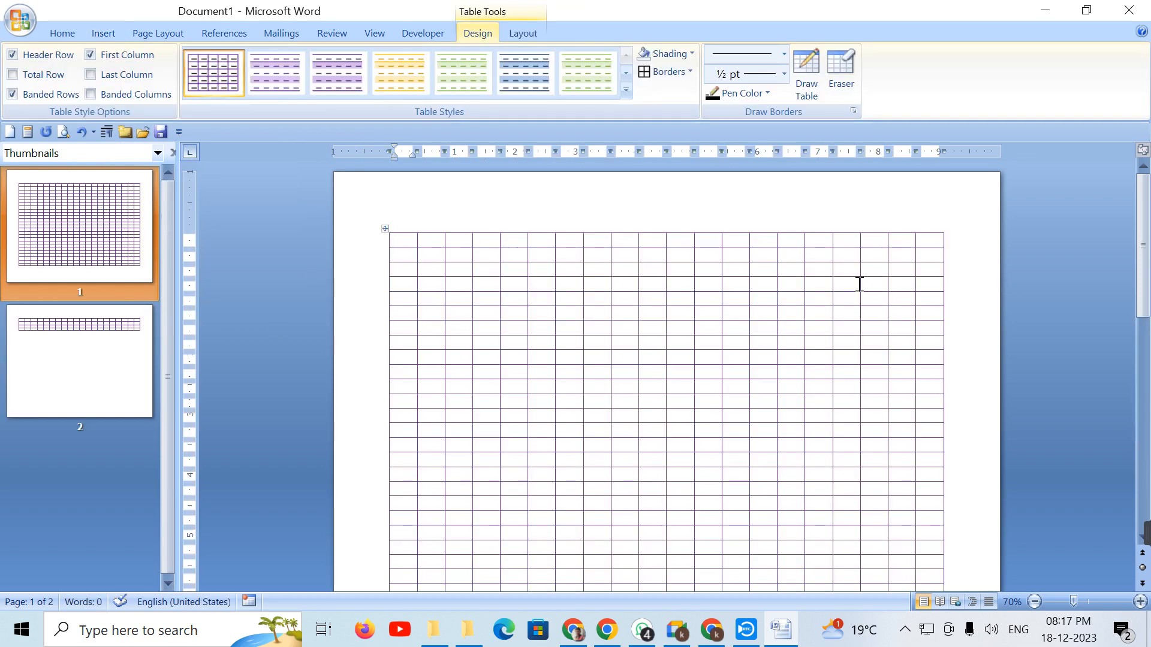
Step: Select the whole 20-by-30 table and delete it
scroll(376, 308, down, 5)
scroll(376, 308, down, 4)
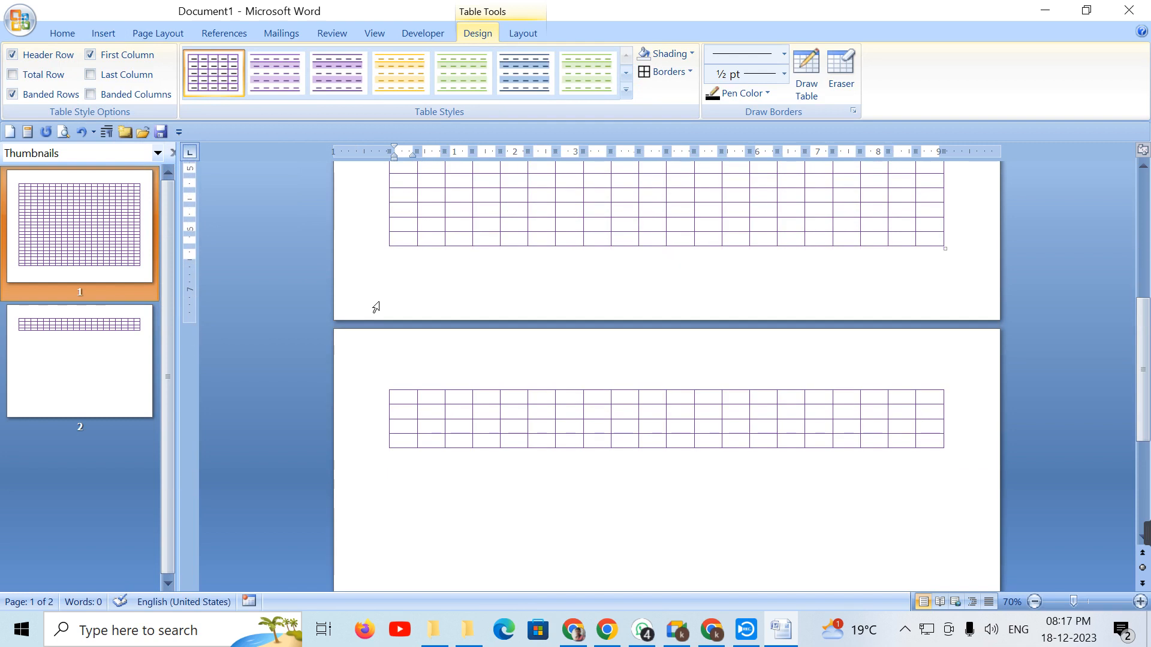
scroll(376, 308, up, 4)
click(104, 33)
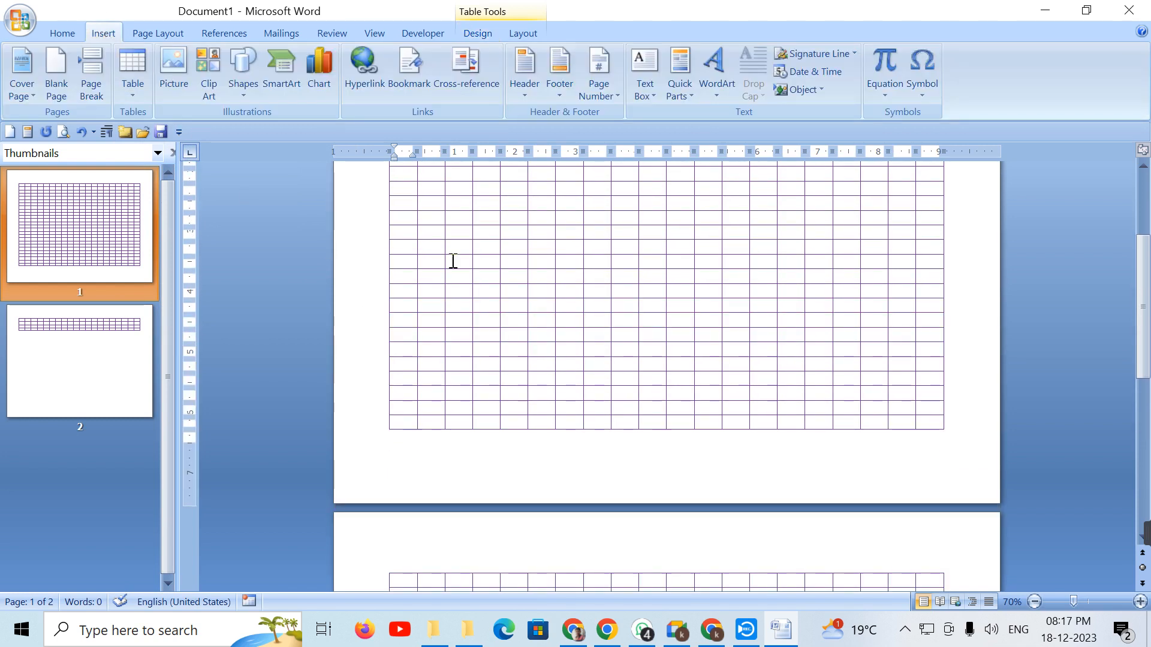
key(ctrl+a)
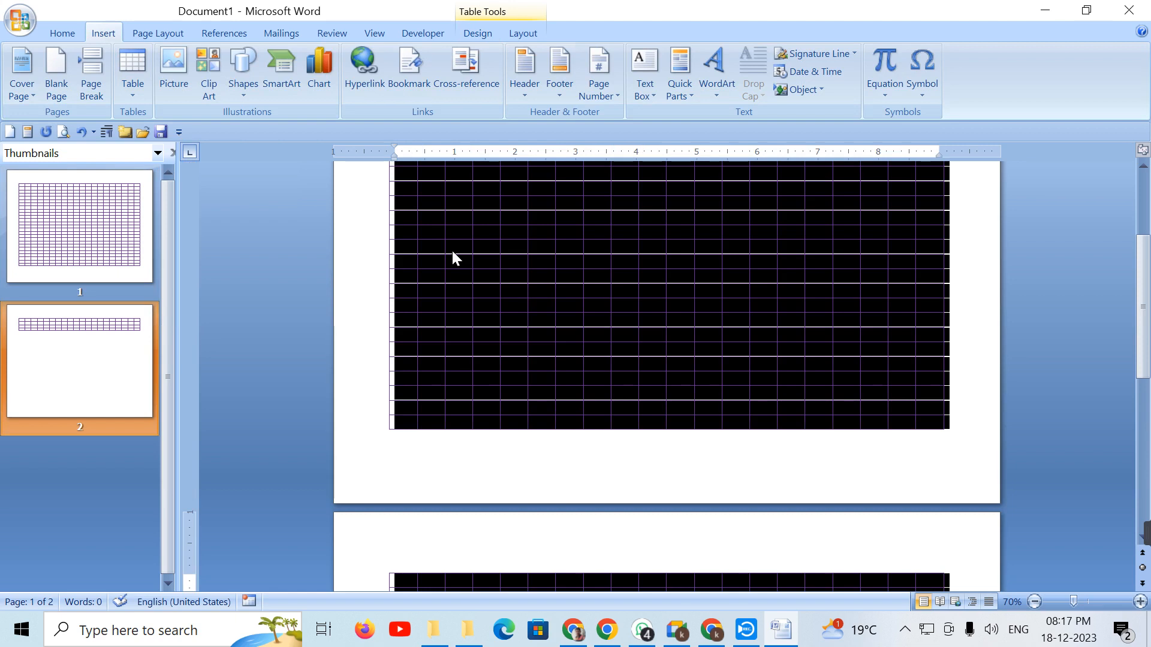
key(Delete)
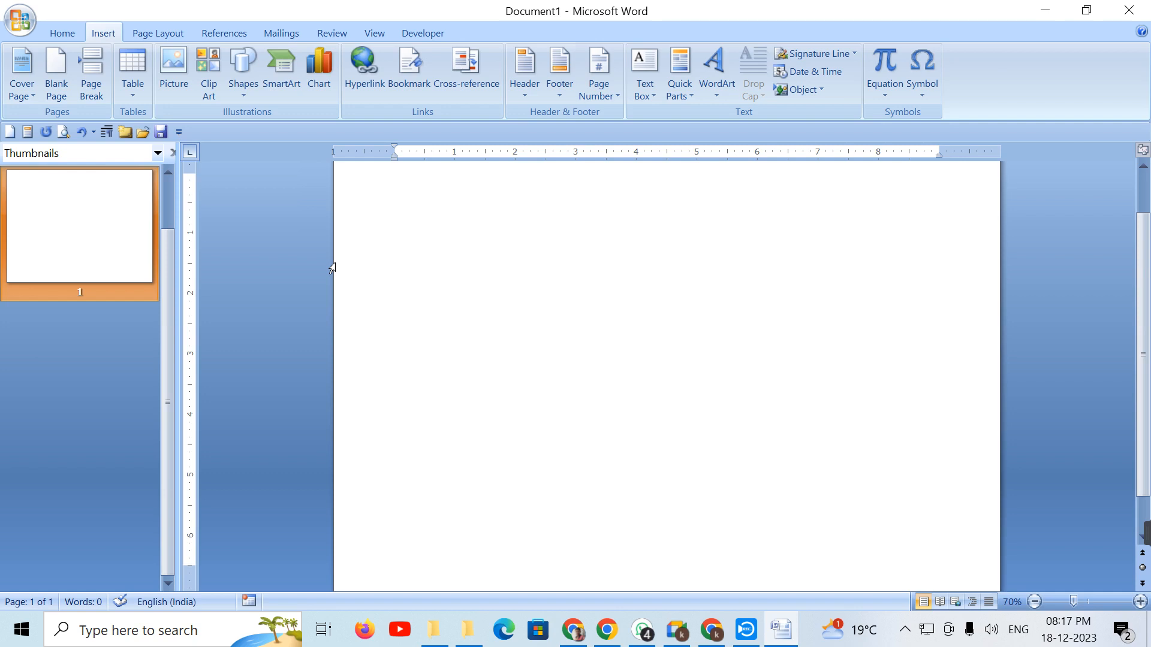
click(124, 84)
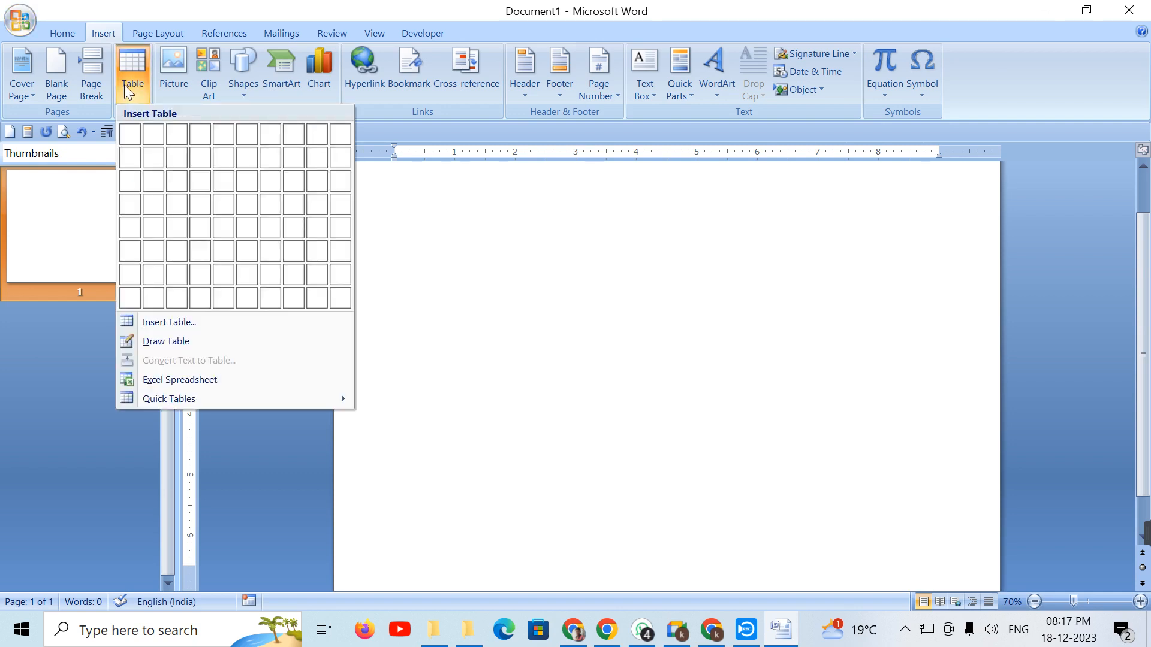
click(234, 343)
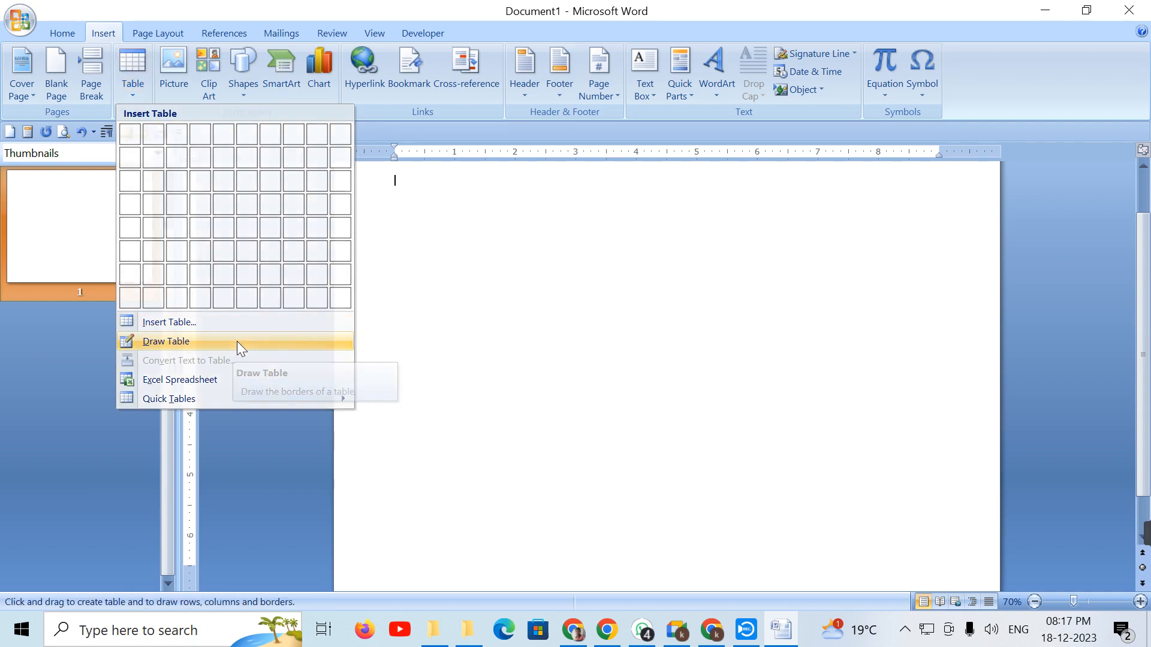
mouse_move(422, 233)
mouse_down()
mouse_move(527, 358)
mouse_move(854, 500)
mouse_move(905, 504)
mouse_up()
mouse_move(523, 235)
mouse_down()
mouse_move(489, 501)
mouse_move(516, 526)
mouse_up()
drag(668, 232, 663, 503)
mouse_move(795, 235)
mouse_down()
mouse_move(781, 411)
mouse_move(793, 510)
mouse_up()
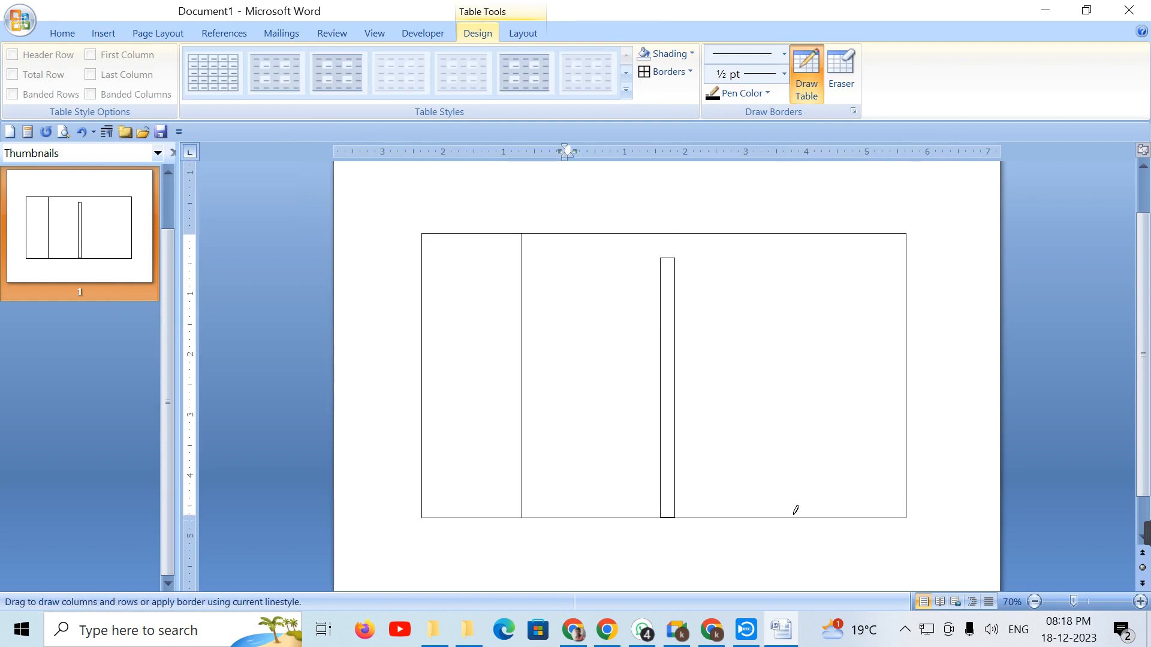
click(840, 72)
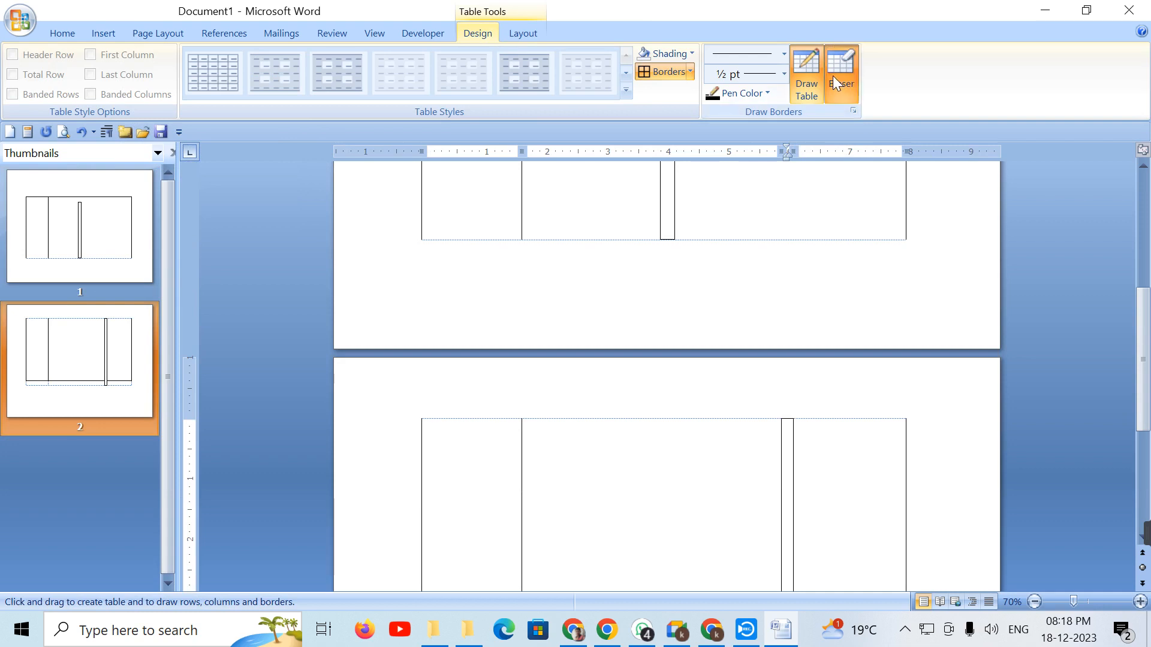
scroll(855, 351, down, 1)
scroll(855, 352, down, 1)
mouse_move(931, 577)
mouse_down()
mouse_move(587, 150)
mouse_move(1, 2)
mouse_up()
drag(930, 562, 1, 3)
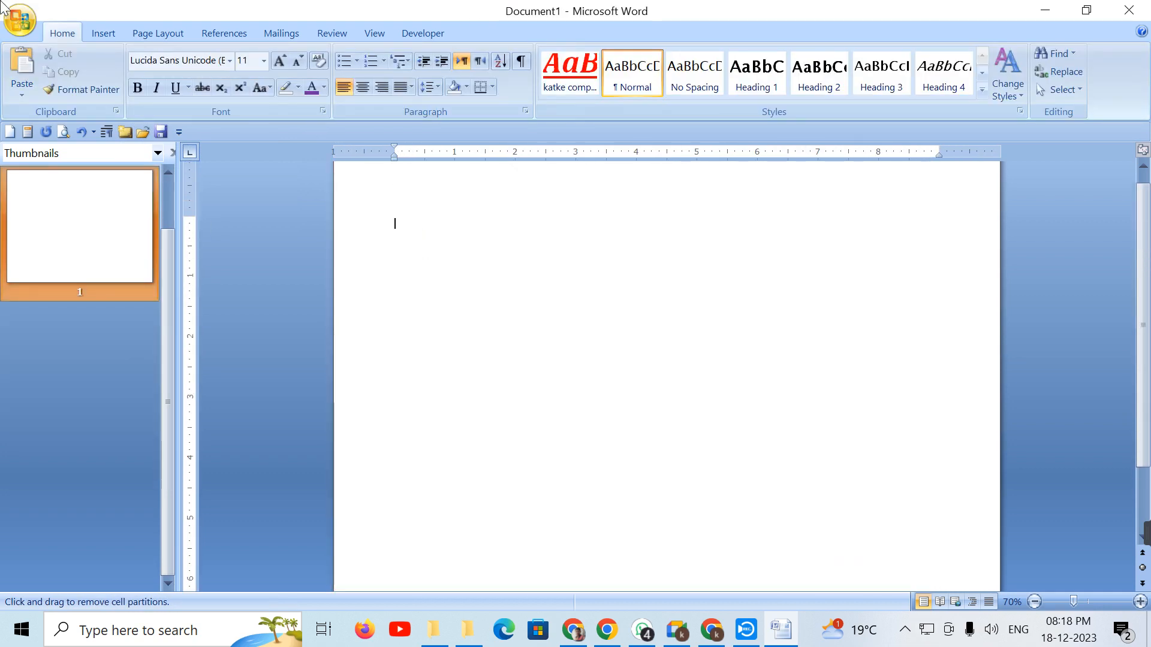
click(100, 33)
click(135, 96)
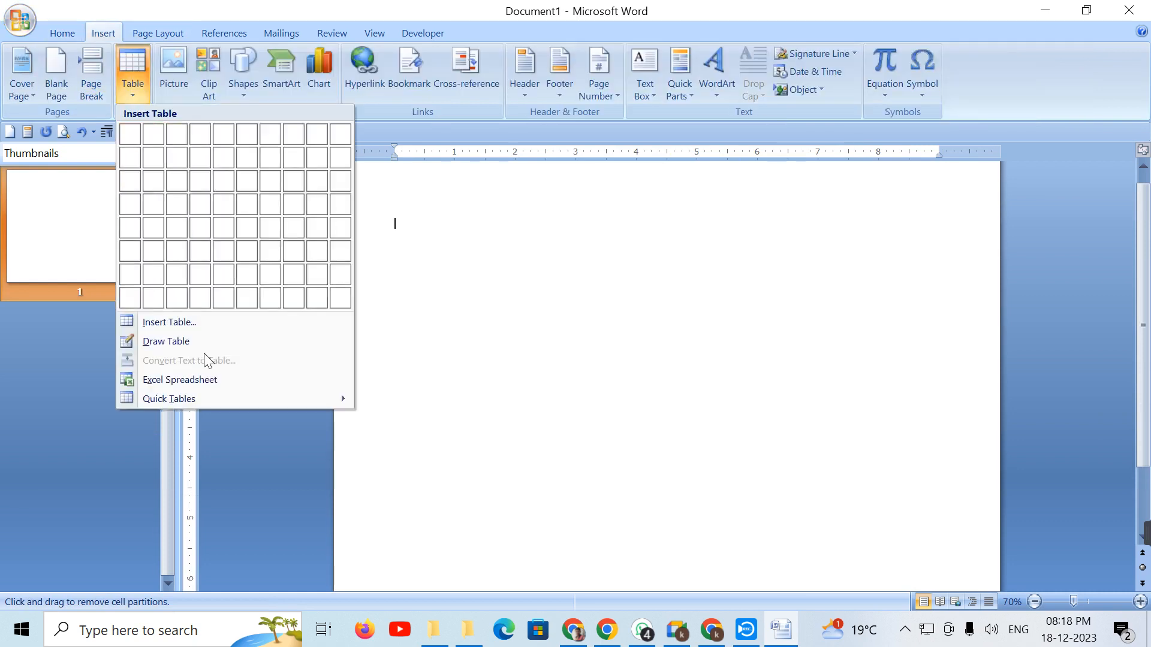
click(213, 383)
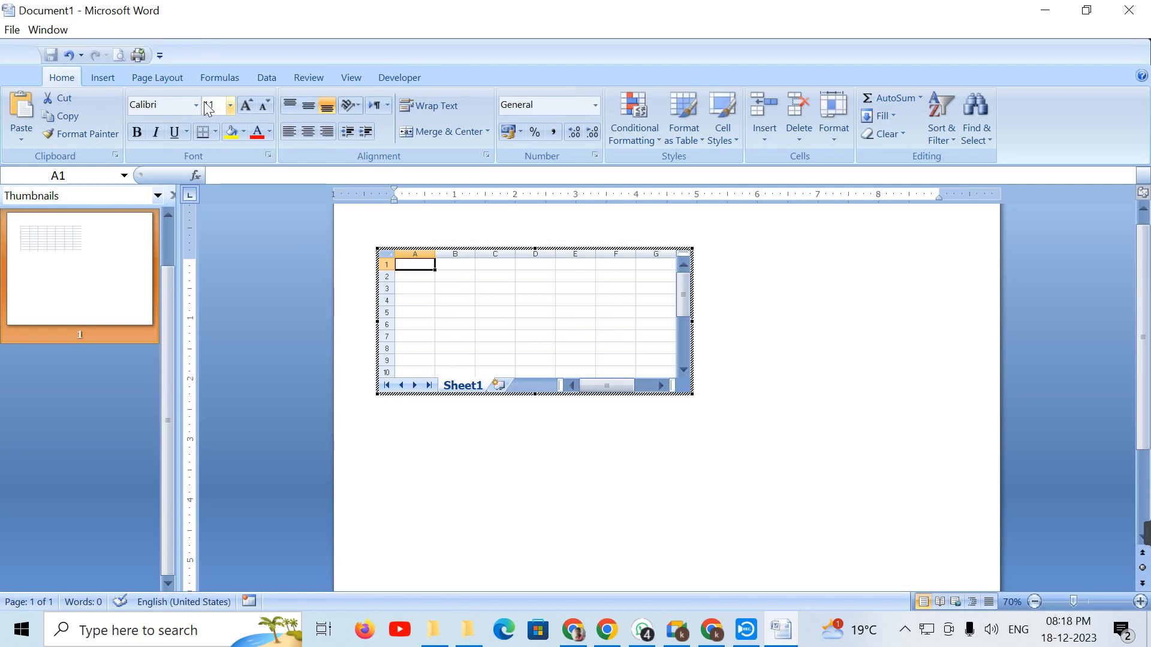
click(98, 78)
click(158, 78)
click(216, 77)
click(272, 77)
click(324, 75)
click(358, 77)
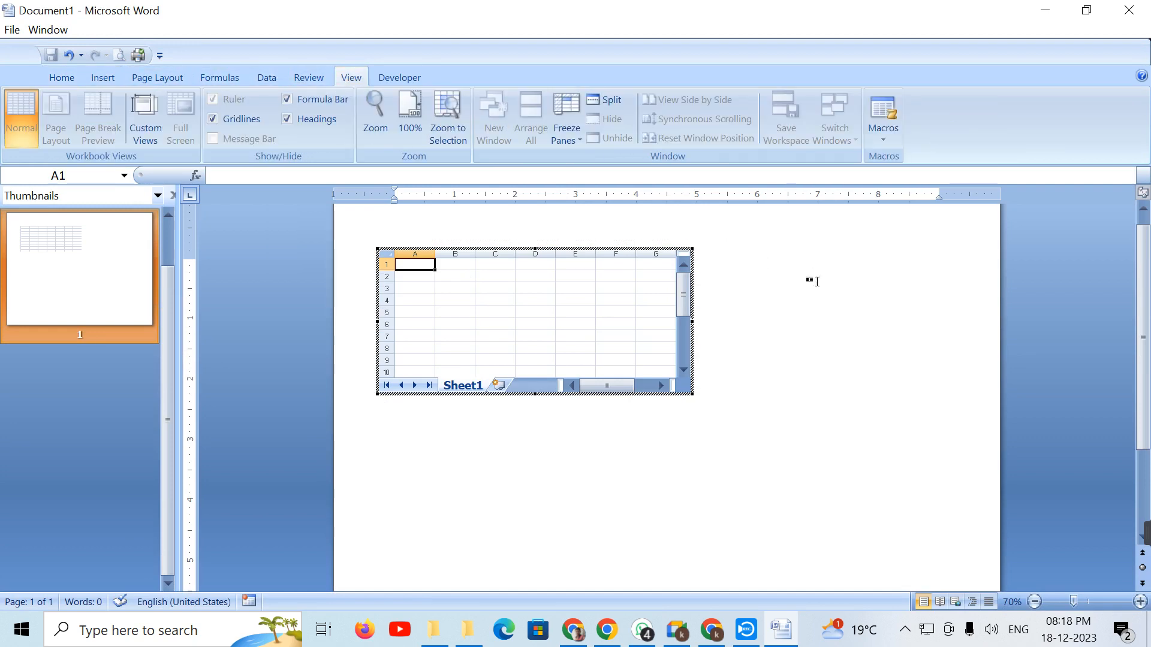
click(836, 290)
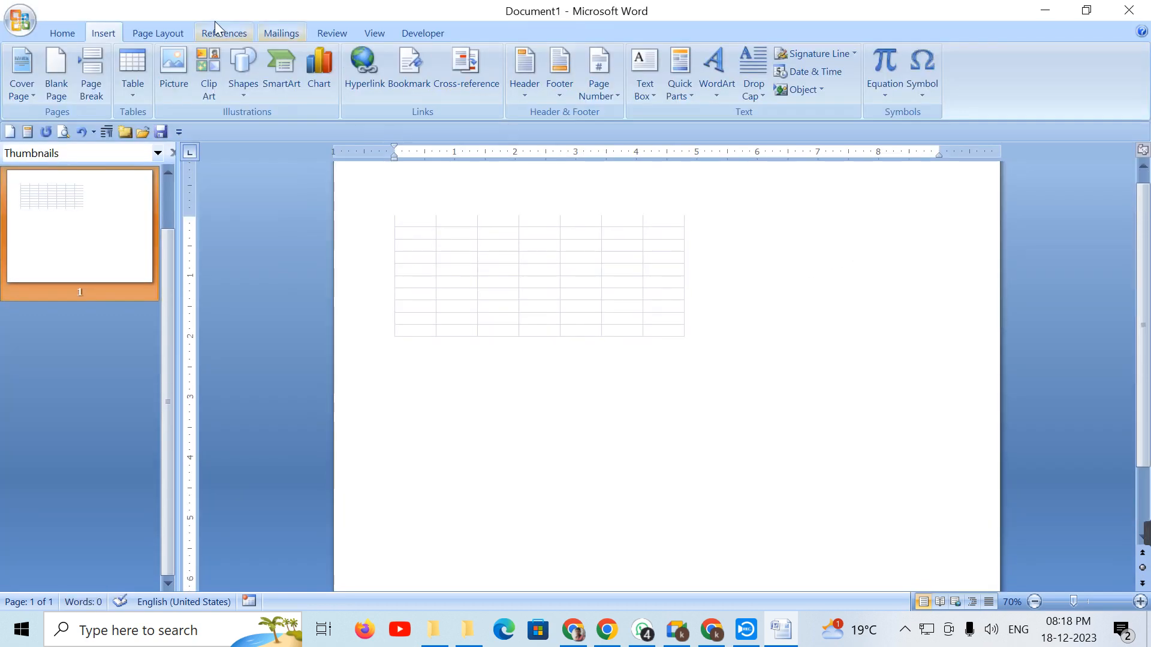
click(180, 34)
click(277, 38)
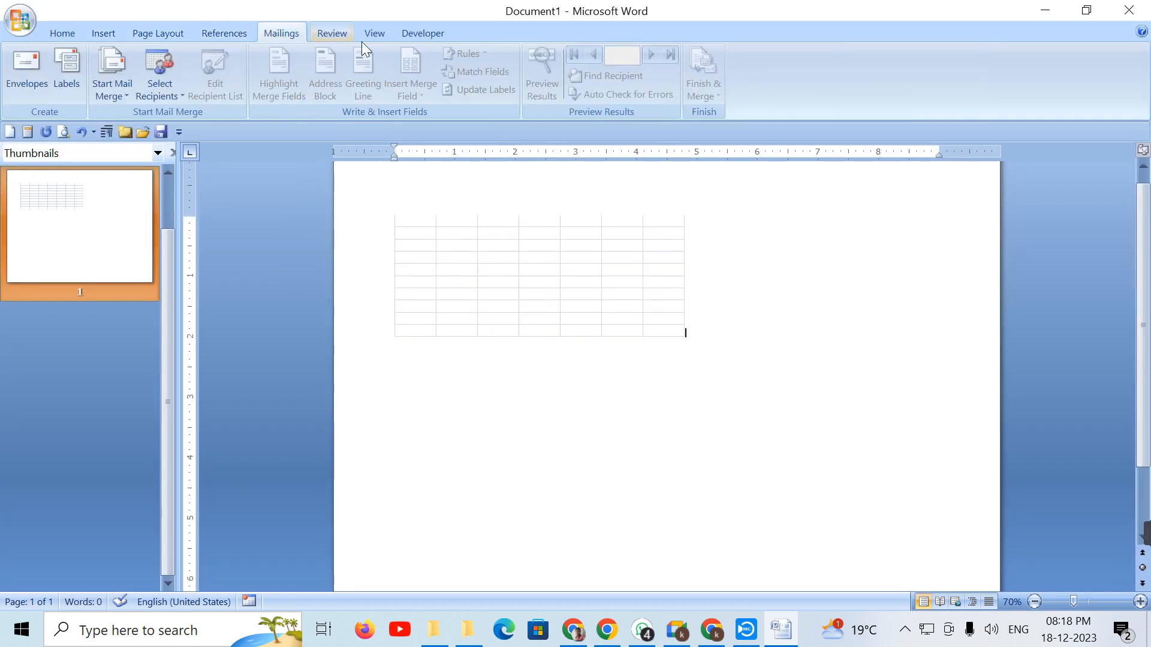
click(382, 38)
click(133, 33)
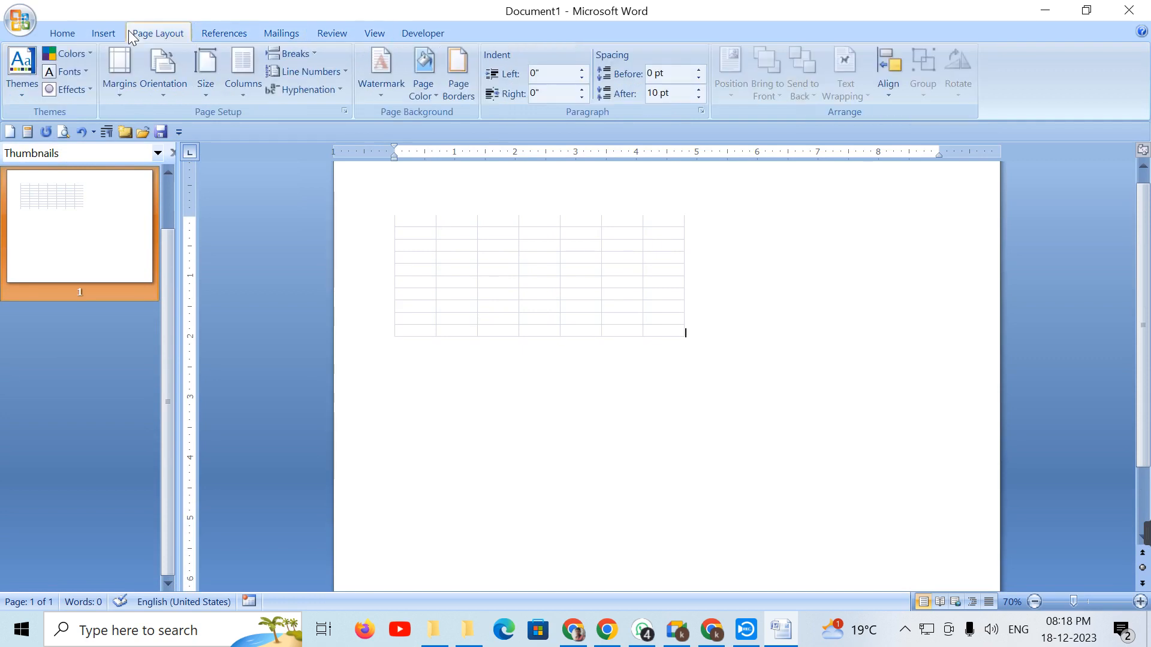
click(95, 34)
click(127, 96)
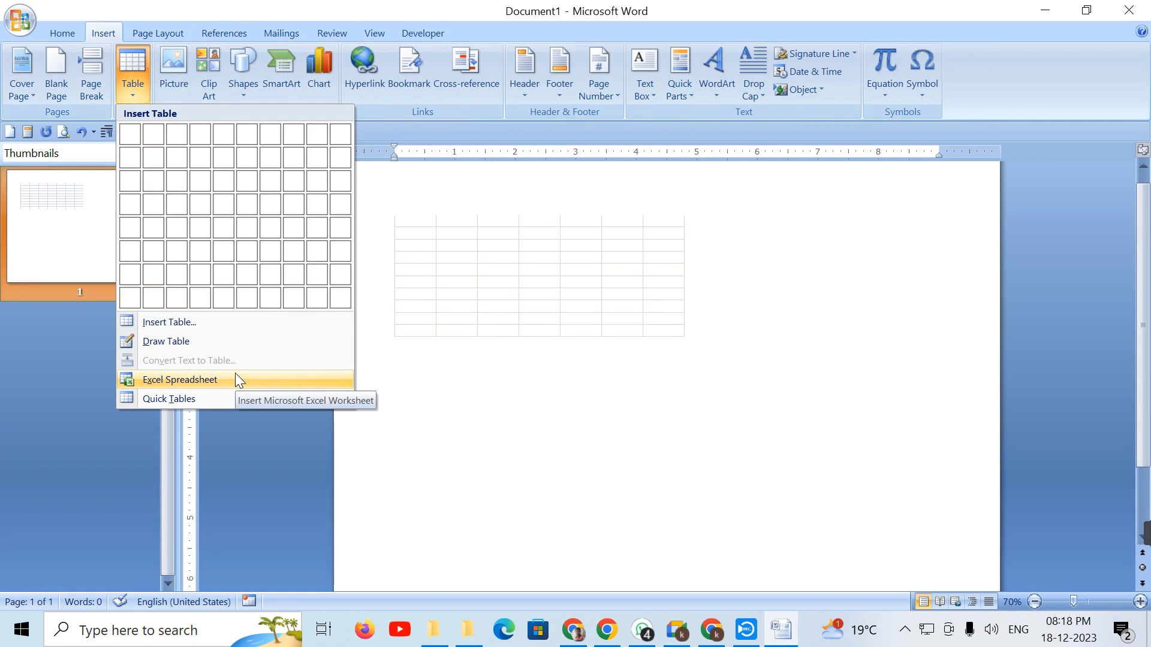
click(579, 489)
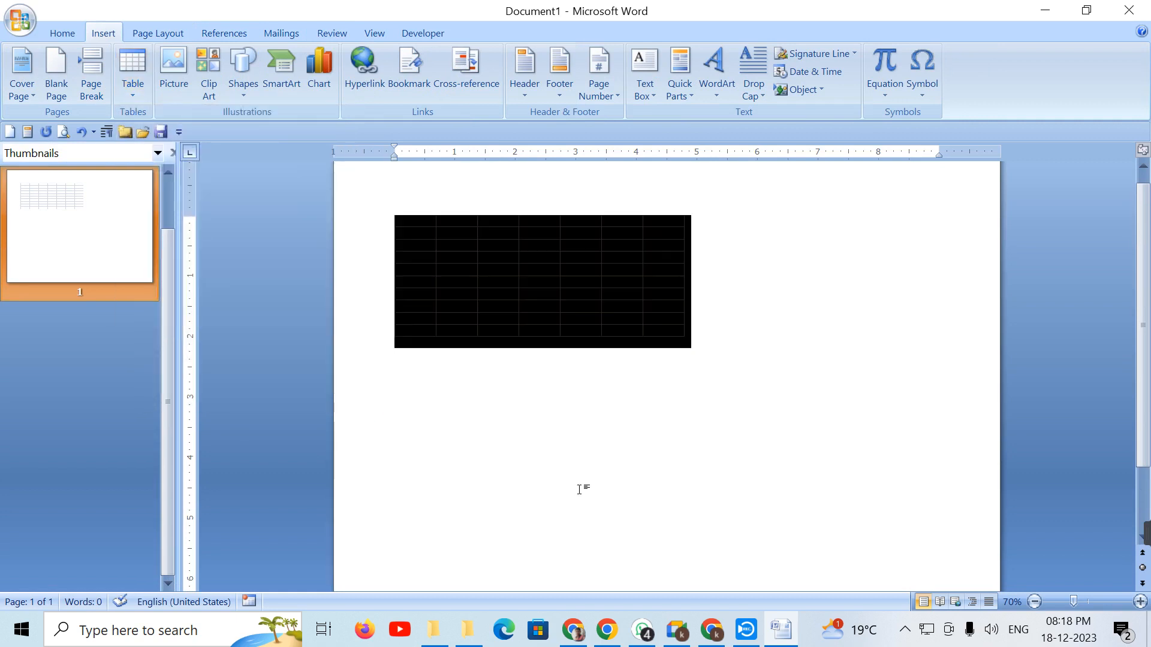
key(BackSpace)
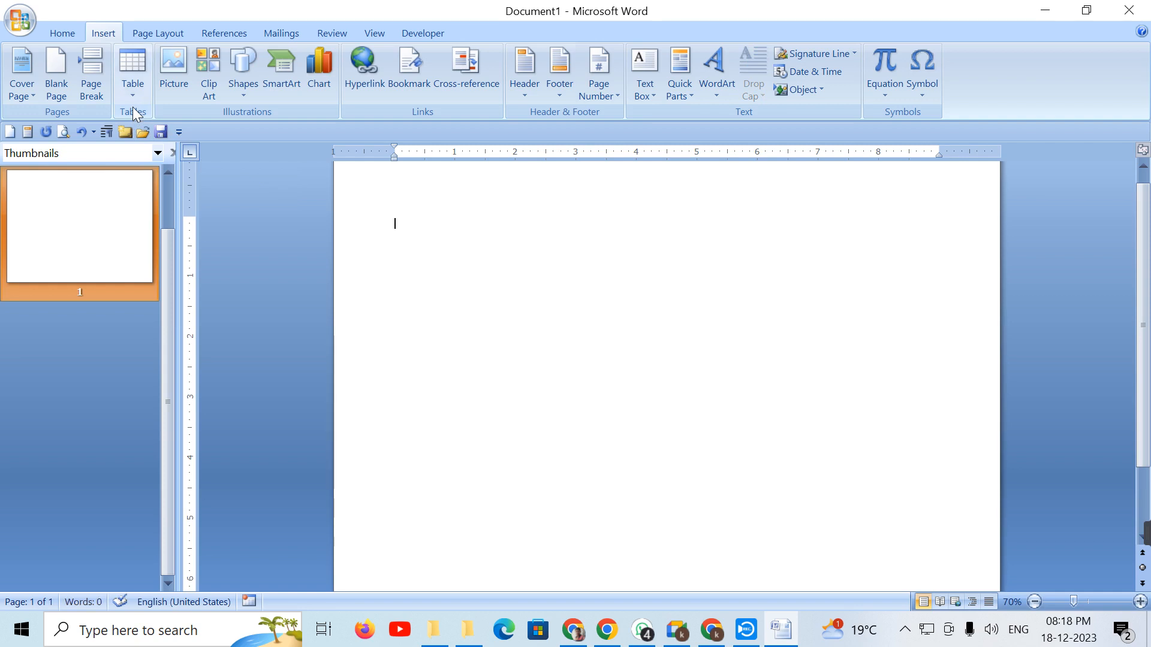
click(126, 89)
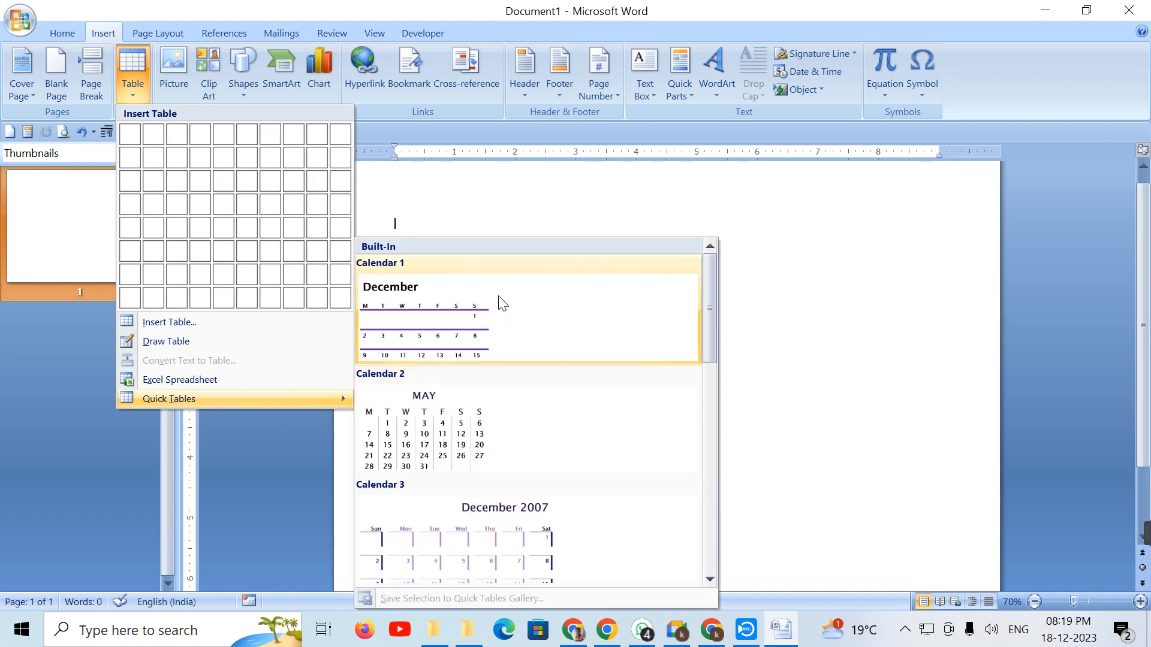
click(465, 318)
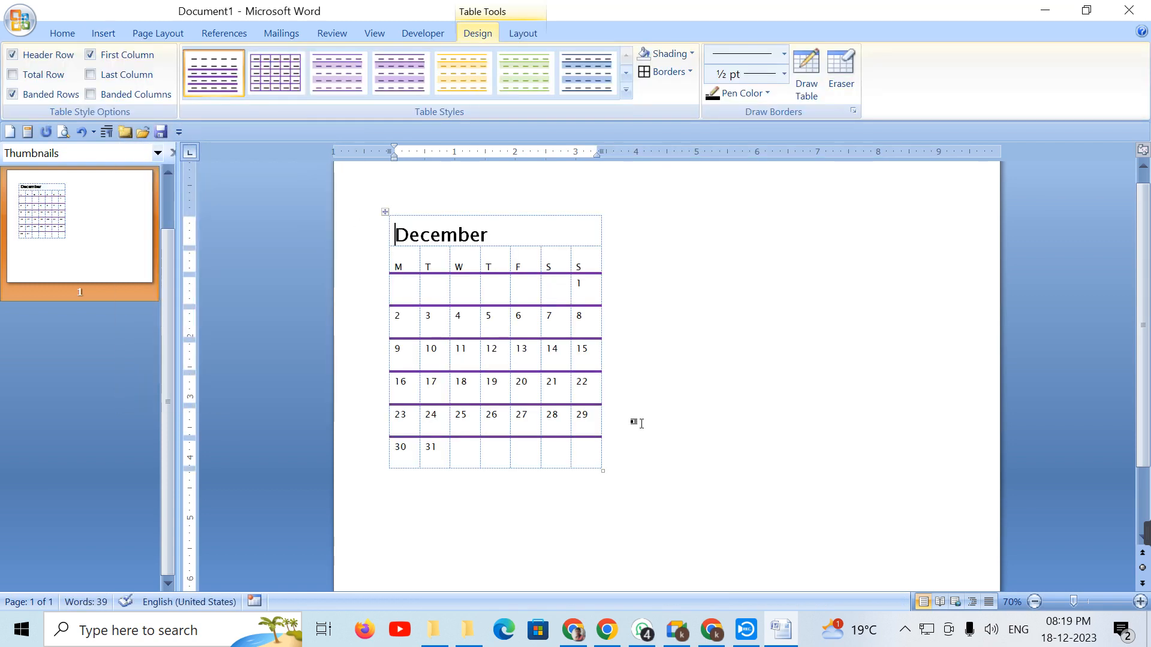
key(ctrl+a)
key(Delete)
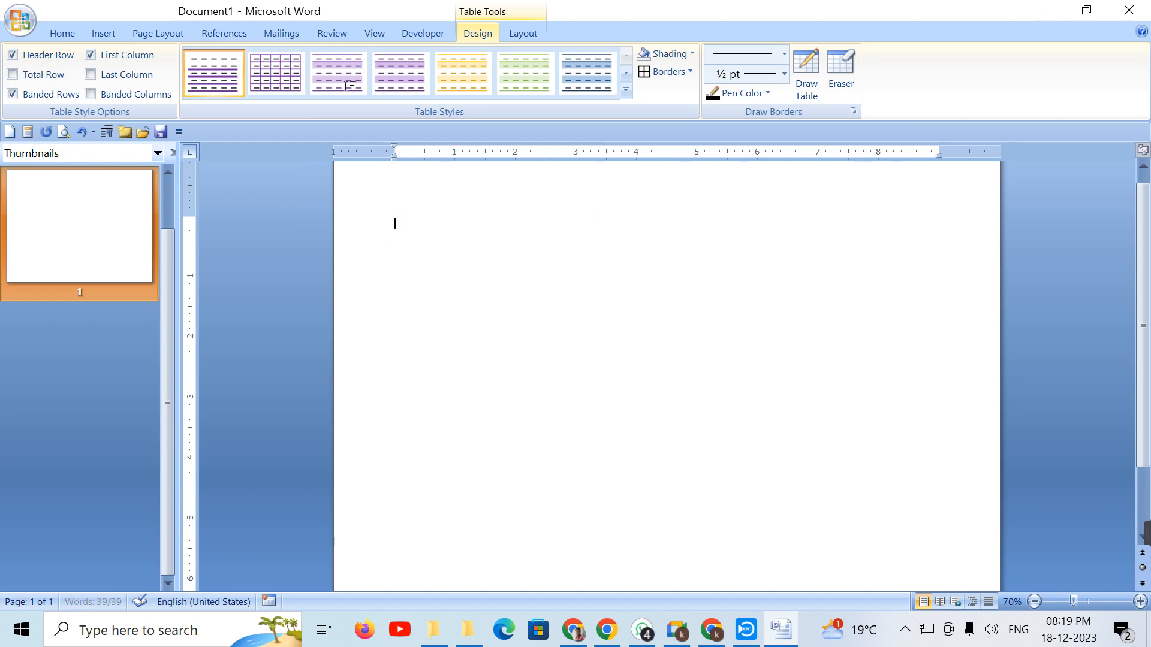
click(106, 34)
click(122, 94)
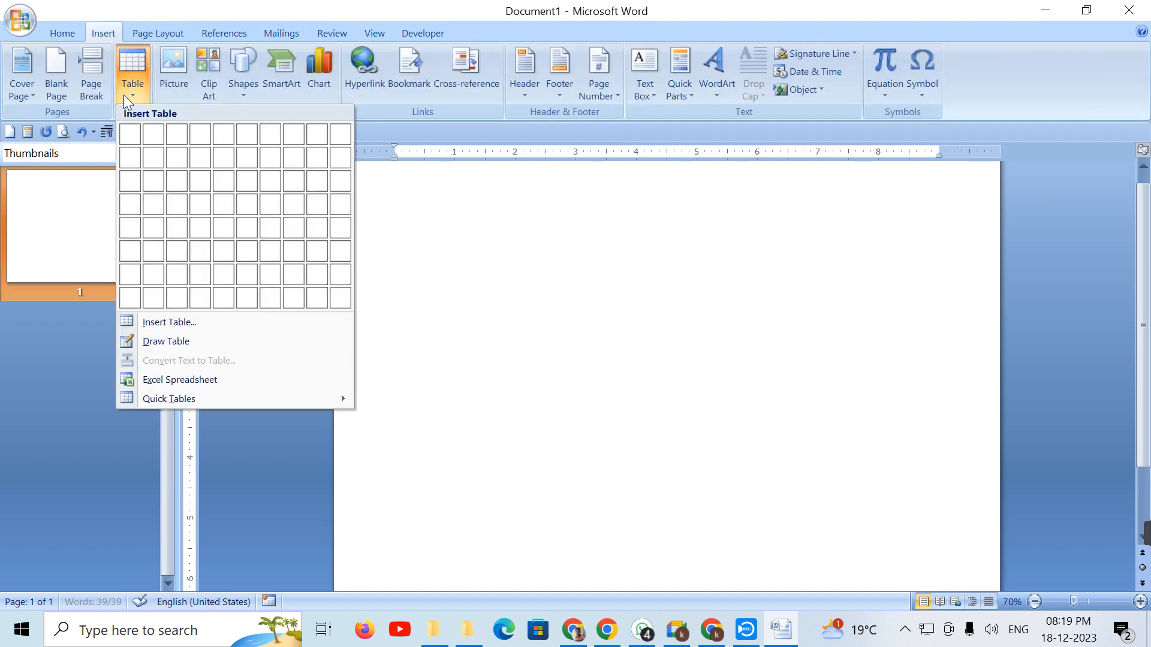
mouse_move(220, 401)
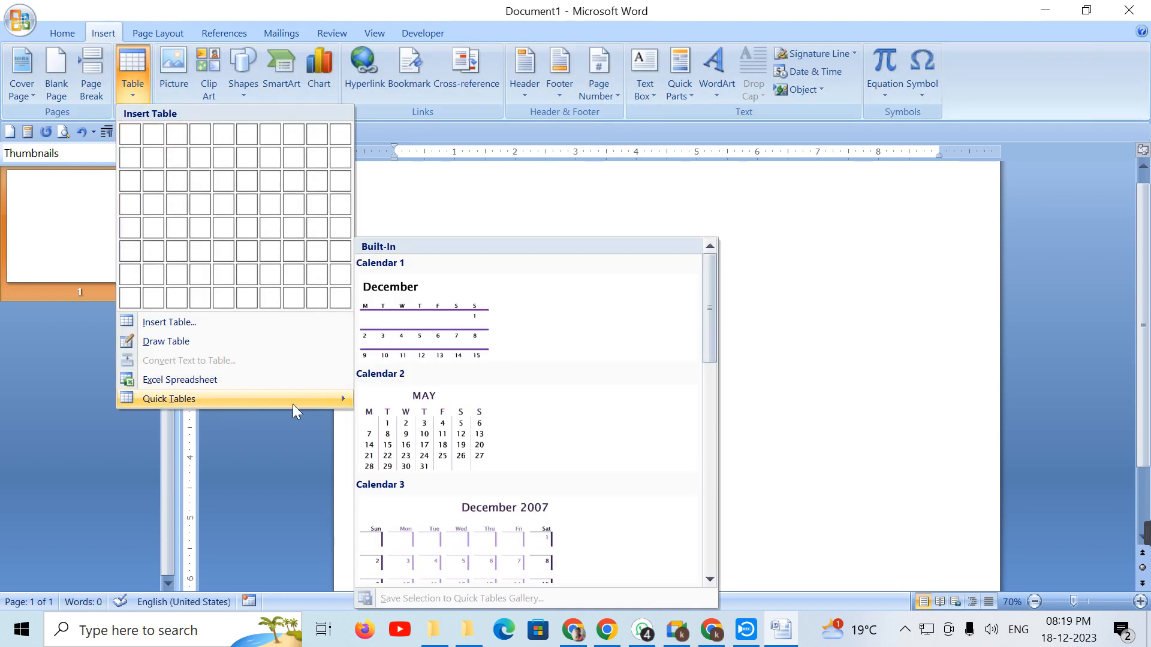
scroll(539, 420, down, 3)
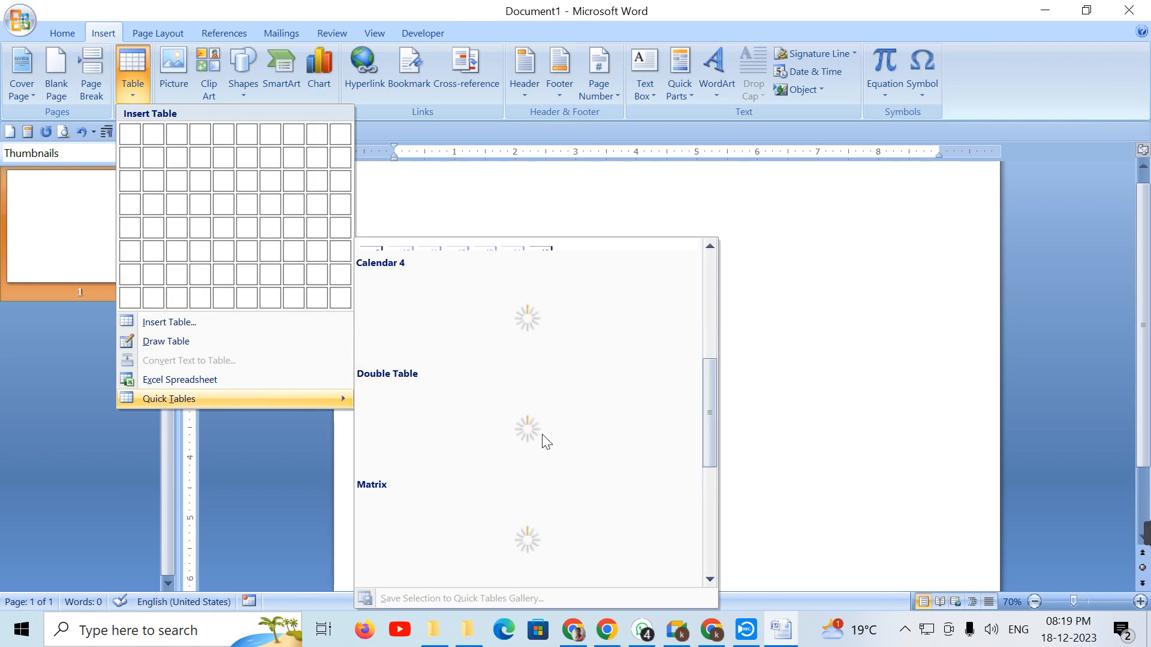
scroll(546, 467, down, 3)
scroll(548, 468, up, 6)
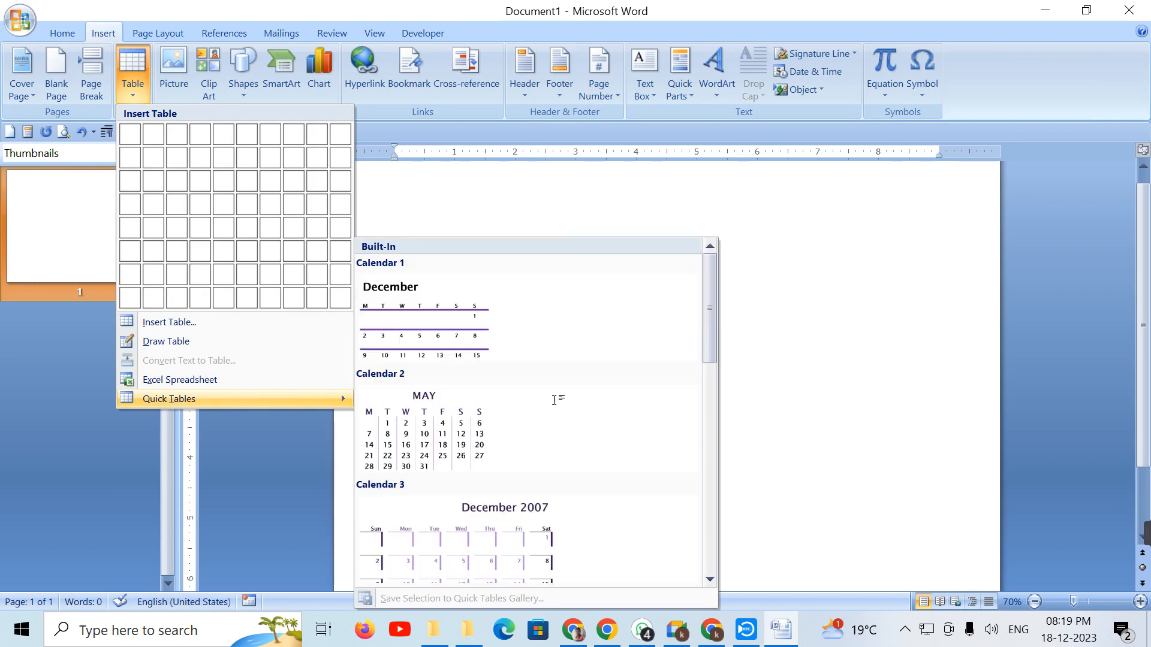
scroll(545, 444, down, 6)
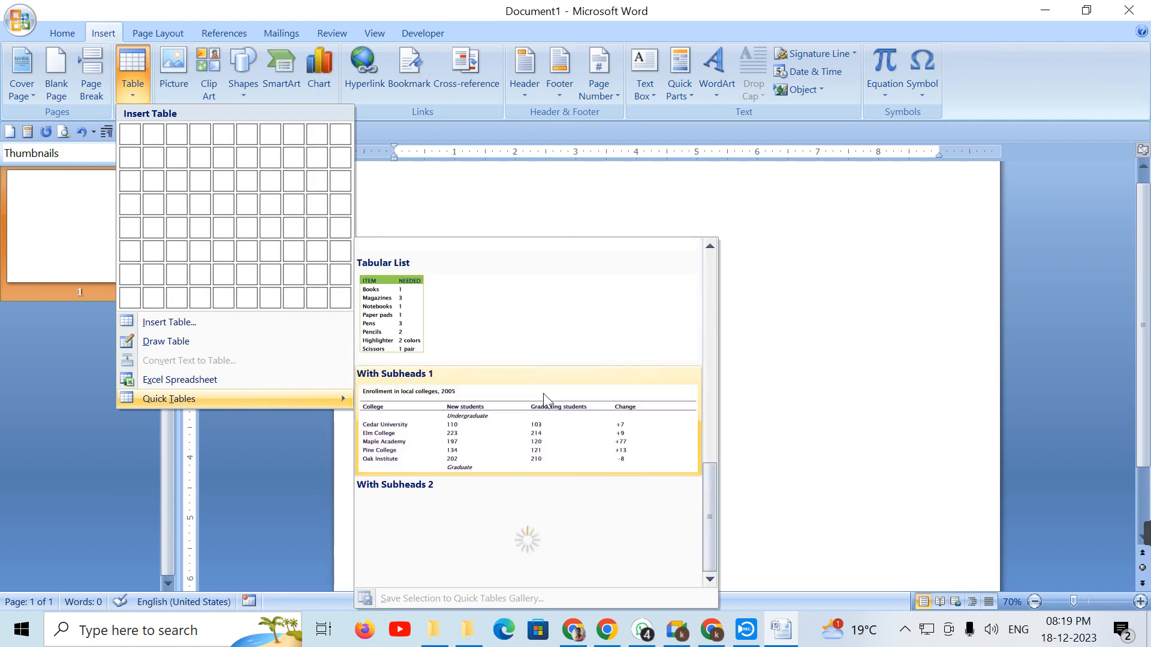
click(580, 521)
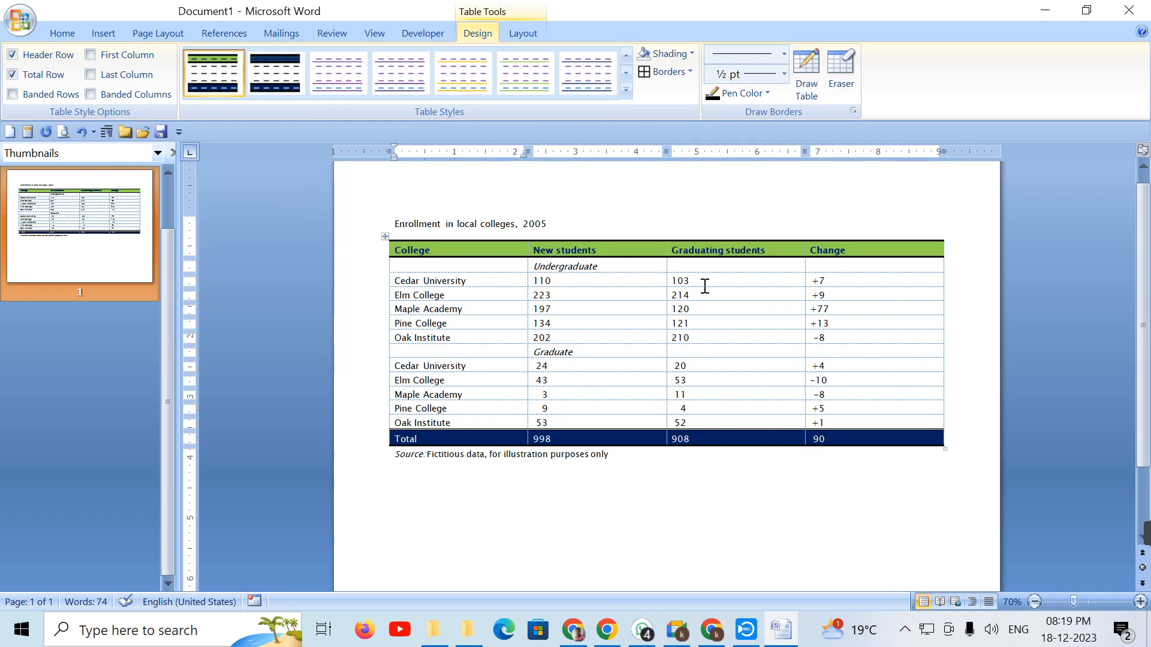
drag(412, 246, 827, 382)
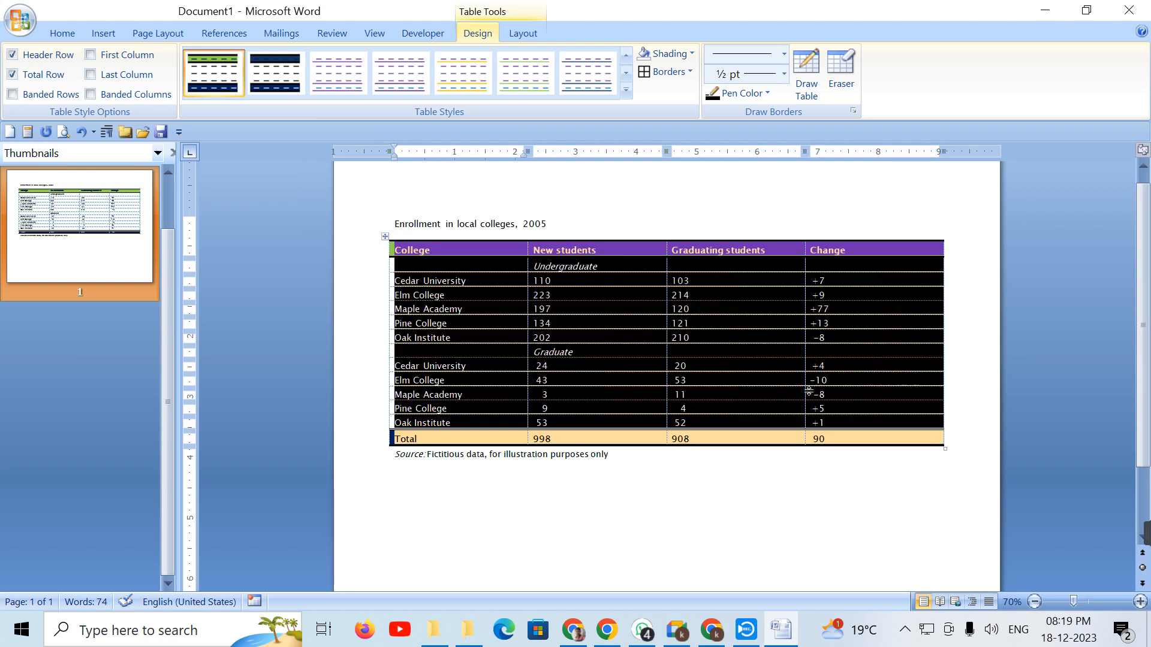
key(Delete)
text(Katke computer training ceter chittapur)
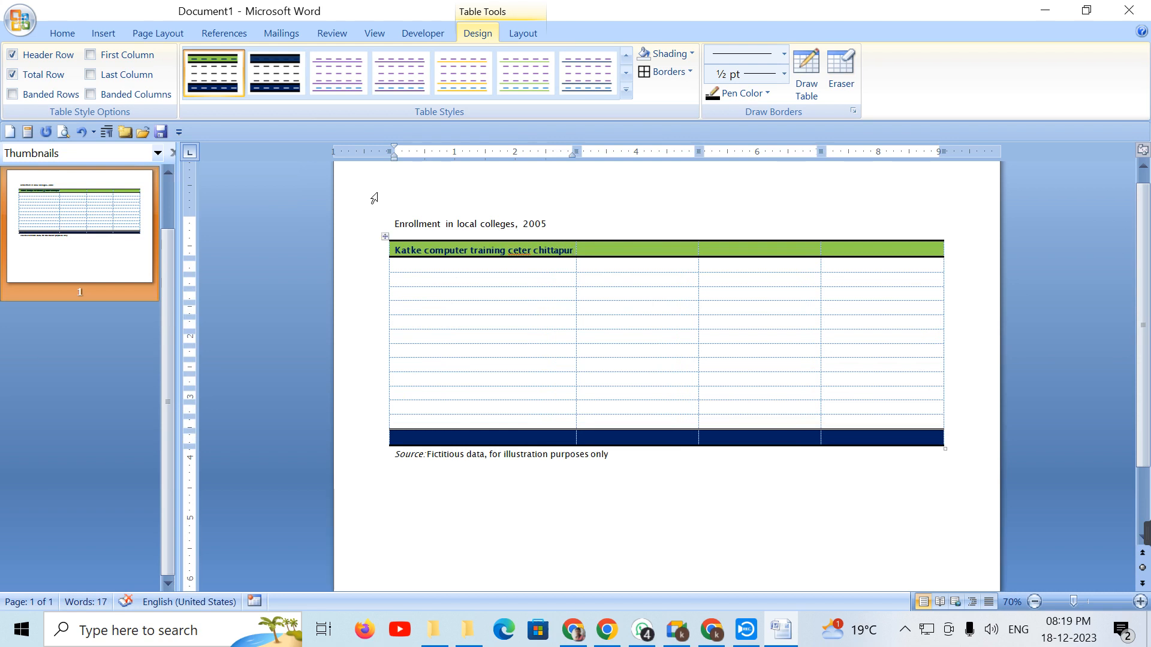
click(388, 241)
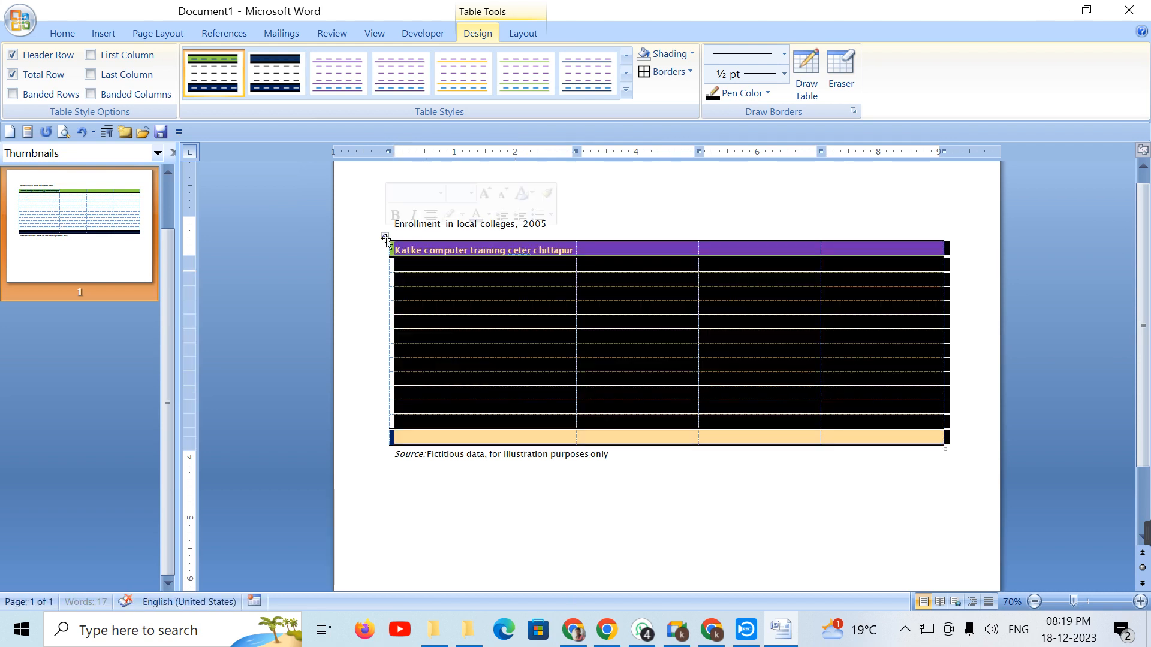
click(381, 242)
key(Delete)
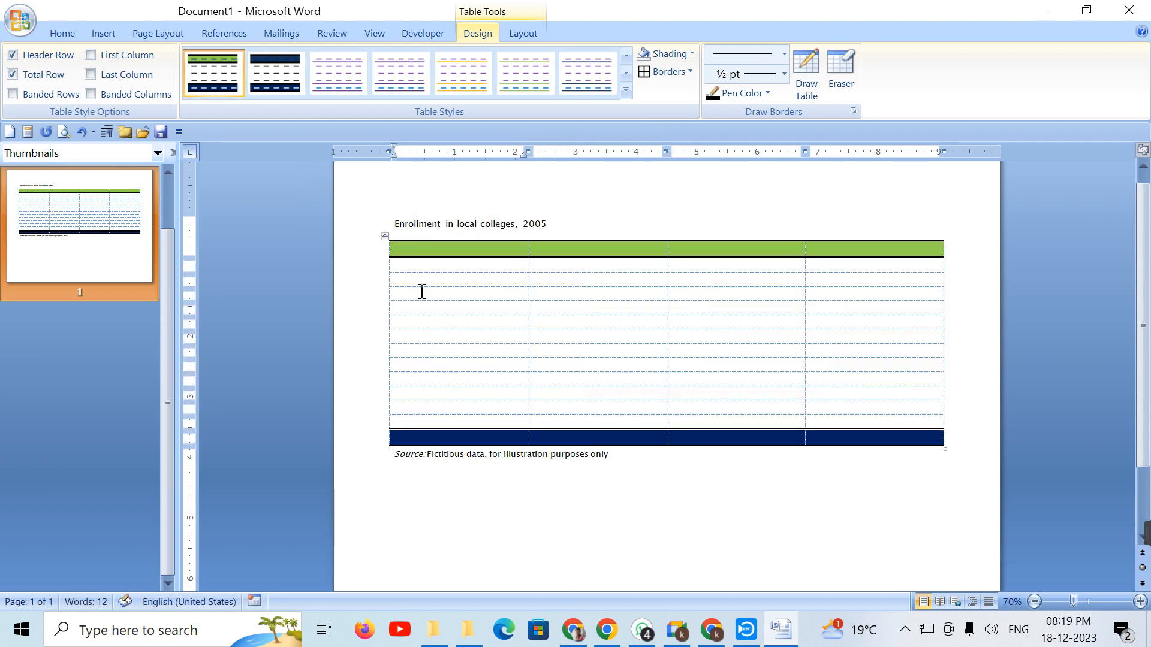
click(477, 532)
key(ctrl+a)
key(Delete)
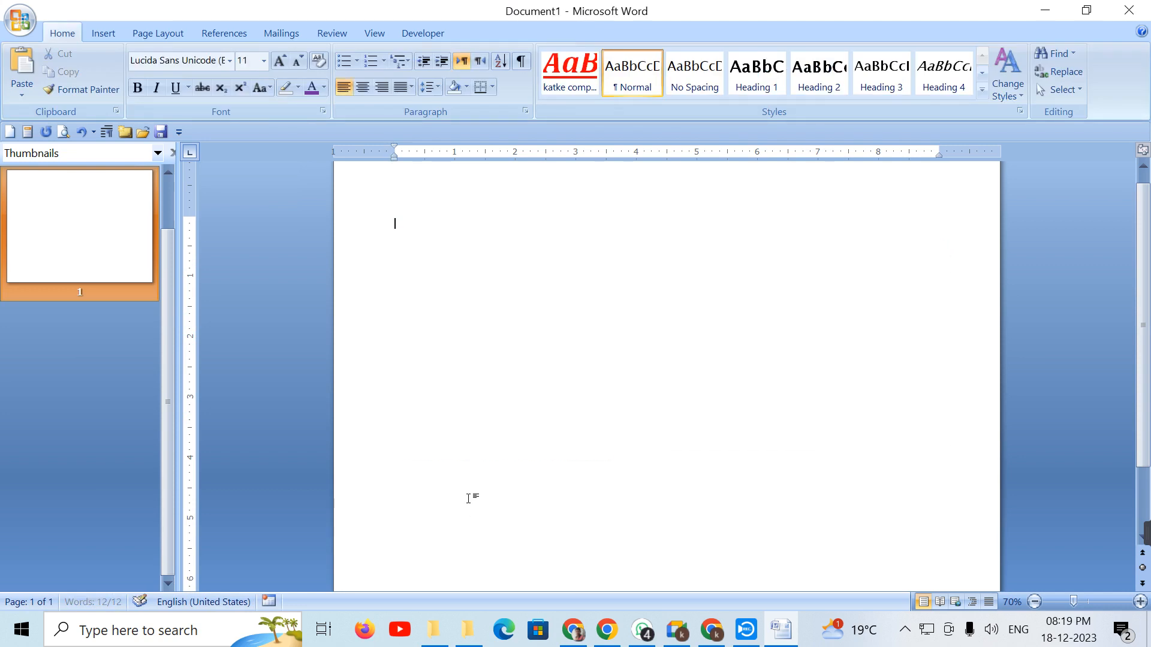
Step: Show the Insert Table menu, then close the document and exit Word
click(92, 34)
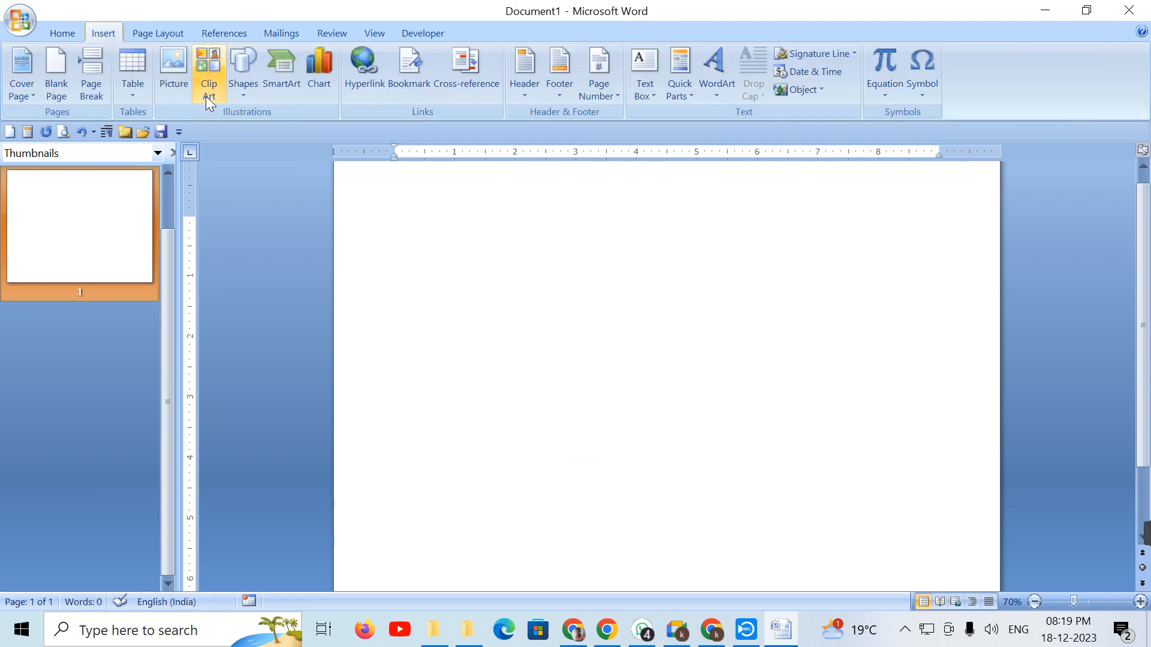
click(131, 82)
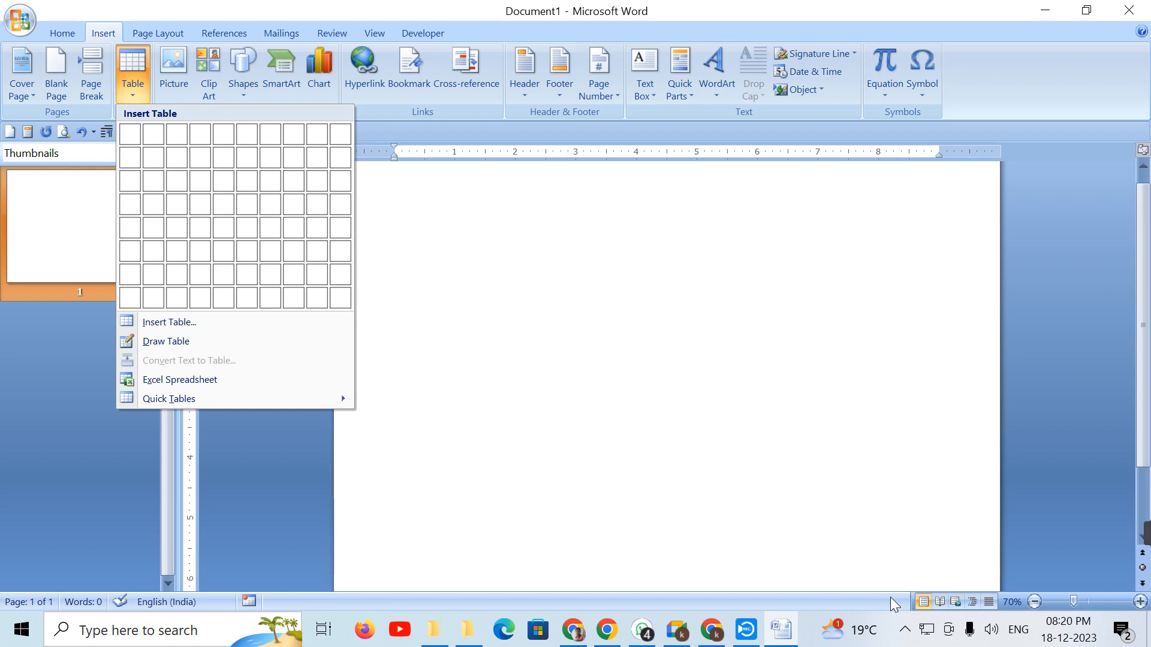
click(833, 273)
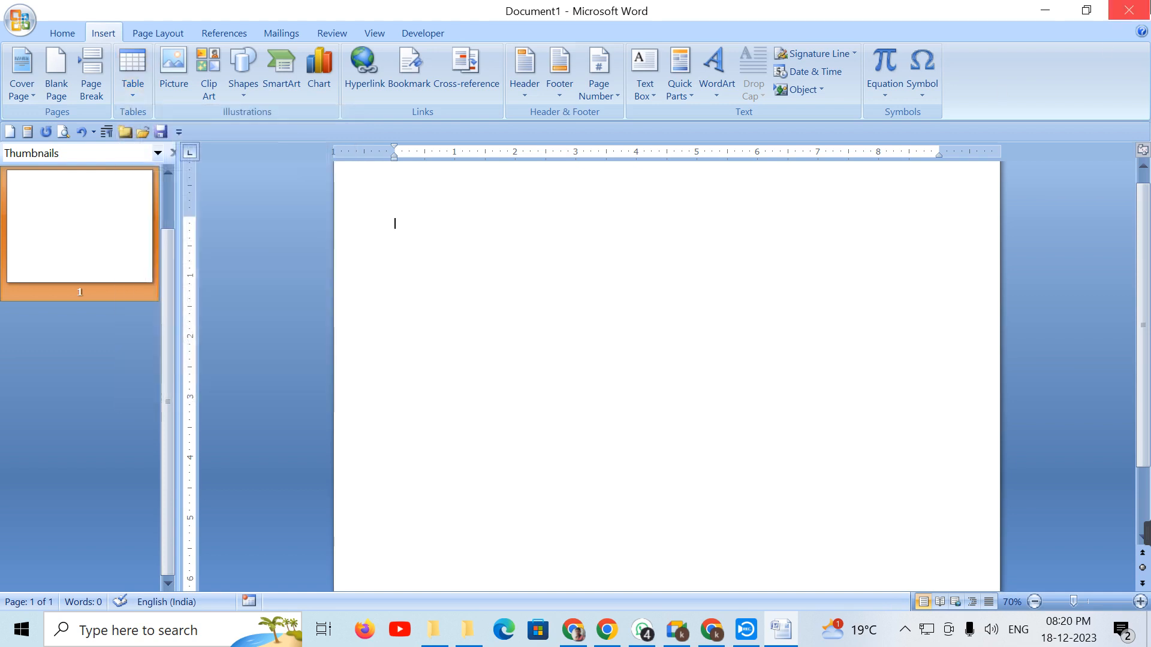